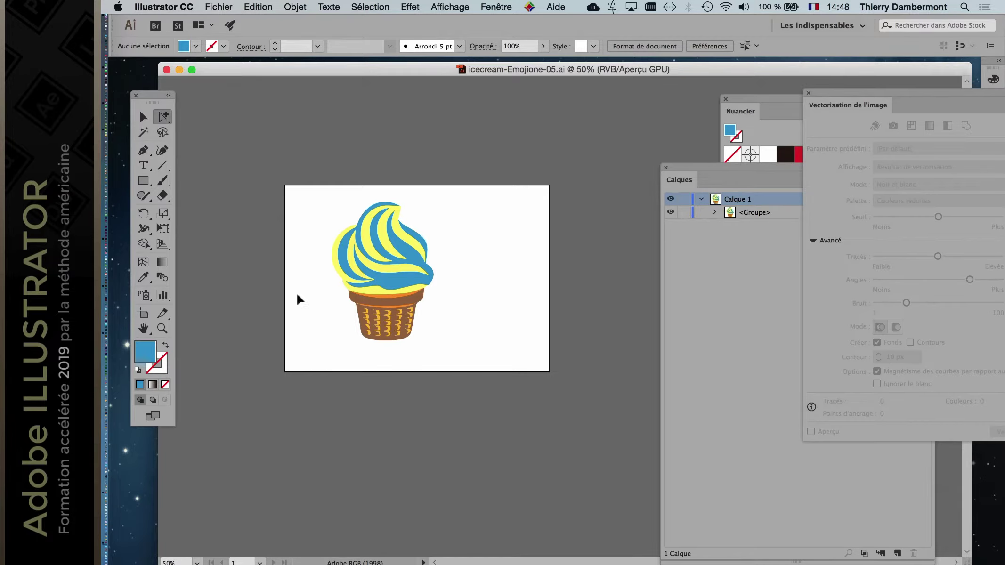
Step: Shrink the artboard around the ice cream to about 132.64 mm wide and 171.45 mm high
{"action": "left_click_drag", "start_coordinate": [149, 95], "coordinate": [161, 98]}
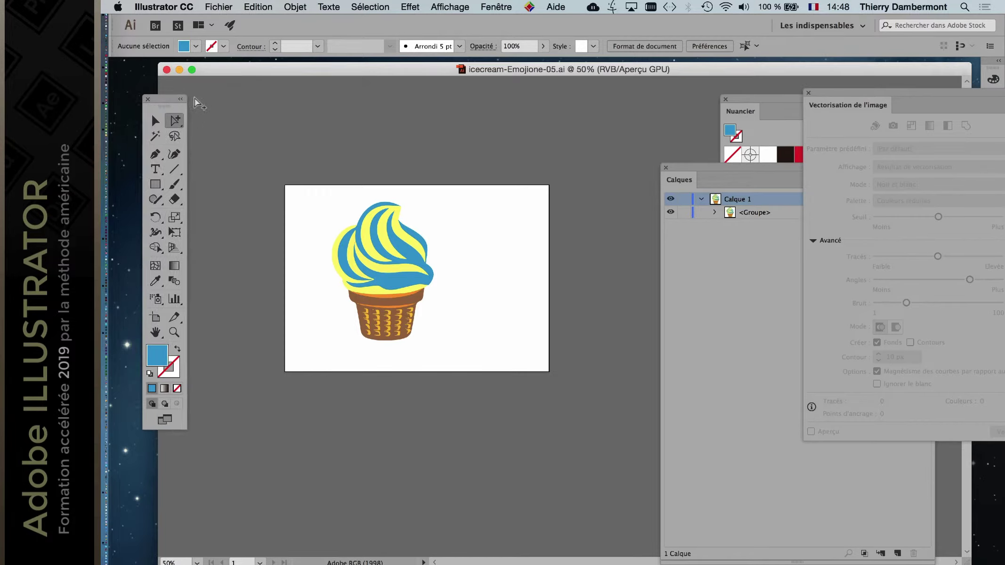
{"action": "left_click", "coordinate": [156, 319]}
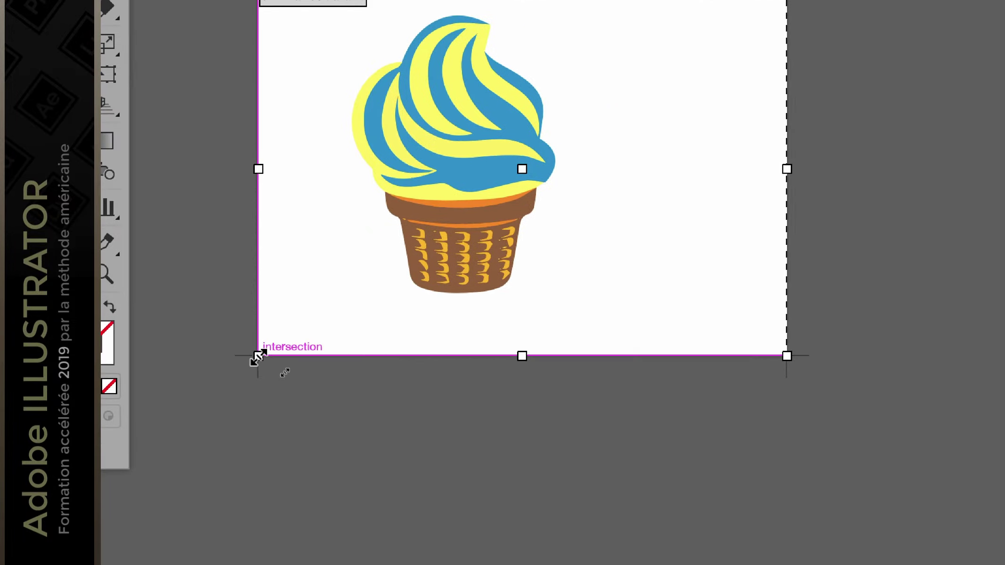
{"action": "left_click_drag", "start_coordinate": [258, 356], "coordinate": [285, 340]}
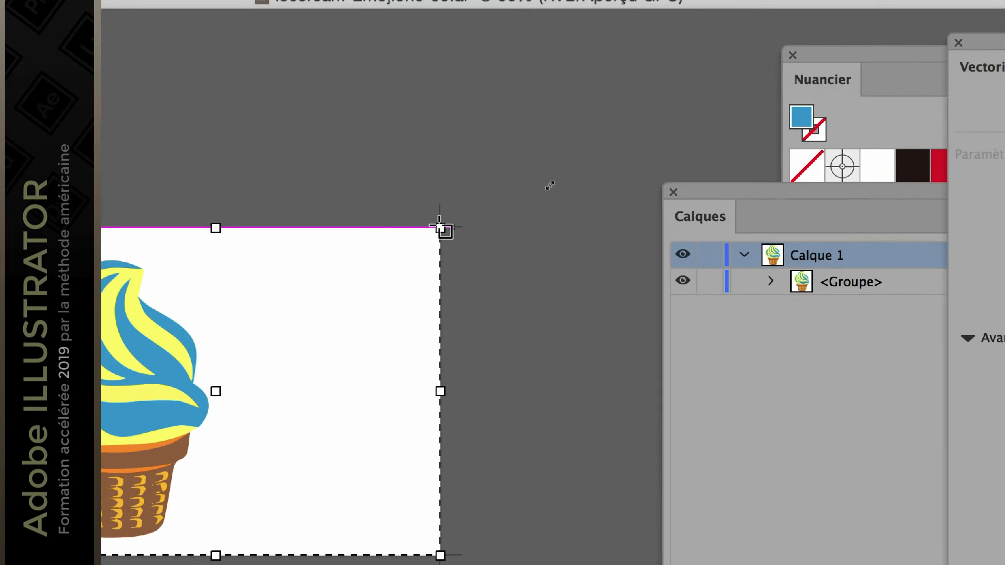
{"action": "left_click_drag", "start_coordinate": [439, 228], "coordinate": [255, 247]}
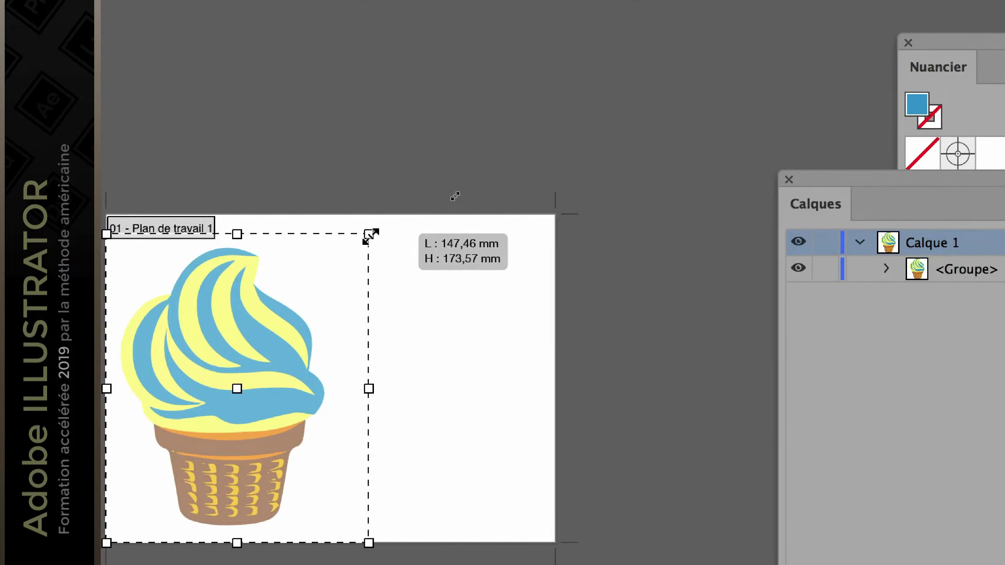
{"action": "mouse_move", "coordinate": [370, 235]}
{"action": "left_mouse_down"}
{"action": "mouse_move", "coordinate": [343, 236]}
{"action": "mouse_move", "coordinate": [365, 236]}
{"action": "left_mouse_up"}
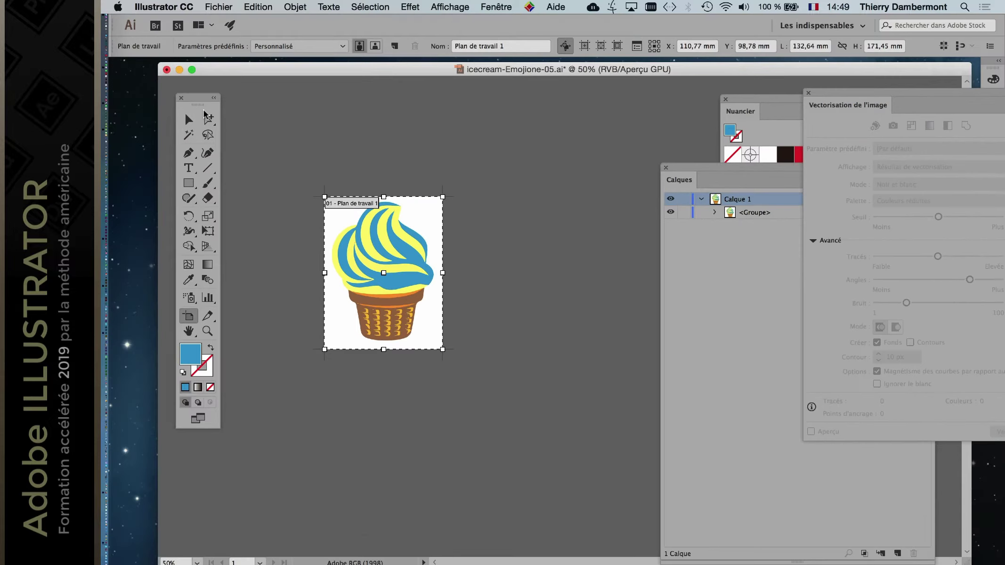
{"action": "left_click", "coordinate": [189, 119]}
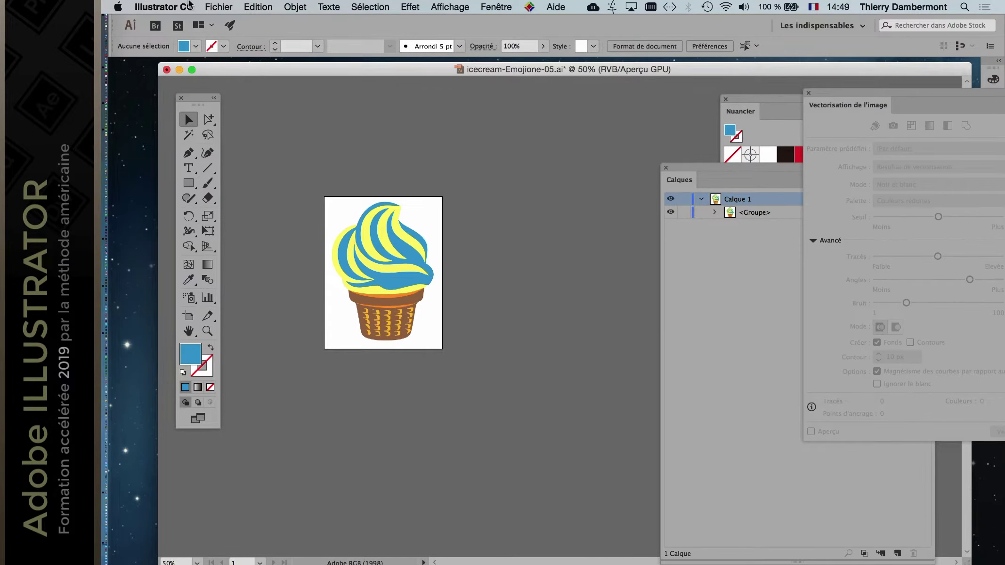
Step: Save the cropped artwork as a new version named icecream-Emojione-06.ai in the ICECREAMS folder
{"action": "left_click", "coordinate": [219, 6]}
{"action": "left_click", "coordinate": [245, 112]}
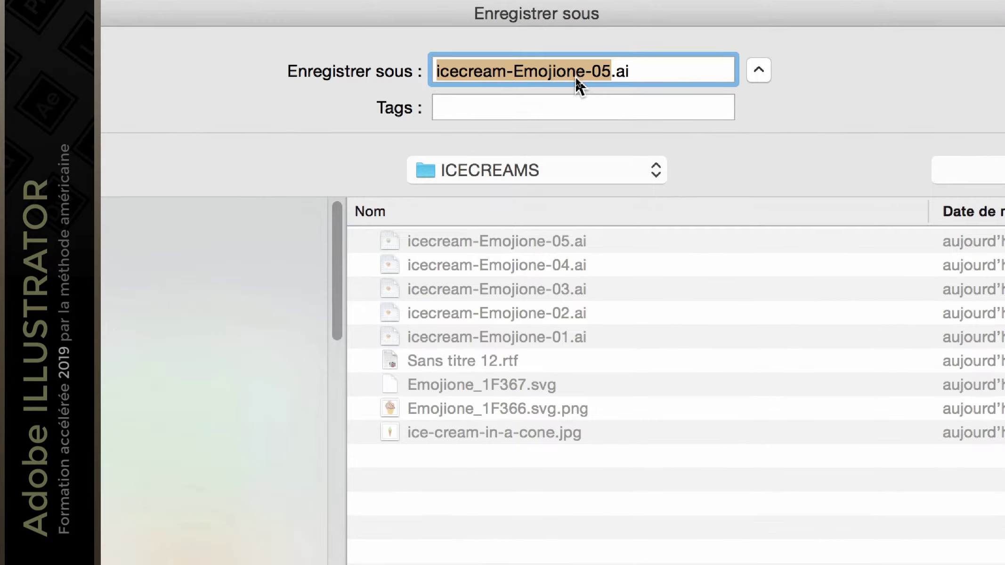
{"action": "left_click", "coordinate": [593, 74]}
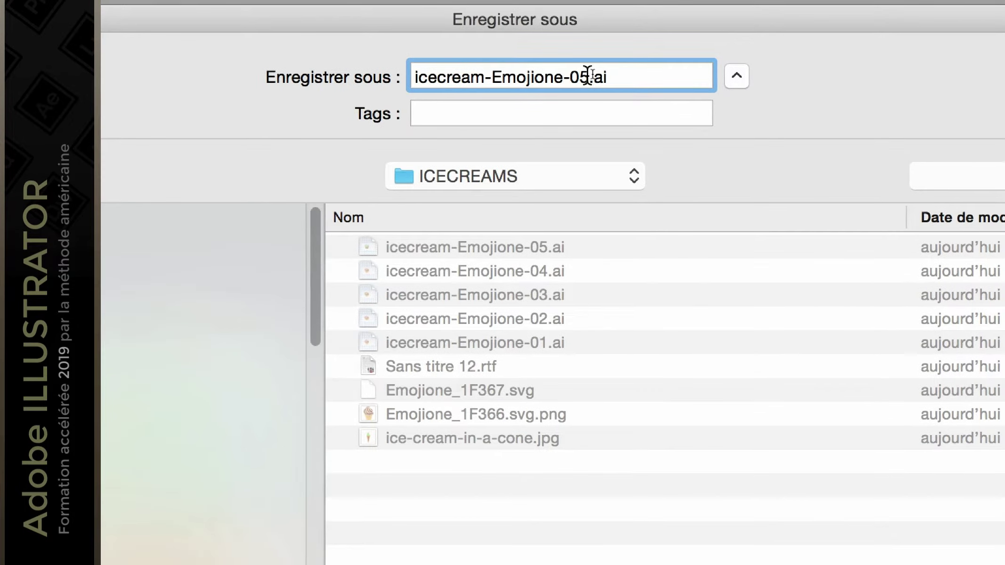
{"action": "left_click_drag", "start_coordinate": [611, 71], "coordinate": [603, 68]}
{"action": "type", "text": "6"}
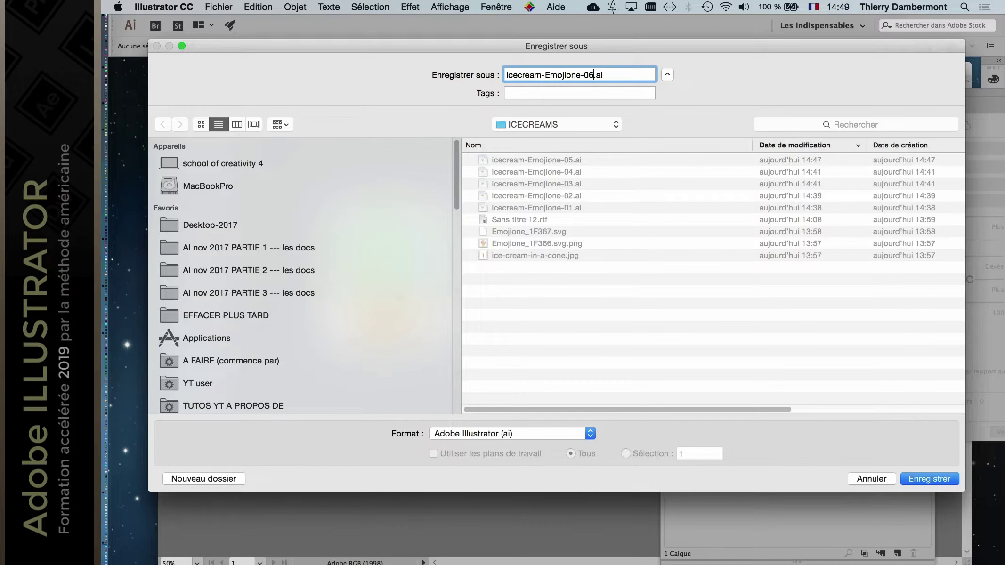
{"action": "key", "text": "Return"}
{"action": "key", "text": "Return"}
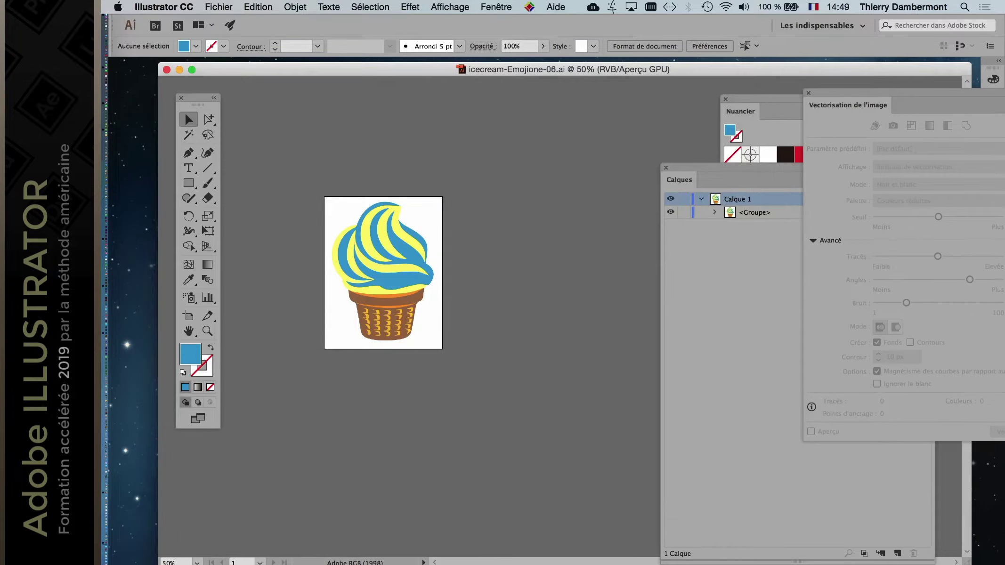
Step: Reposition the document window and close the floating Layers, Image Trace and Swatches panels
{"action": "left_click_drag", "start_coordinate": [377, 69], "coordinate": [326, 65]}
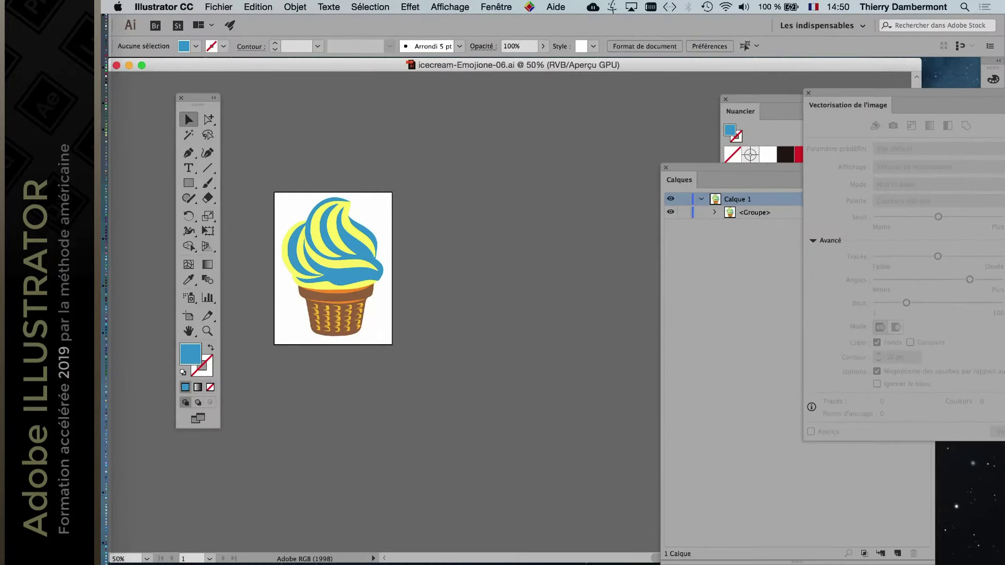
{"action": "left_click", "coordinate": [666, 168]}
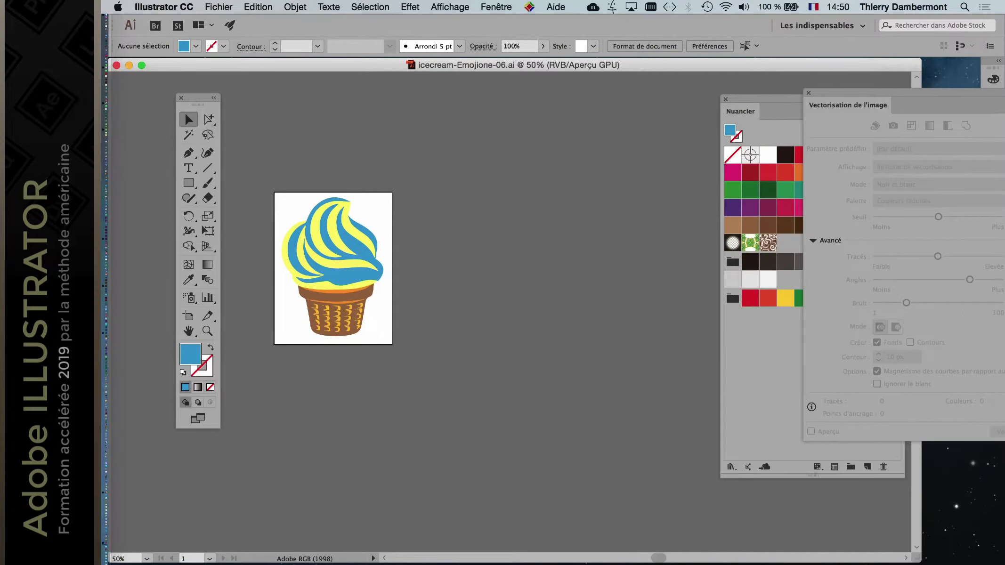
{"action": "left_click", "coordinate": [808, 93]}
{"action": "left_click", "coordinate": [726, 99]}
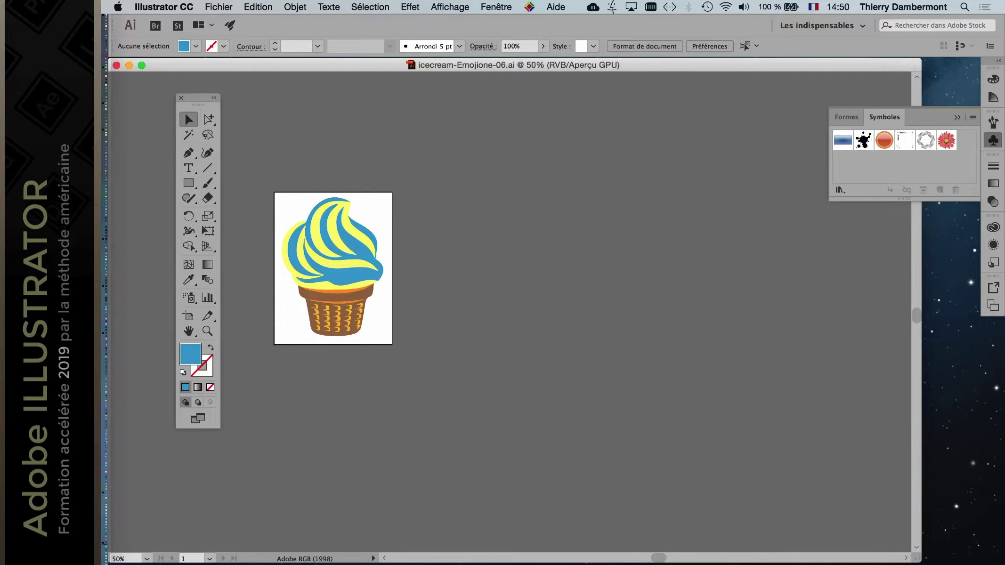
Step: Create a new A3 document in portrait orientation, 297 × 420 mm
{"action": "left_click", "coordinate": [218, 7]}
{"action": "left_click", "coordinate": [228, 24]}
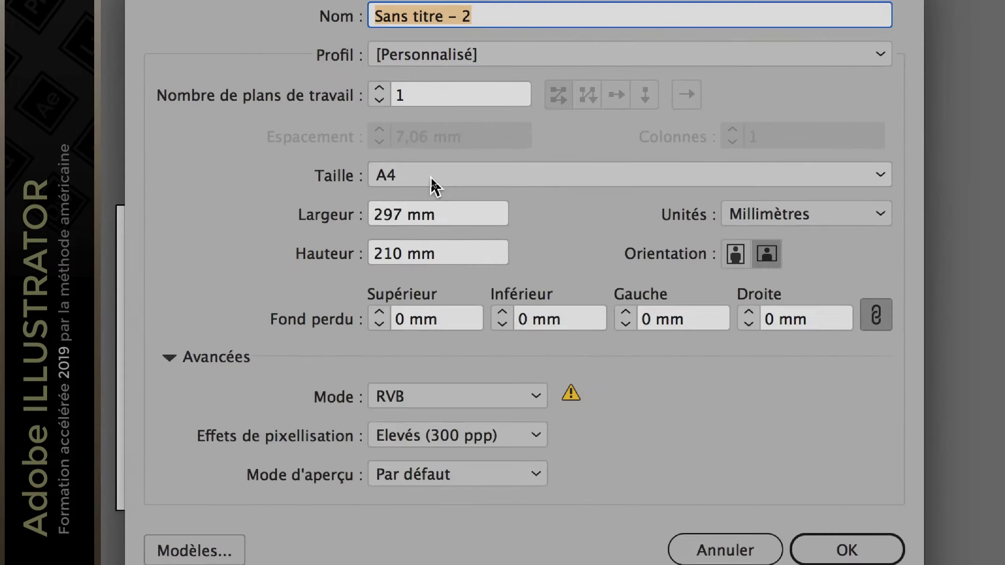
{"action": "left_click", "coordinate": [431, 178]}
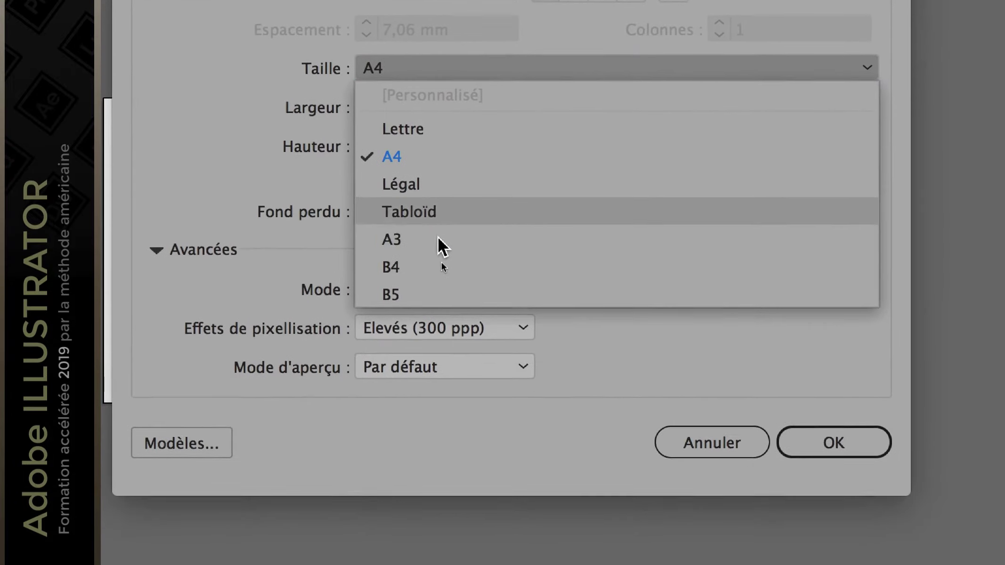
{"action": "left_click", "coordinate": [438, 307]}
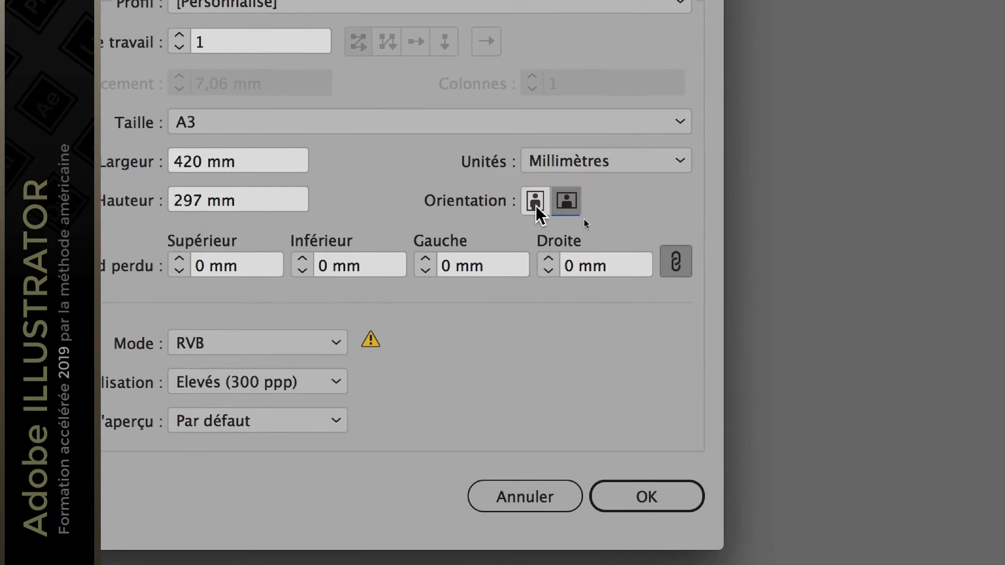
{"action": "left_click", "coordinate": [553, 187]}
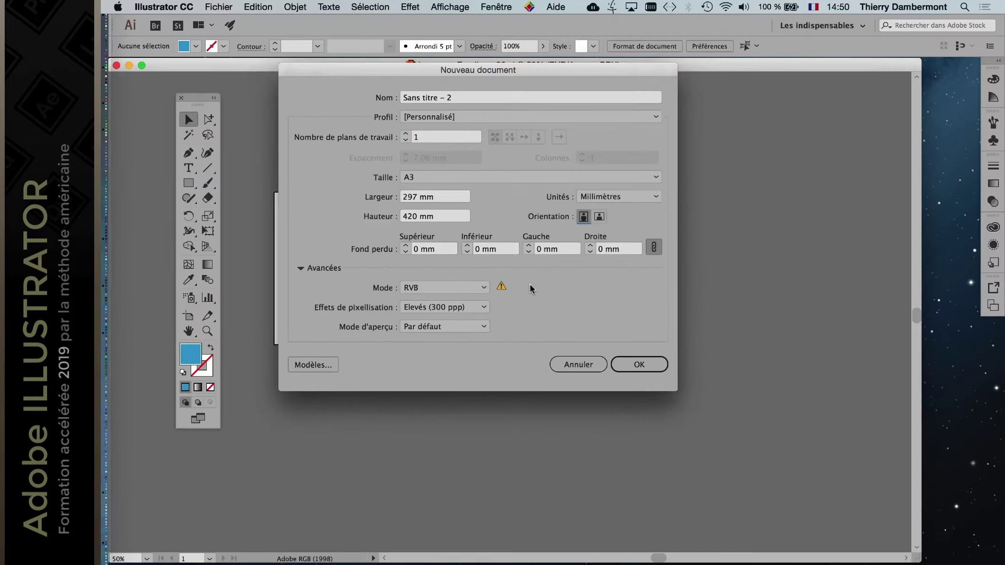
{"action": "left_click", "coordinate": [719, 414]}
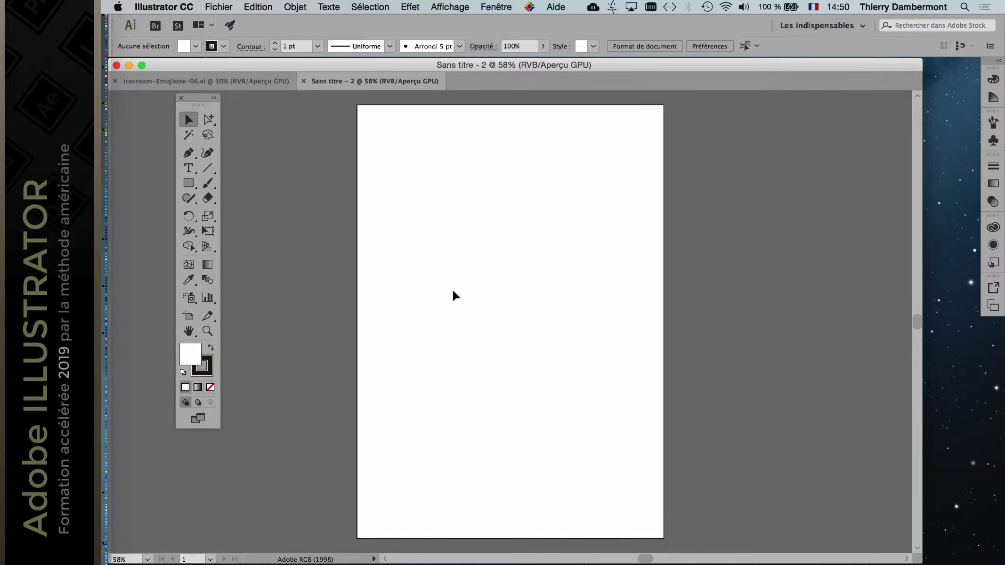
Step: Close icecream-Emojione-06.ai and place that file as a small linked image in the upper-left area of the blank A3 page
{"action": "left_click", "coordinate": [215, 81]}
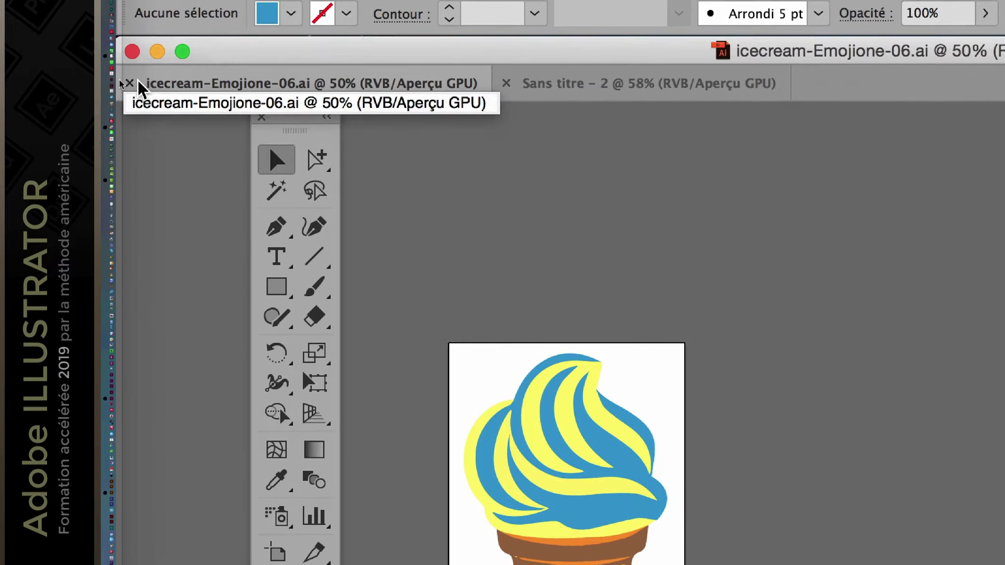
{"action": "left_click", "coordinate": [132, 82]}
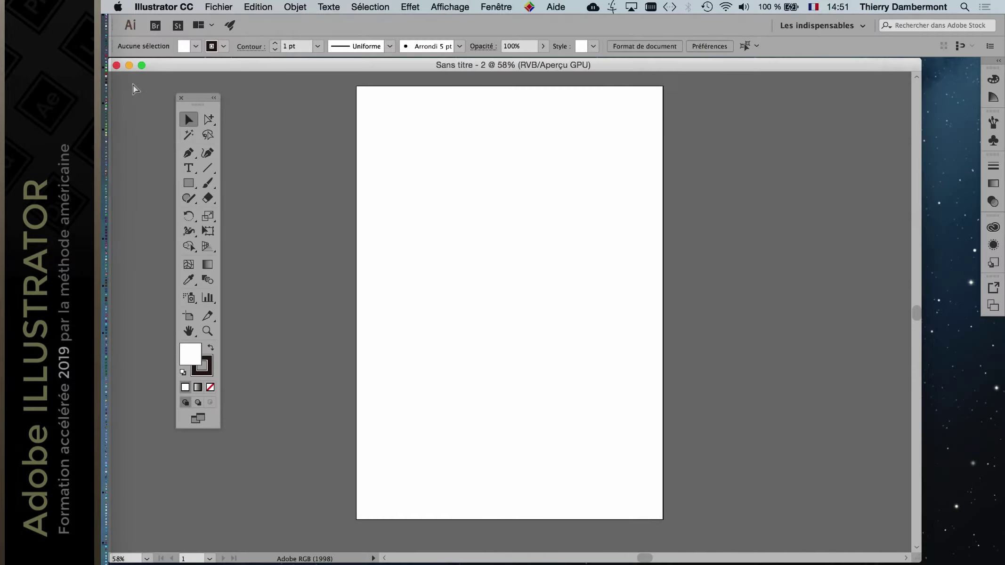
{"action": "left_click", "coordinate": [231, 8]}
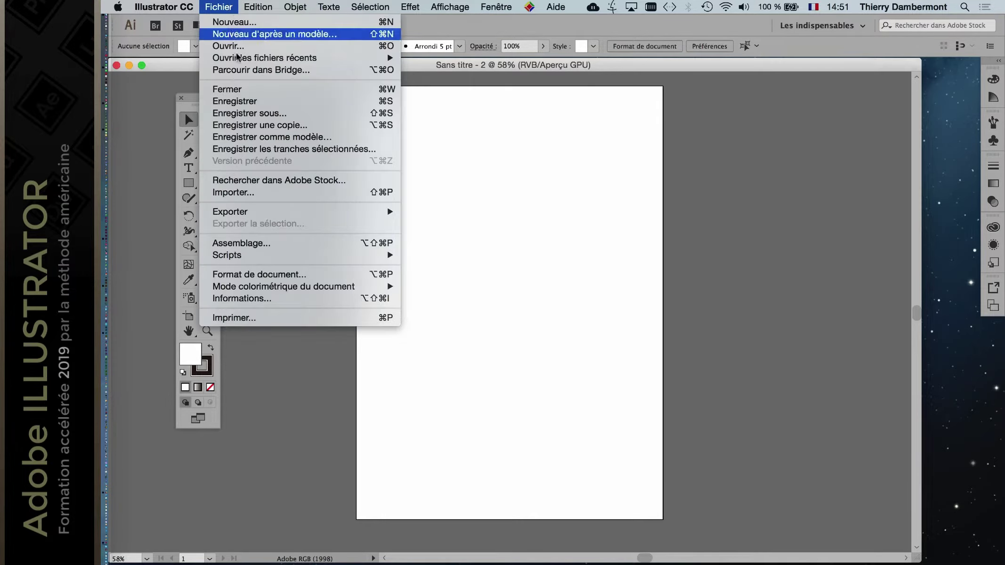
{"action": "left_click", "coordinate": [257, 193]}
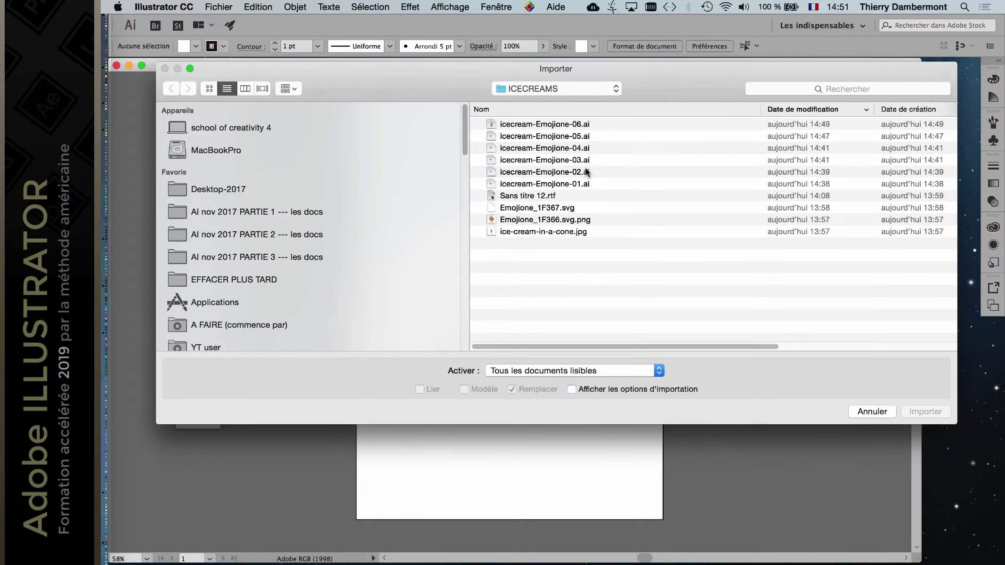
{"action": "left_click", "coordinate": [603, 126]}
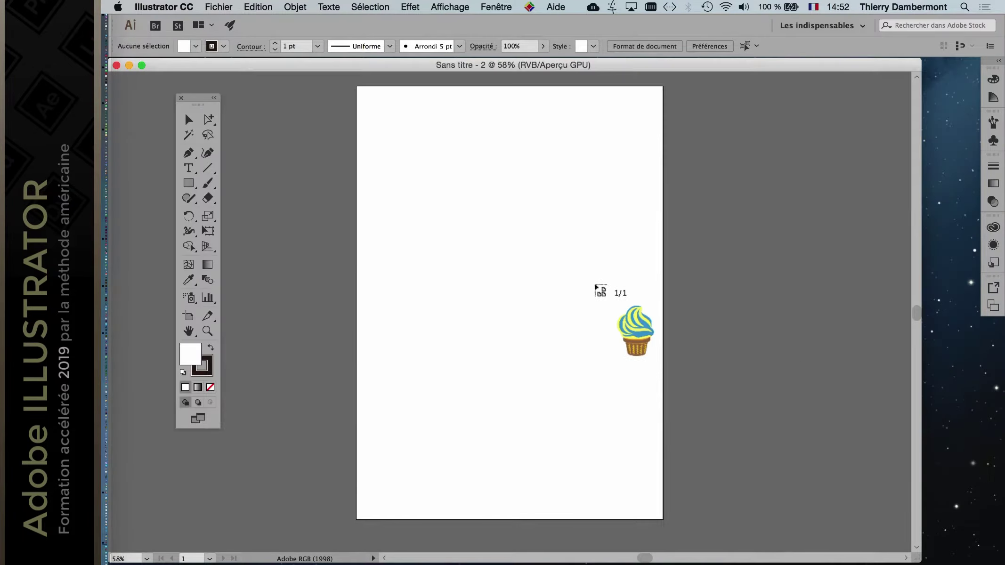
{"action": "left_click_drag", "start_coordinate": [397, 139], "coordinate": [495, 232]}
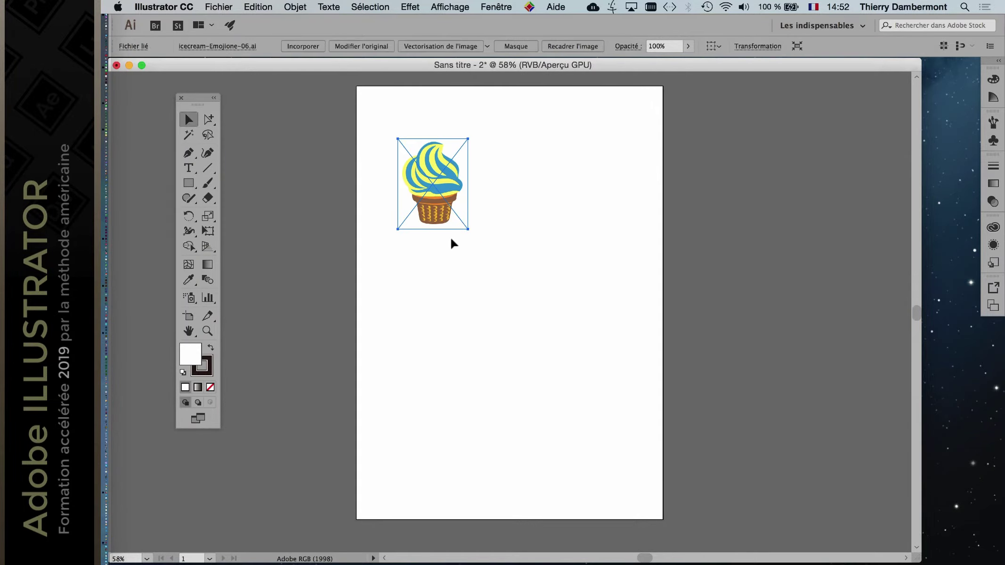
Step: Examine the placed ice cream's background up close by showing the transparency grid and hiding it again
{"action": "scroll", "coordinate": [433, 233], "scroll_direction": "up", "scroll_amount": 3}
{"action": "scroll", "coordinate": [447, 234], "scroll_direction": "up", "scroll_amount": 3}
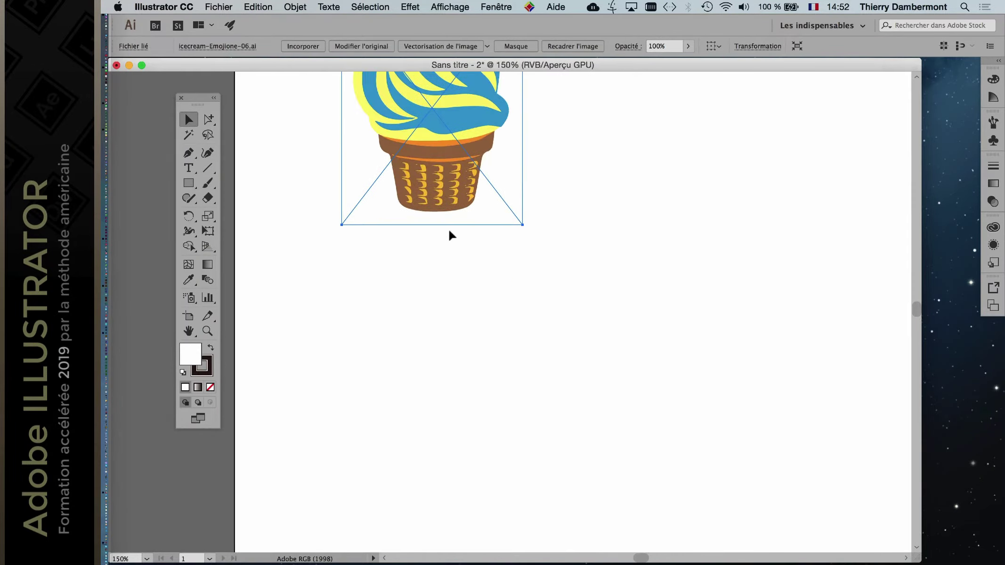
{"action": "scroll", "coordinate": [449, 235], "scroll_direction": "up", "scroll_amount": 5}
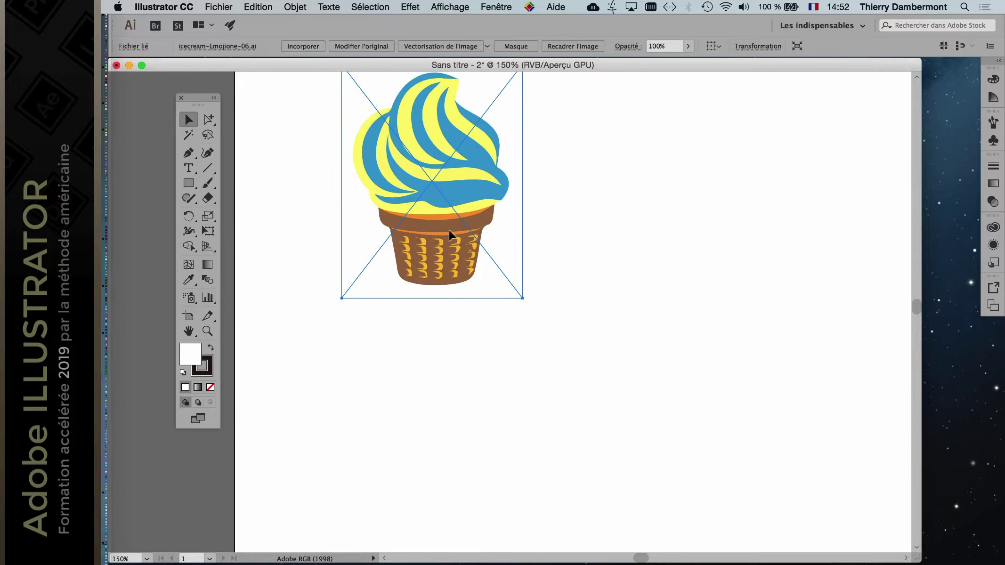
{"action": "scroll", "coordinate": [451, 234], "scroll_direction": "up", "scroll_amount": 1}
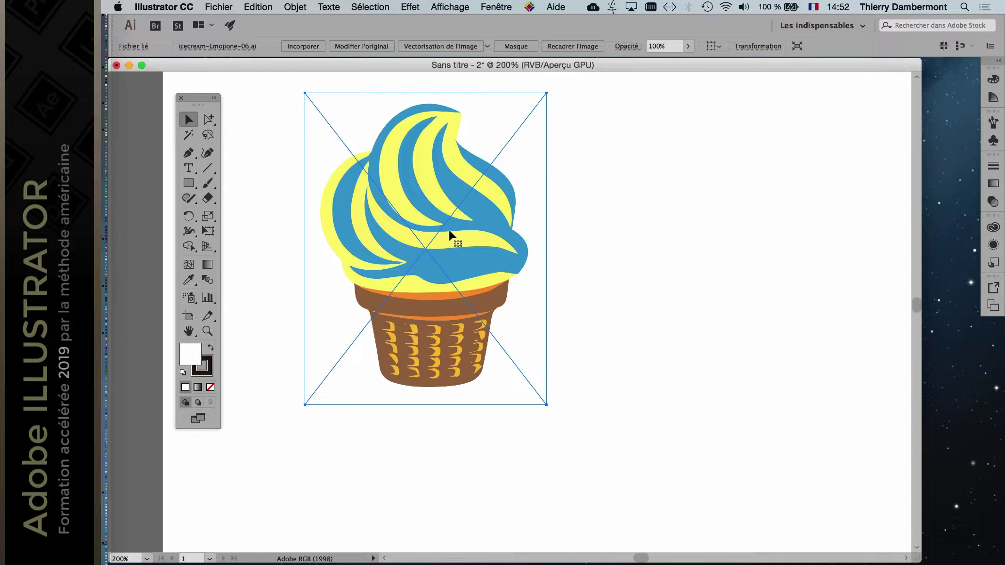
{"action": "scroll", "coordinate": [451, 234], "scroll_direction": "down", "scroll_amount": 1}
{"action": "left_click", "coordinate": [450, 7]}
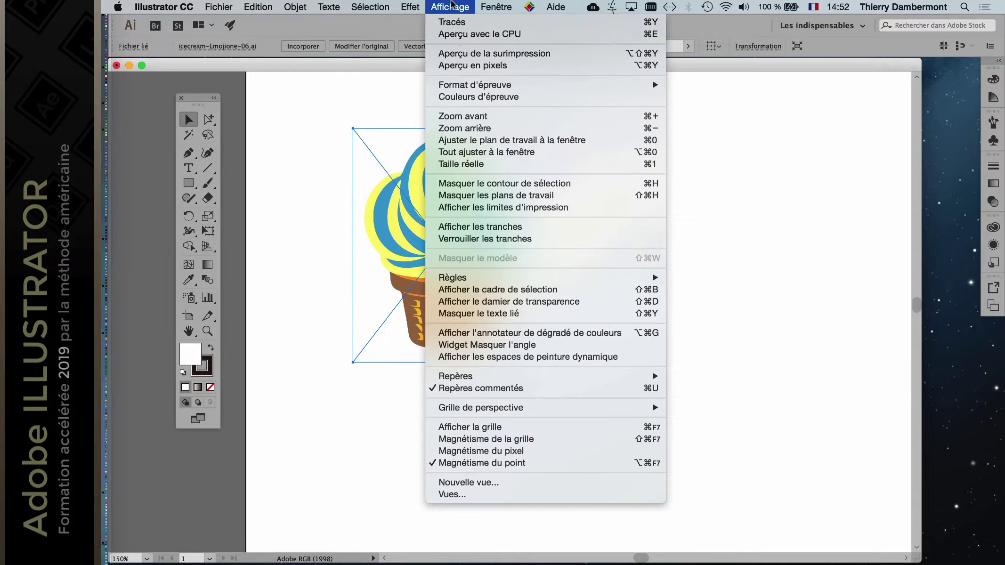
{"action": "left_click", "coordinate": [536, 302]}
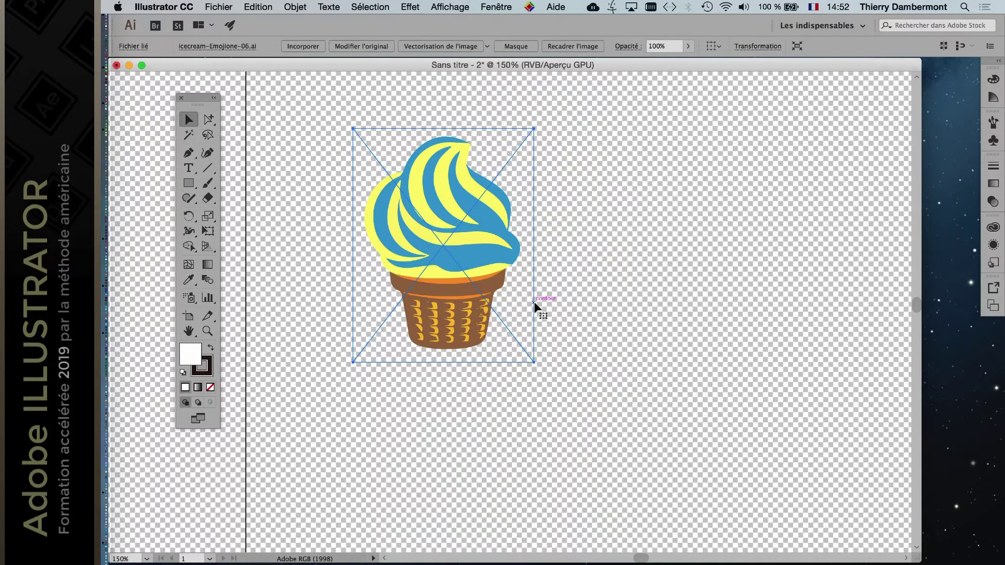
{"action": "left_click", "coordinate": [447, 5]}
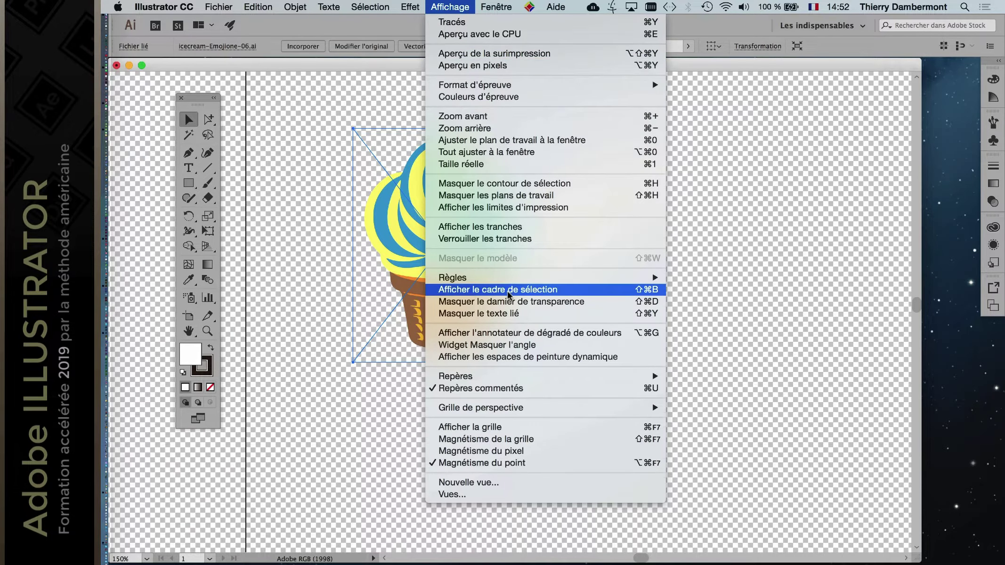
{"action": "left_click", "coordinate": [657, 302]}
Step: Make three copies of the placed ice cream and arrange them in an overlapping cluster beside the original
{"action": "scroll", "coordinate": [661, 314], "scroll_direction": "down", "scroll_amount": 1}
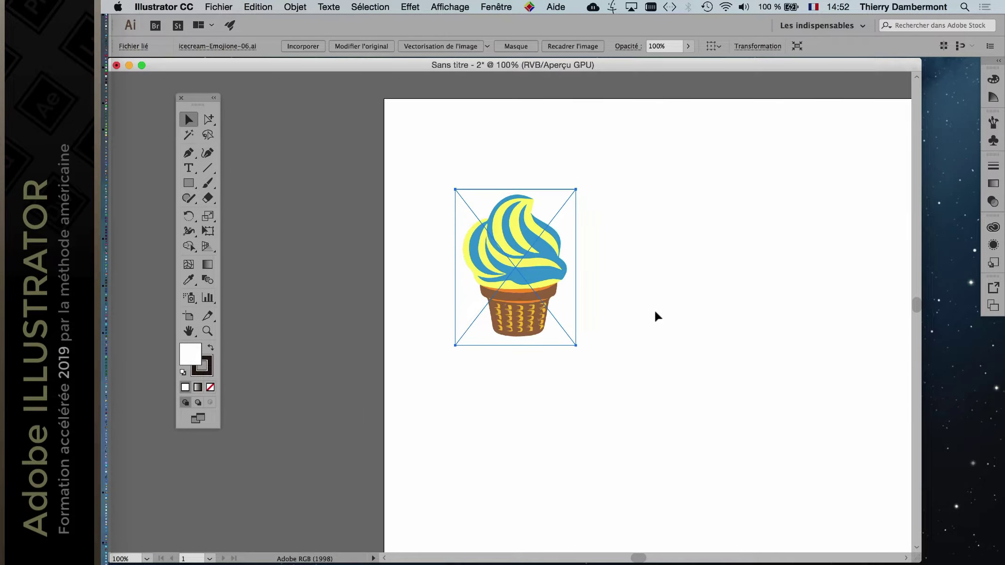
{"action": "scroll", "coordinate": [655, 314], "scroll_direction": "down", "scroll_amount": 1}
{"action": "left_click_drag", "start_coordinate": [597, 269], "coordinate": [498, 223]}
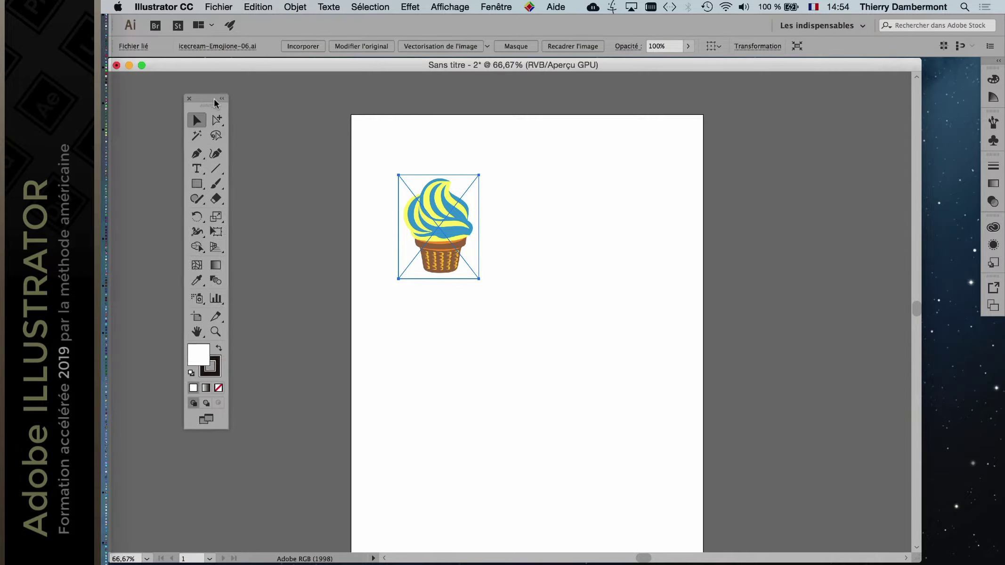
{"action": "left_click_drag", "start_coordinate": [178, 98], "coordinate": [266, 99]}
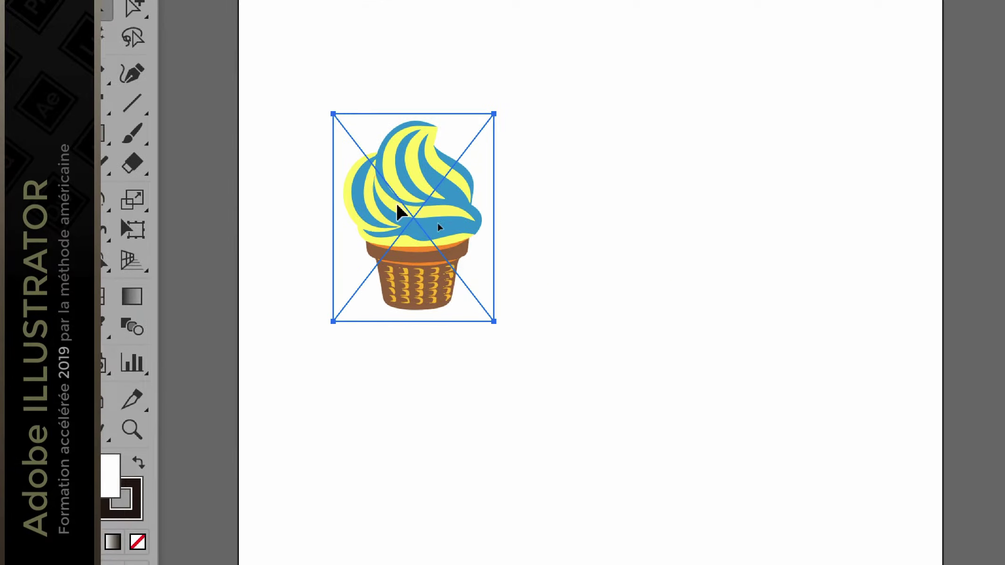
{"action": "left_click_drag", "start_coordinate": [540, 265], "coordinate": [663, 325]}
{"action": "left_click_drag", "start_coordinate": [496, 246], "coordinate": [454, 271]}
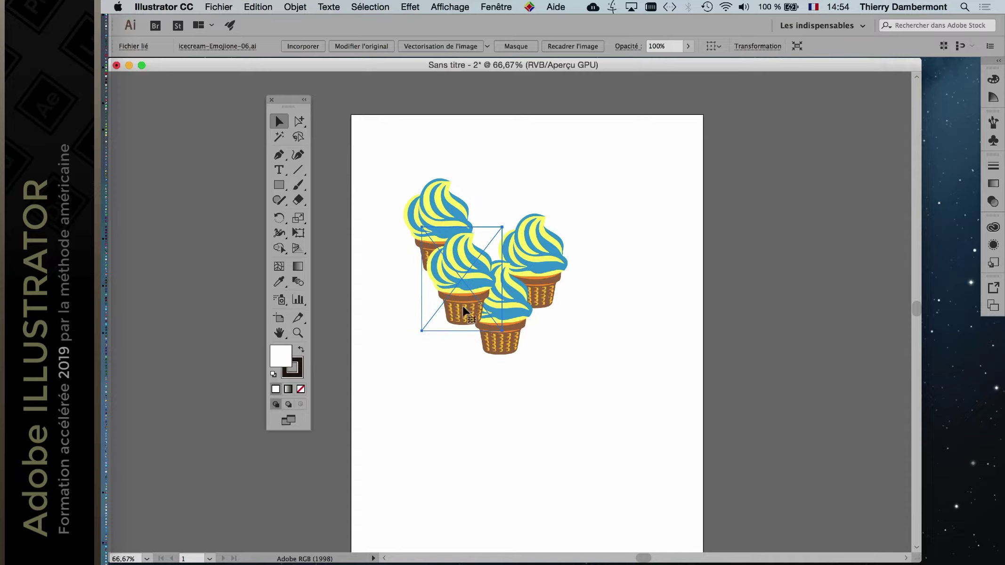
{"action": "left_click_drag", "start_coordinate": [504, 332], "coordinate": [507, 273]}
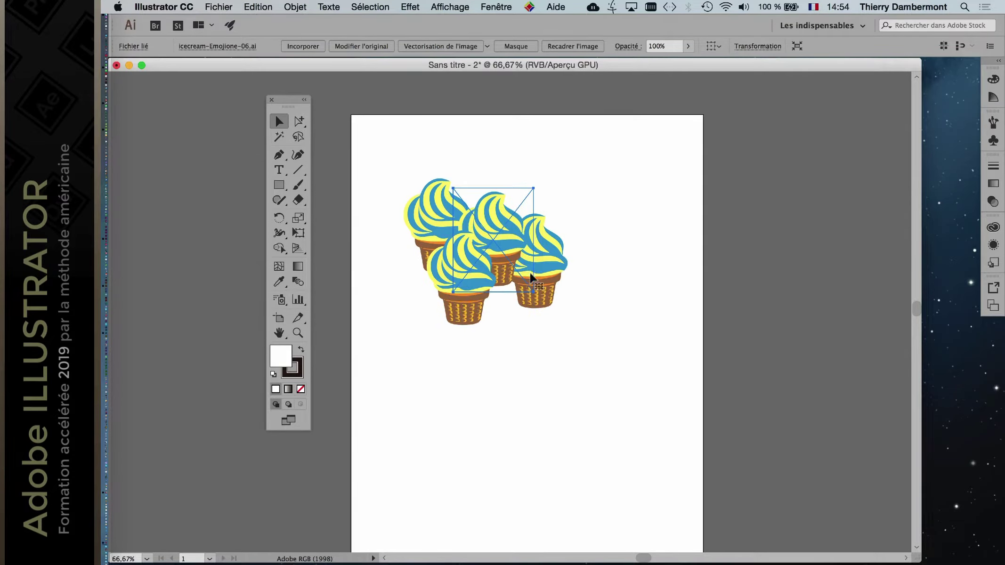
Step: Bring the rightmost ice cream to the front of the overlapping cluster
{"action": "left_click", "coordinate": [539, 281]}
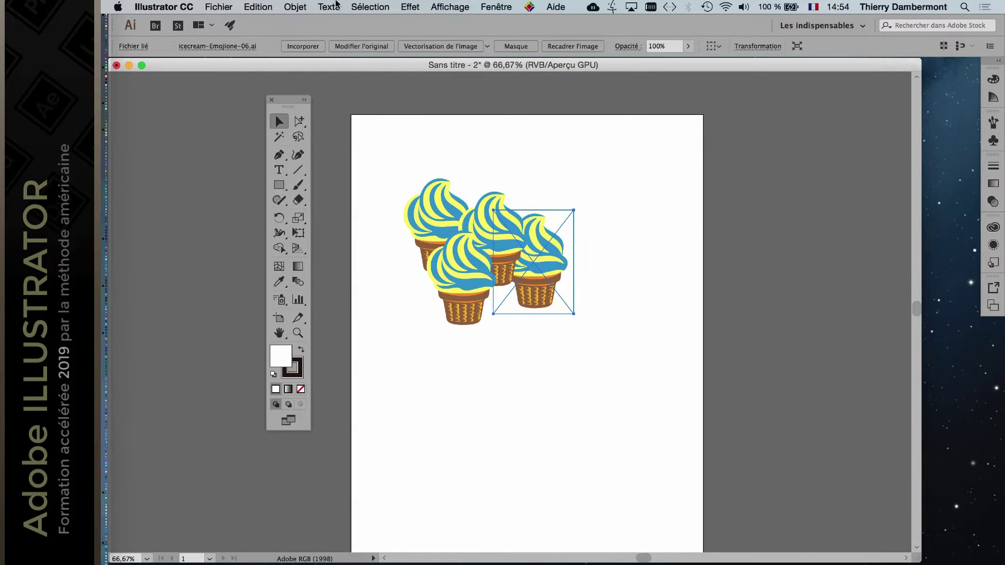
{"action": "left_click", "coordinate": [306, 7]}
{"action": "mouse_move", "coordinate": [316, 33]}
{"action": "left_click", "coordinate": [515, 33]}
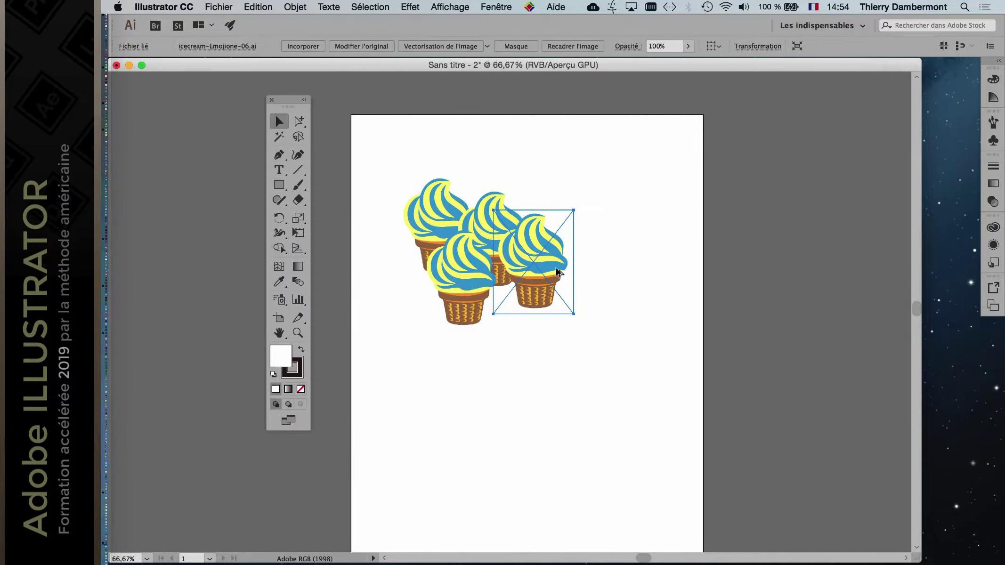
{"action": "scroll", "coordinate": [555, 269], "scroll_direction": "up", "scroll_amount": 2}
{"action": "scroll", "coordinate": [471, 257], "scroll_direction": "left", "scroll_amount": 5}
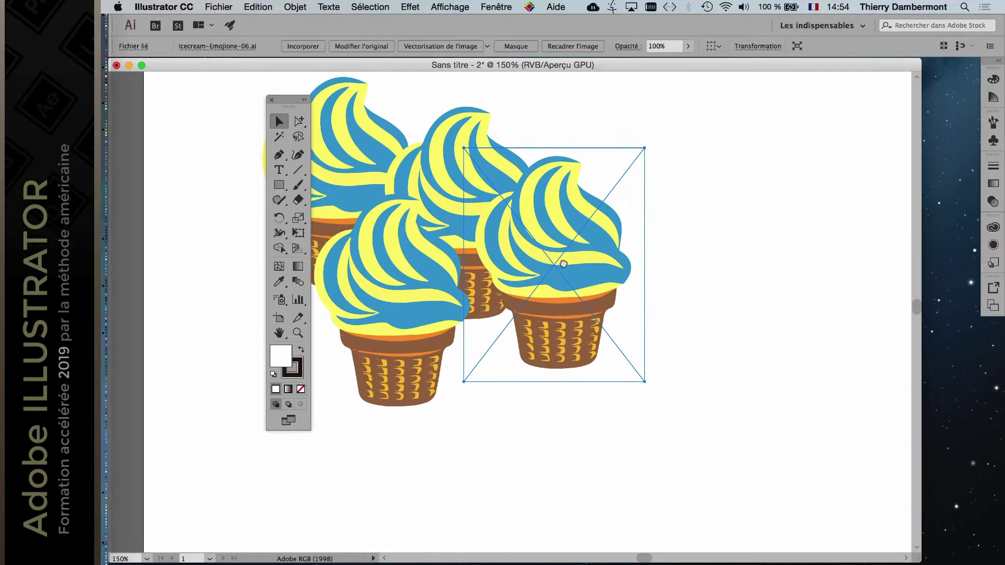
{"action": "left_click", "coordinate": [614, 435]}
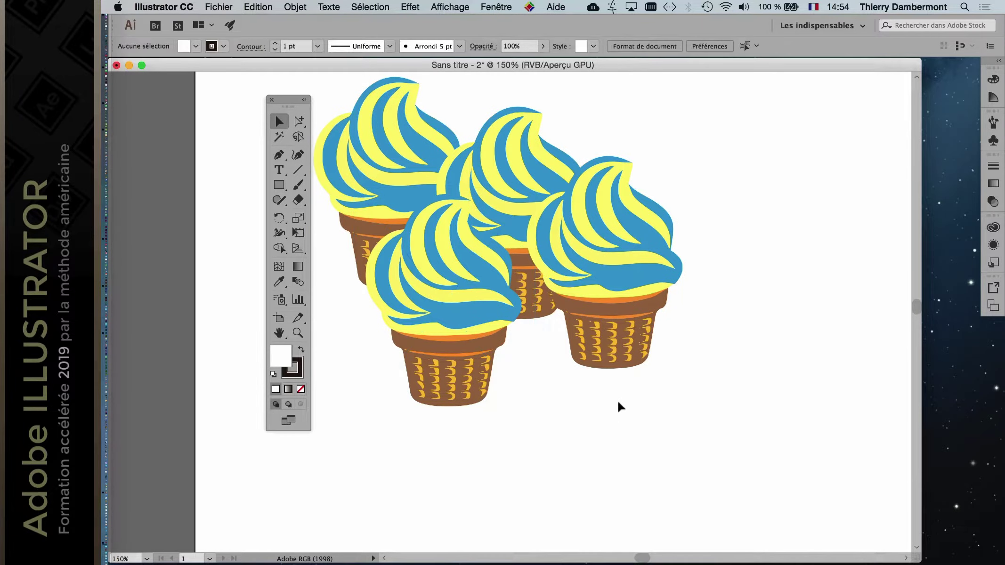
{"action": "scroll", "coordinate": [630, 333], "scroll_direction": "down", "scroll_amount": 1}
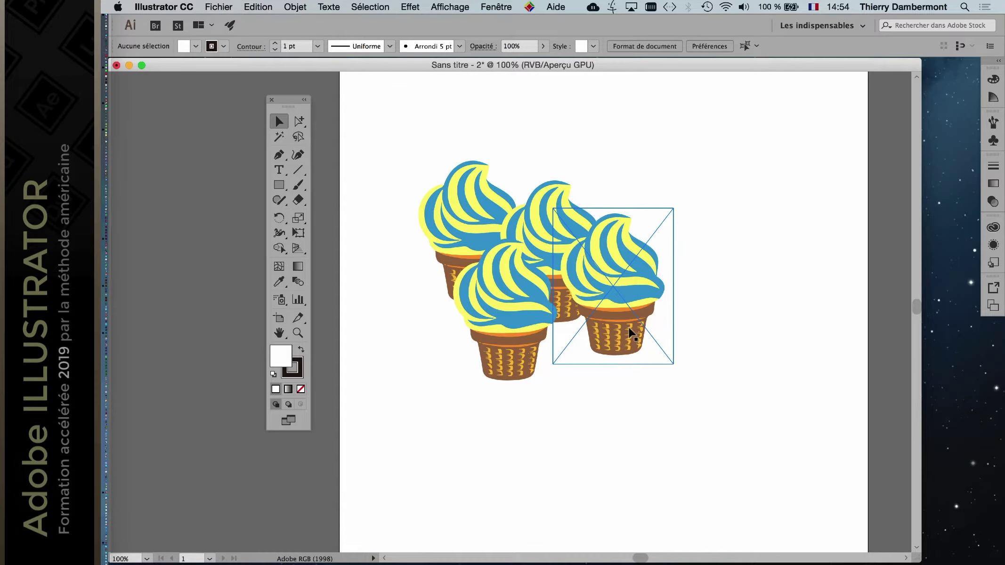
{"action": "scroll", "coordinate": [630, 332], "scroll_direction": "down", "scroll_amount": 1}
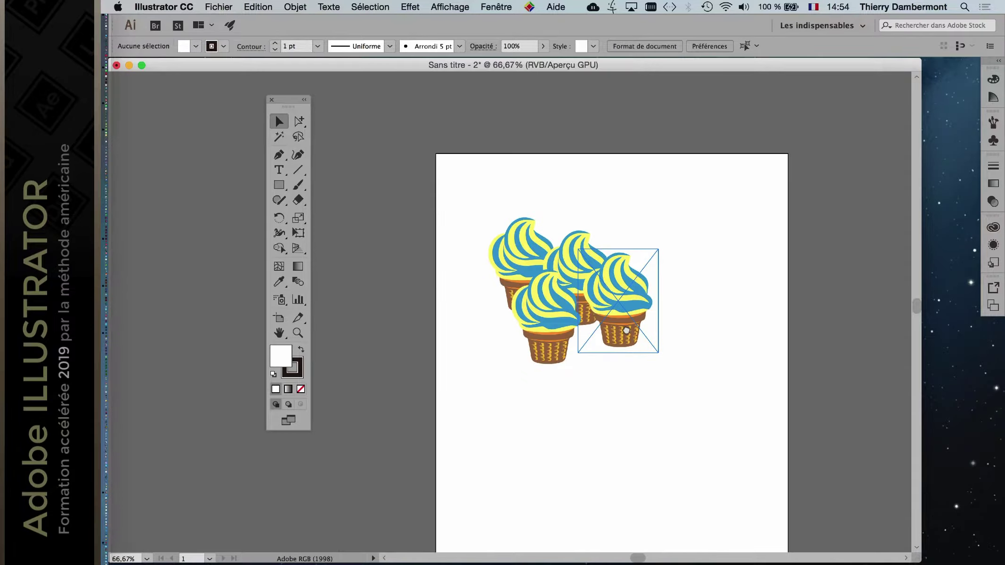
{"action": "scroll", "coordinate": [451, 316], "scroll_direction": "down", "scroll_amount": 2}
{"action": "scroll", "coordinate": [451, 316], "scroll_direction": "right", "scroll_amount": 3}
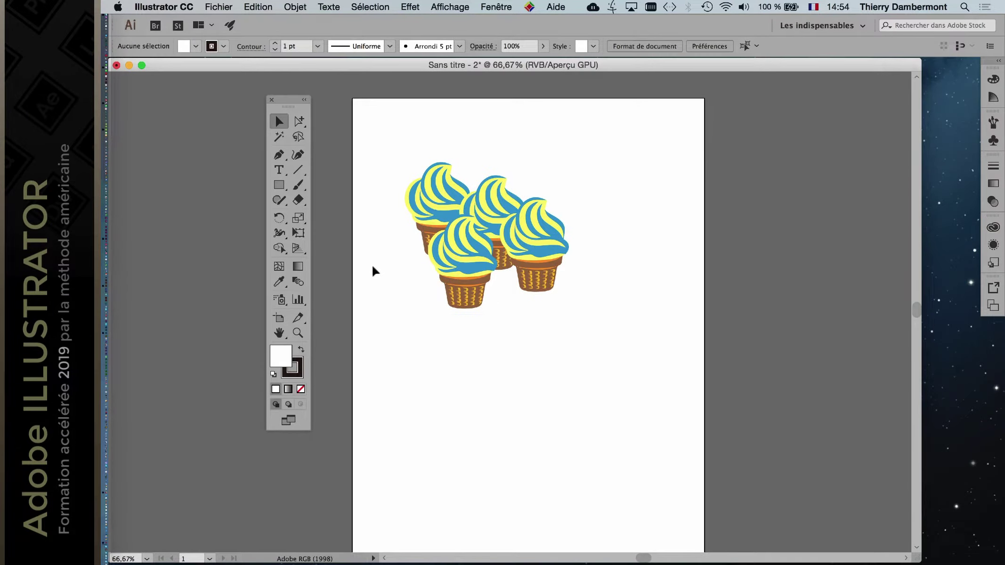
Step: Draw a wide, low rectangle across the ice cream cones and fill it with the crimson swatch
{"action": "left_click", "coordinate": [279, 184]}
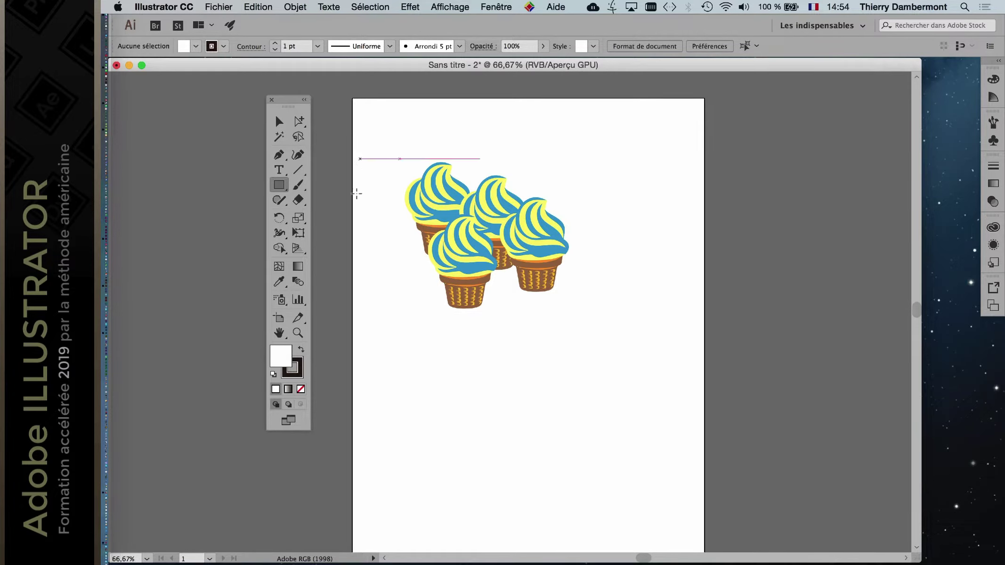
{"action": "left_click_drag", "start_coordinate": [364, 246], "coordinate": [682, 323]}
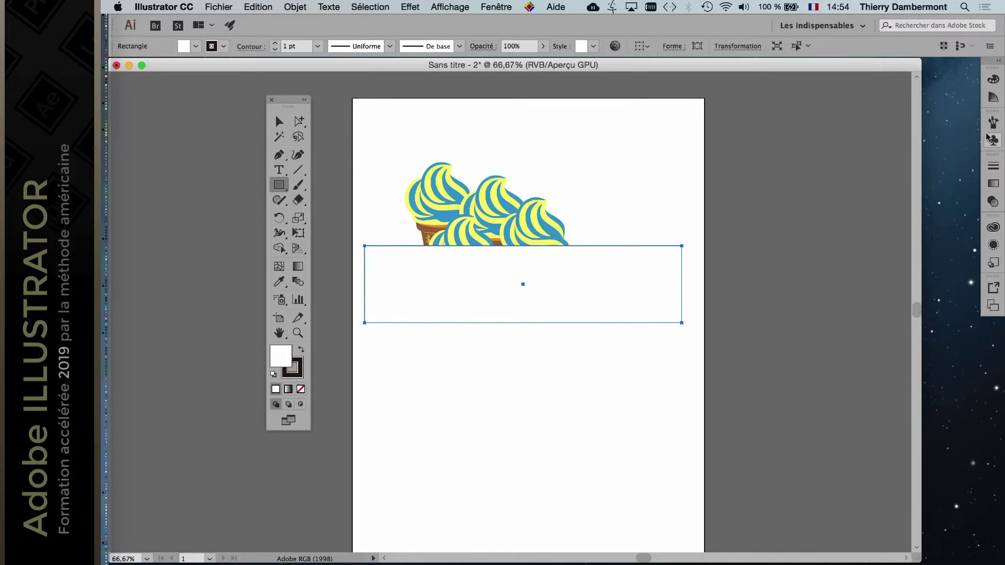
{"action": "left_click", "coordinate": [489, 7]}
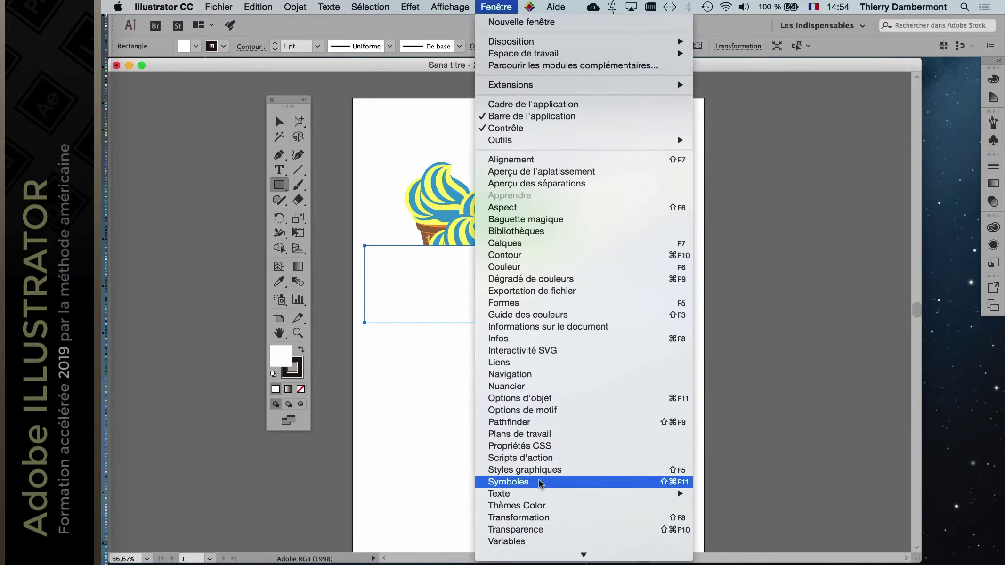
{"action": "left_click", "coordinate": [590, 387]}
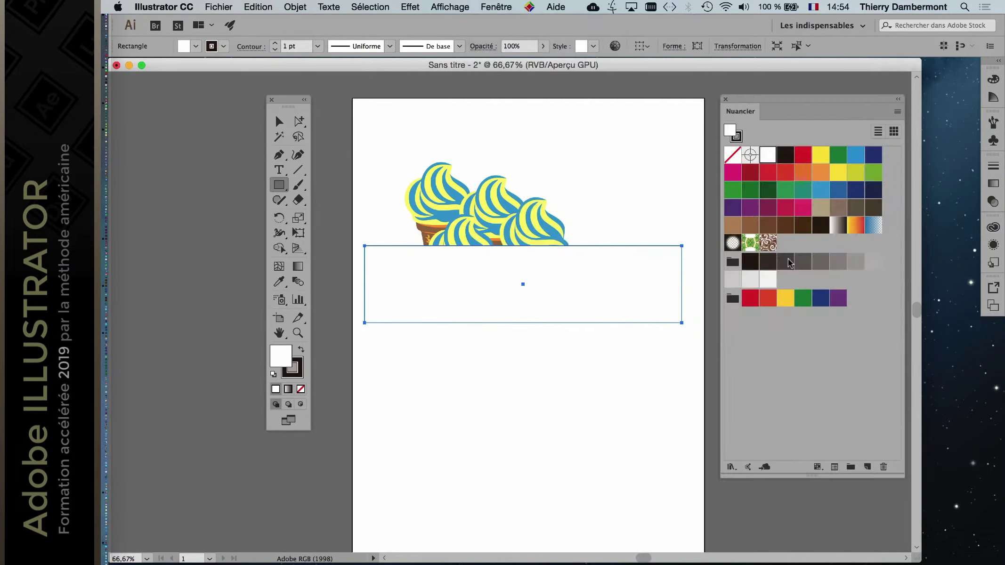
{"action": "left_click", "coordinate": [784, 211]}
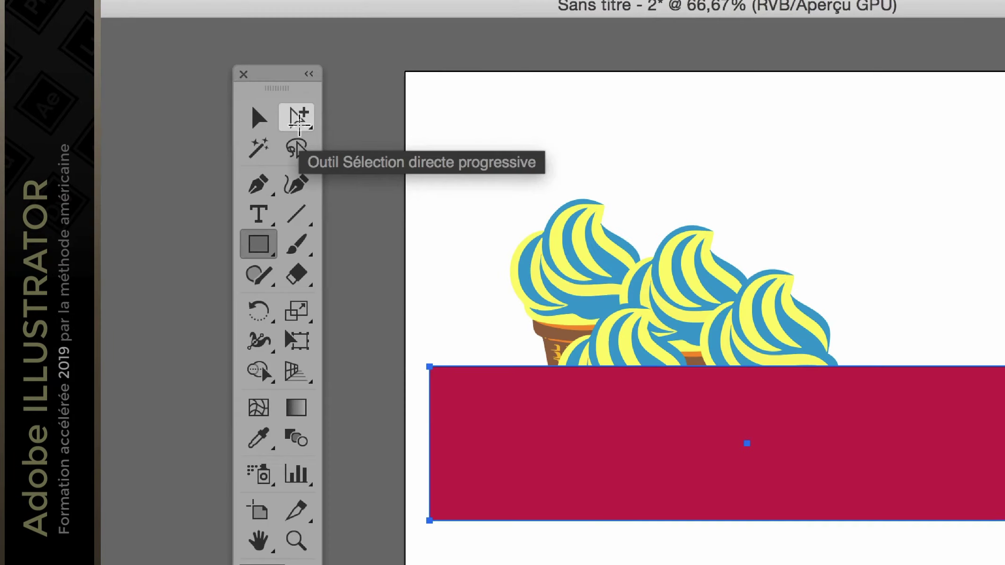
Step: Reshape the crimson rectangle into a trapezoid by moving its upper corner anchors inward and down to about Y 138.6 mm with Direct Selection
{"action": "left_click", "coordinate": [299, 124]}
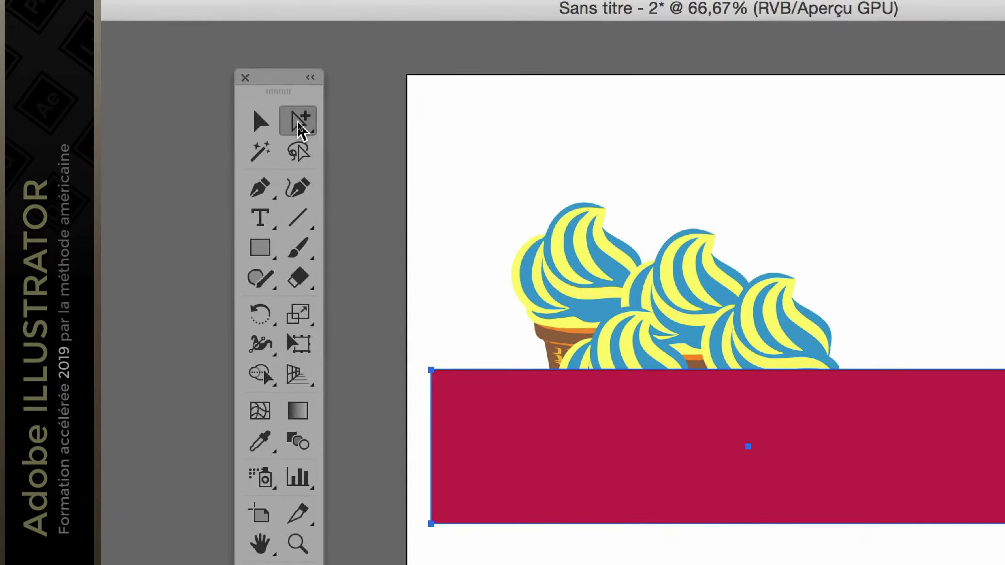
{"action": "left_click_drag", "start_coordinate": [300, 125], "coordinate": [383, 136]}
{"action": "left_click", "coordinate": [412, 199]}
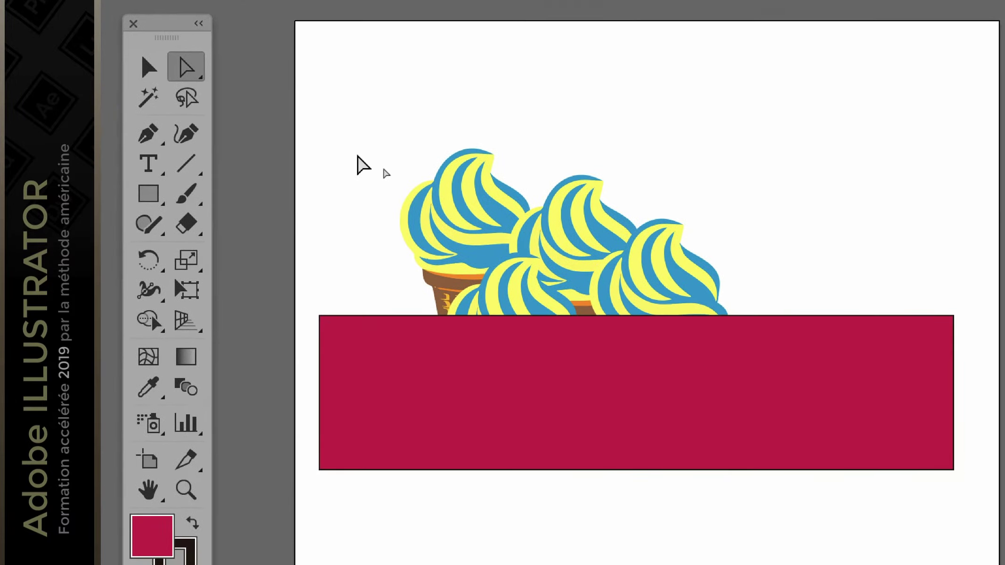
{"action": "left_click", "coordinate": [376, 361]}
{"action": "left_click_drag", "start_coordinate": [344, 211], "coordinate": [380, 227]}
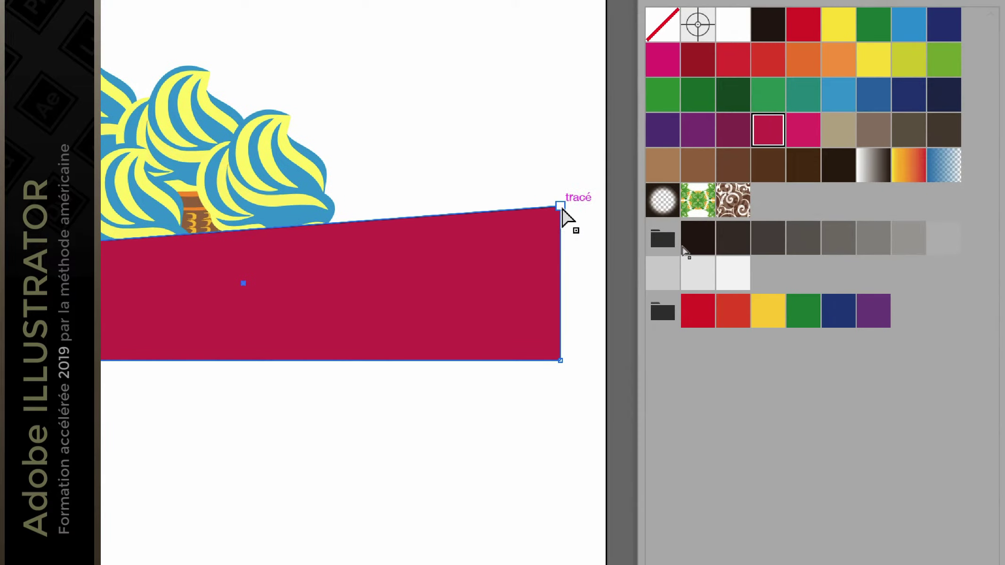
{"action": "left_click_drag", "start_coordinate": [583, 180], "coordinate": [519, 219]}
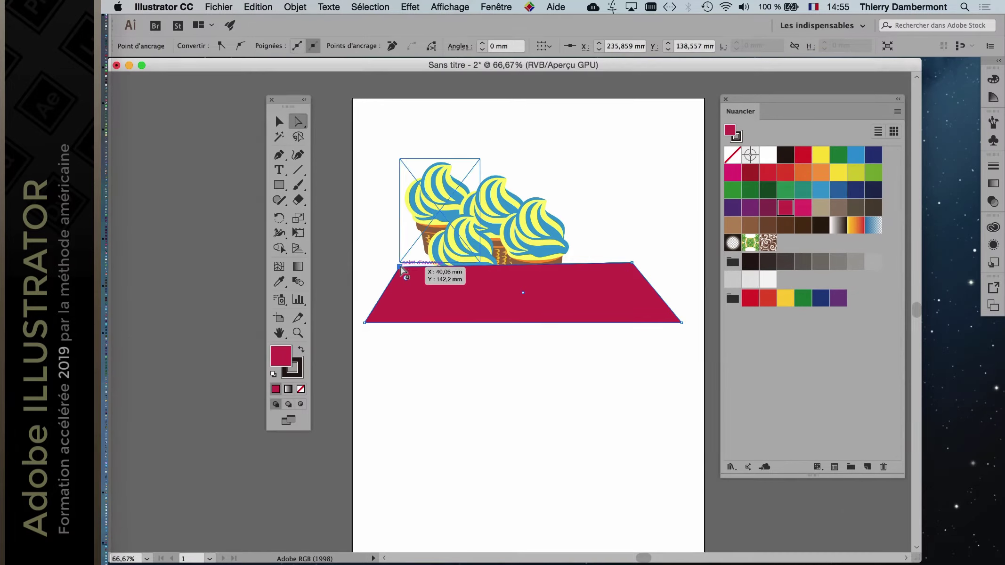
{"action": "left_click", "coordinate": [400, 267]}
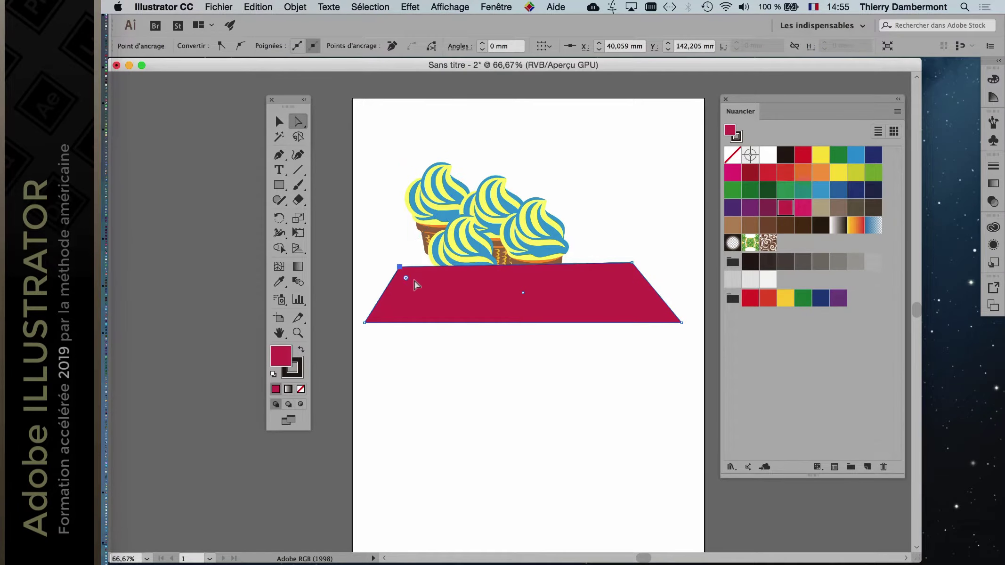
{"action": "left_click_drag", "start_coordinate": [400, 267], "coordinate": [394, 263]}
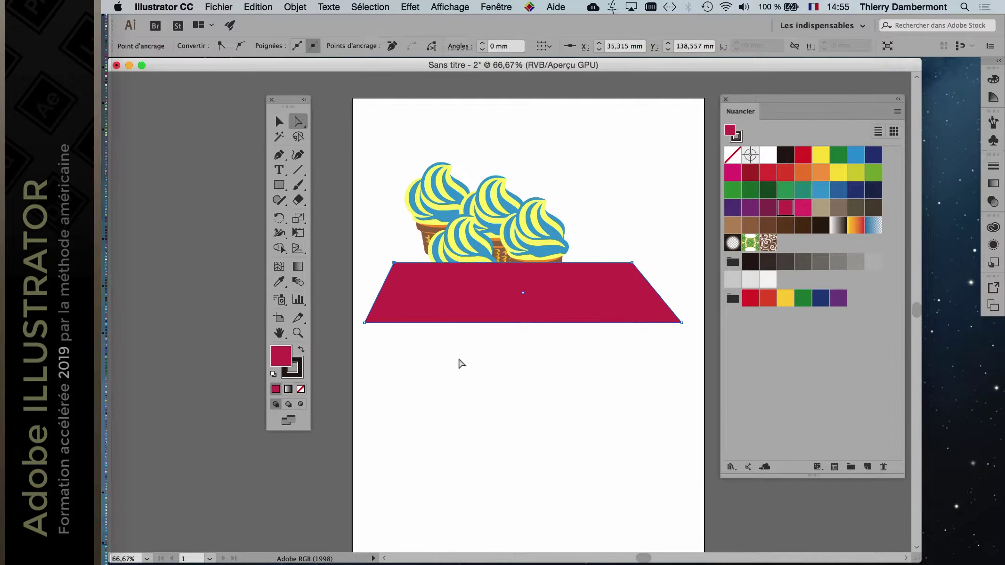
Step: Send the crimson trapezoid to the back so it lies behind all the ice creams
{"action": "left_click", "coordinate": [462, 364]}
{"action": "left_click", "coordinate": [495, 312]}
{"action": "left_click", "coordinate": [292, 6]}
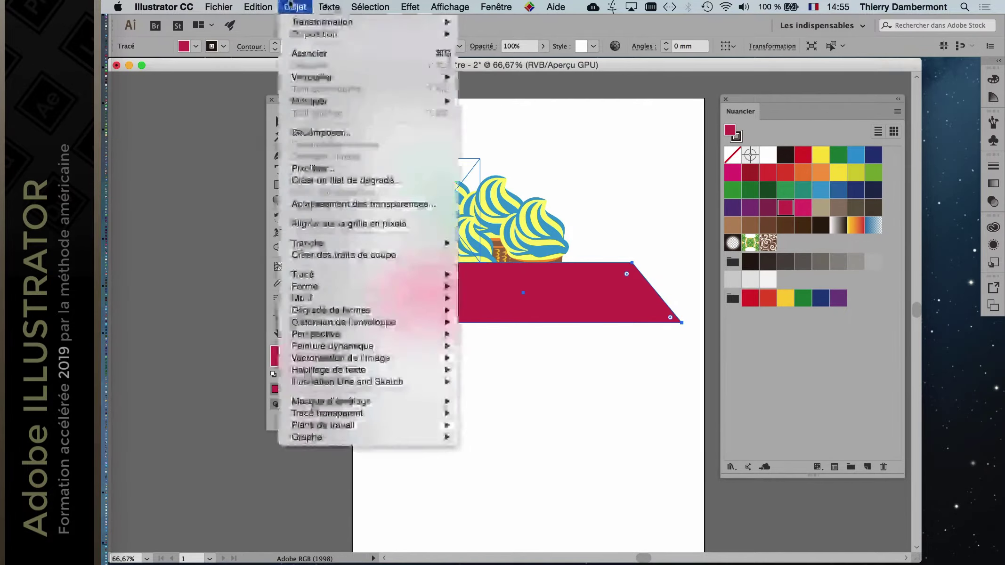
{"action": "mouse_move", "coordinate": [367, 34]}
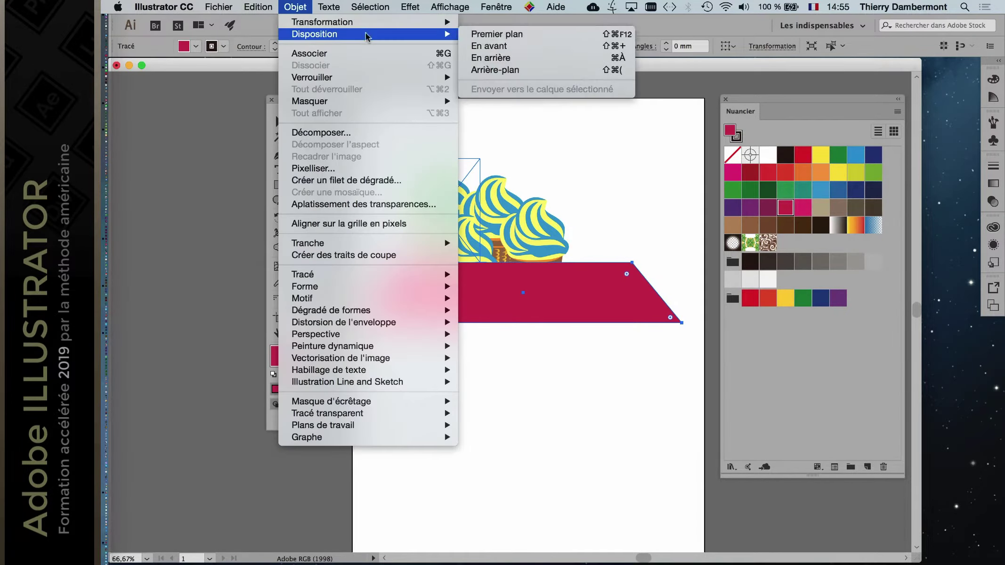
{"action": "left_click", "coordinate": [495, 70]}
{"action": "left_click", "coordinate": [531, 417]}
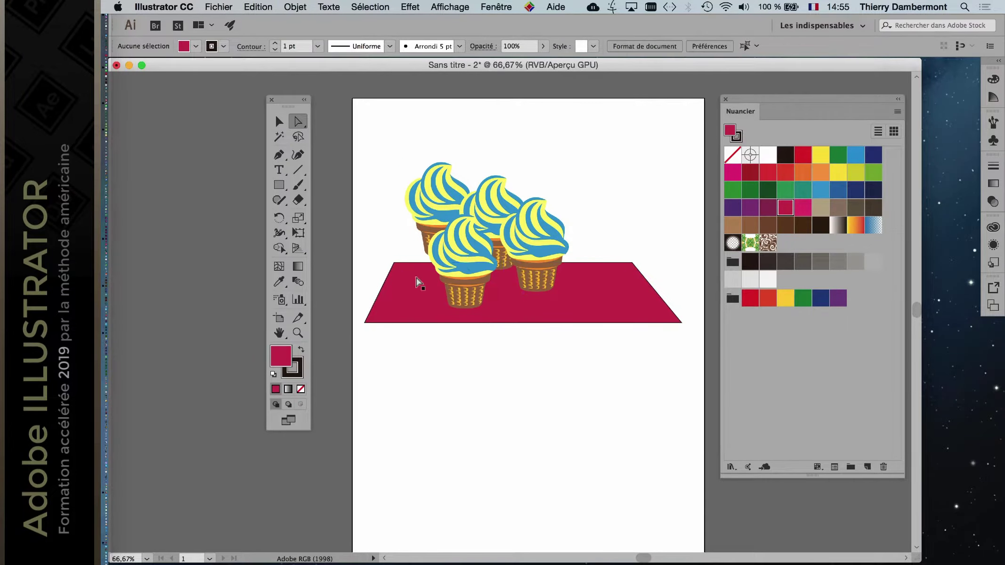
Step: Fill the trapezoid with the white-to-black gradient swatch
{"action": "left_click", "coordinate": [407, 308]}
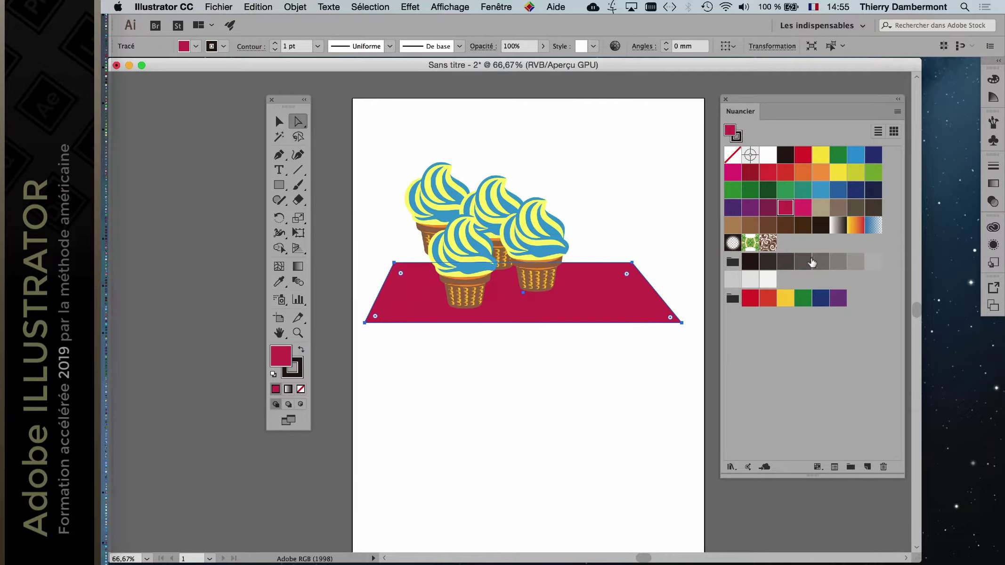
{"action": "left_click", "coordinate": [837, 225]}
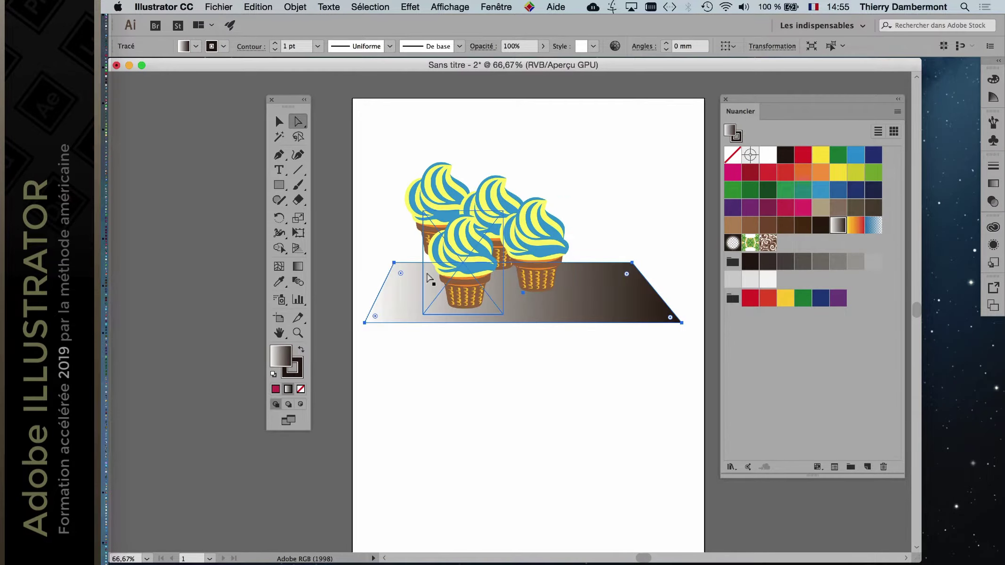
{"action": "left_click", "coordinate": [519, 359]}
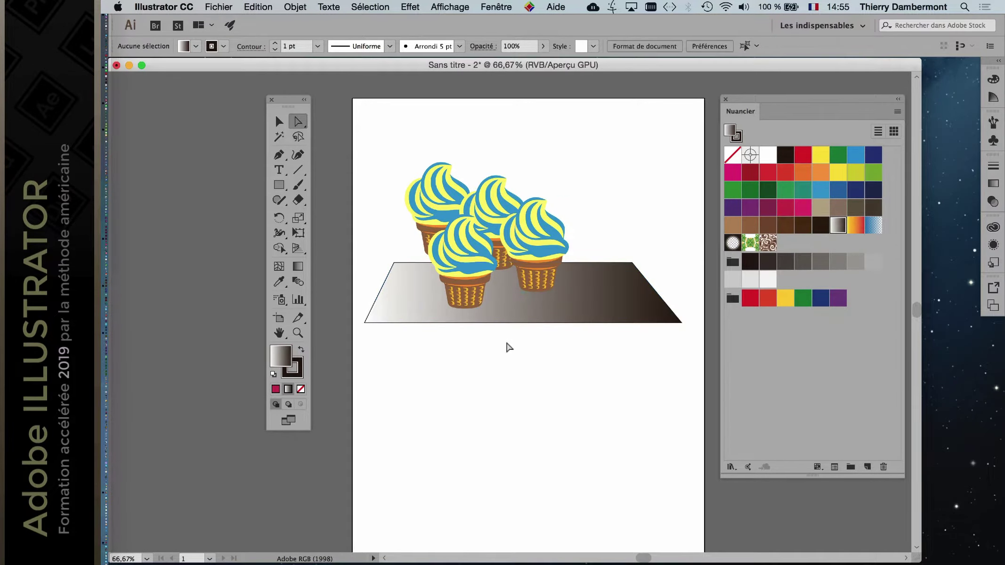
Step: Move the floating tools clear of the artboard and fill the trapezoid with the yellow-to-red gradient swatch
{"action": "key", "text": "super+1"}
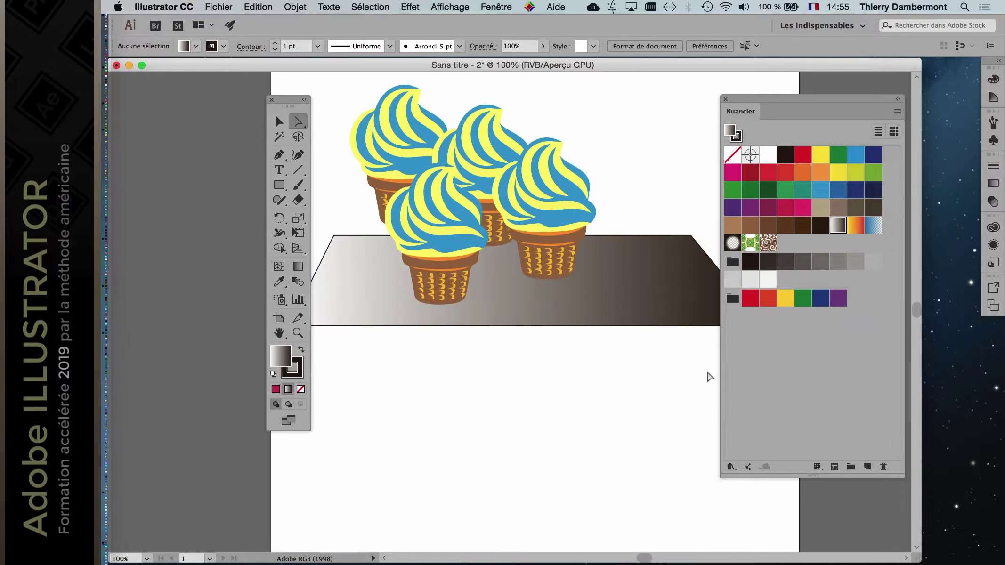
{"action": "left_click_drag", "start_coordinate": [284, 100], "coordinate": [204, 98]}
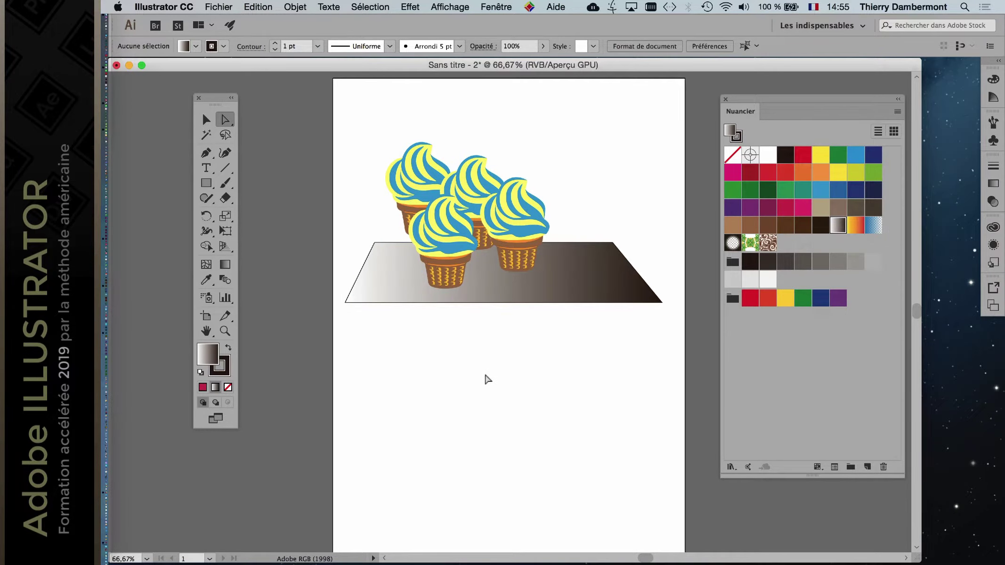
{"action": "key", "text": "super+1"}
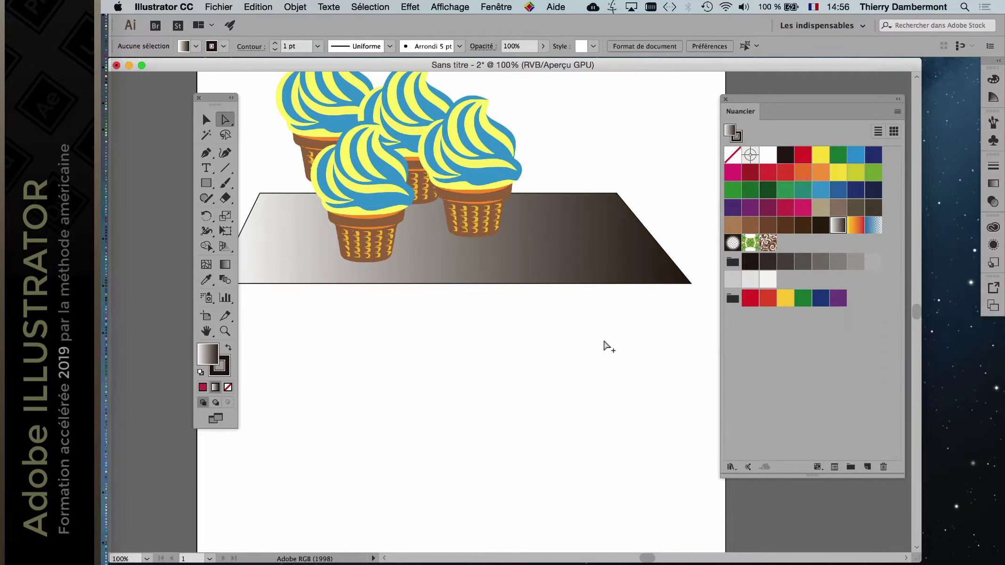
{"action": "key", "text": "super+minus"}
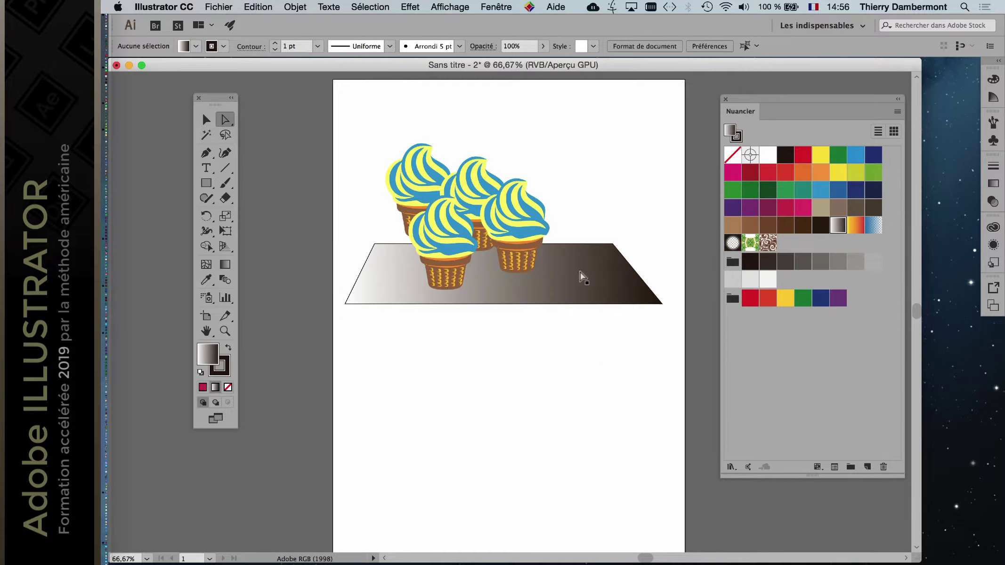
{"action": "left_click", "coordinate": [582, 277]}
{"action": "left_click", "coordinate": [857, 227]}
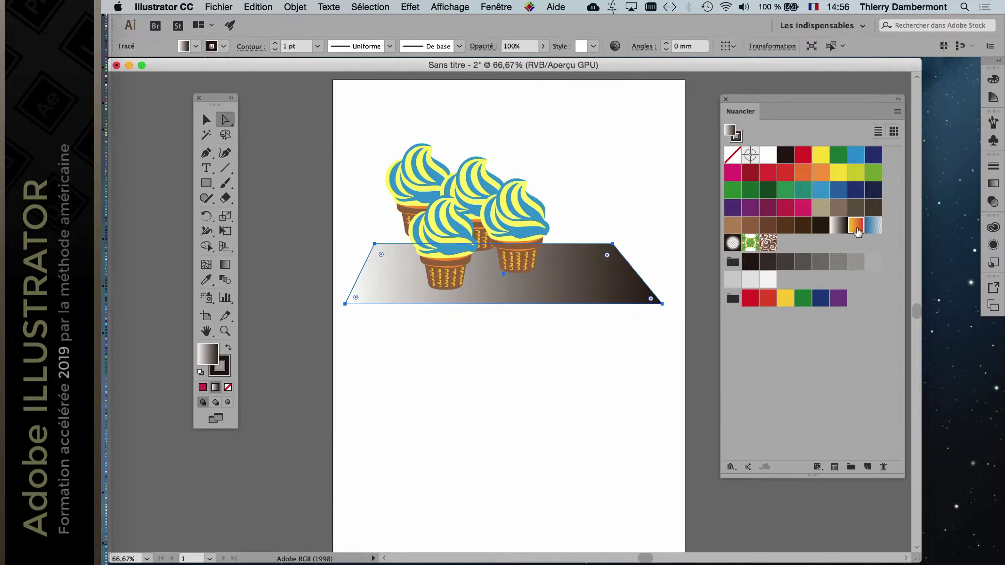
{"action": "left_click", "coordinate": [511, 406]}
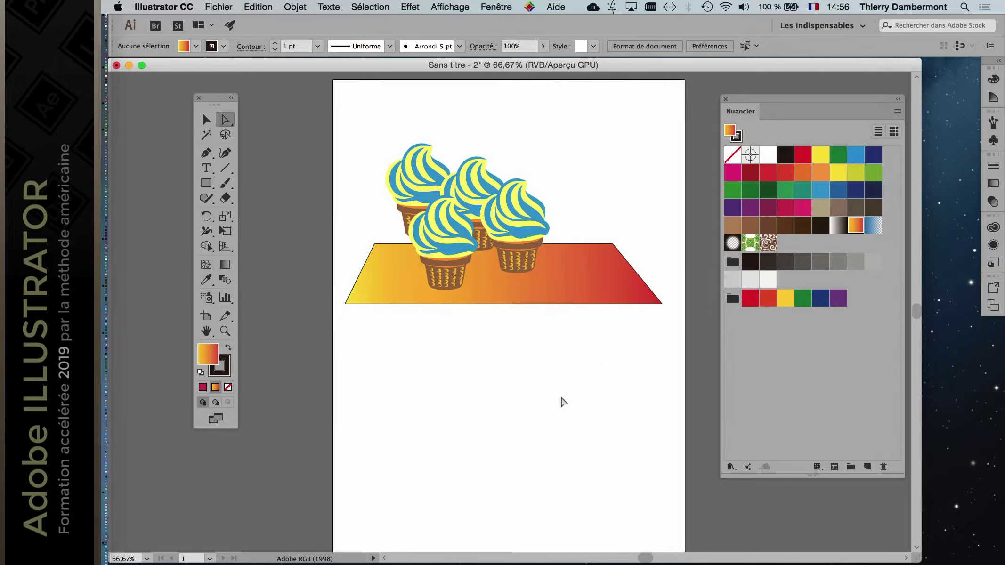
Step: Move the trapezoid up and left to the page edge, and stretch its lower edge downward with Free Transform
{"action": "left_click", "coordinate": [549, 294]}
{"action": "left_click_drag", "start_coordinate": [548, 295], "coordinate": [537, 277]}
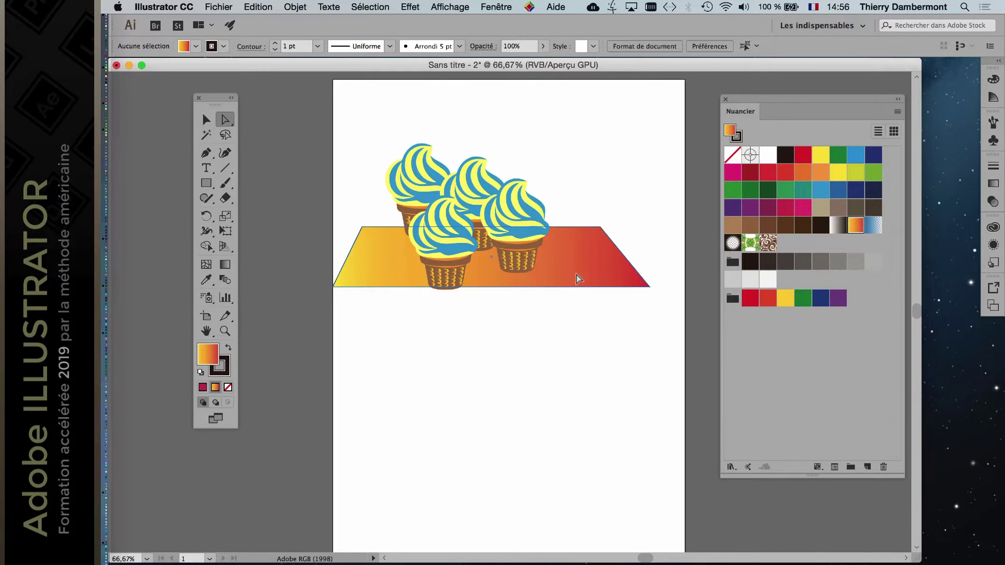
{"action": "left_click", "coordinate": [225, 231]}
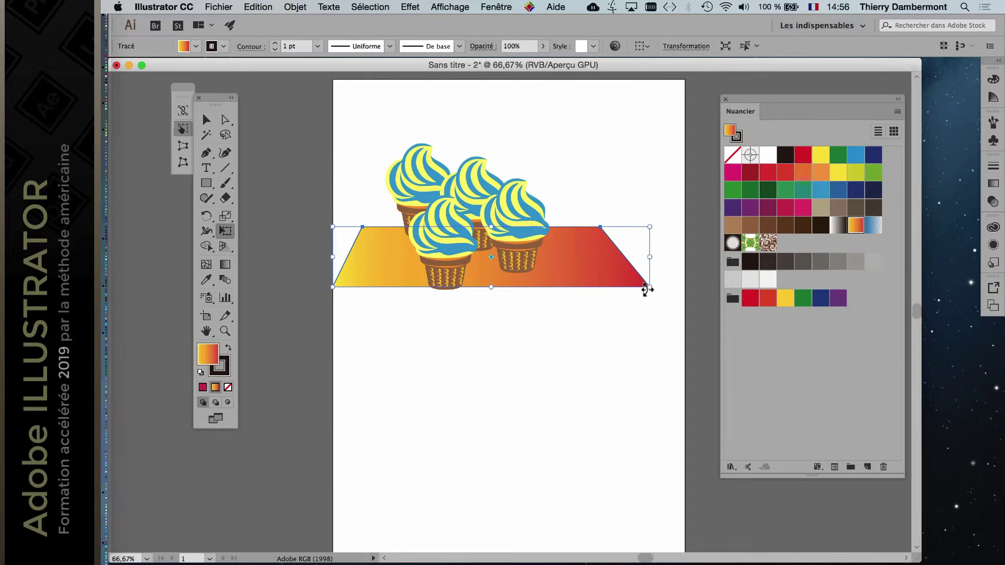
{"action": "left_click_drag", "start_coordinate": [653, 291], "coordinate": [660, 318]}
{"action": "key", "text": "super+z"}
{"action": "left_click_drag", "start_coordinate": [492, 288], "coordinate": [492, 317]}
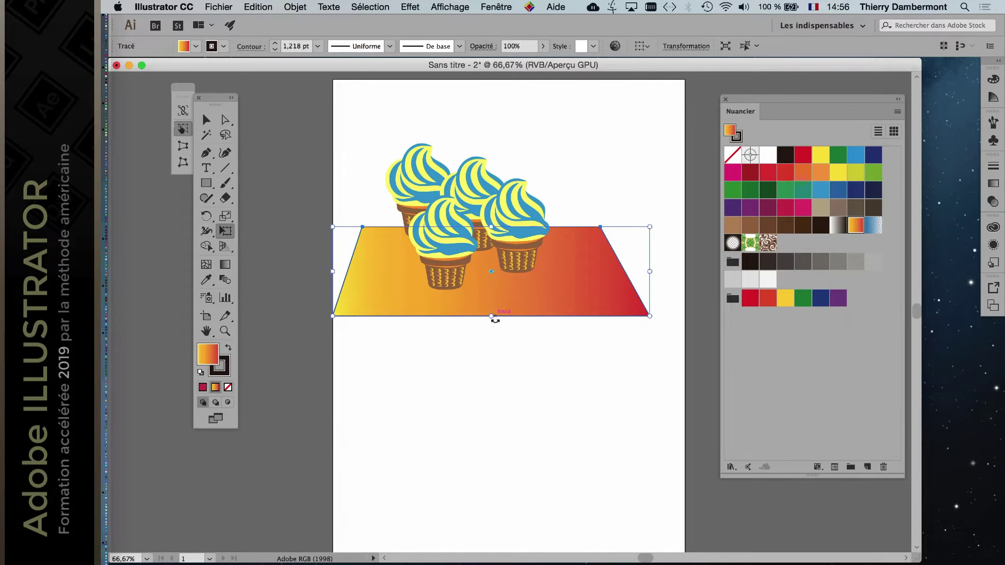
Step: Shift the stretched trapezoid slightly up and right beneath the ice creams and deselect it
{"action": "left_click", "coordinate": [206, 121]}
{"action": "left_click", "coordinate": [554, 494]}
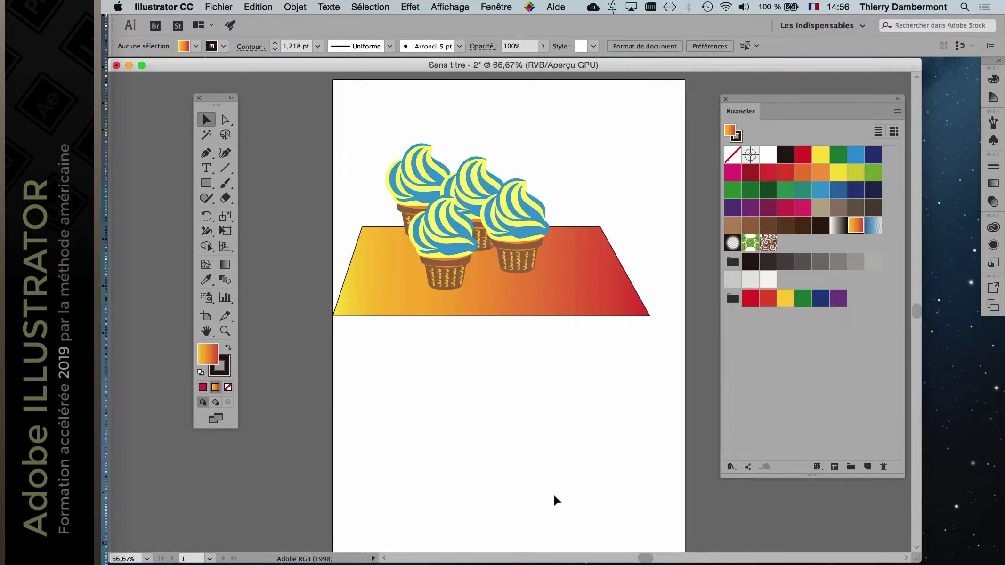
{"action": "left_click_drag", "start_coordinate": [594, 296], "coordinate": [602, 285]}
{"action": "left_click", "coordinate": [614, 357]}
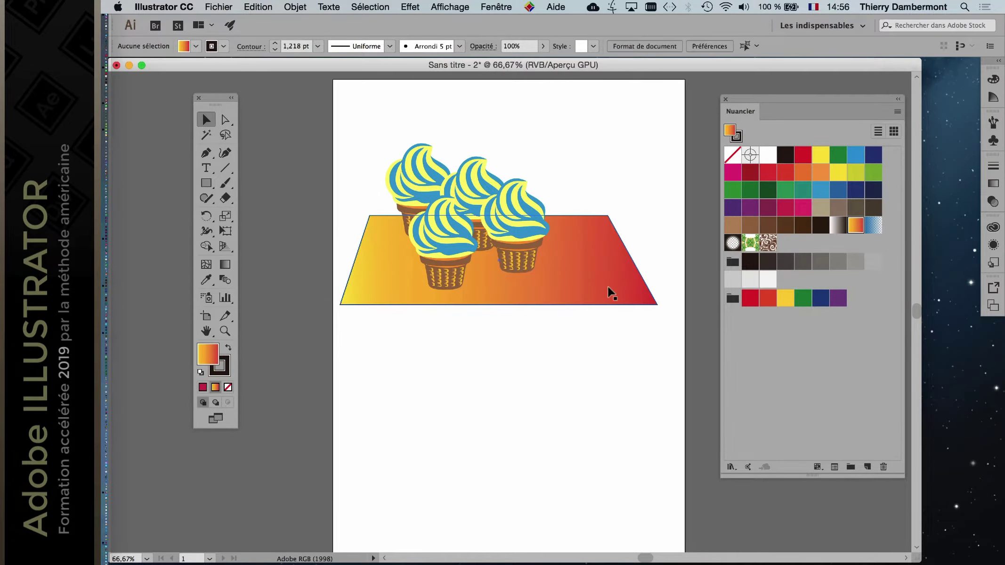
{"action": "left_click", "coordinate": [219, 7]}
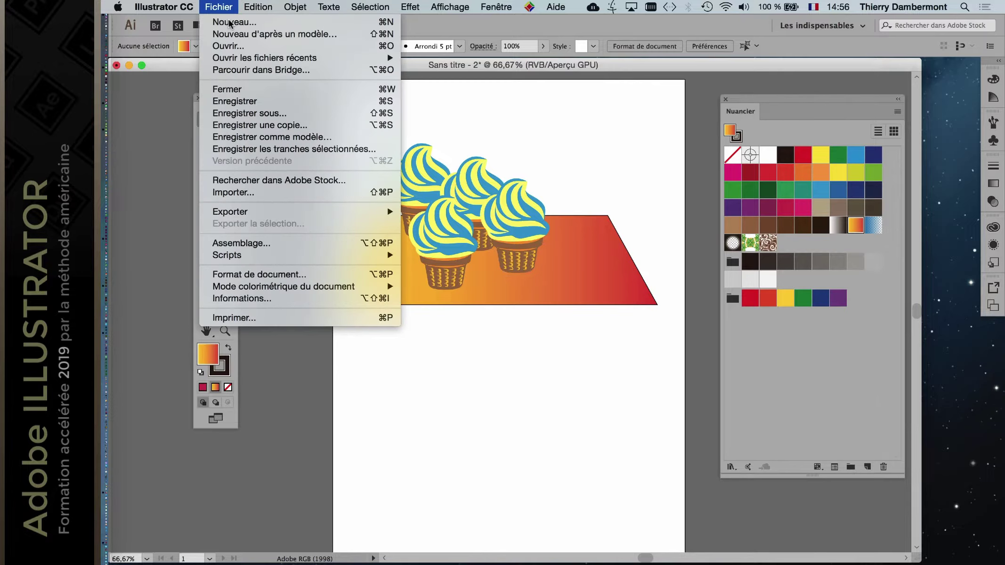
{"action": "left_click", "coordinate": [243, 90]}
{"action": "left_click", "coordinate": [643, 335]}
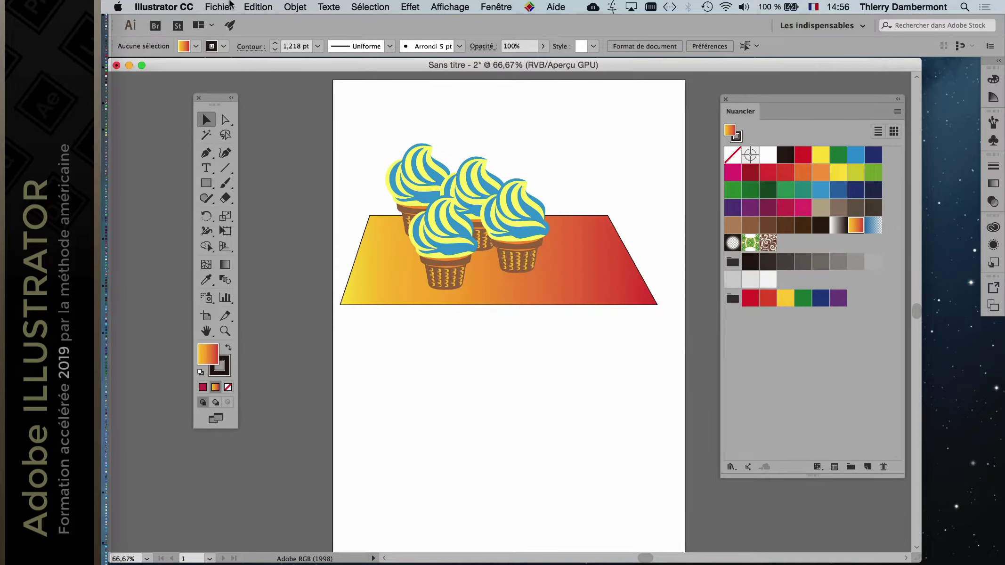
Step: Save the document as plusieurs-icecreams-01.ai in the ICECREAMS folder in Adobe Illustrator format
{"action": "left_click", "coordinate": [218, 7]}
{"action": "left_click", "coordinate": [250, 113]}
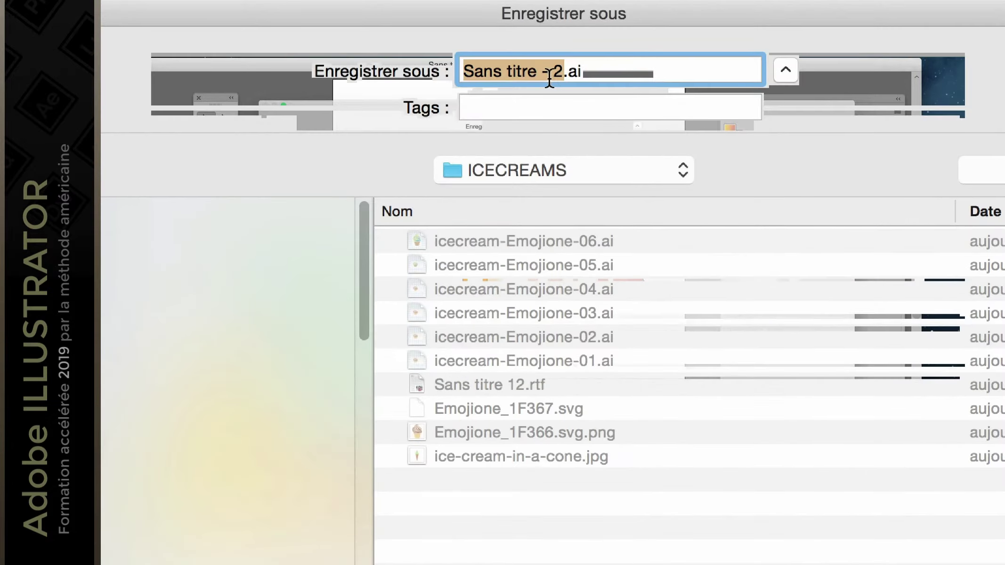
{"action": "type", "text": "plusieurs-"}
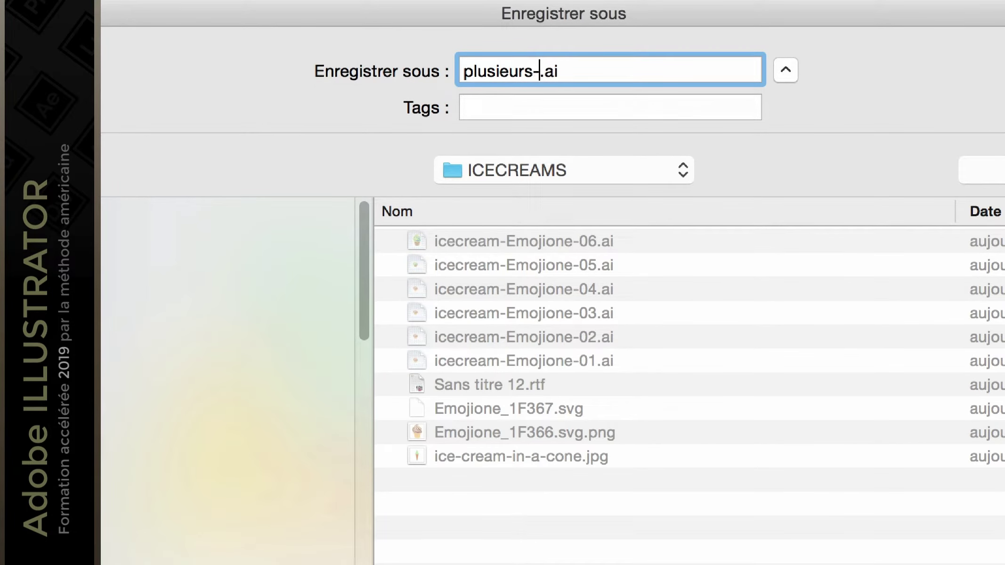
{"action": "type", "text": "icecreams"}
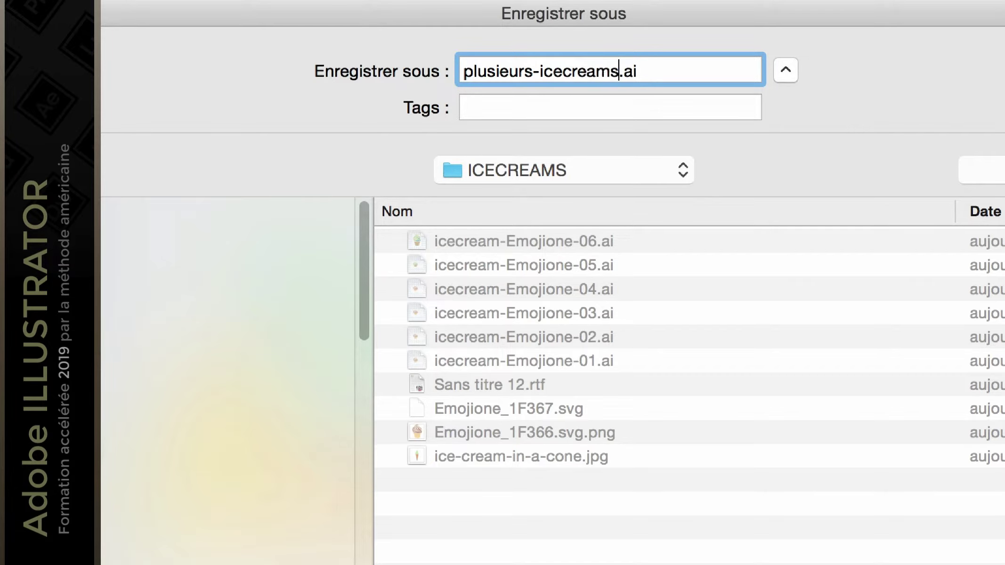
{"action": "type", "text": "-01"}
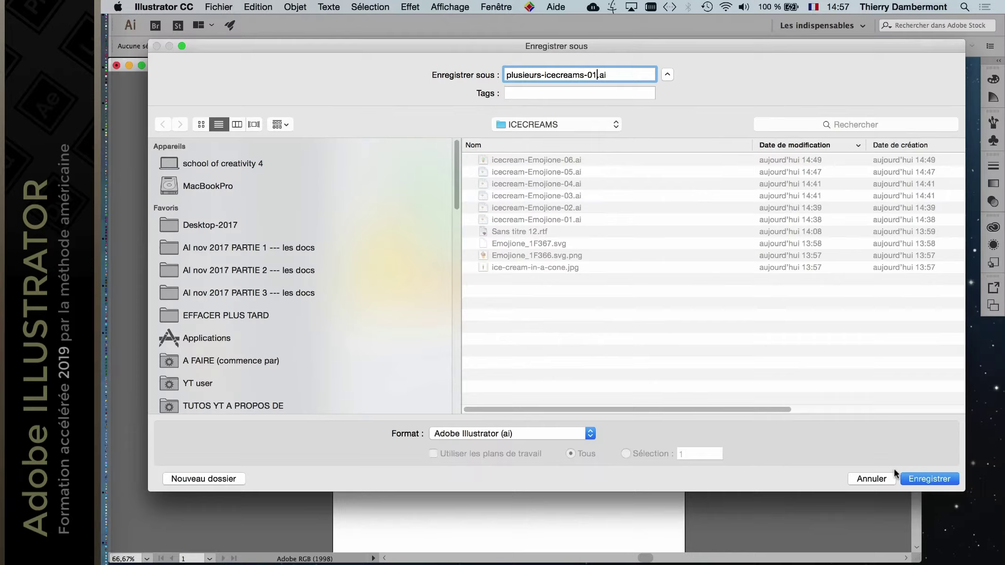
{"action": "left_click", "coordinate": [929, 476]}
{"action": "left_click", "coordinate": [757, 475]}
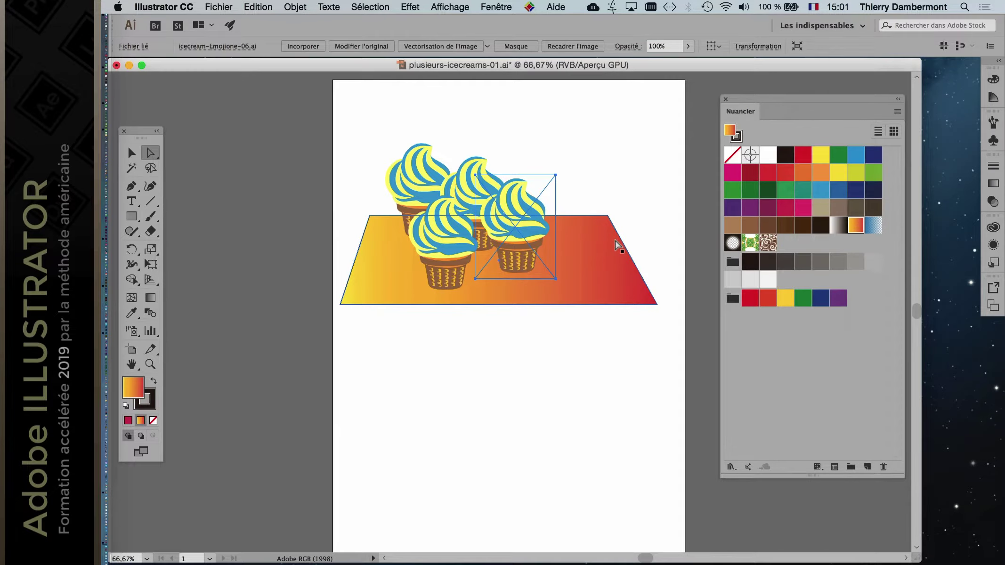
Step: Clear the selection, select only the rightmost linked ice cream and display the list of the document's links
{"action": "left_click", "coordinate": [689, 300]}
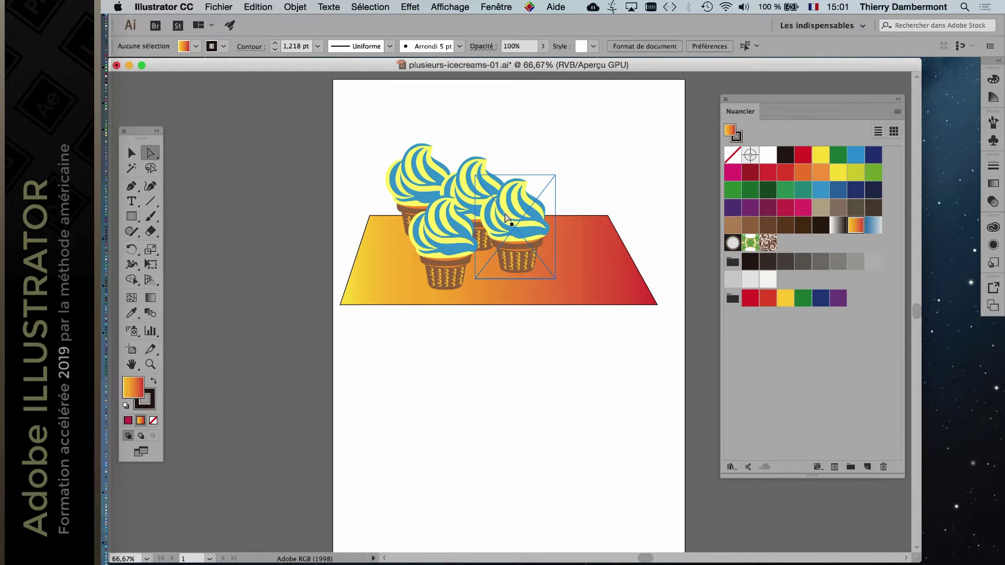
{"action": "left_click", "coordinate": [508, 215]}
{"action": "key", "text": "super+plus"}
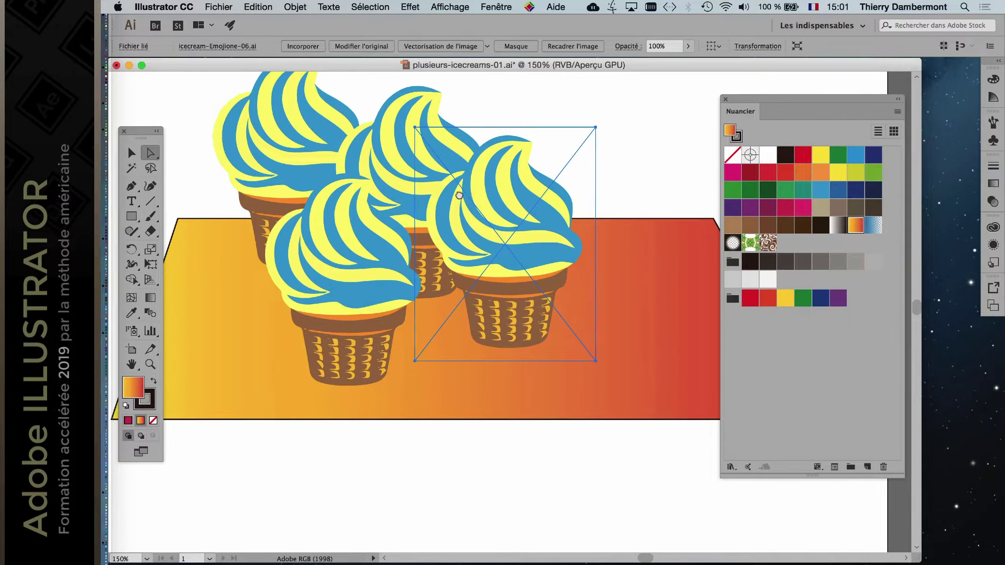
{"action": "scroll", "coordinate": [471, 198], "scroll_direction": "right", "scroll_amount": 5}
{"action": "left_click", "coordinate": [496, 7]}
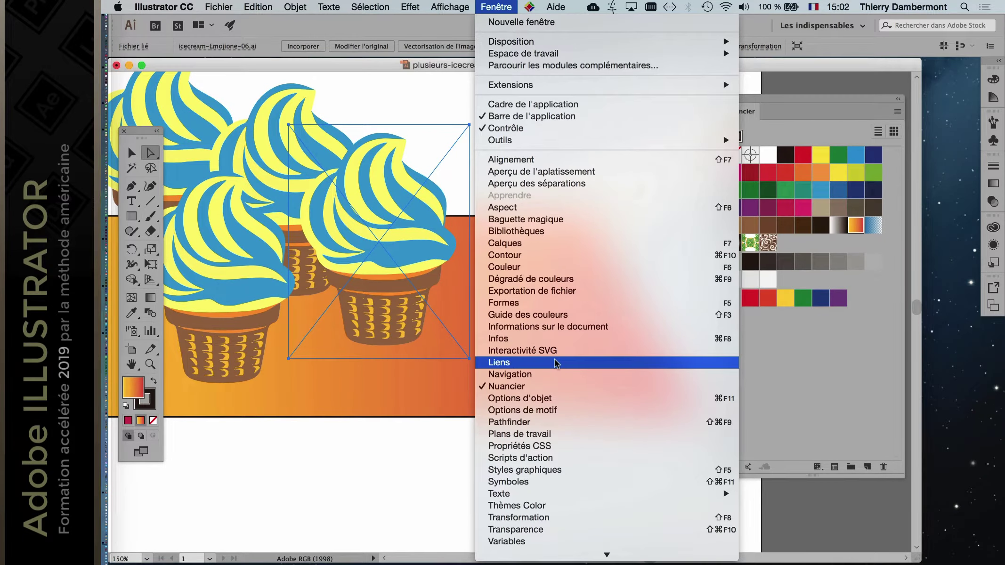
{"action": "left_click", "coordinate": [556, 364]}
Step: Place the Links panel beside the selected ice cream and enlarge it to fit all the link entries
{"action": "left_click_drag", "start_coordinate": [669, 96], "coordinate": [563, 91]}
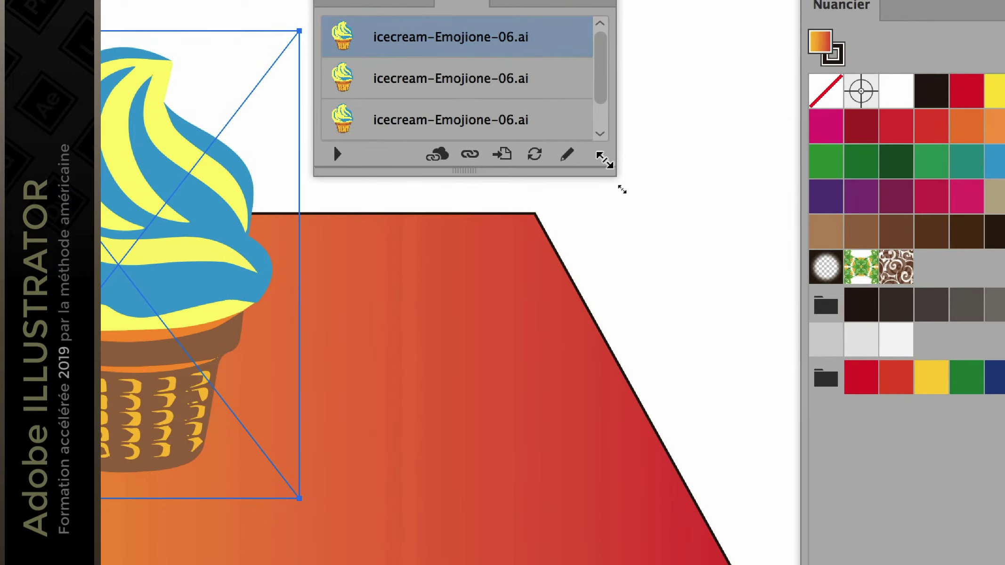
{"action": "left_click_drag", "start_coordinate": [682, 292], "coordinate": [682, 322]}
{"action": "left_click_drag", "start_coordinate": [605, 171], "coordinate": [661, 355]}
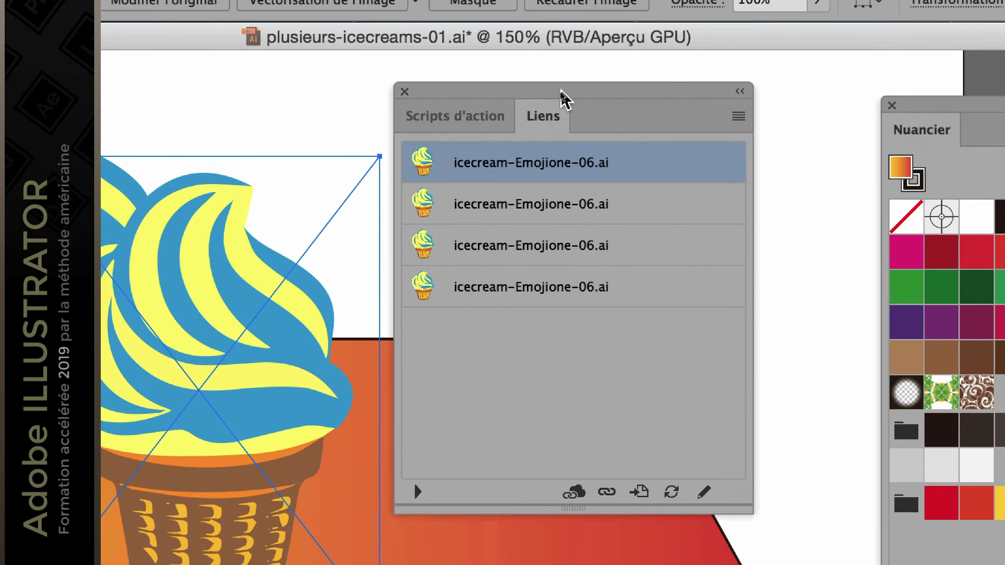
{"action": "left_click_drag", "start_coordinate": [560, 88], "coordinate": [577, 151]}
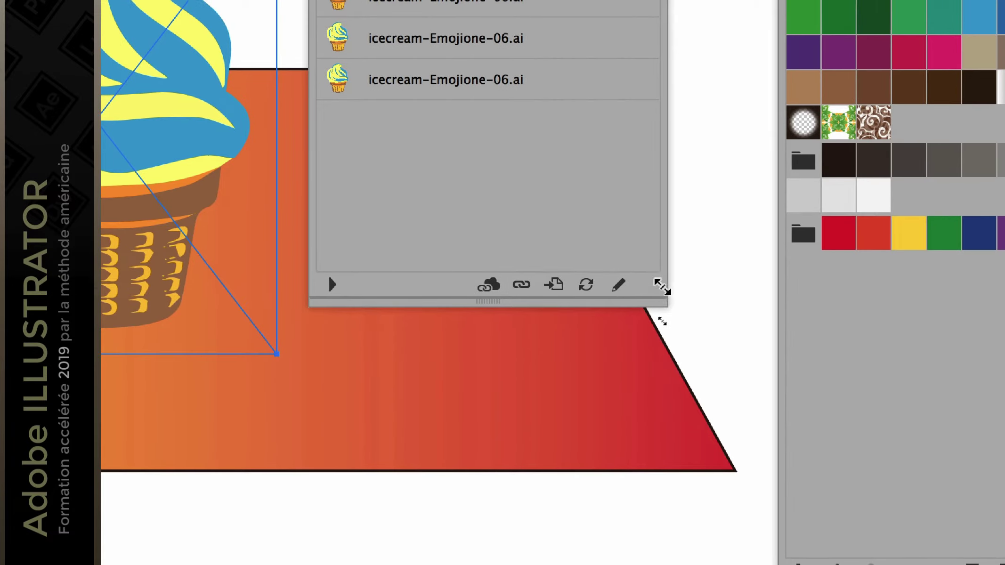
{"action": "left_click_drag", "start_coordinate": [663, 291], "coordinate": [735, 247]}
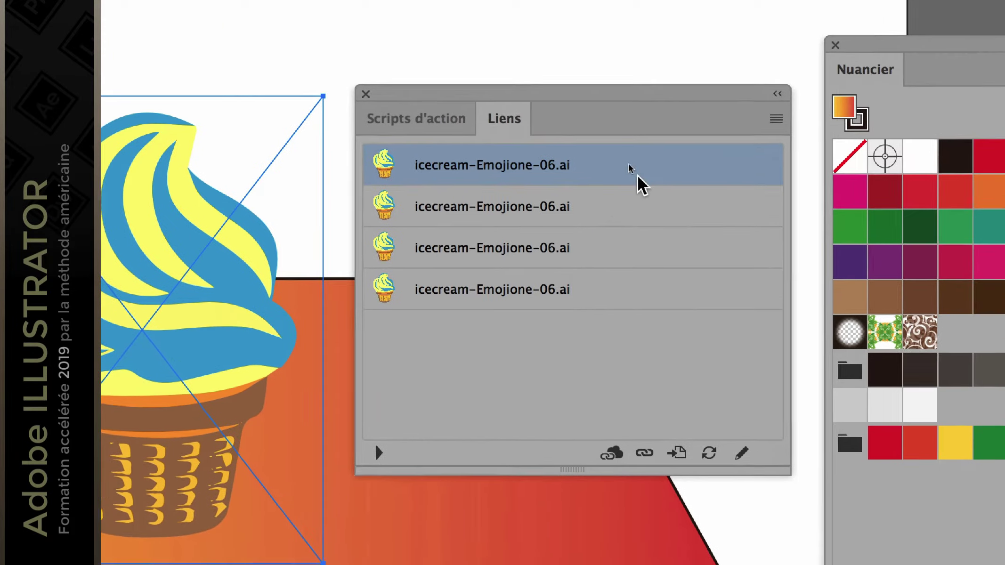
Step: Go through the linked icecream-Emojione-06.ai entries, reselect the first one and open its original file for editing
{"action": "key", "text": "Down"}
{"action": "key", "text": "Down"}
{"action": "key", "text": "Down"}
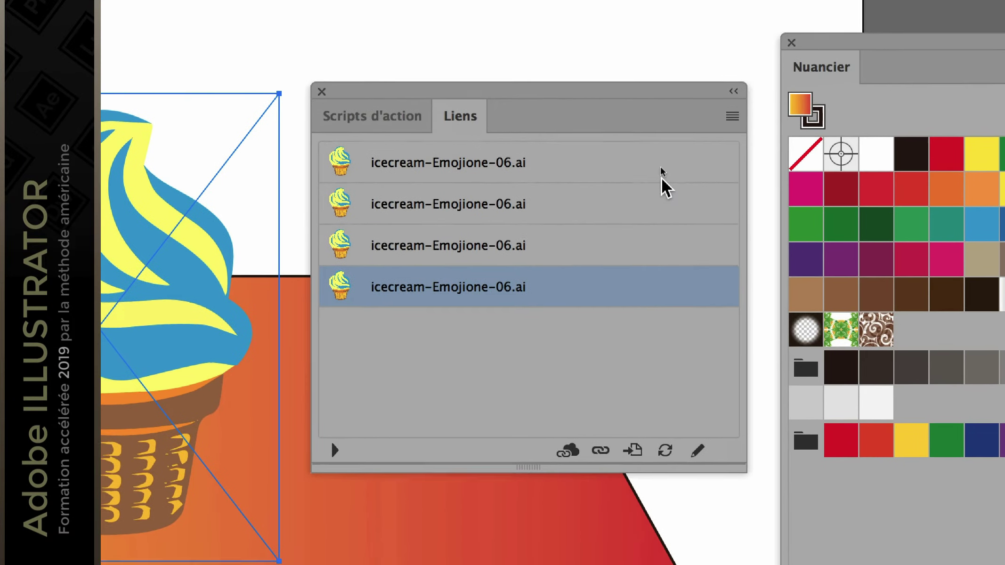
{"action": "left_click", "coordinate": [662, 175]}
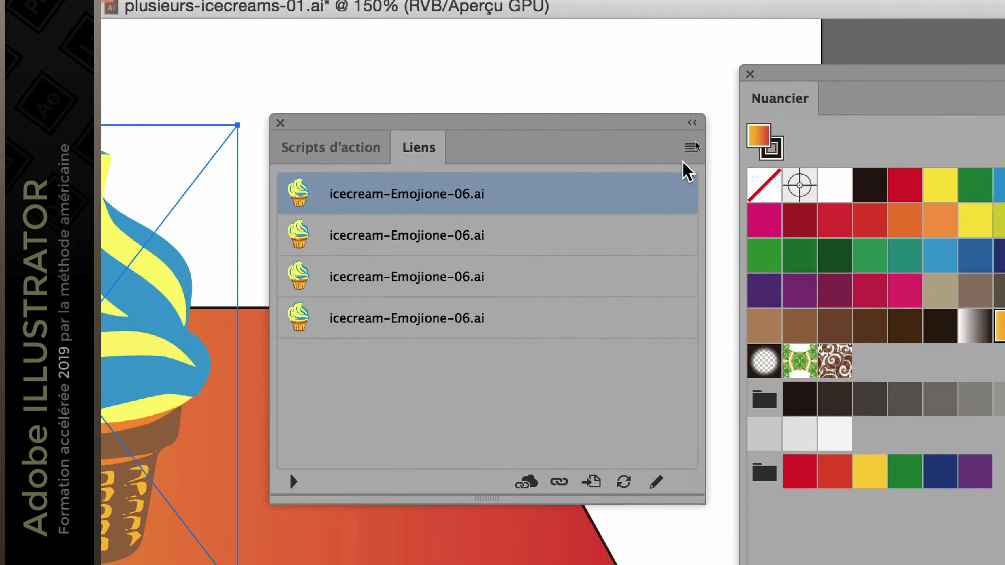
{"action": "left_click", "coordinate": [733, 118]}
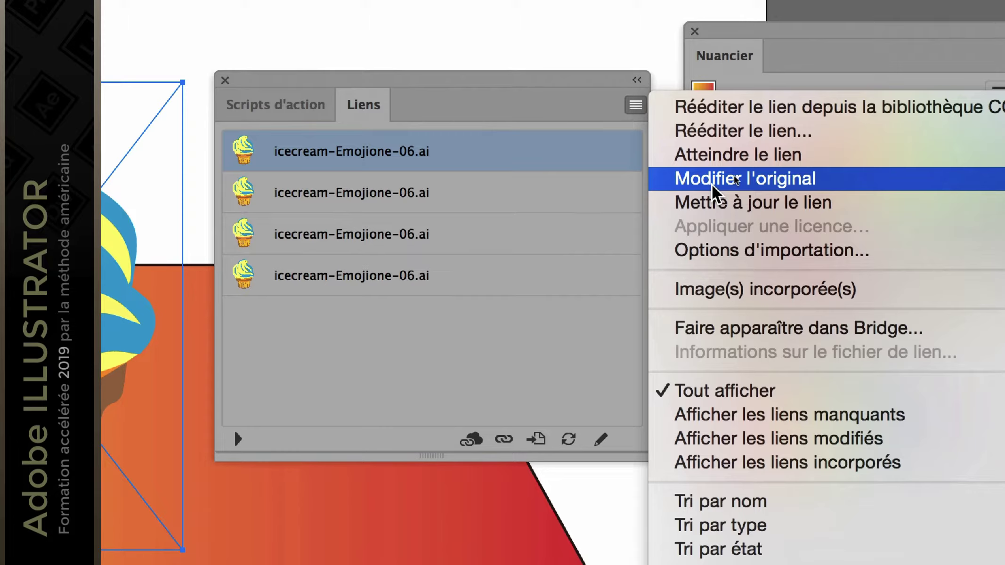
{"action": "left_click", "coordinate": [713, 186]}
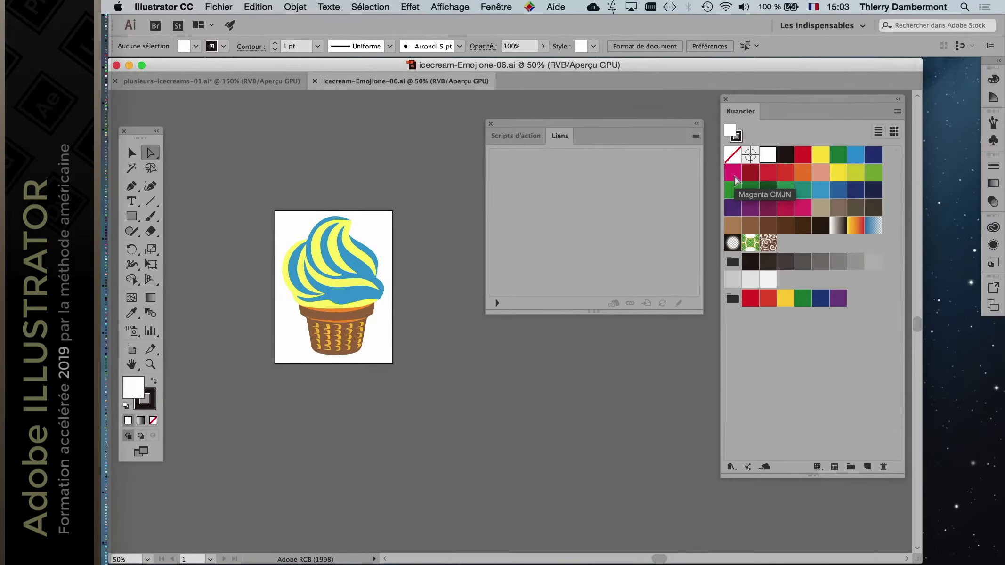
Step: Select the upper yellow swirl shape of the ice cream and move the Links panel clear of the artwork
{"action": "scroll", "coordinate": [310, 240], "scroll_direction": "up", "scroll_amount": 2}
{"action": "scroll", "coordinate": [310, 240], "scroll_direction": "down", "scroll_amount": 1}
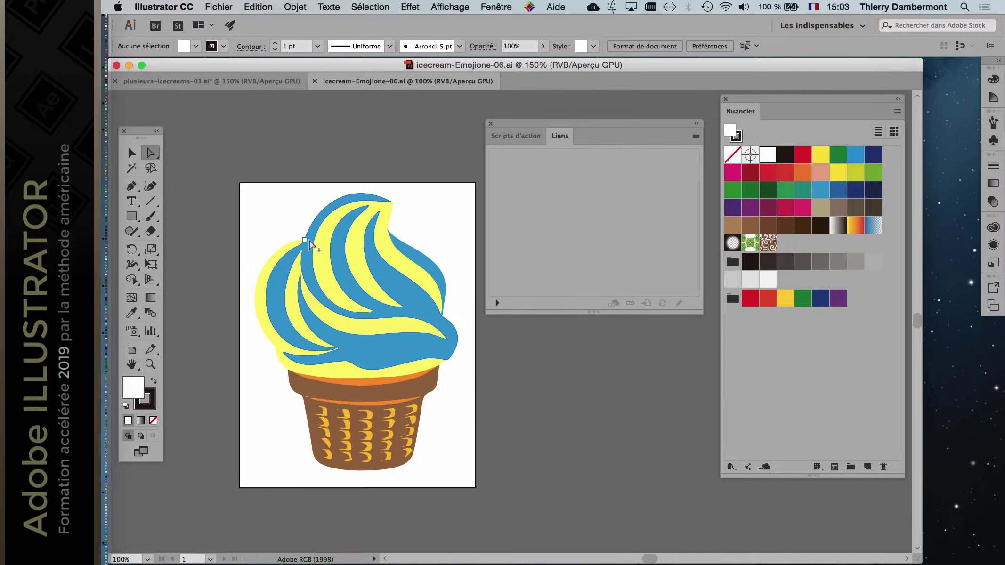
{"action": "key", "text": "space"}
{"action": "left_click_drag", "start_coordinate": [353, 299], "coordinate": [344, 250]}
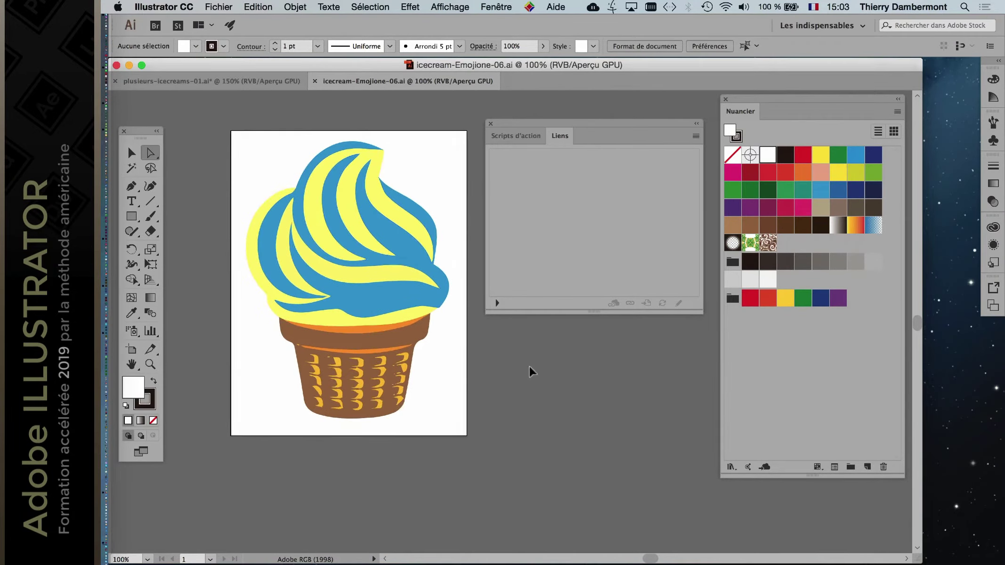
{"action": "scroll", "coordinate": [322, 278], "scroll_direction": "up", "scroll_amount": 1}
{"action": "left_click", "coordinate": [324, 215]}
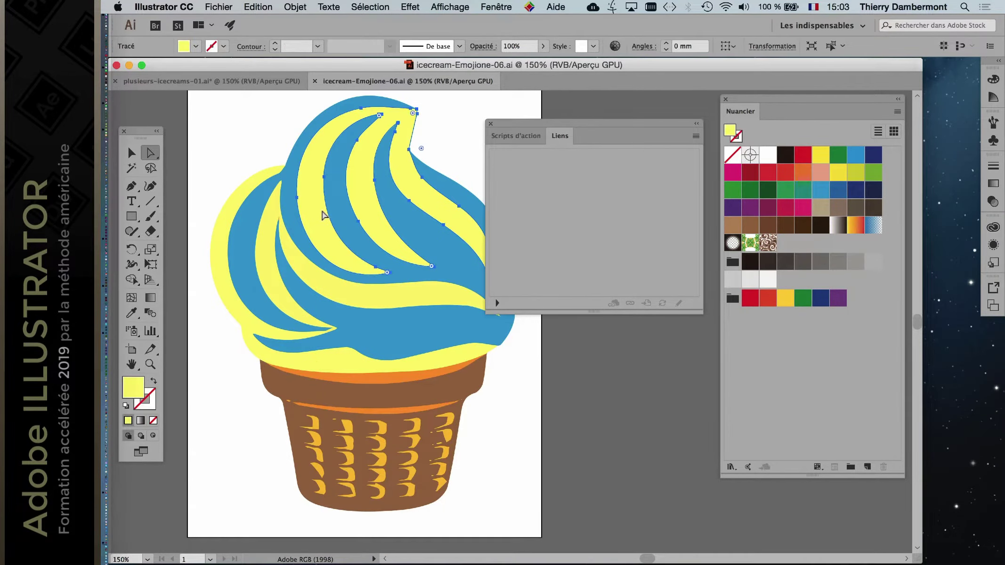
{"action": "left_click_drag", "start_coordinate": [518, 129], "coordinate": [569, 163]}
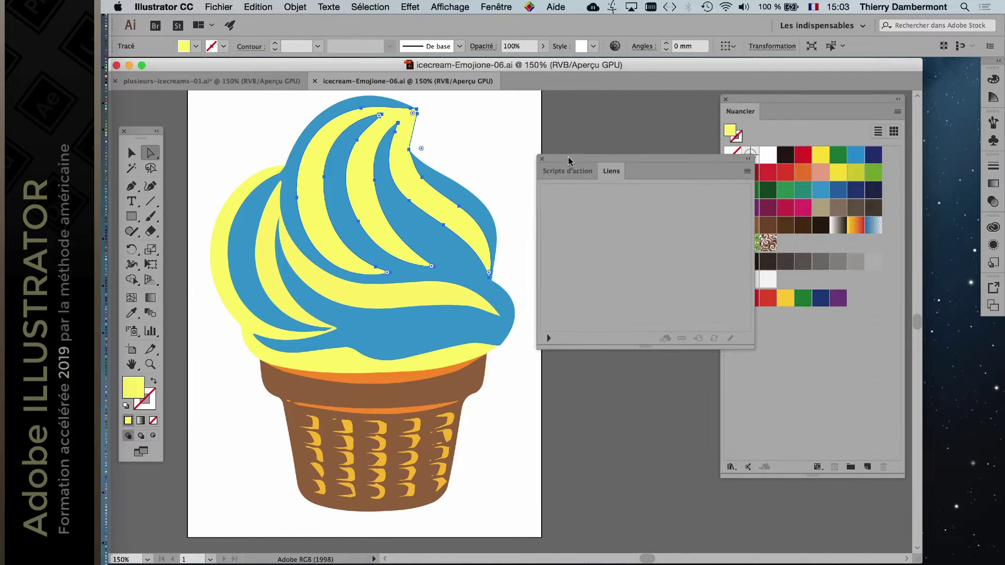
Step: Select the entire ice cream group with the Selection tool
{"action": "left_click_drag", "start_coordinate": [151, 151], "coordinate": [196, 169]}
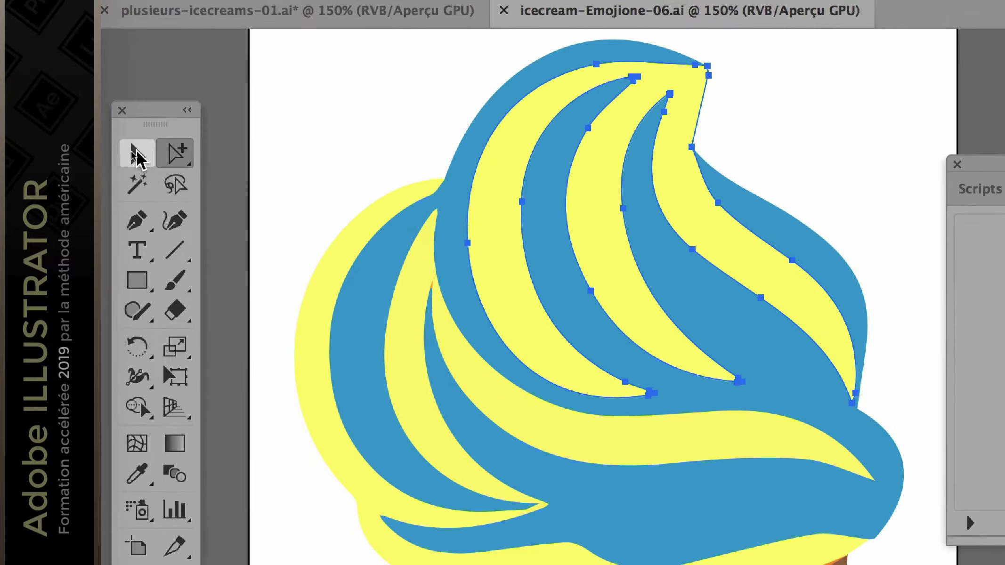
{"action": "left_click", "coordinate": [132, 153]}
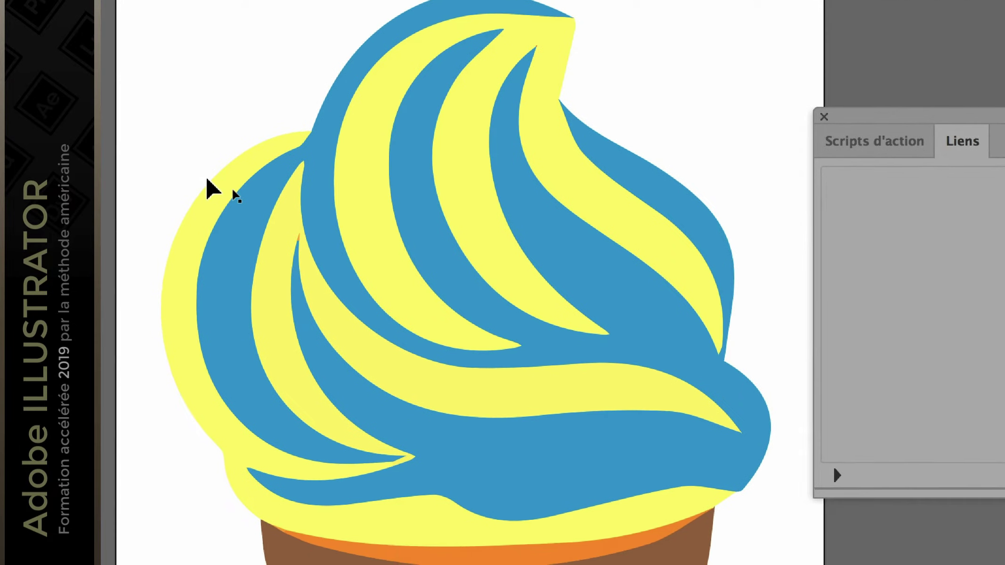
{"action": "left_click", "coordinate": [224, 200]}
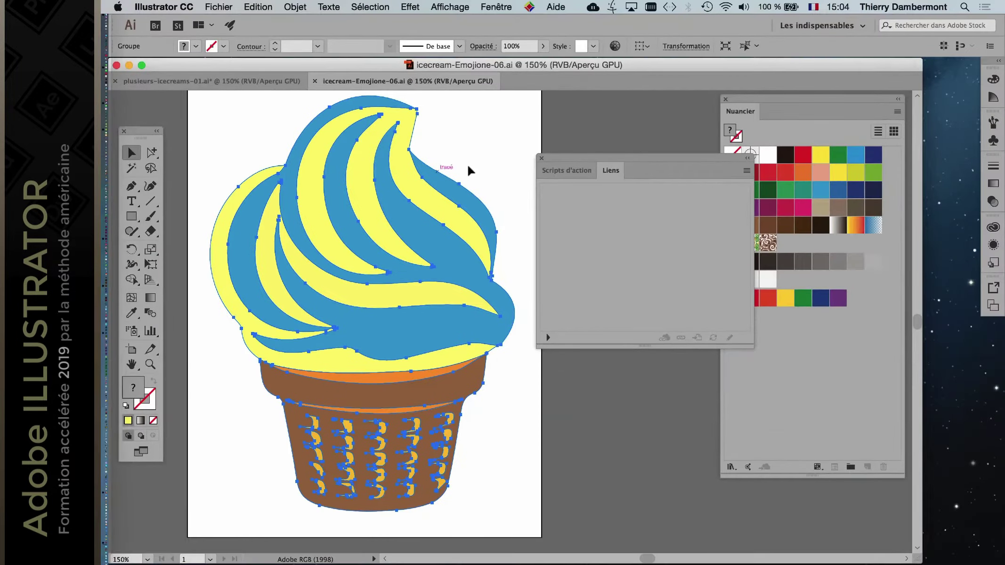
Step: Close the Links and Swatches panels and place a reduced Layers panel beside the ice cream
{"action": "left_click", "coordinate": [542, 158]}
{"action": "left_click", "coordinate": [495, 6]}
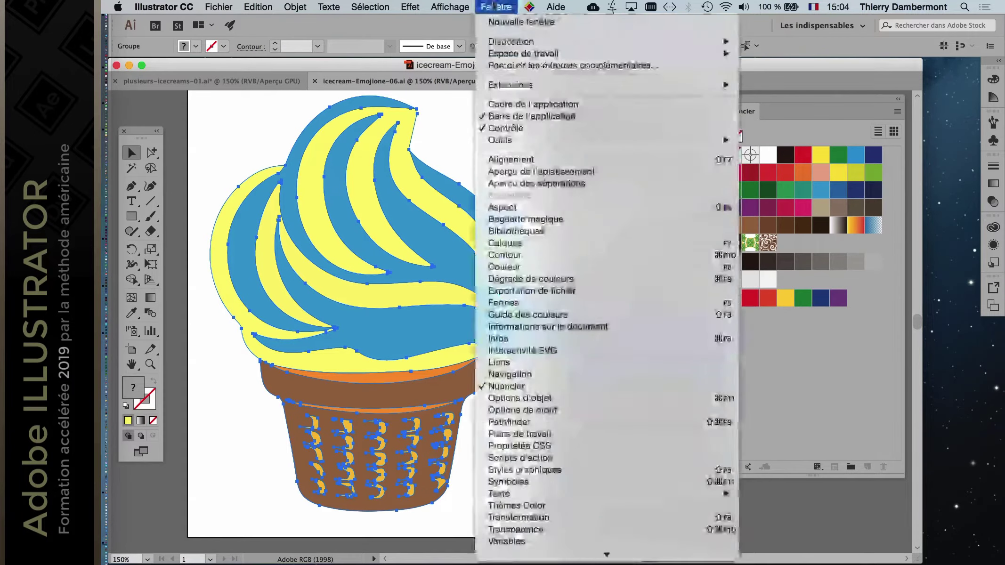
{"action": "left_click", "coordinate": [531, 245]}
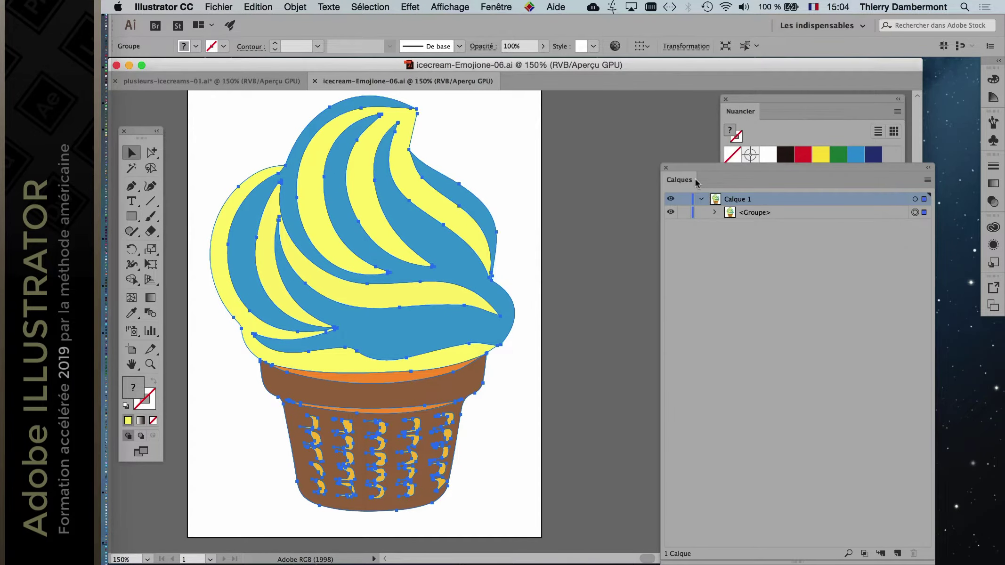
{"action": "left_click_drag", "start_coordinate": [693, 167], "coordinate": [571, 114]}
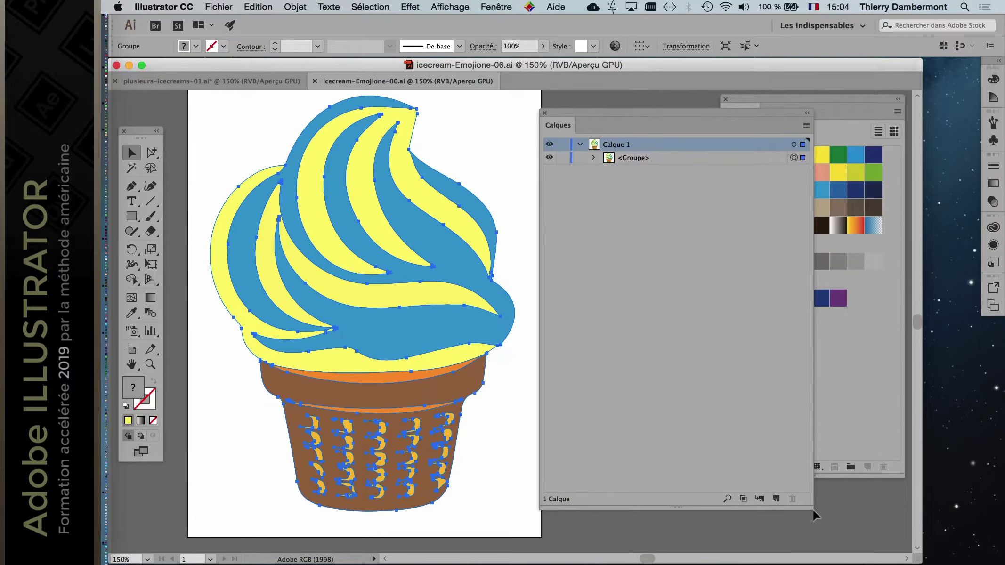
{"action": "left_click_drag", "start_coordinate": [811, 506], "coordinate": [750, 356]}
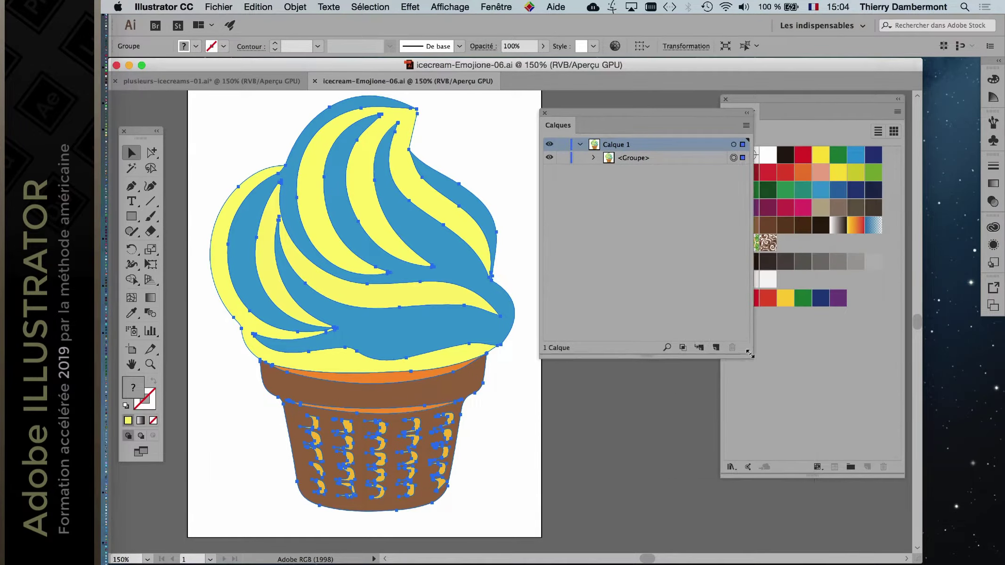
{"action": "left_click", "coordinate": [726, 99]}
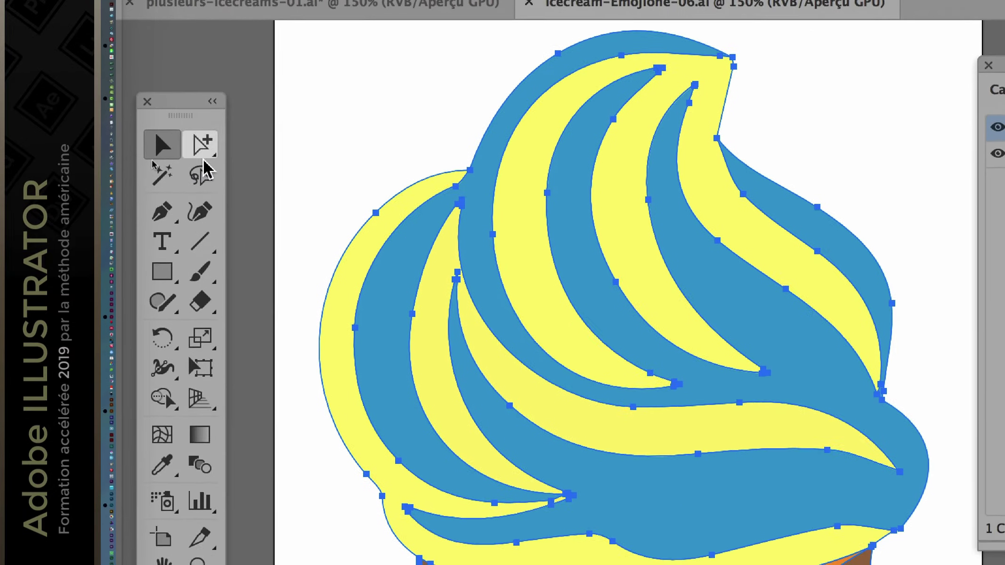
Step: Tear off the direct selection tools as a small floating toolbar and place it beside the top of the ice cream
{"action": "left_click", "coordinate": [202, 186]}
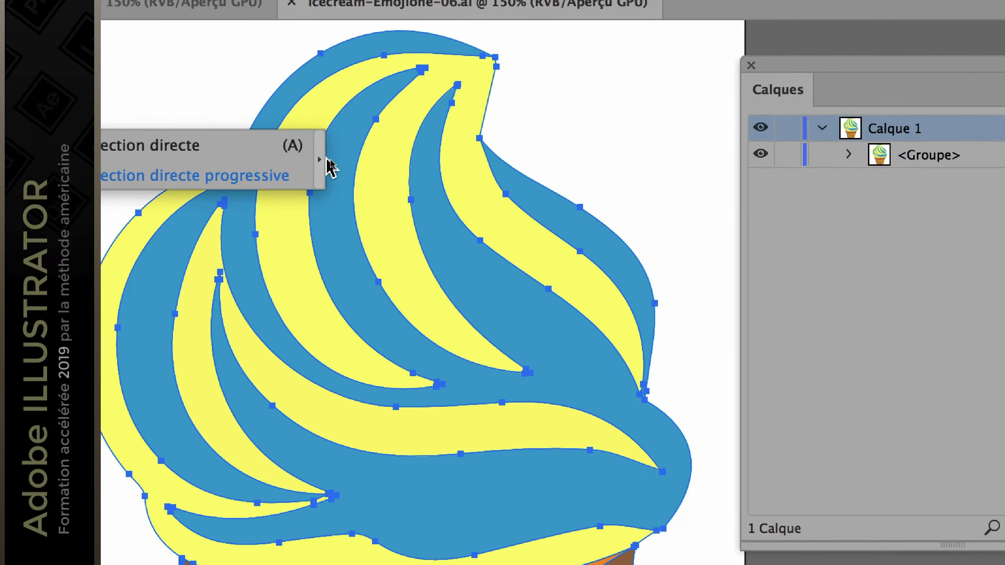
{"action": "left_click", "coordinate": [471, 174]}
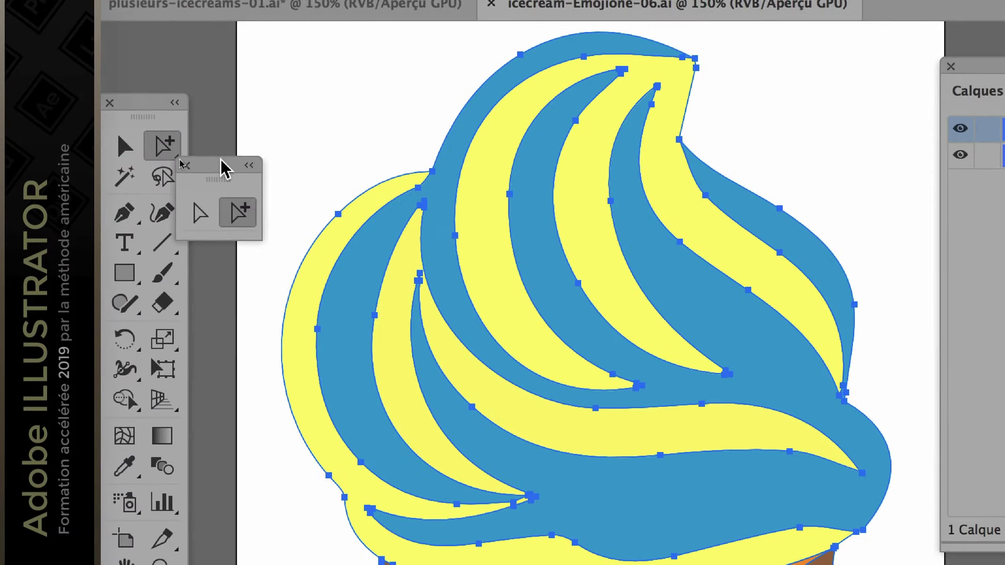
{"action": "left_click_drag", "start_coordinate": [222, 168], "coordinate": [271, 128]}
Step: Deselect the ice cream group and select only its large yellow base shape with the Group Selection tool
{"action": "left_click", "coordinate": [298, 138]}
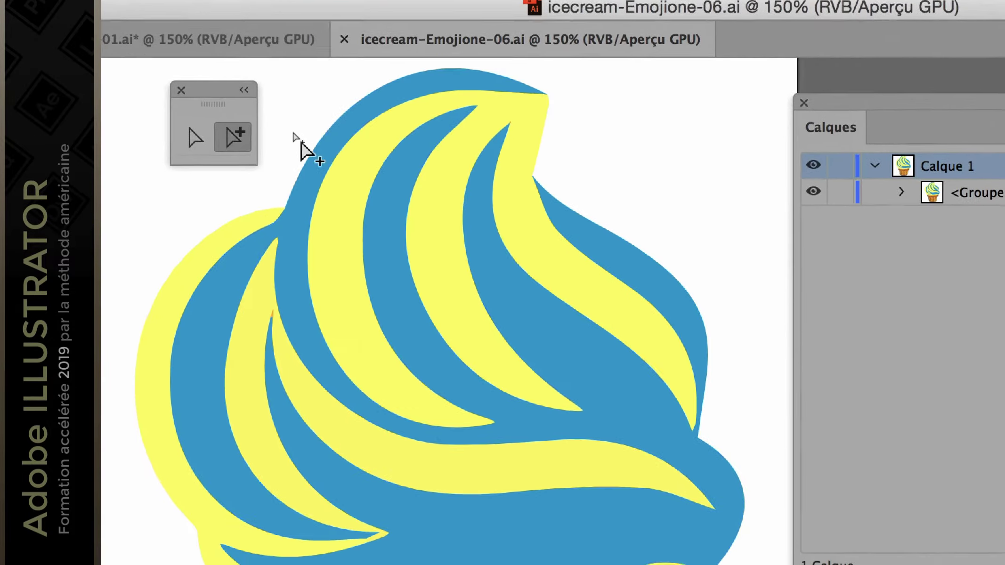
{"action": "left_click", "coordinate": [313, 173]}
{"action": "left_click", "coordinate": [262, 207]}
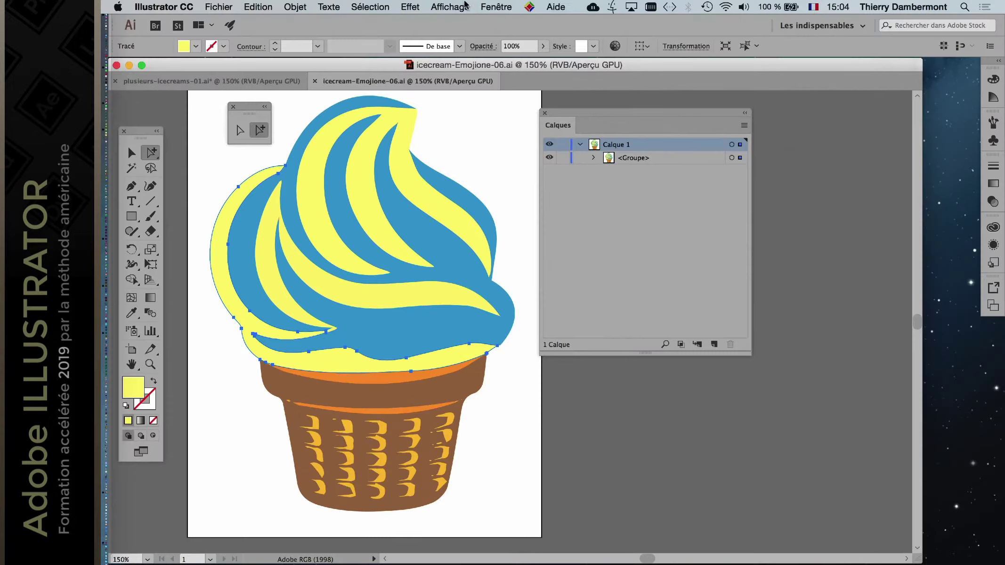
{"action": "left_click", "coordinate": [465, 6]}
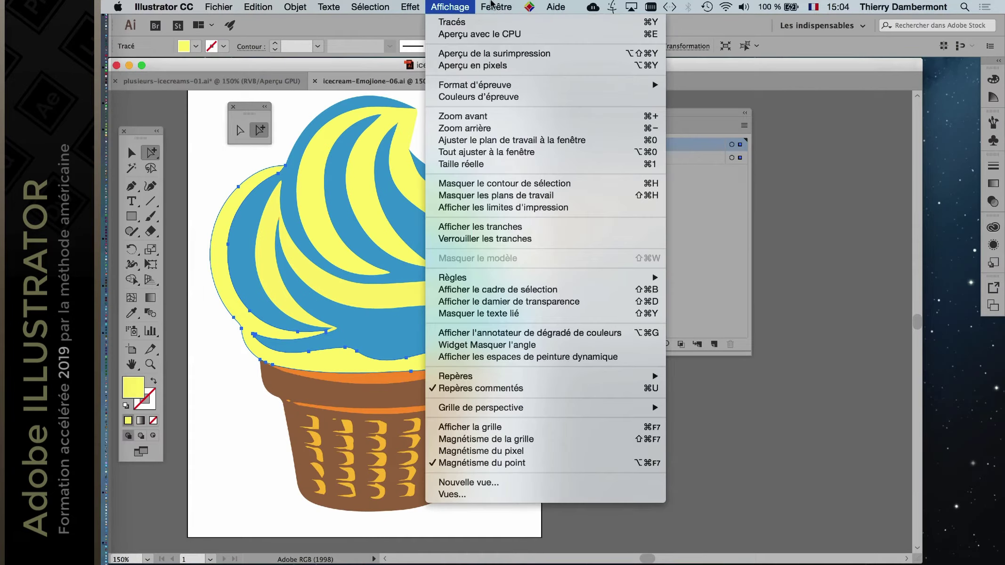
Step: Display the Swatches panel beside the ice cream and shift the Layers panel down to make room for it
{"action": "mouse_move", "coordinate": [497, 7]}
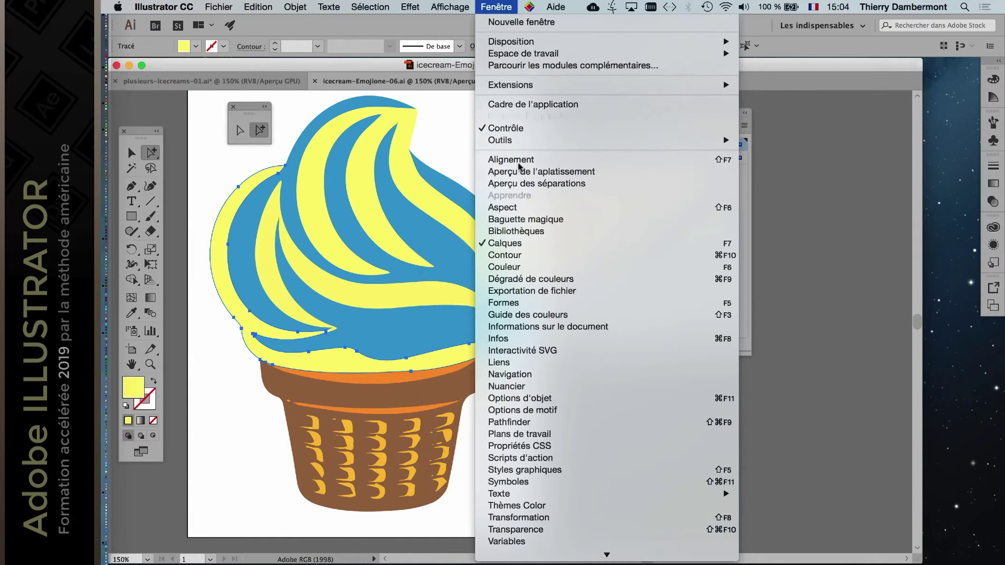
{"action": "left_click", "coordinate": [529, 386]}
{"action": "left_click_drag", "start_coordinate": [614, 115], "coordinate": [600, 451]}
{"action": "left_click_drag", "start_coordinate": [739, 99], "coordinate": [595, 83]}
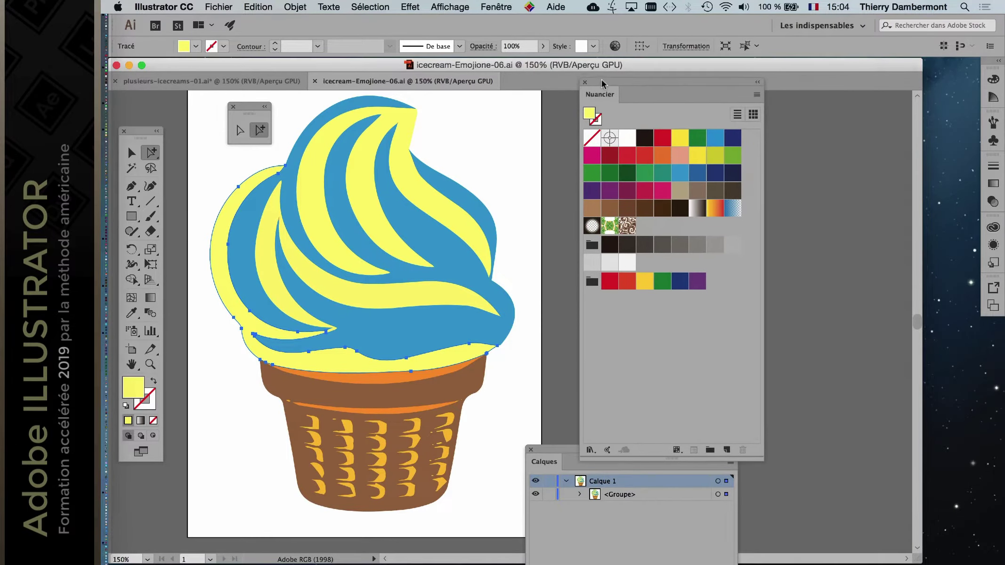
Step: Fill the large yellow base shape and the outer shape along the ice cream's right edge with the crimson pink swatch
{"action": "left_click", "coordinate": [663, 191]}
{"action": "left_click", "coordinate": [475, 222]}
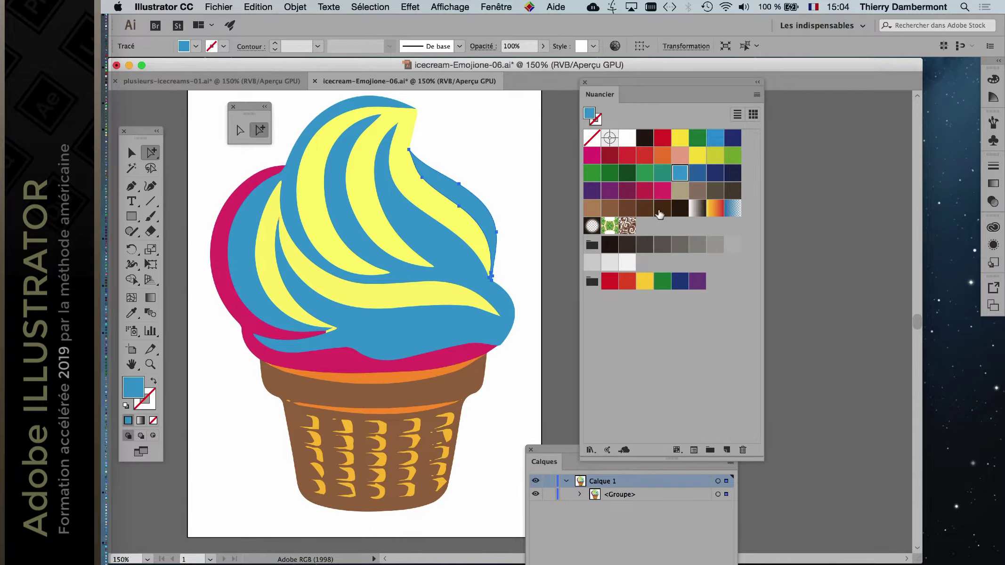
{"action": "left_click", "coordinate": [663, 190]}
Step: Select only the lower yellow swirl stripe, fill it with the dark blue swatch and deselect it
{"action": "left_click", "coordinate": [399, 279]}
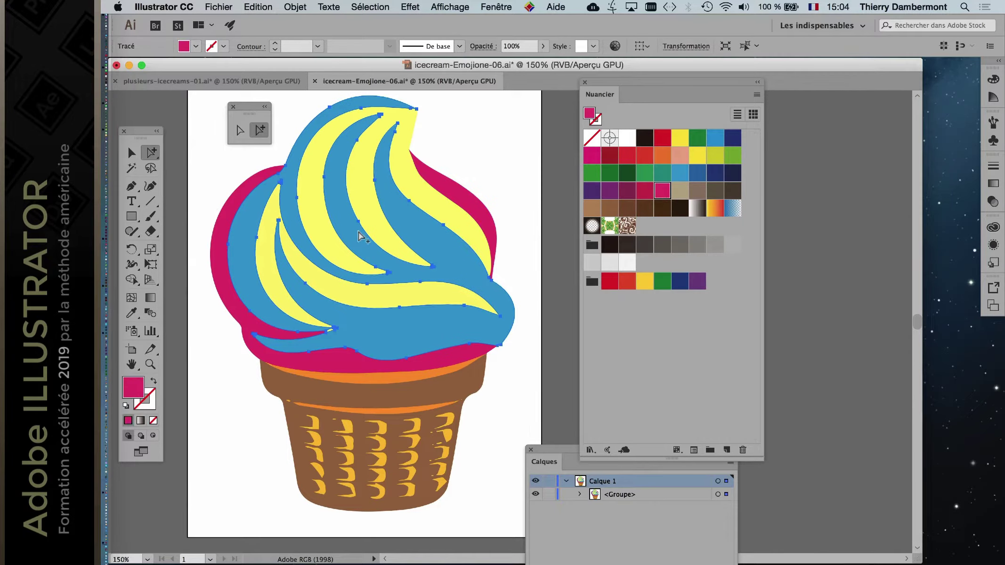
{"action": "left_click", "coordinate": [399, 297]}
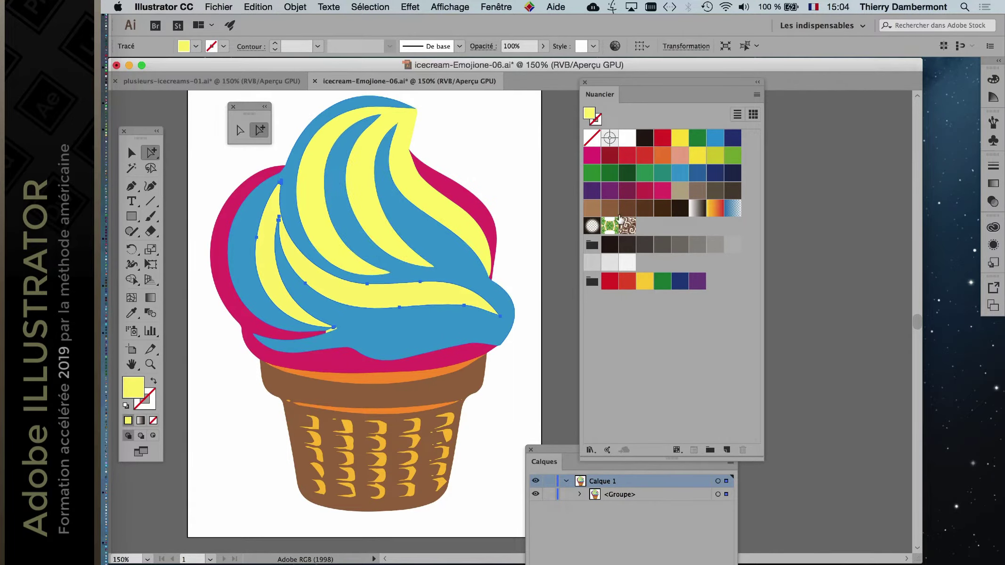
{"action": "left_click", "coordinate": [679, 155]}
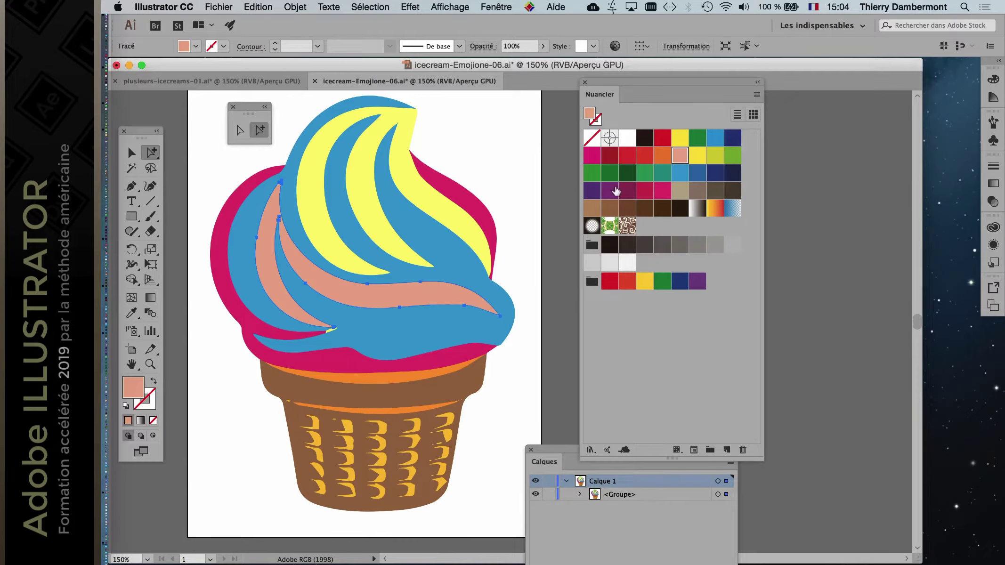
{"action": "left_click", "coordinate": [678, 139]}
{"action": "left_click", "coordinate": [712, 141]}
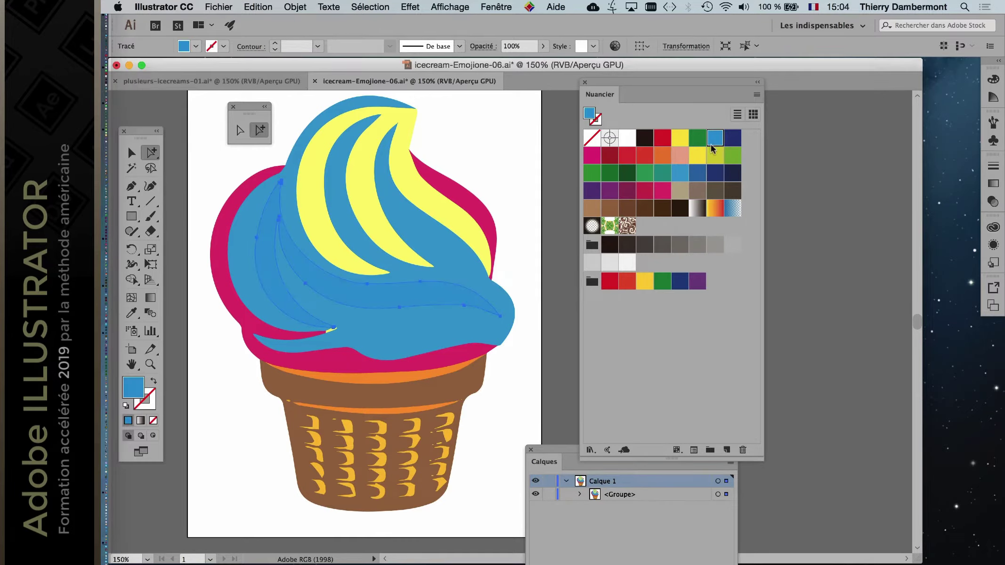
{"action": "left_click", "coordinate": [733, 139]}
{"action": "left_click", "coordinate": [542, 243]}
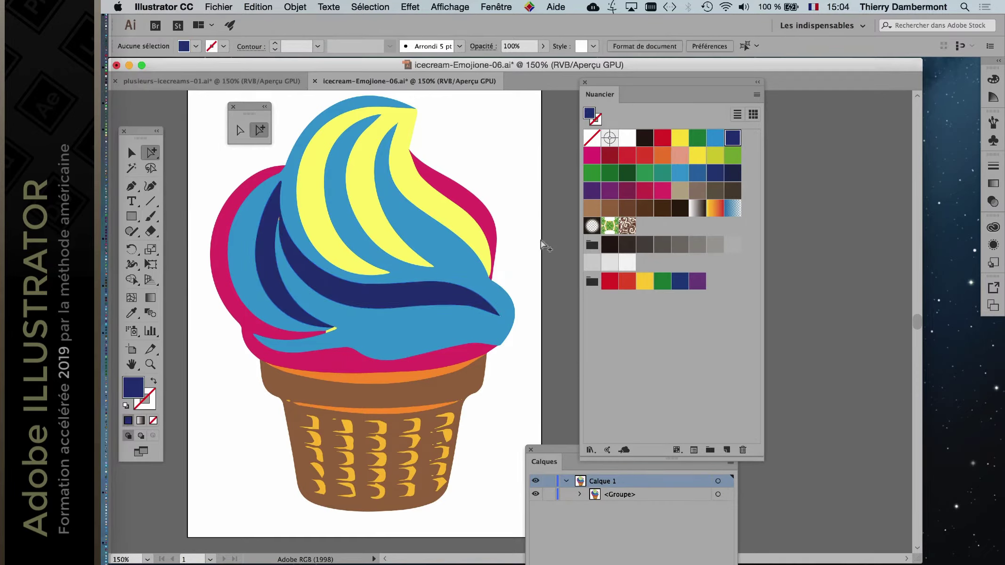
Step: Fill the tiny leftover yellow sliver at the tip of the lower swirl with the crimson pink swatch
{"action": "key", "text": "super+plus"}
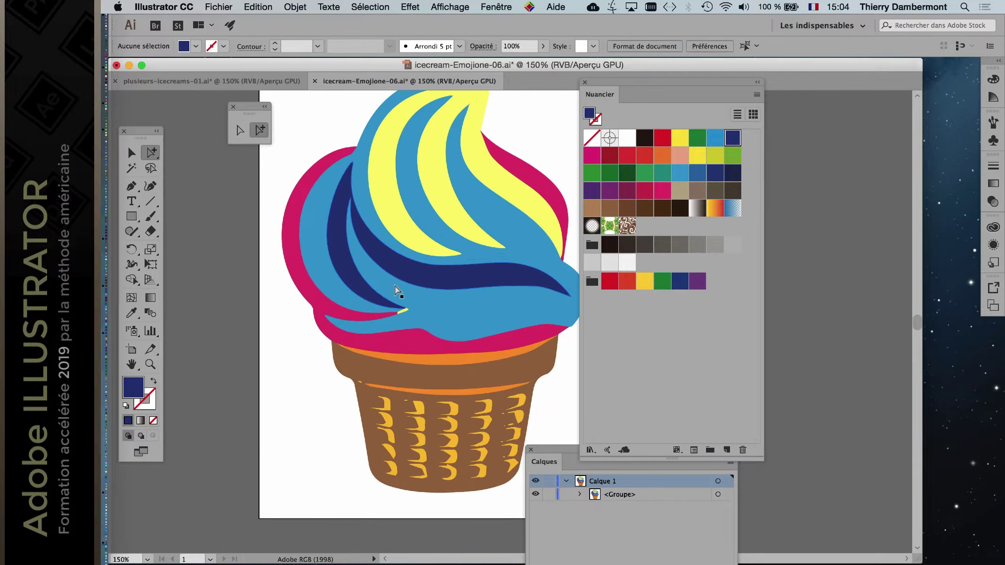
{"action": "left_click", "coordinate": [403, 323]}
{"action": "left_click", "coordinate": [662, 191]}
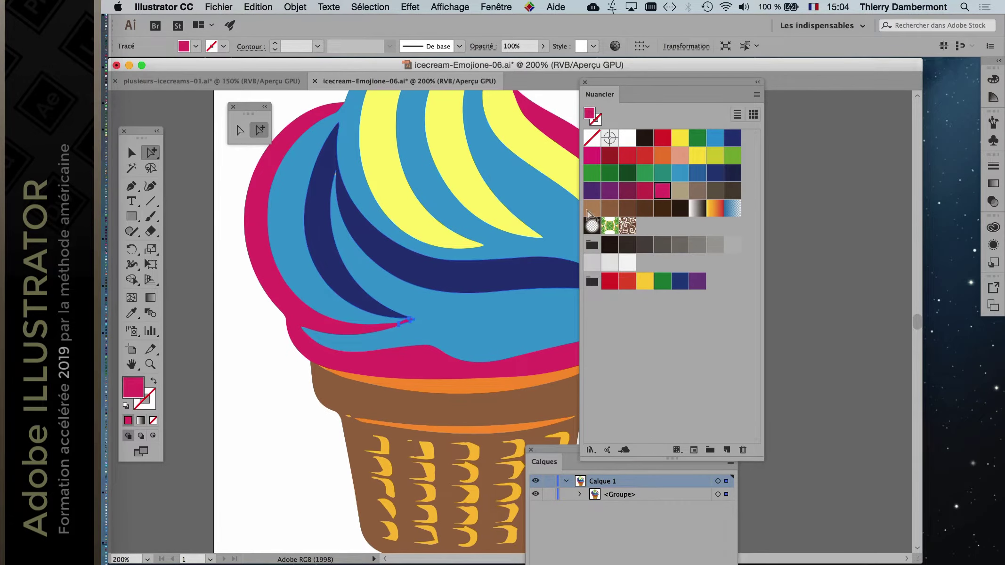
{"action": "left_click", "coordinate": [786, 310]}
{"action": "key", "text": "super+minus"}
{"action": "key", "text": "super+minus"}
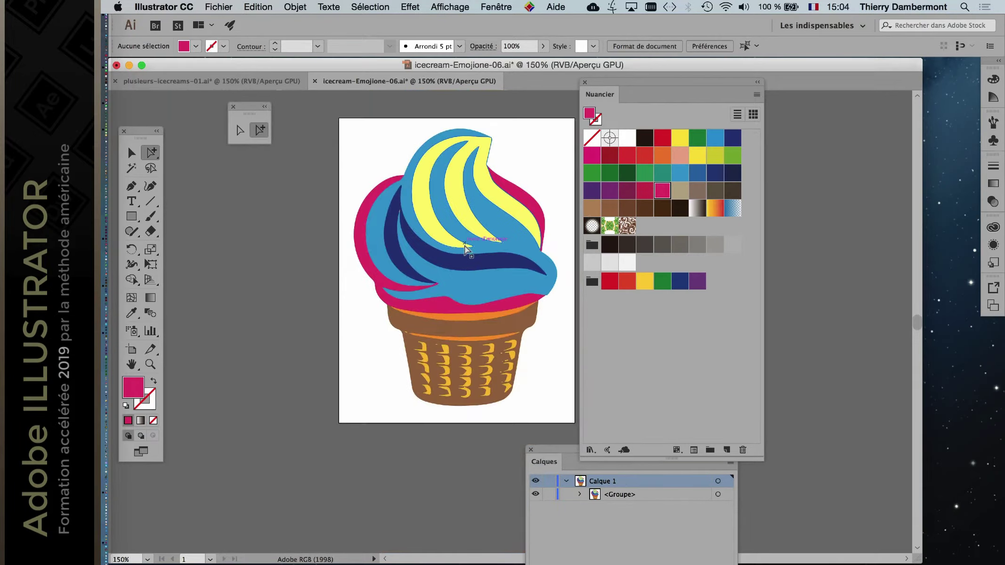
Step: Fill the upper yellow stripes with the dark blue swatch and move the Swatches panel clear of the artboard
{"action": "left_click", "coordinate": [469, 223]}
{"action": "left_click", "coordinate": [733, 138]}
{"action": "left_click", "coordinate": [773, 241]}
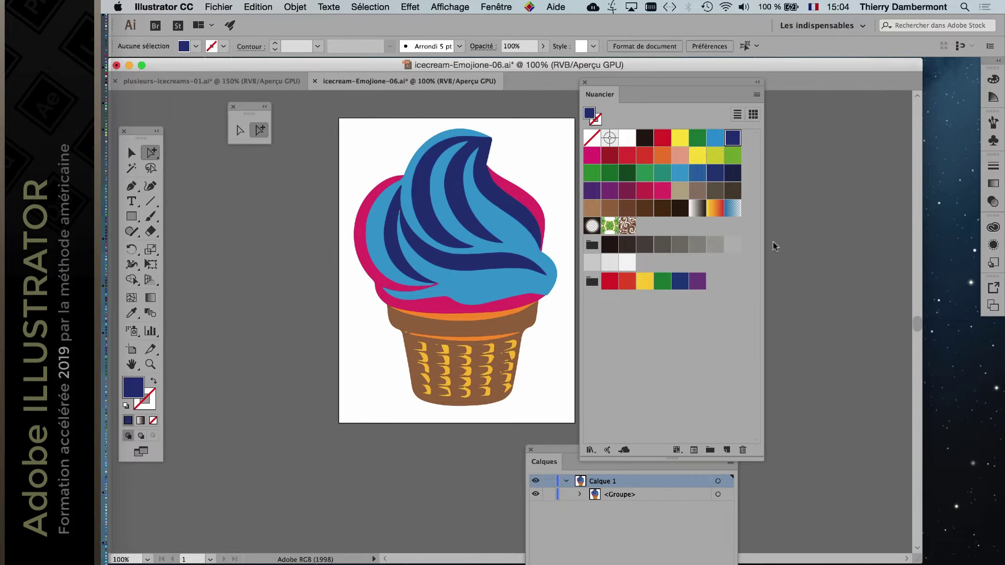
{"action": "left_click_drag", "start_coordinate": [669, 82], "coordinate": [815, 93]}
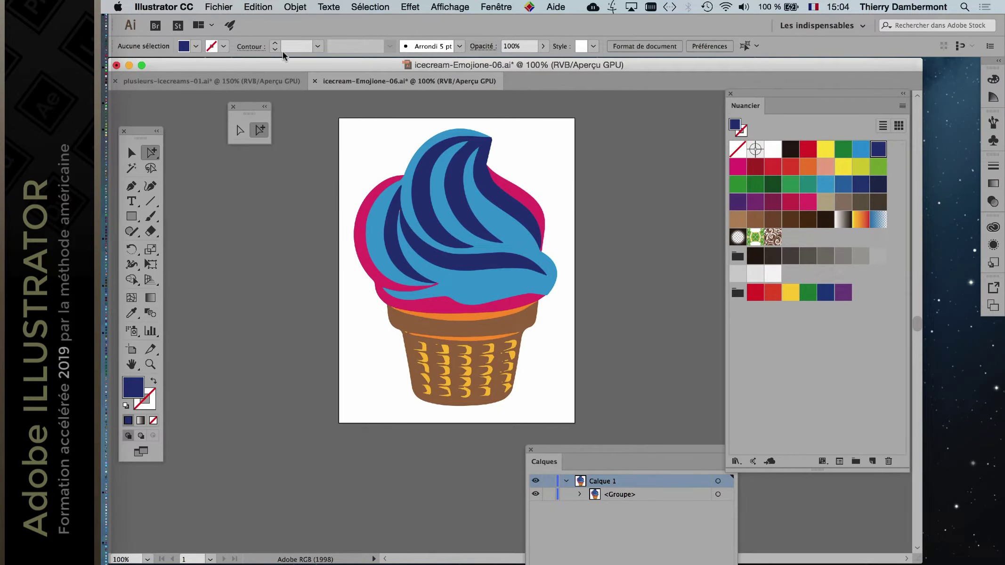
Step: Save the recoloured icecream-Emojione-06.ai and switch to the plusieurs-icecreams-01.ai composition
{"action": "left_click", "coordinate": [207, 6]}
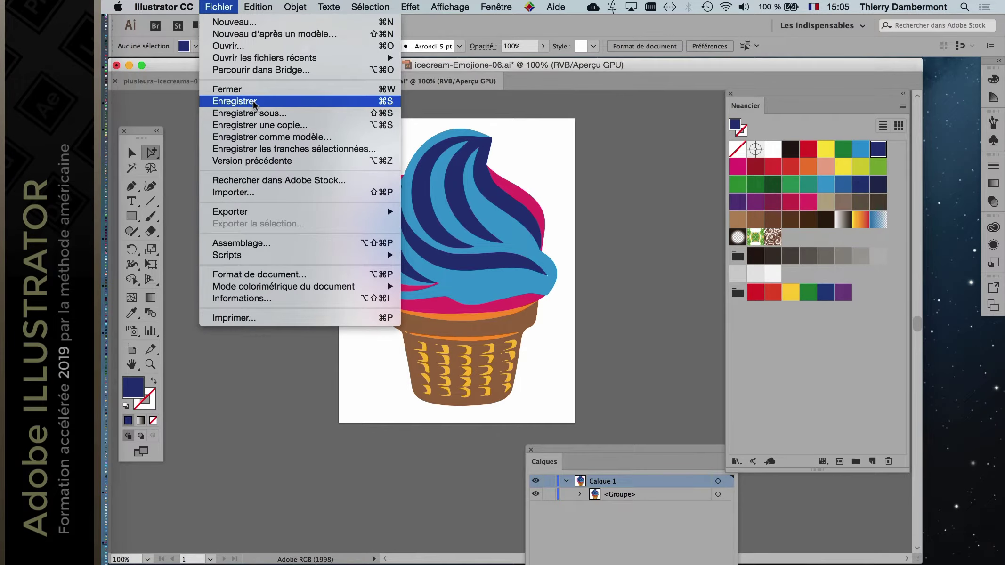
{"action": "left_click", "coordinate": [253, 102]}
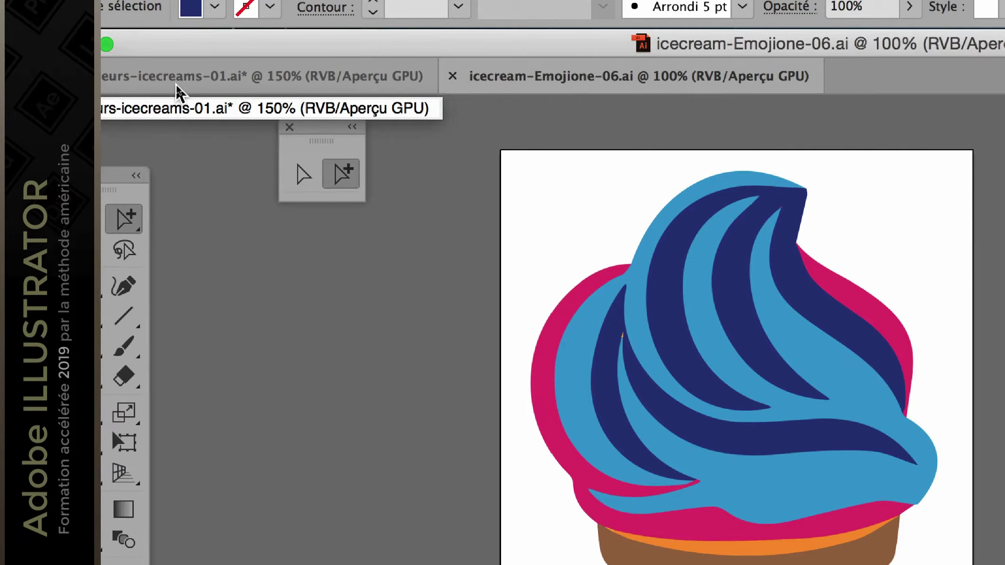
{"action": "left_click", "coordinate": [175, 84]}
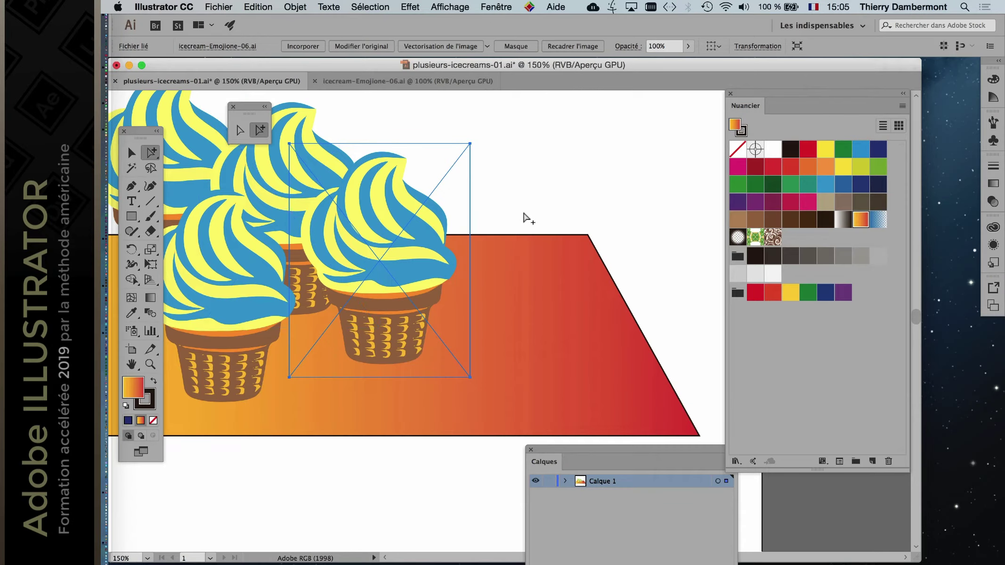
Step: Move the modified-links prompt off the linked ice creams and accept updating the links
{"action": "key", "text": "super+minus"}
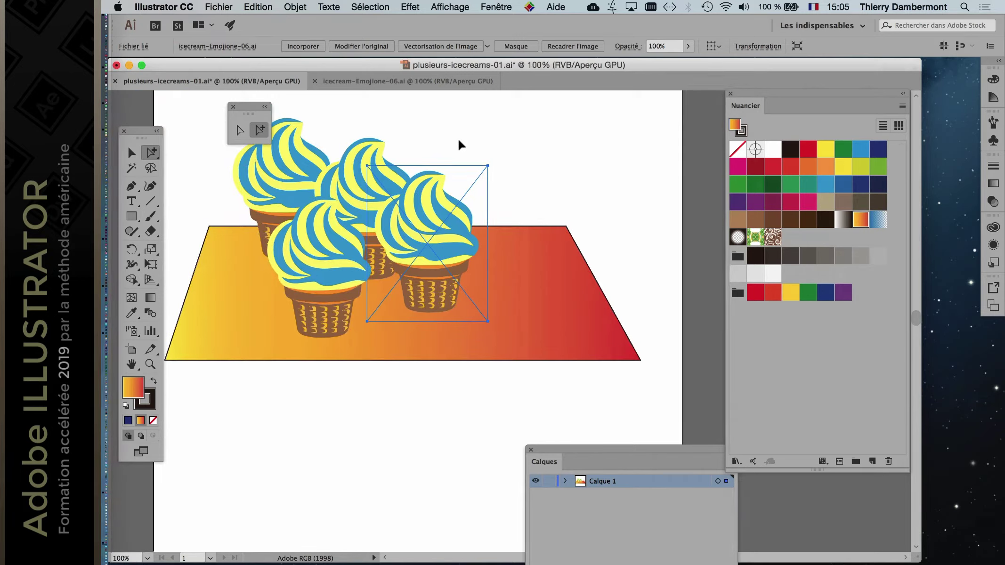
{"action": "left_click_drag", "start_coordinate": [455, 375], "coordinate": [517, 93]}
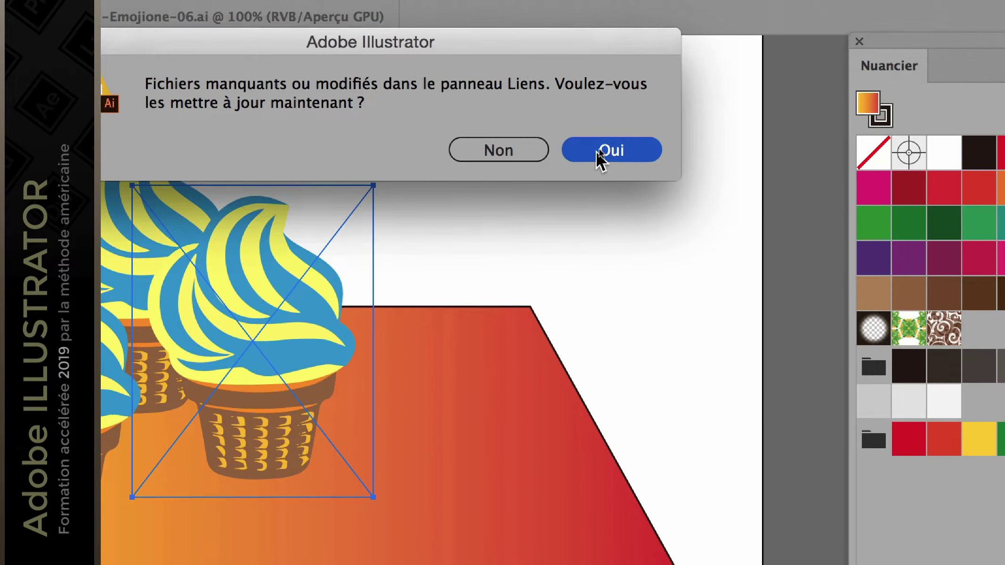
{"action": "left_click", "coordinate": [597, 151]}
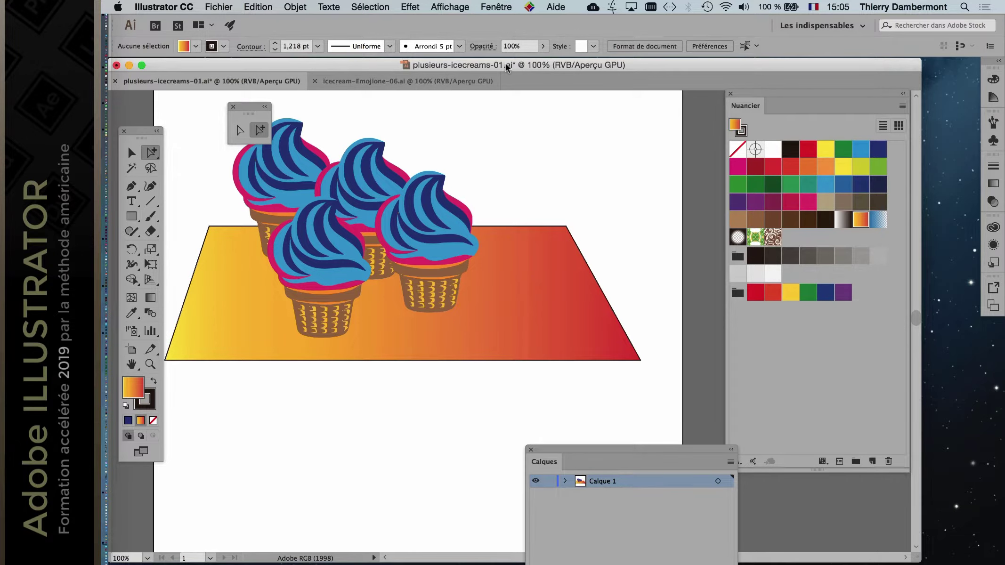
Step: Set the link update preference under file handling and clipboard to Automatiquement and apply it
{"action": "left_click_drag", "start_coordinate": [506, 63], "coordinate": [558, 66]}
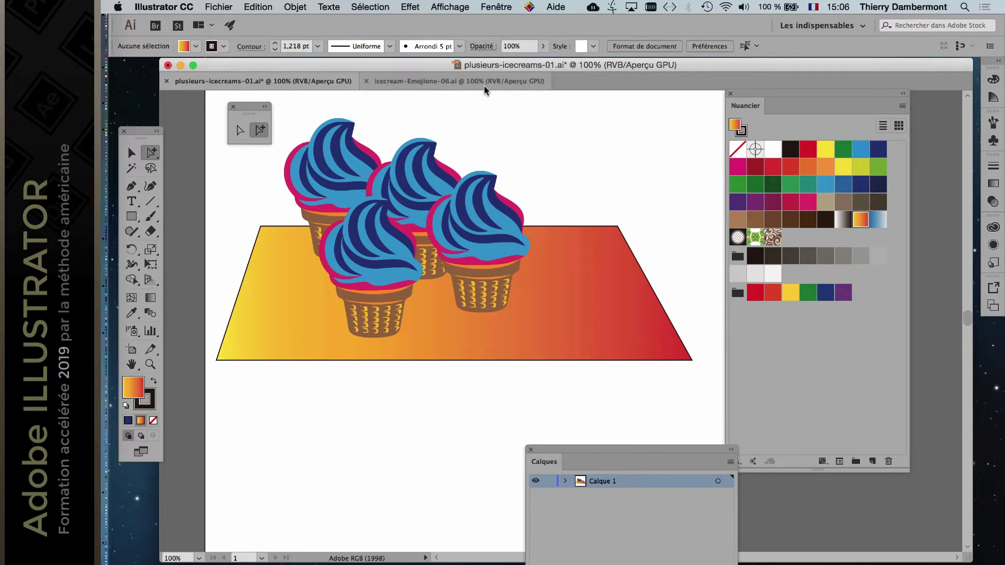
{"action": "left_click", "coordinate": [166, 6]}
{"action": "mouse_move", "coordinate": [202, 43]}
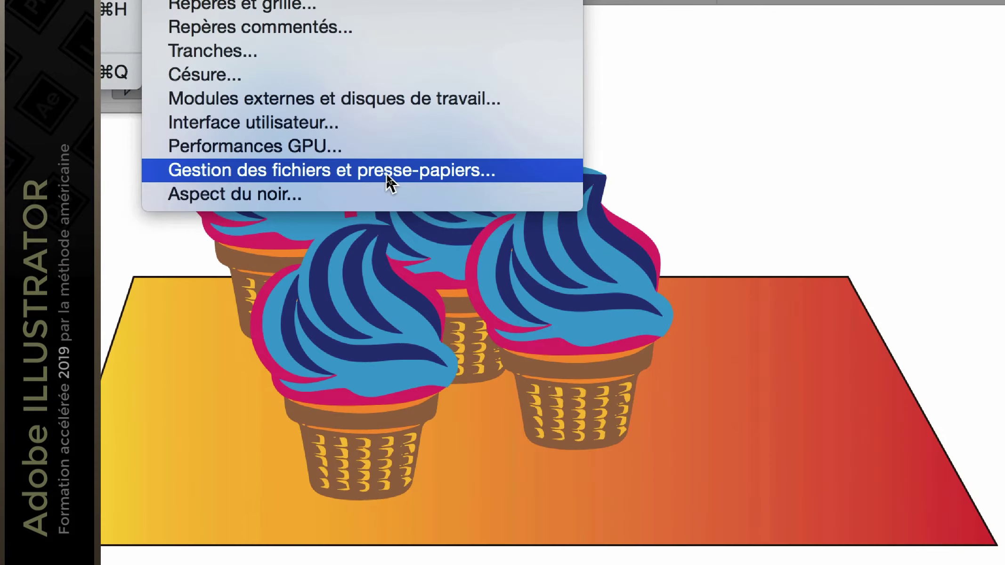
{"action": "left_click", "coordinate": [387, 176]}
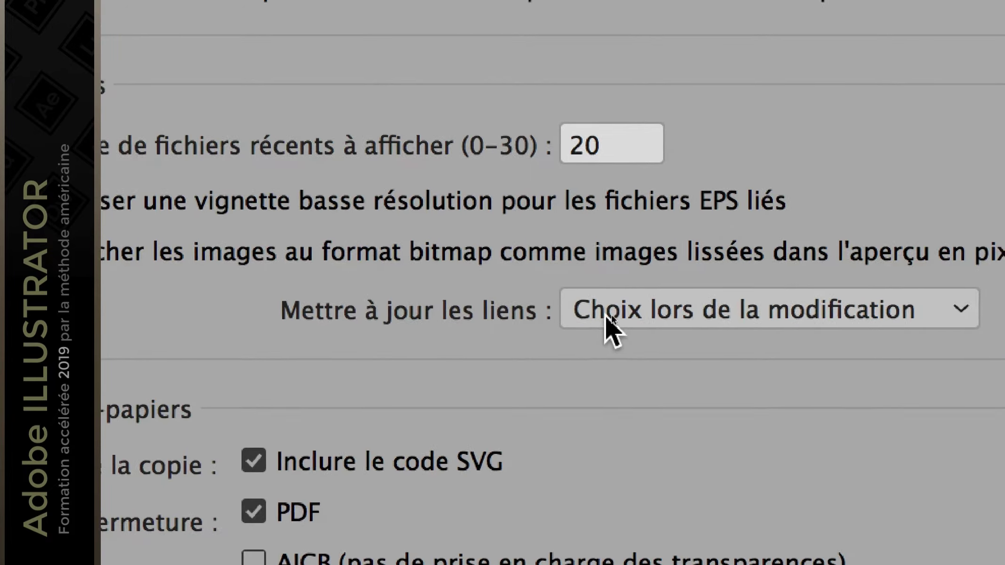
{"action": "left_click", "coordinate": [655, 318]}
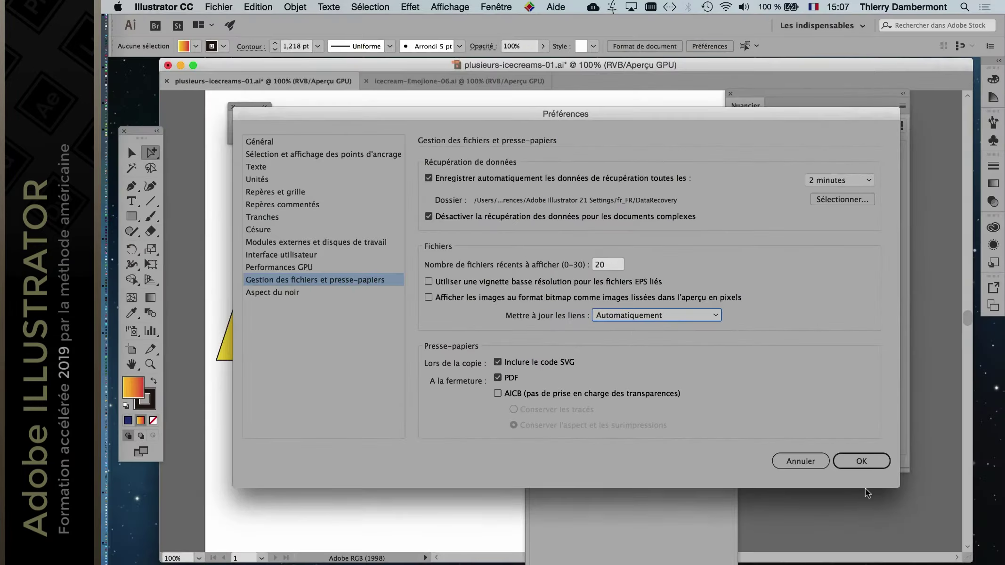
{"action": "left_click", "coordinate": [873, 471]}
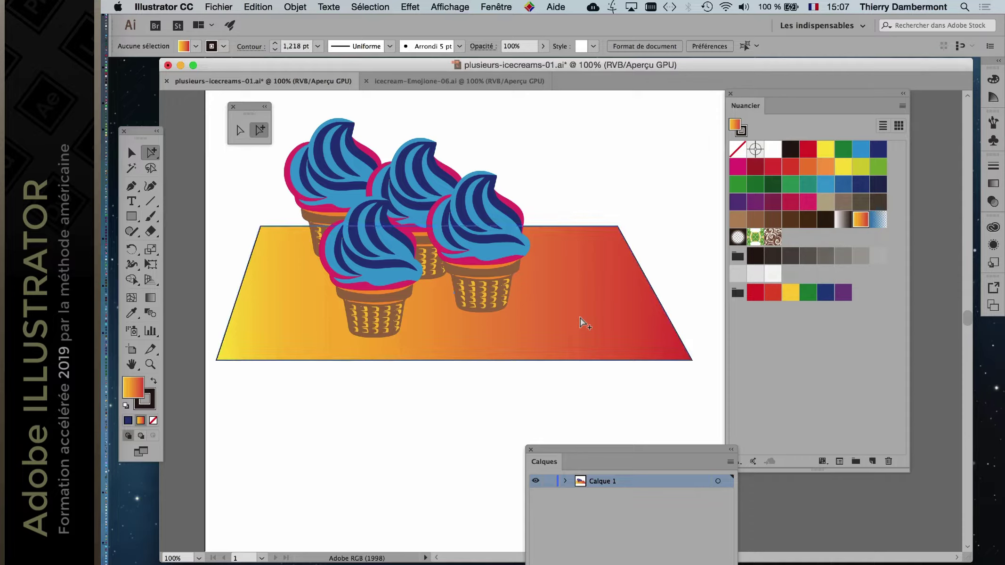
Step: In icecream-Emojione-06.ai, fill the upper dark blue stripes with white, then replace it with the white-to-black gradient swatch
{"action": "left_click", "coordinate": [466, 82]}
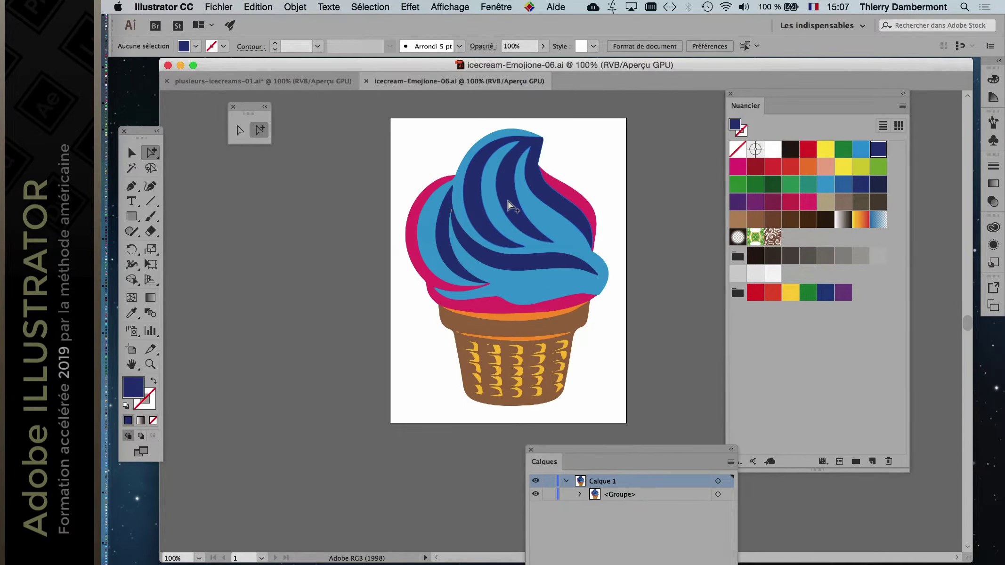
{"action": "scroll", "coordinate": [510, 206], "scroll_direction": "up", "scroll_amount": 2}
{"action": "left_click", "coordinate": [511, 198]}
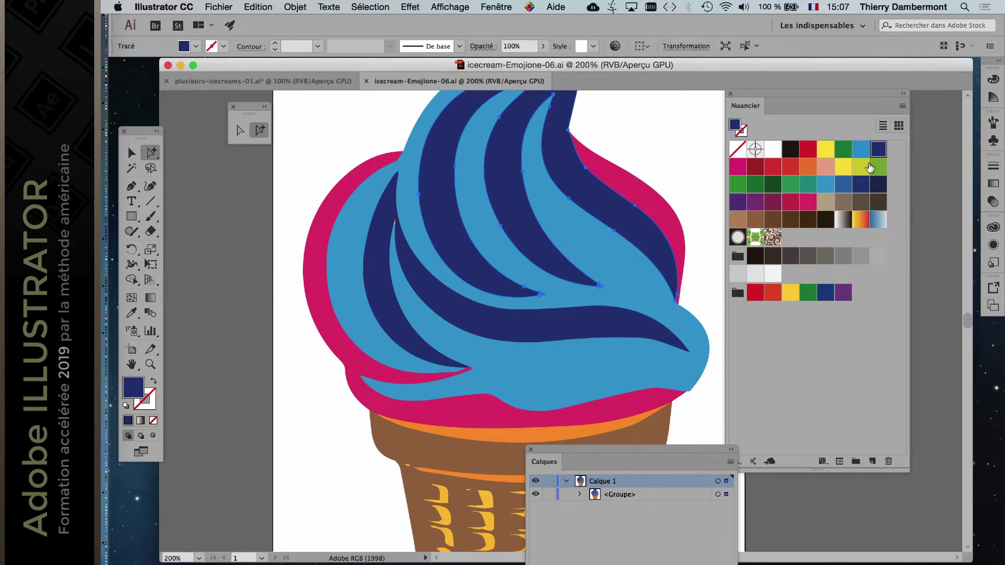
{"action": "left_click", "coordinate": [774, 149]}
{"action": "scroll", "coordinate": [652, 221], "scroll_direction": "down", "scroll_amount": 2}
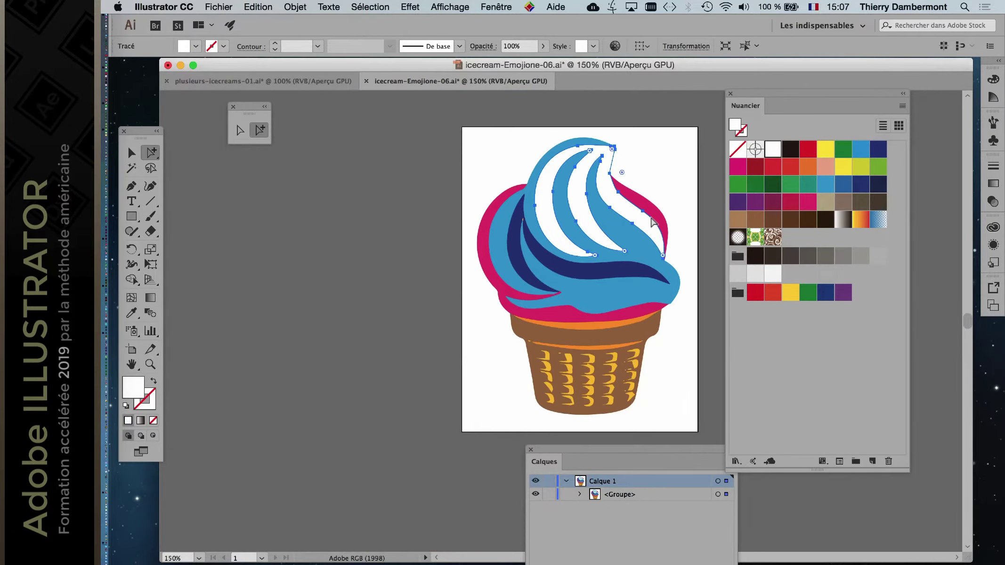
{"action": "left_click", "coordinate": [840, 220]}
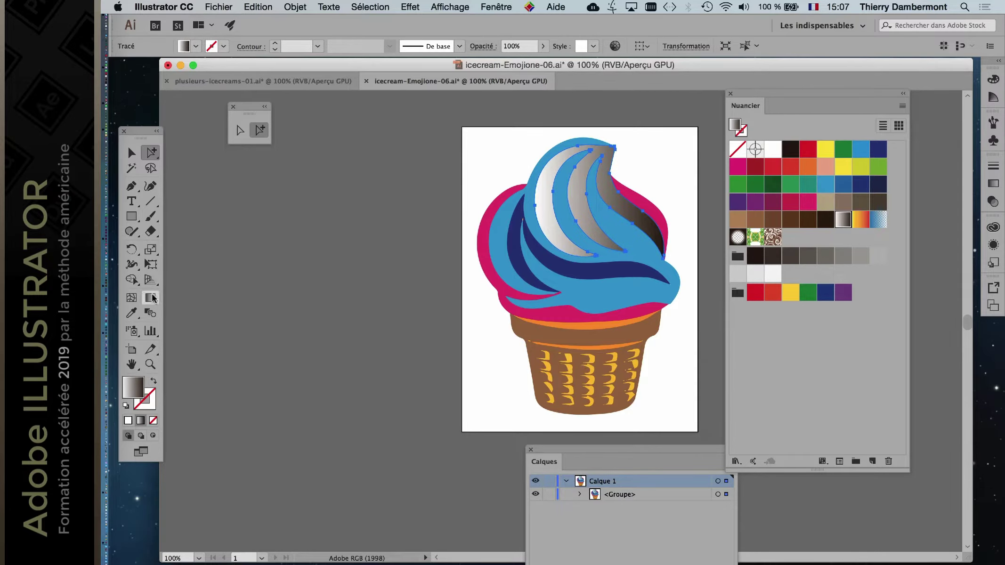
Step: Redirect the gradient on the upper stripes with a short diagonal Gradient tool stroke, then deselect them
{"action": "left_click", "coordinate": [151, 298]}
{"action": "left_click_drag", "start_coordinate": [532, 224], "coordinate": [571, 292]}
{"action": "left_click", "coordinate": [134, 152]}
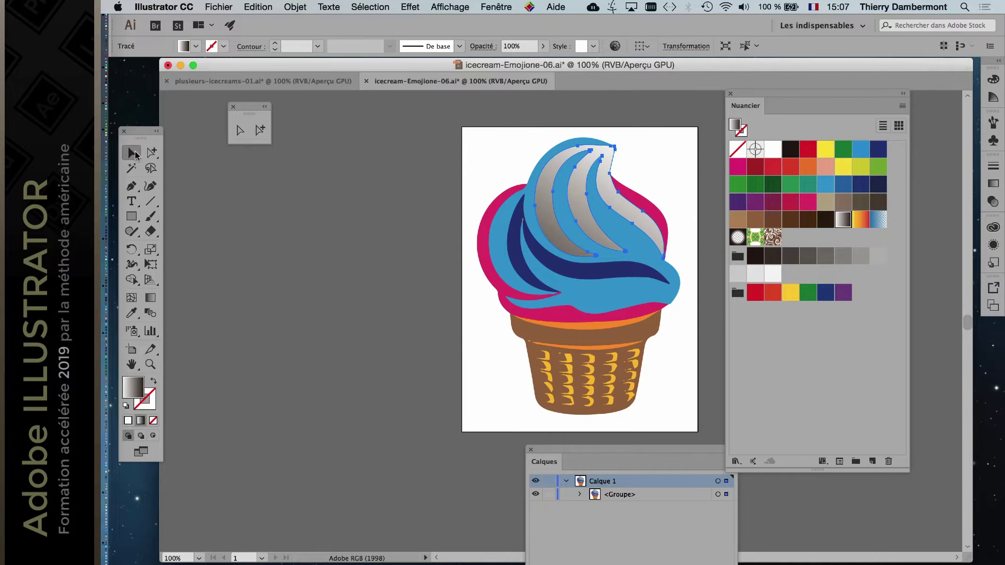
{"action": "left_click", "coordinate": [372, 213]}
Step: Save the illustration and return to plusieurs-icecreams-01.ai to check the automatically updated ice creams
{"action": "left_click", "coordinate": [219, 6]}
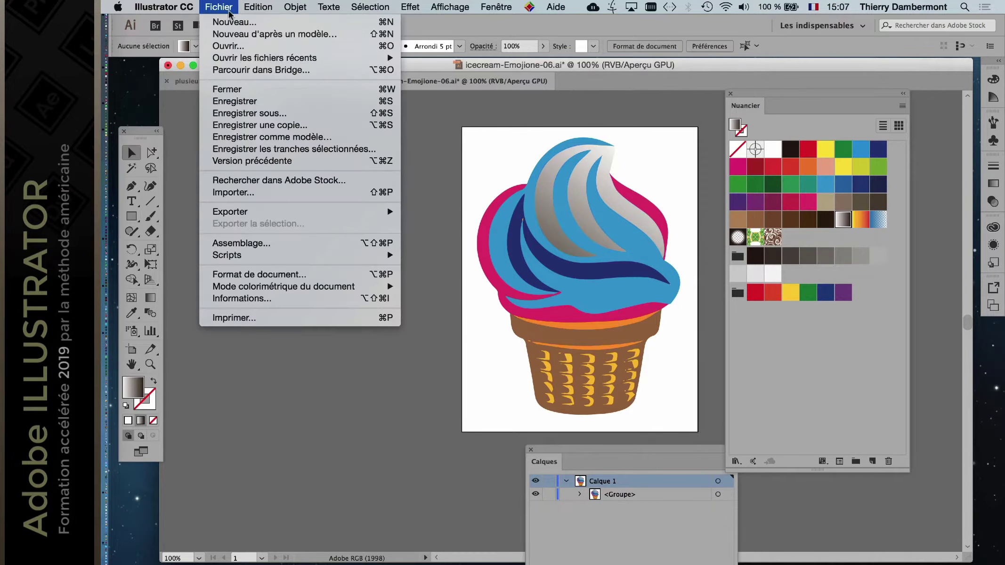
{"action": "left_click", "coordinate": [243, 107]}
{"action": "left_click", "coordinate": [266, 80]}
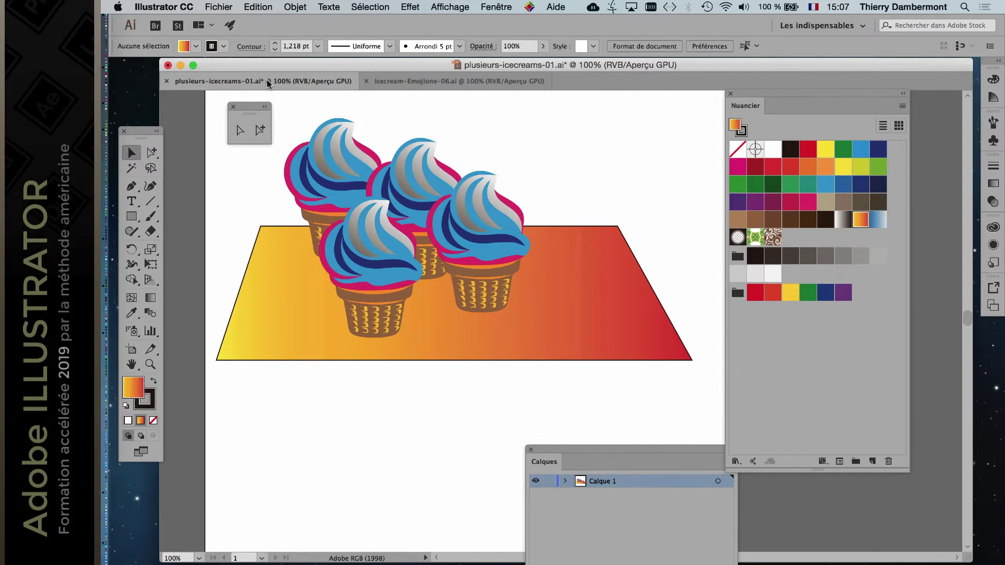
Step: In icecream-Emojione-06.ai, fill the light blue cream shape with the blue, red and yellow gradient from the Combinaisons de couleurs library
{"action": "left_click", "coordinate": [414, 82]}
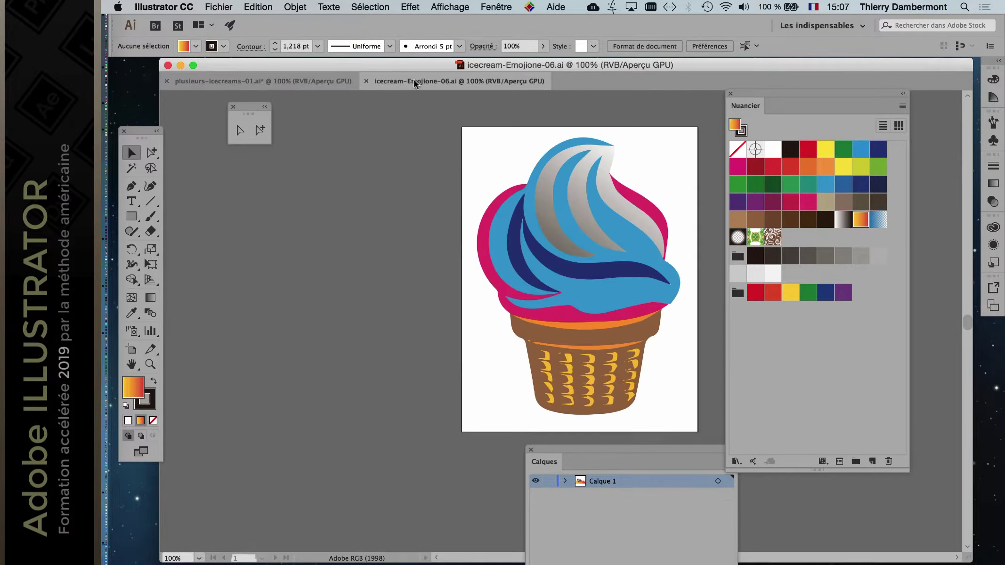
{"action": "left_click", "coordinate": [151, 153]}
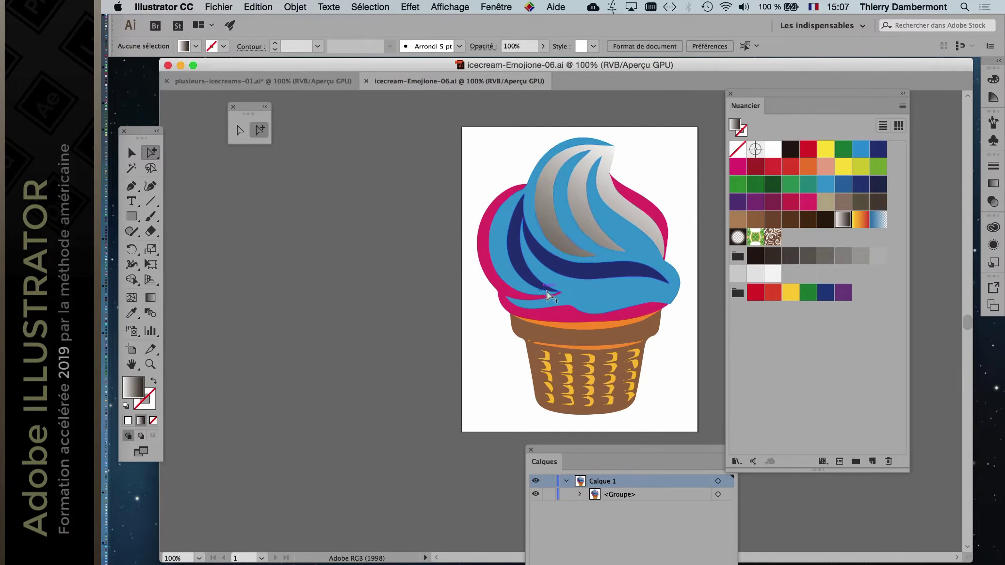
{"action": "left_click", "coordinate": [602, 299]}
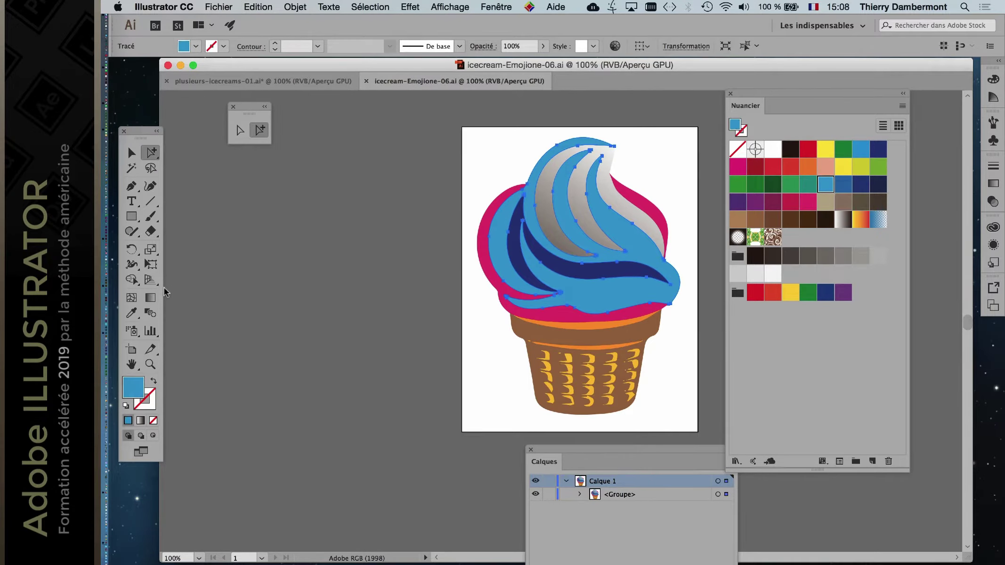
{"action": "left_click", "coordinate": [151, 298]}
{"action": "left_click", "coordinate": [735, 462]}
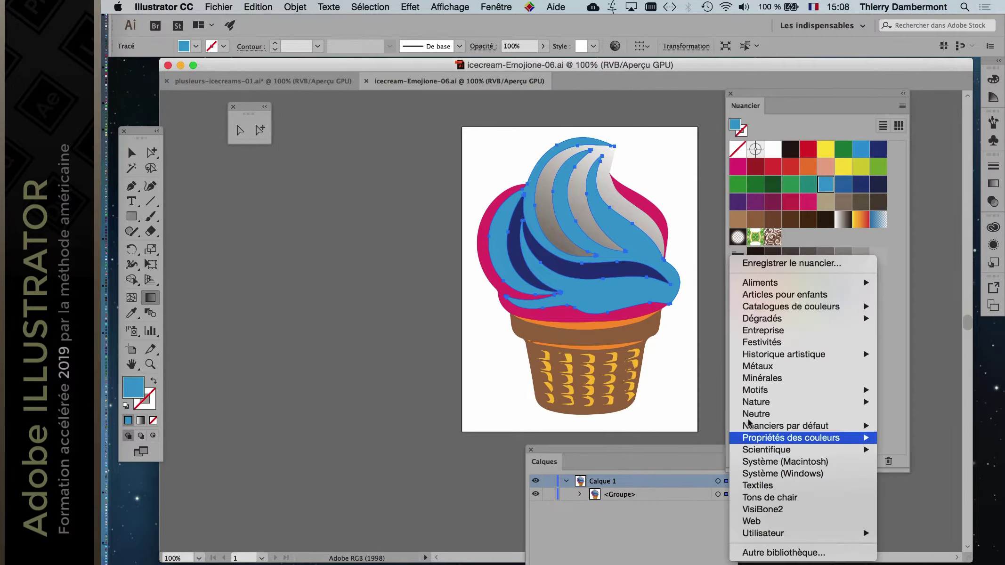
{"action": "mouse_move", "coordinate": [763, 322]}
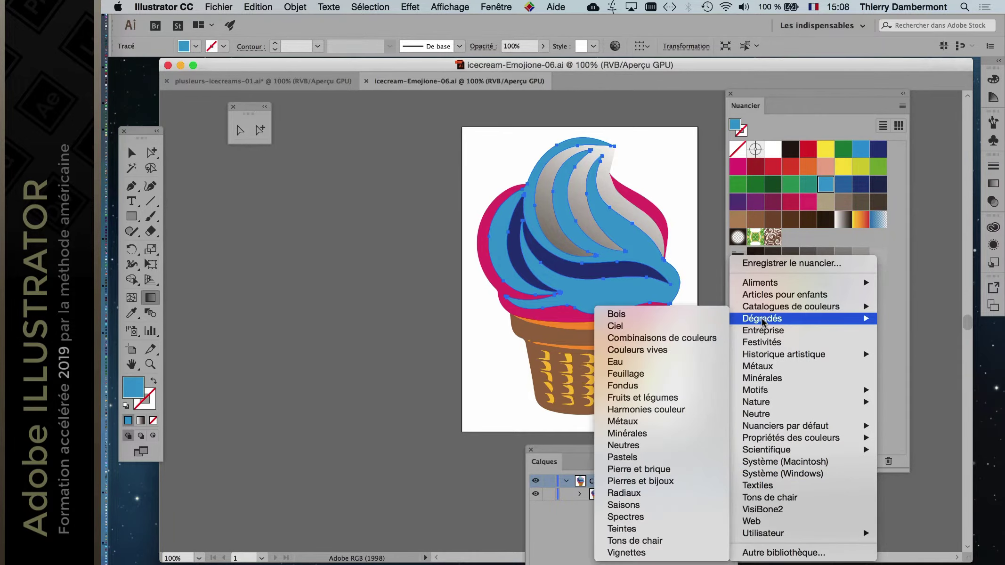
{"action": "left_click", "coordinate": [670, 338]}
{"action": "left_click_drag", "start_coordinate": [530, 269], "coordinate": [393, 261]}
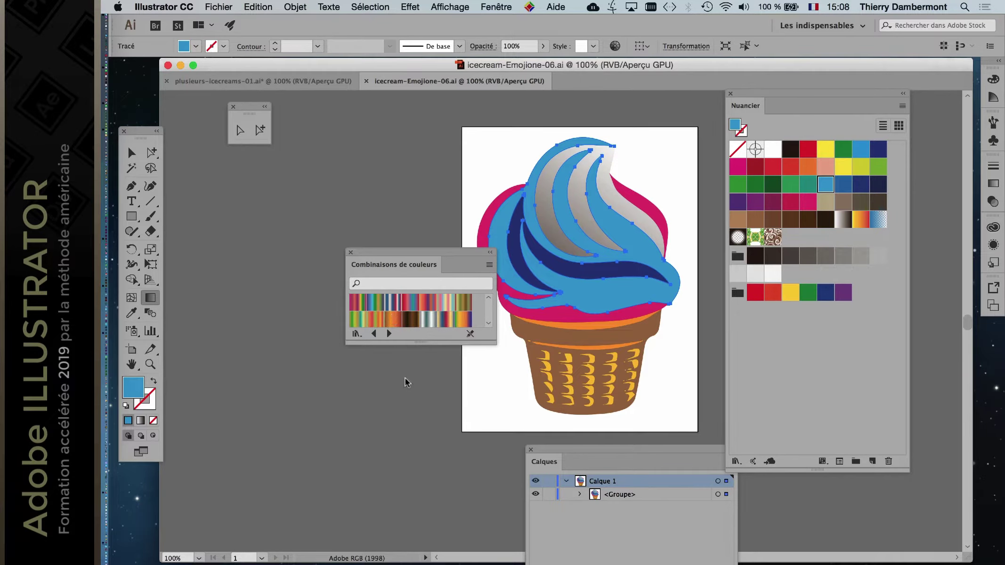
{"action": "left_click", "coordinate": [309, 293]}
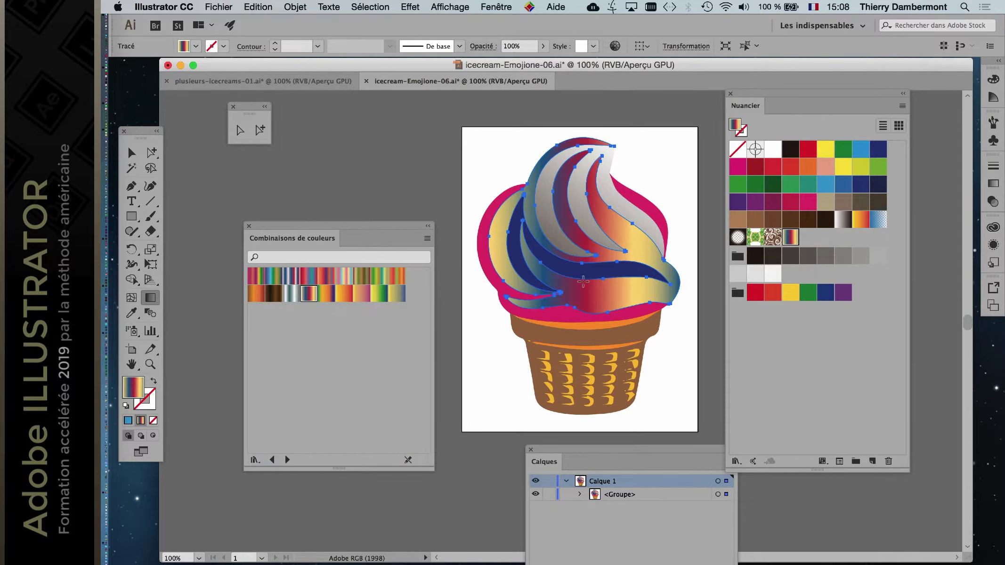
Step: Save the illustration, return to plusieurs-icecreams-01.ai and move the gradient library away from the ice creams
{"action": "left_click", "coordinate": [230, 4]}
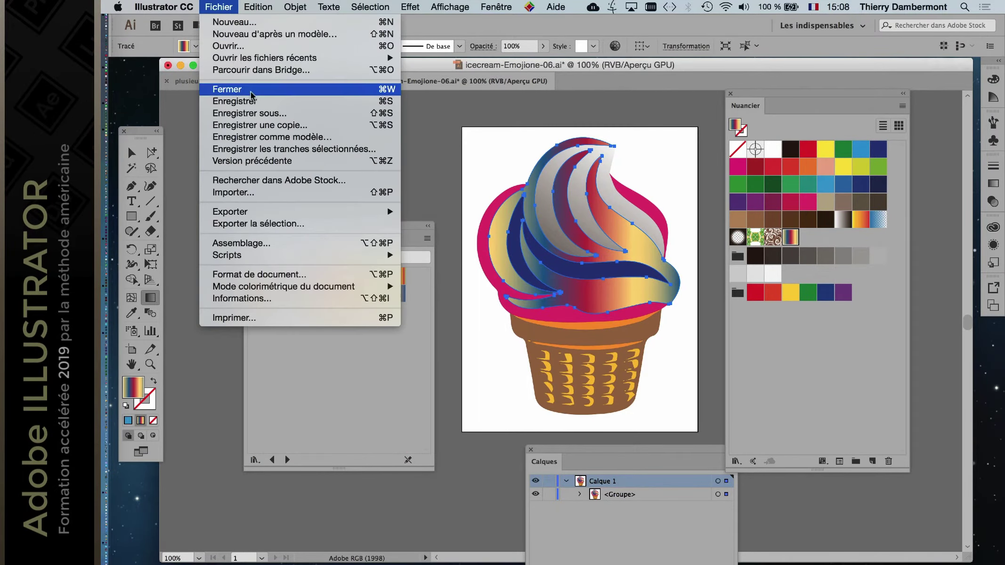
{"action": "left_click", "coordinate": [236, 85]}
{"action": "left_click", "coordinate": [236, 82]}
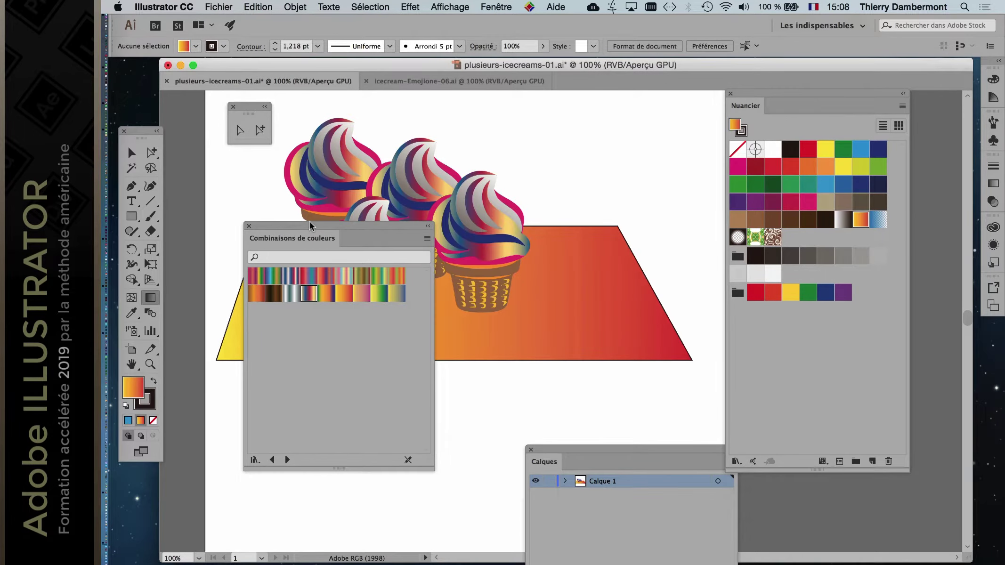
{"action": "left_click_drag", "start_coordinate": [314, 229], "coordinate": [303, 347]}
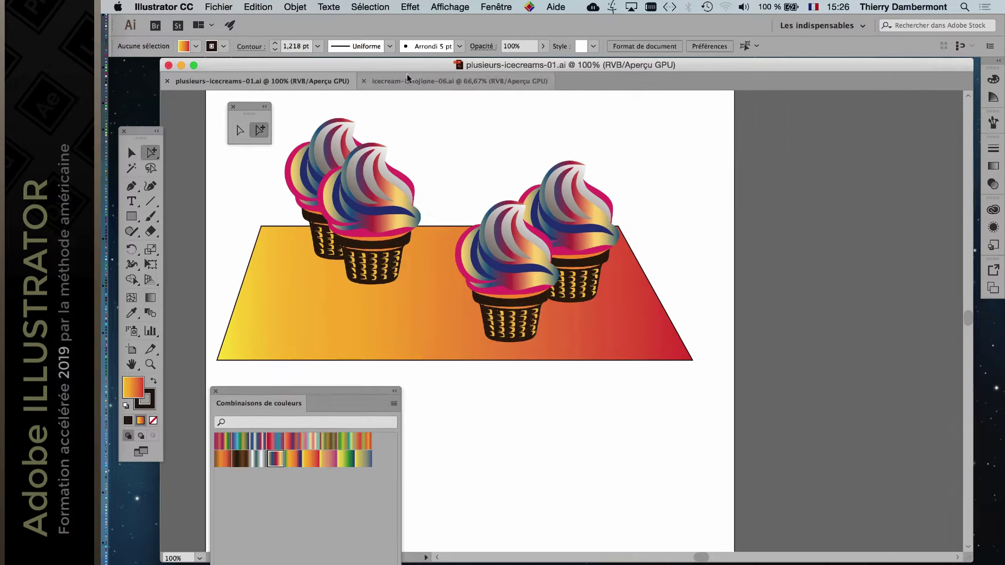
Step: In icecream-Emojione-06.ai, bring the tools next to the artwork and detach the Outil Plume group as a floating palette above the illustration
{"action": "left_click", "coordinate": [459, 81]}
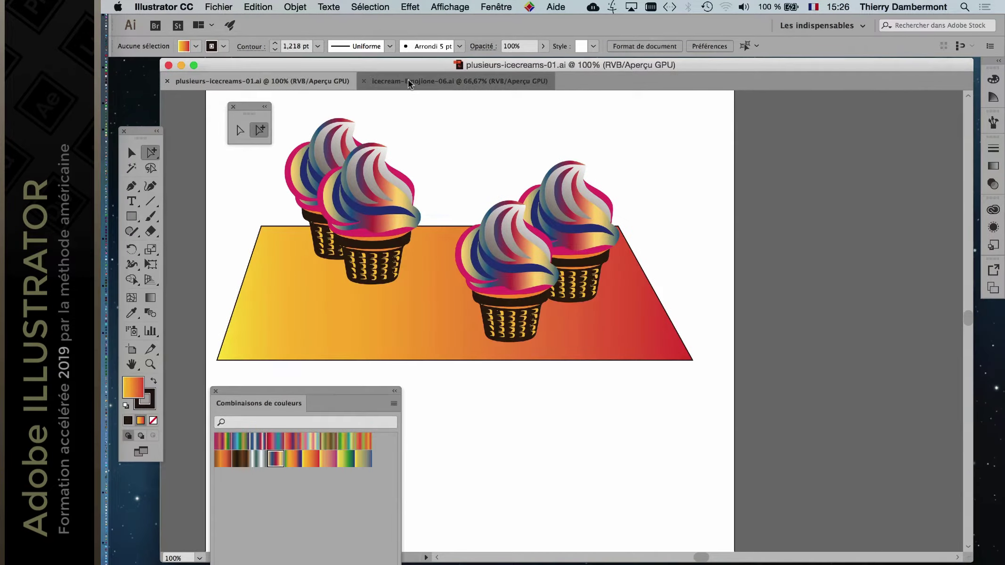
{"action": "left_click", "coordinate": [508, 165], "text": "super"}
{"action": "left_click", "coordinate": [508, 165], "text": "super"}
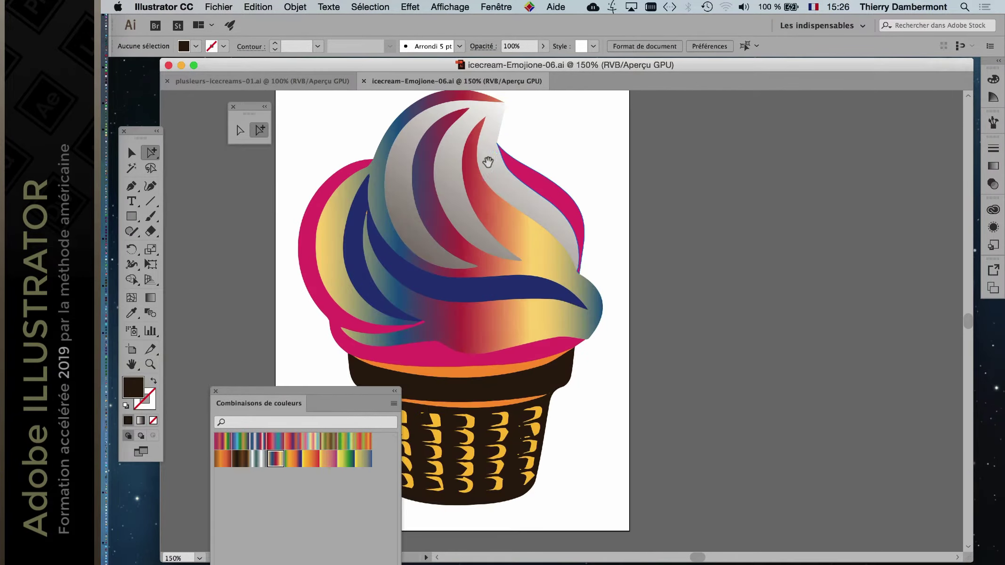
{"action": "left_click_drag", "start_coordinate": [491, 167], "coordinate": [636, 285]}
{"action": "left_click", "coordinate": [629, 237], "text": "super"}
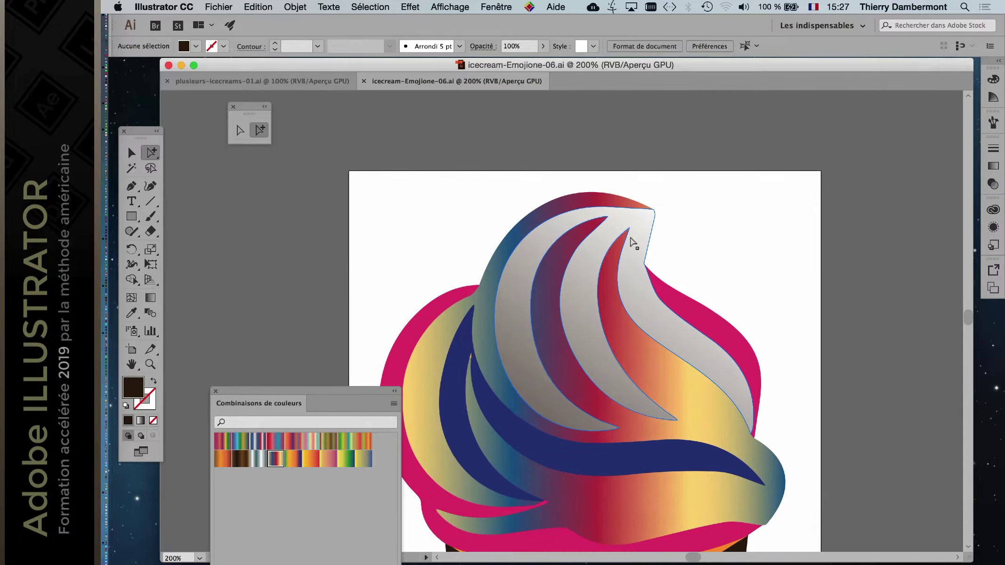
{"action": "left_click_drag", "start_coordinate": [140, 136], "coordinate": [476, 114]}
{"action": "left_click", "coordinate": [487, 131]}
{"action": "left_click", "coordinate": [564, 131]}
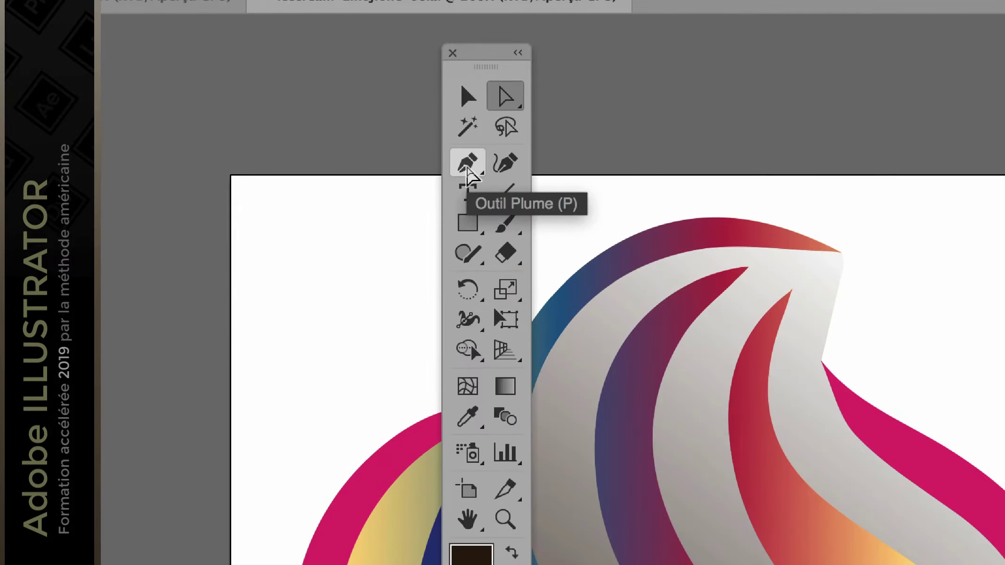
{"action": "left_click", "coordinate": [468, 166]}
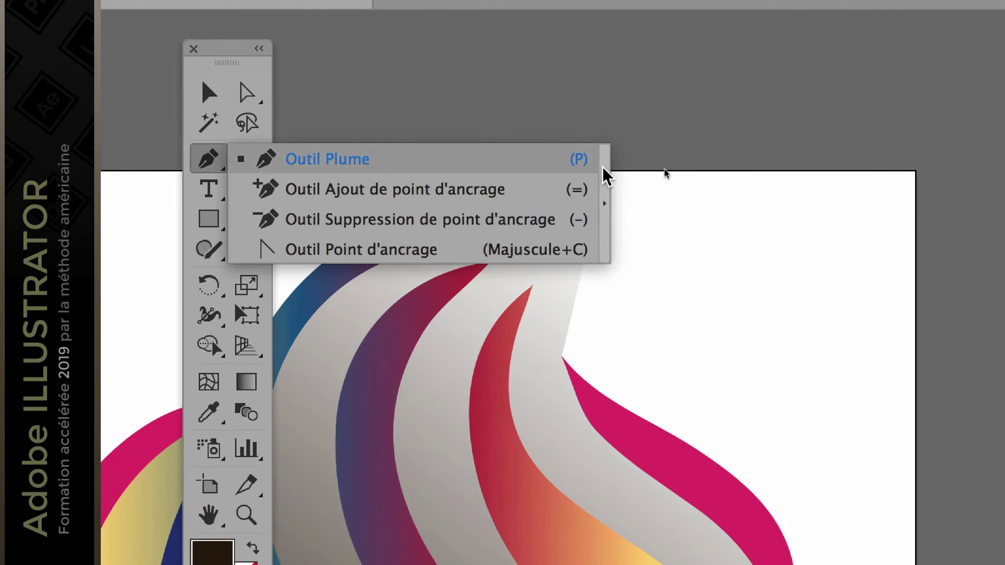
{"action": "left_click", "coordinate": [604, 169]}
{"action": "left_click_drag", "start_coordinate": [335, 177], "coordinate": [457, 20]}
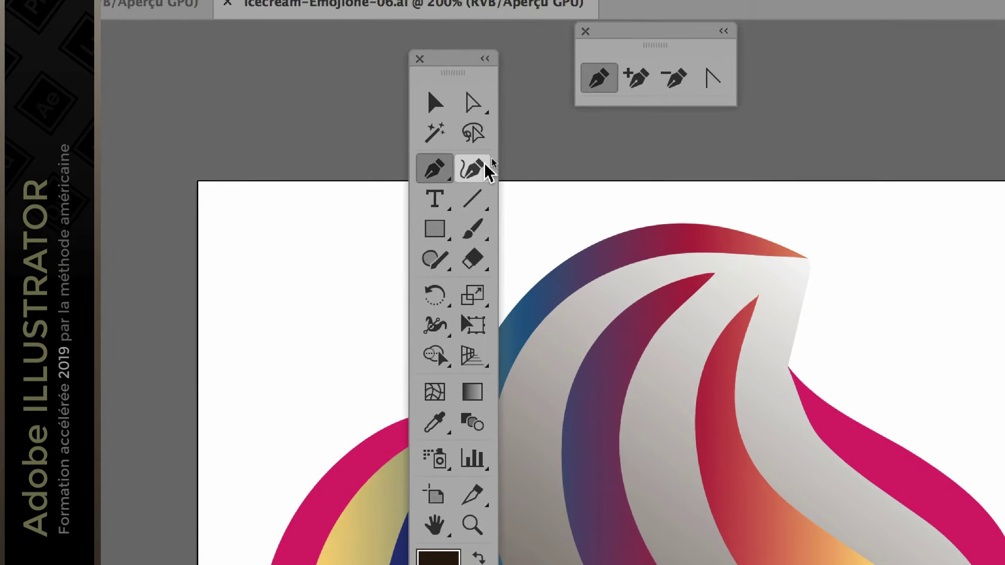
Step: Detach the Sélection directe tools as a second floating palette and activate Outil Sélection directe progressive
{"action": "left_click", "coordinate": [444, 17]}
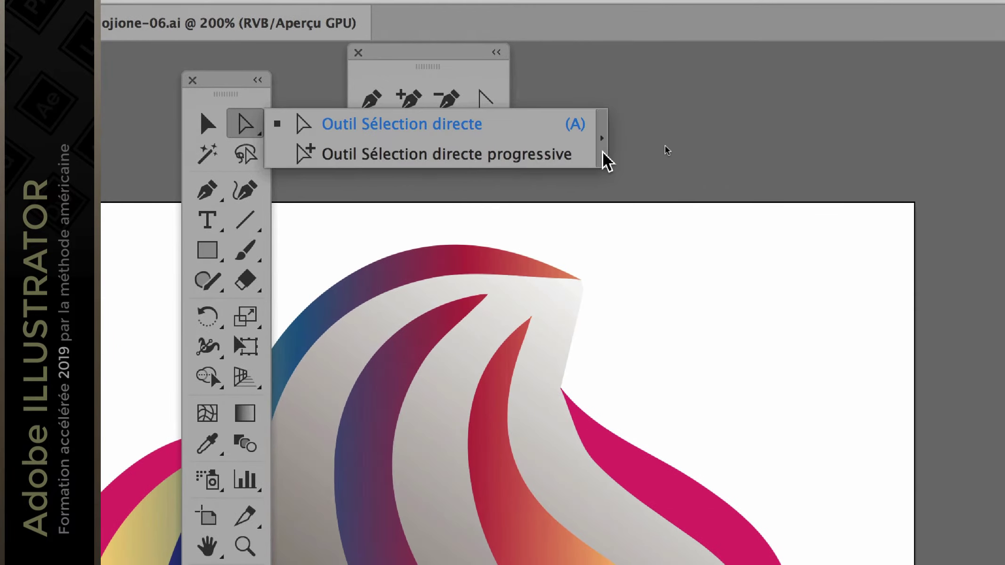
{"action": "left_click", "coordinate": [805, 152]}
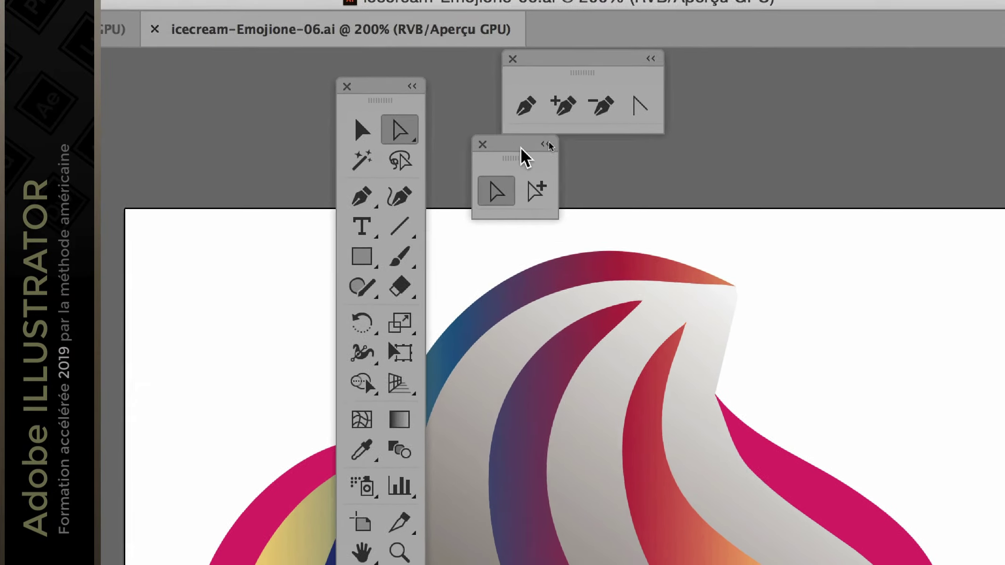
{"action": "left_click", "coordinate": [517, 196]}
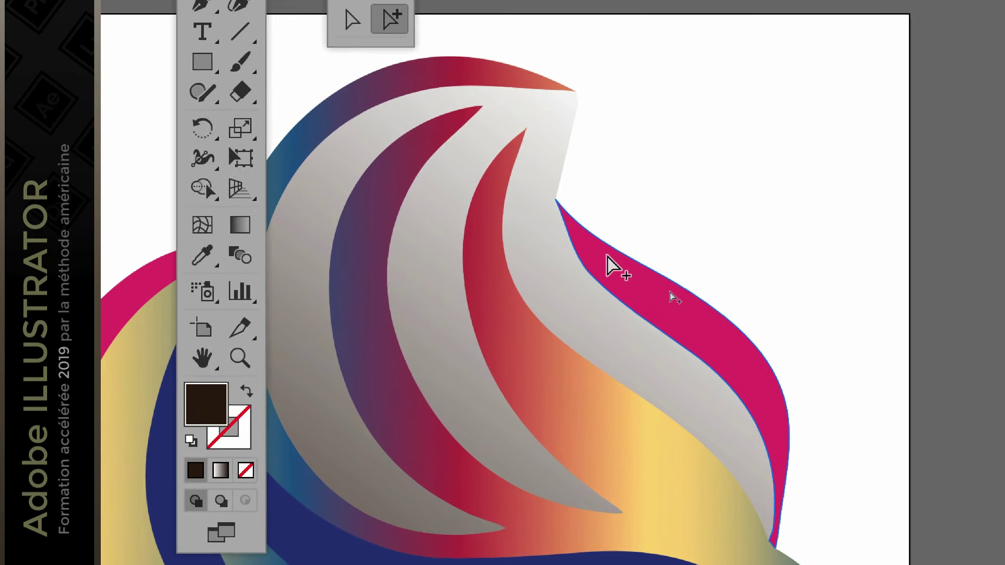
Step: Select the multicoloured gradient cream shape, dismiss the Shaper introduction and choose Outil Crayon from the Shaper group
{"action": "left_click", "coordinate": [745, 413]}
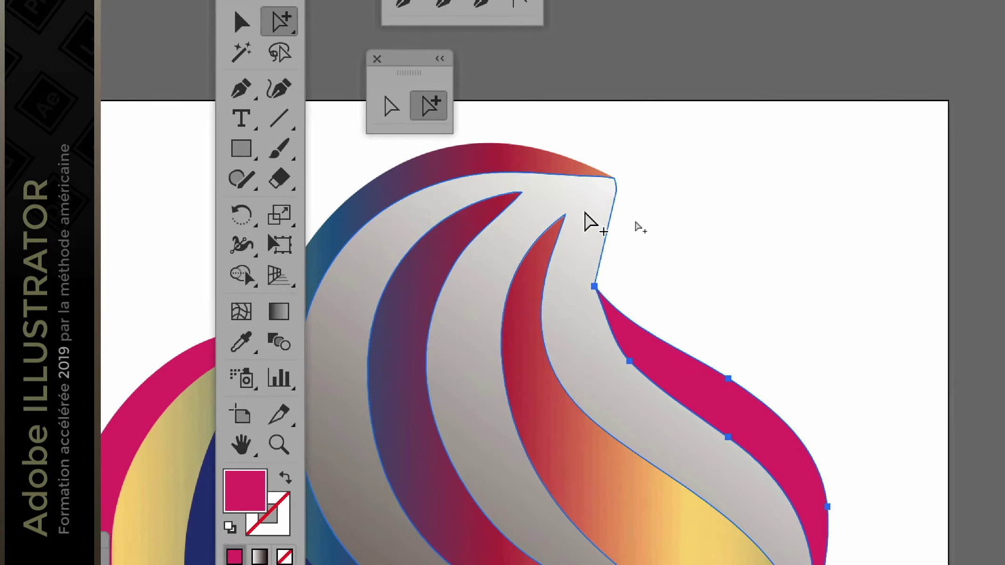
{"action": "left_click", "coordinate": [510, 79]}
{"action": "scroll", "coordinate": [572, 194], "scroll_direction": "down", "scroll_amount": 6}
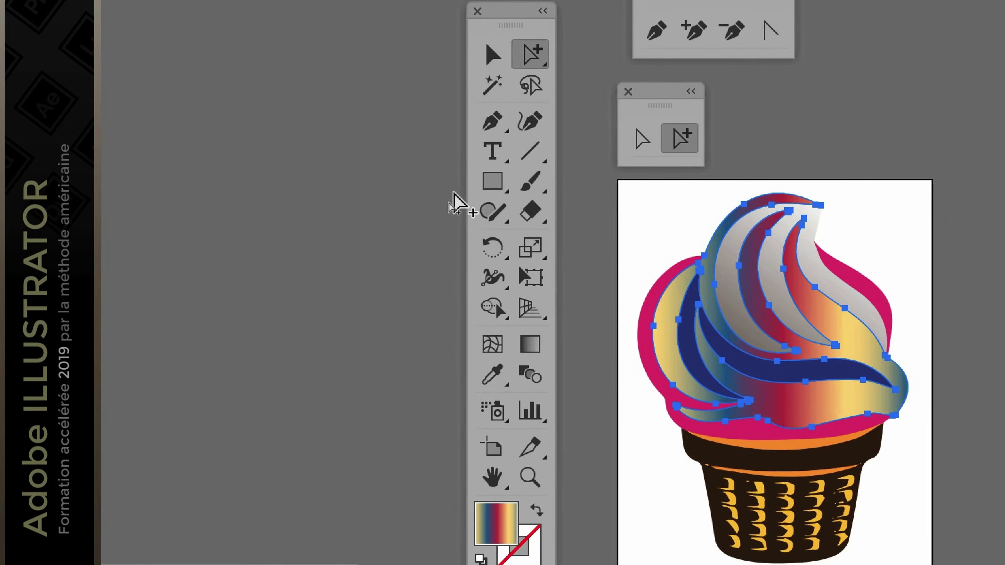
{"action": "left_click", "coordinate": [470, 204]}
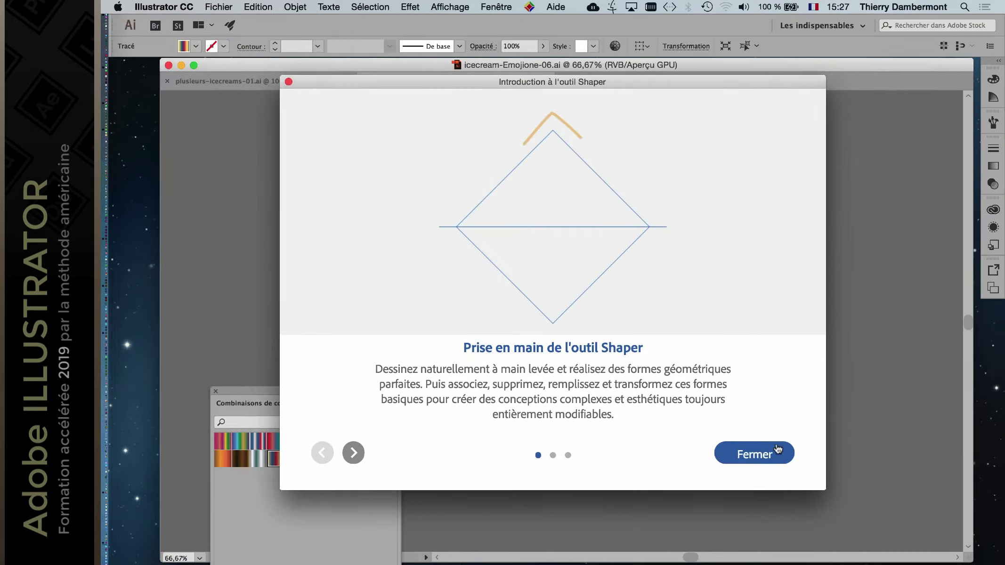
{"action": "left_click", "coordinate": [778, 450]}
{"action": "left_click", "coordinate": [465, 214]}
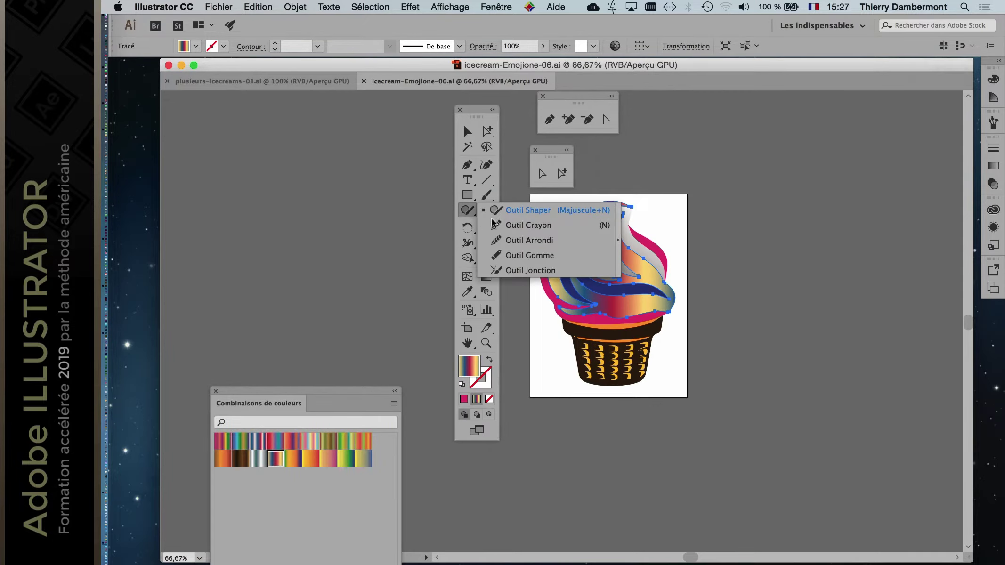
{"action": "left_click", "coordinate": [502, 225]}
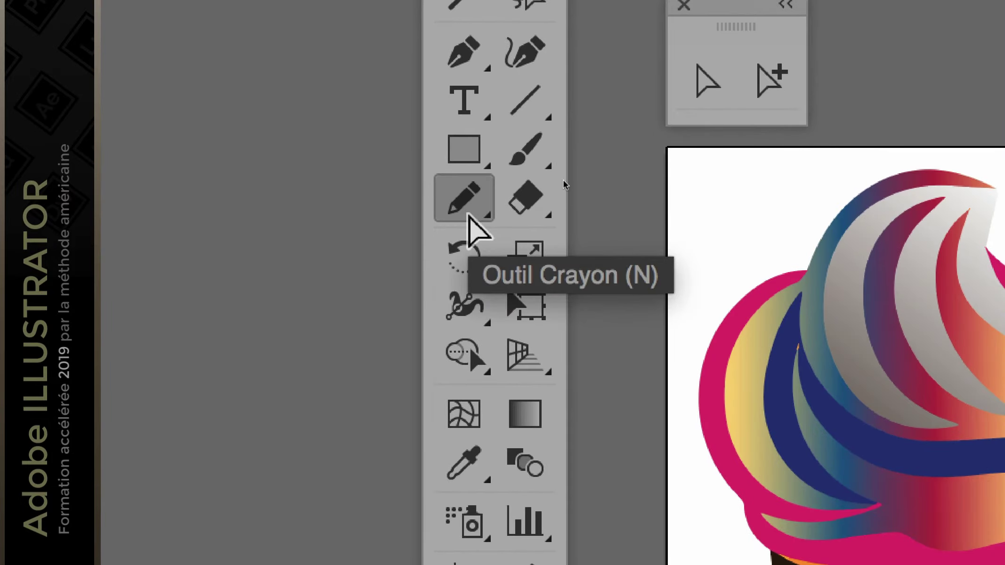
Step: With the gradient cream shape selected, redraw its top edge with Outil Crayon into a pointed tip rising above the artboard
{"action": "left_click", "coordinate": [770, 81]}
{"action": "left_click", "coordinate": [895, 174]}
{"action": "left_click", "coordinate": [895, 174]}
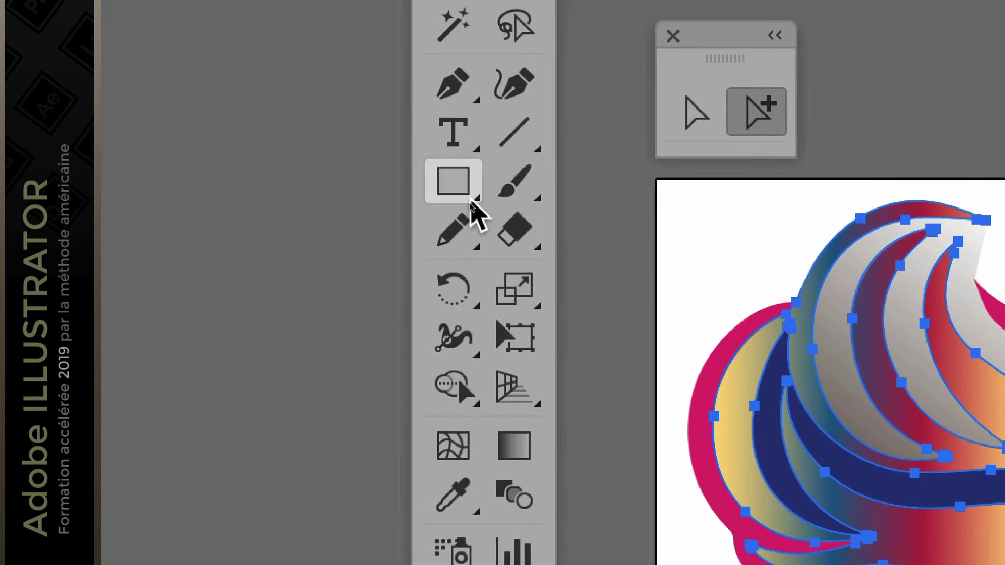
{"action": "left_click", "coordinate": [140, 226]}
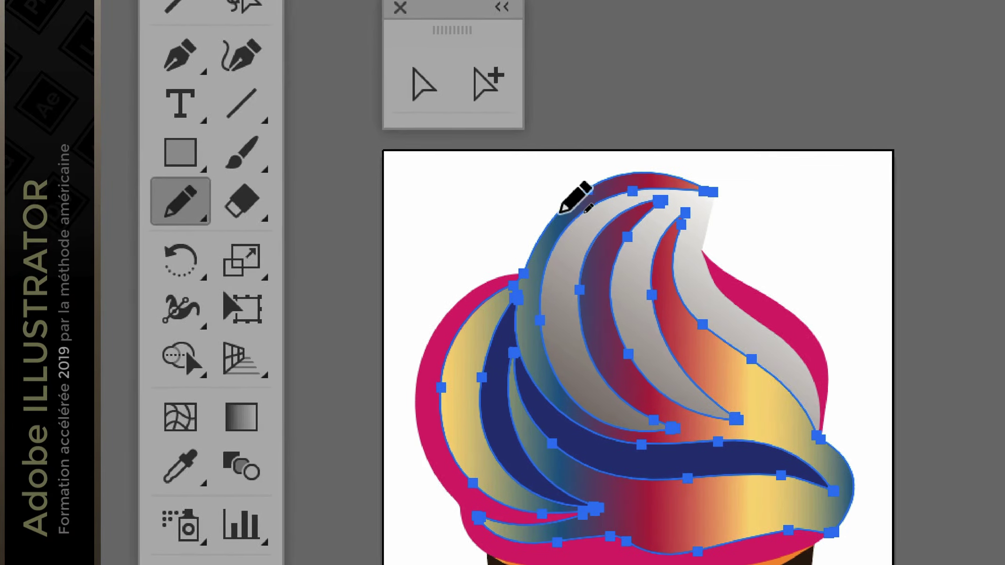
{"action": "left_click_drag", "start_coordinate": [840, 219], "coordinate": [929, 162]}
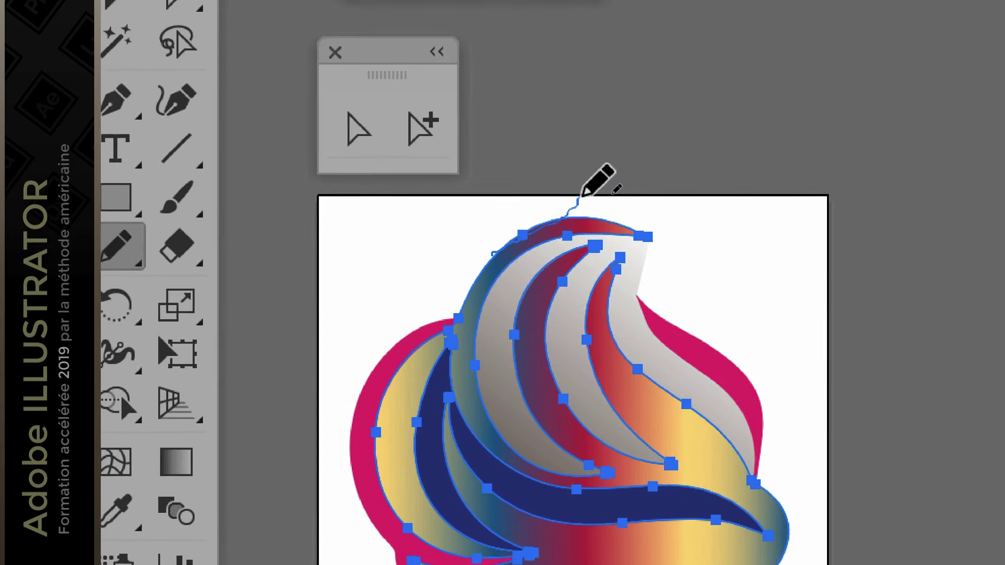
{"action": "mouse_move", "coordinate": [582, 195]}
{"action": "left_mouse_down"}
{"action": "mouse_move", "coordinate": [597, 188]}
{"action": "mouse_move", "coordinate": [595, 208]}
{"action": "left_mouse_up"}
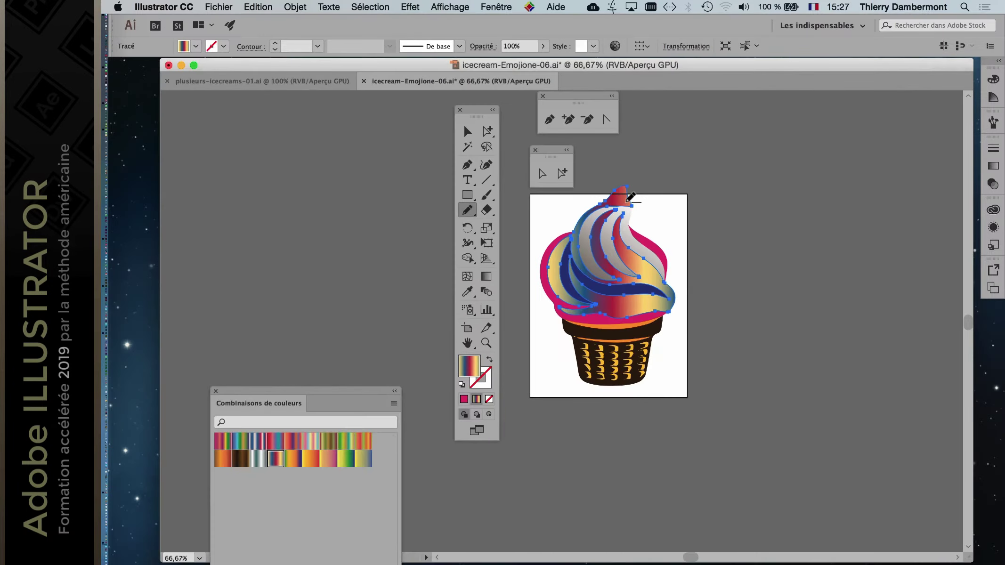
Step: Redraw the upper-left contour of the gradient cream with Outil Crayon so it bulges outward between the magenta edge and the tip
{"action": "scroll", "coordinate": [631, 198], "scroll_direction": "up", "scroll_amount": 5}
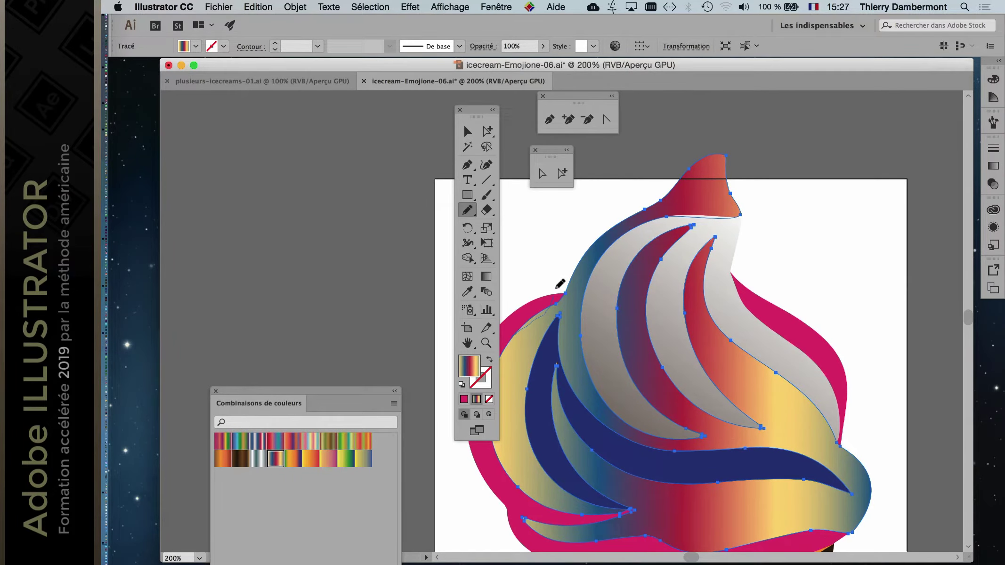
{"action": "mouse_move", "coordinate": [557, 288]}
{"action": "left_mouse_down"}
{"action": "mouse_move", "coordinate": [589, 232]}
{"action": "mouse_move", "coordinate": [672, 198]}
{"action": "left_mouse_up"}
{"action": "scroll", "coordinate": [655, 236], "scroll_direction": "down", "scroll_amount": 4}
{"action": "scroll", "coordinate": [655, 235], "scroll_direction": "left", "scroll_amount": 5}
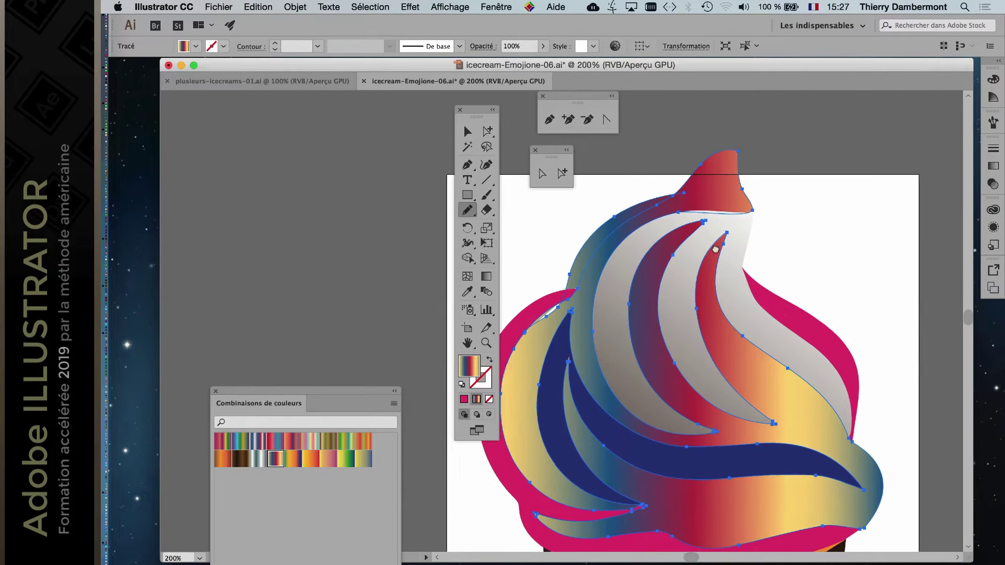
{"action": "mouse_move", "coordinate": [751, 125]}
{"action": "left_mouse_down"}
{"action": "mouse_move", "coordinate": [625, 258]}
{"action": "mouse_move", "coordinate": [610, 306]}
{"action": "mouse_move", "coordinate": [623, 303]}
{"action": "mouse_move", "coordinate": [588, 315]}
{"action": "left_mouse_up"}
{"action": "left_click_drag", "start_coordinate": [548, 191], "coordinate": [512, 195]}
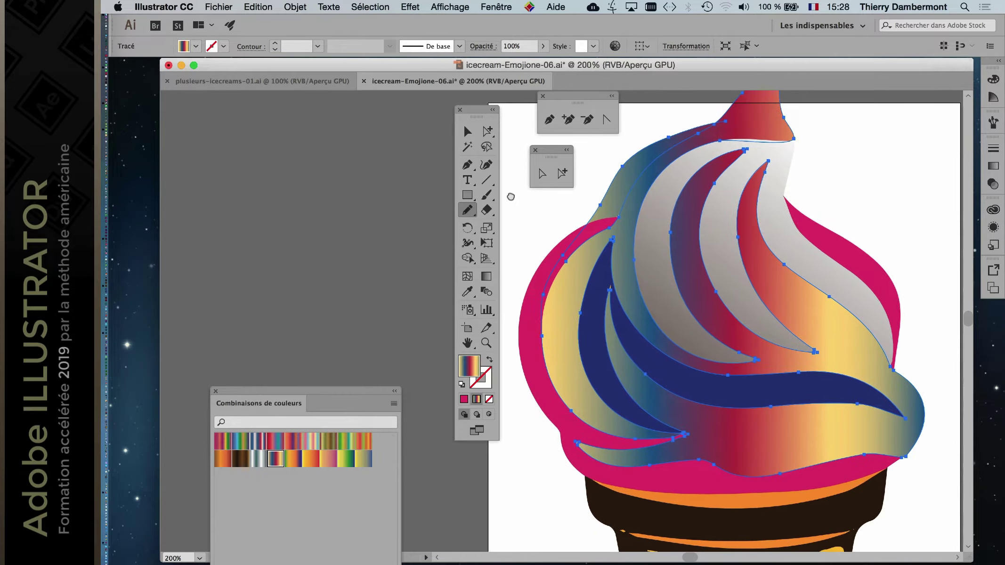
Step: Move the tools off the artwork, select the magenta shape and widen its left outer edge with an Outil Crayon stroke
{"action": "left_click_drag", "start_coordinate": [477, 115], "coordinate": [264, 114]}
{"action": "left_click_drag", "start_coordinate": [556, 292], "coordinate": [548, 286]}
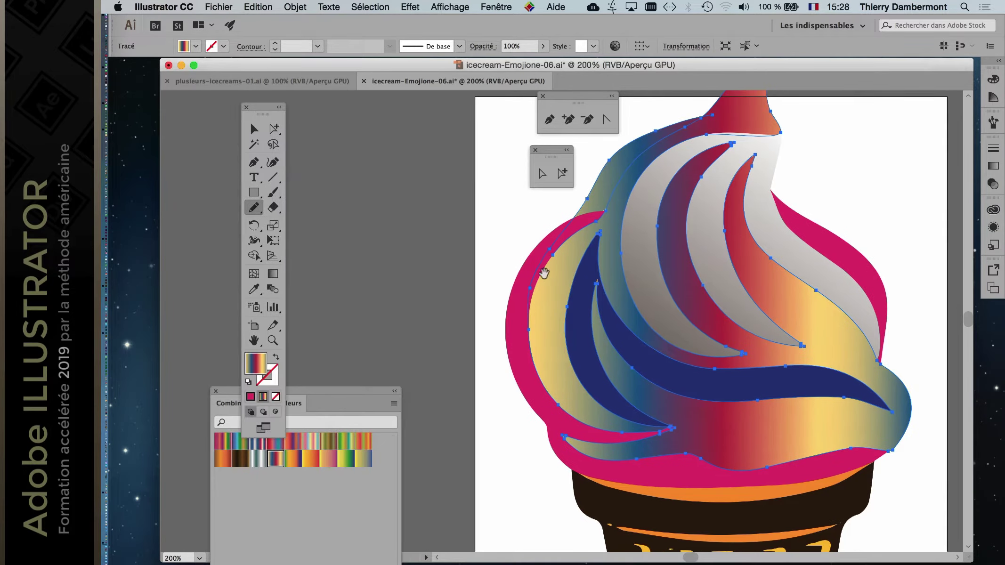
{"action": "left_click", "coordinate": [562, 173]}
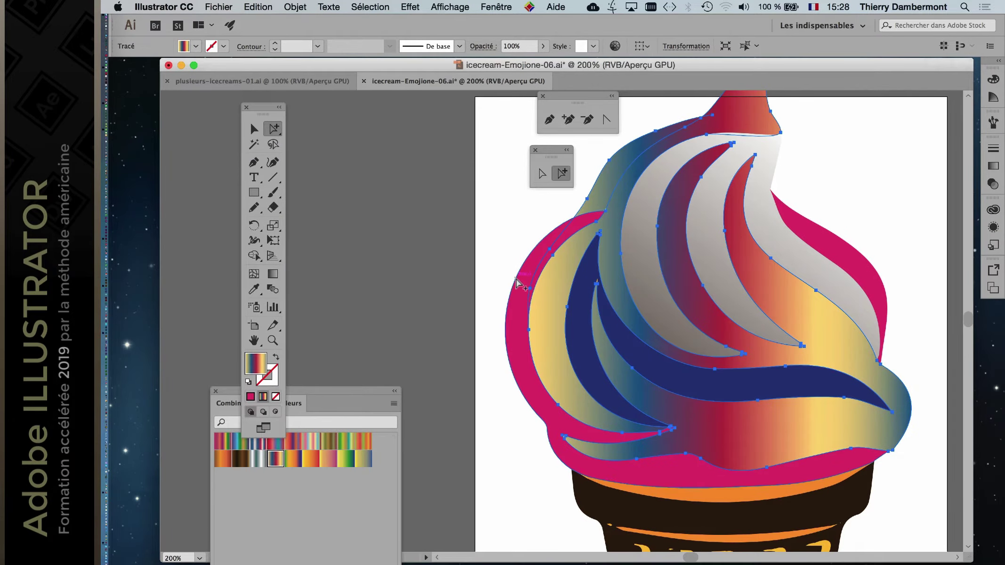
{"action": "left_click", "coordinate": [517, 281]}
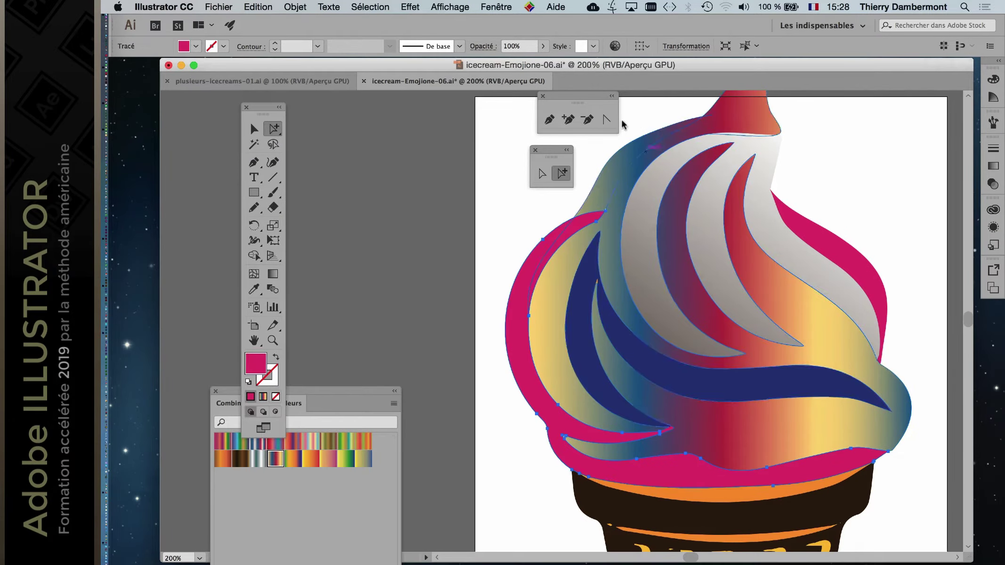
{"action": "left_click", "coordinate": [253, 207]}
{"action": "mouse_move", "coordinate": [563, 222]}
{"action": "left_mouse_down"}
{"action": "mouse_move", "coordinate": [503, 274]}
{"action": "mouse_move", "coordinate": [491, 339]}
{"action": "mouse_move", "coordinate": [512, 395]}
{"action": "mouse_move", "coordinate": [558, 433]}
{"action": "left_mouse_up"}
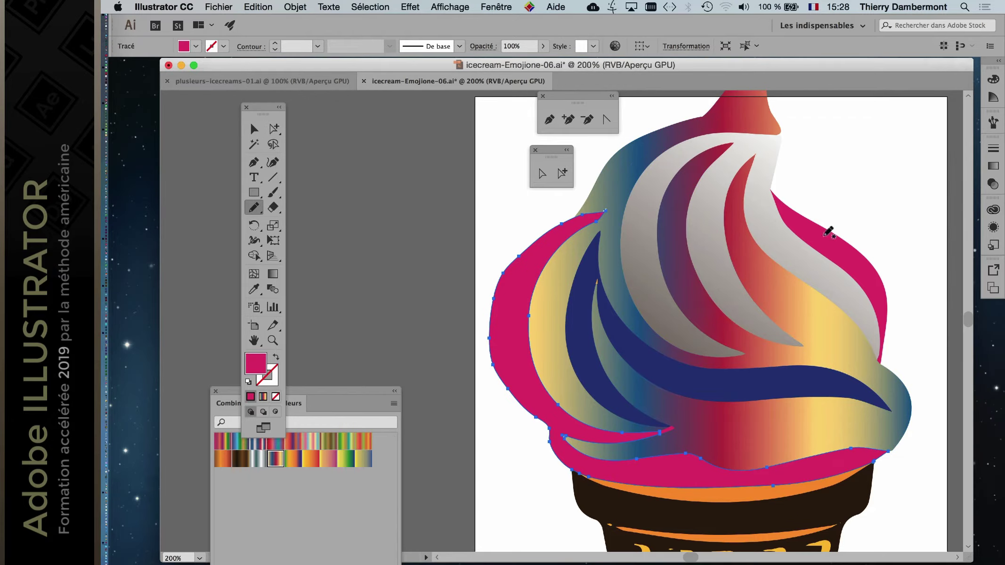
Step: Select the right-hand magenta shape and redraw its outer edge with Outil Crayon into a wavy contour rising to the tip's base
{"action": "left_click", "coordinate": [562, 173]}
{"action": "left_click", "coordinate": [804, 238]}
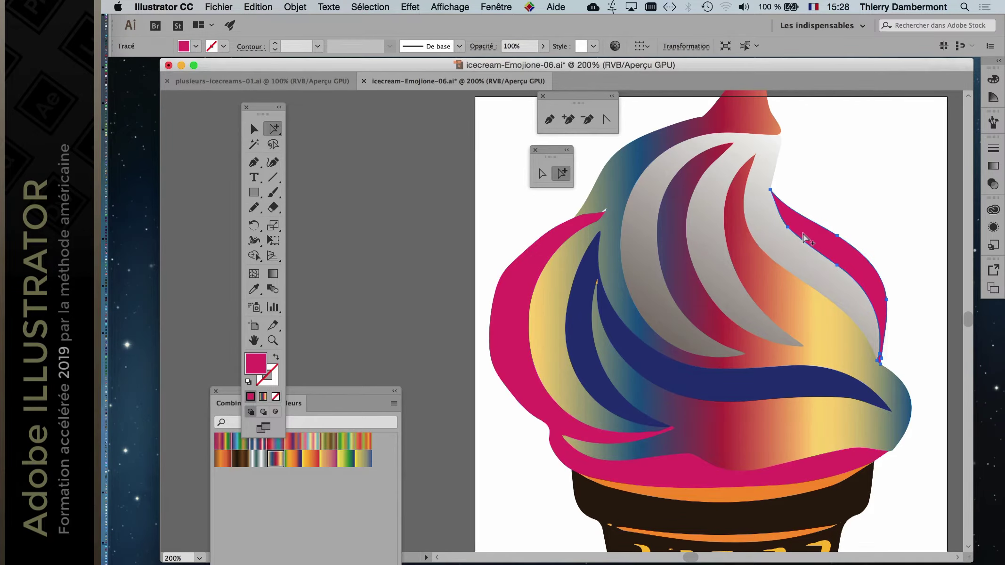
{"action": "left_click", "coordinate": [261, 209]}
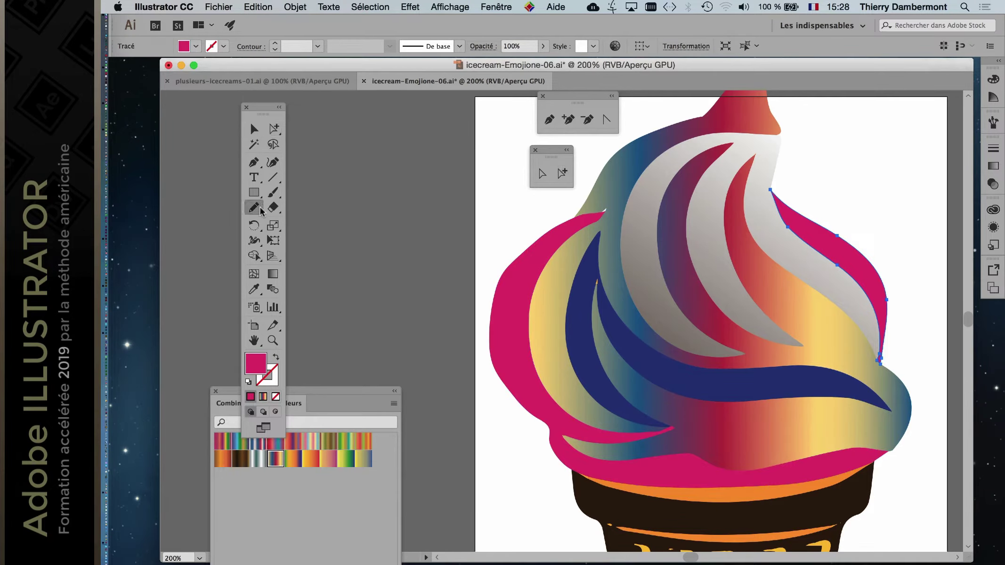
{"action": "mouse_move", "coordinate": [809, 218]}
{"action": "left_mouse_down"}
{"action": "mouse_move", "coordinate": [880, 249]}
{"action": "mouse_move", "coordinate": [884, 335]}
{"action": "mouse_move", "coordinate": [884, 317]}
{"action": "left_mouse_up"}
{"action": "mouse_move", "coordinate": [785, 196]}
{"action": "left_mouse_down"}
{"action": "mouse_move", "coordinate": [850, 219]}
{"action": "mouse_move", "coordinate": [884, 254]}
{"action": "mouse_move", "coordinate": [892, 307]}
{"action": "left_mouse_up"}
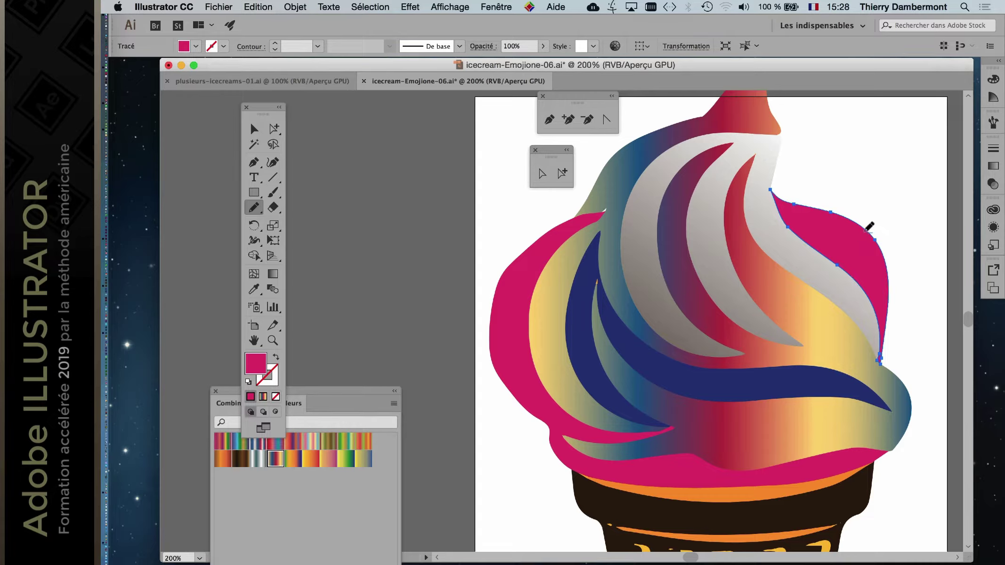
{"action": "mouse_move", "coordinate": [866, 231]}
{"action": "left_mouse_down"}
{"action": "mouse_move", "coordinate": [809, 187]}
{"action": "mouse_move", "coordinate": [776, 109]}
{"action": "left_mouse_up"}
{"action": "key", "text": "super+z"}
{"action": "mouse_move", "coordinate": [885, 248]}
{"action": "left_mouse_down"}
{"action": "mouse_move", "coordinate": [793, 157]}
{"action": "mouse_move", "coordinate": [786, 134]}
{"action": "mouse_move", "coordinate": [777, 202]}
{"action": "mouse_move", "coordinate": [788, 213]}
{"action": "left_mouse_up"}
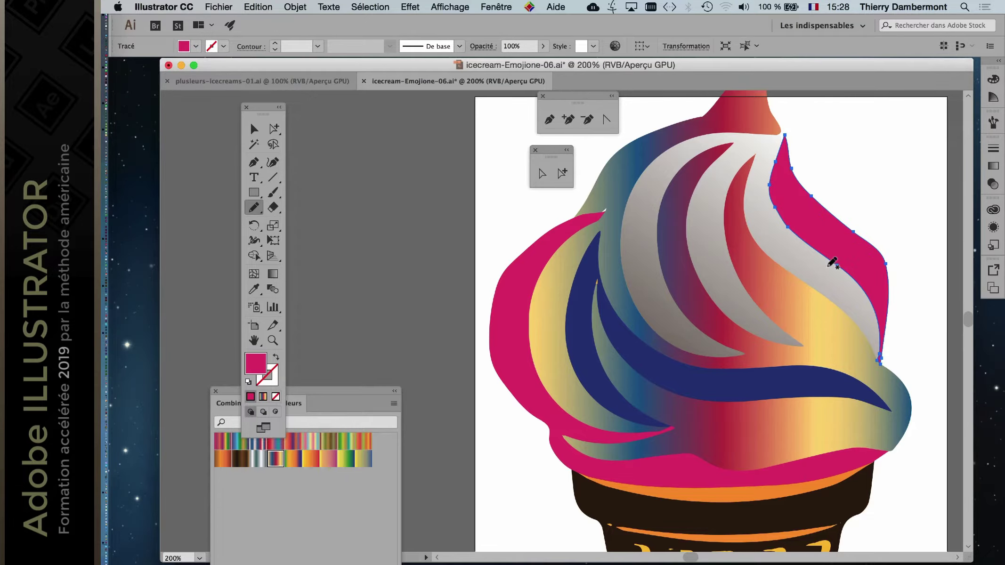
Step: Select the left magenta shape and redraw its upper end with Outil Crayon into a point reaching higher over the gradient cream
{"action": "key", "text": "super+minus"}
{"action": "key", "text": "super+minus"}
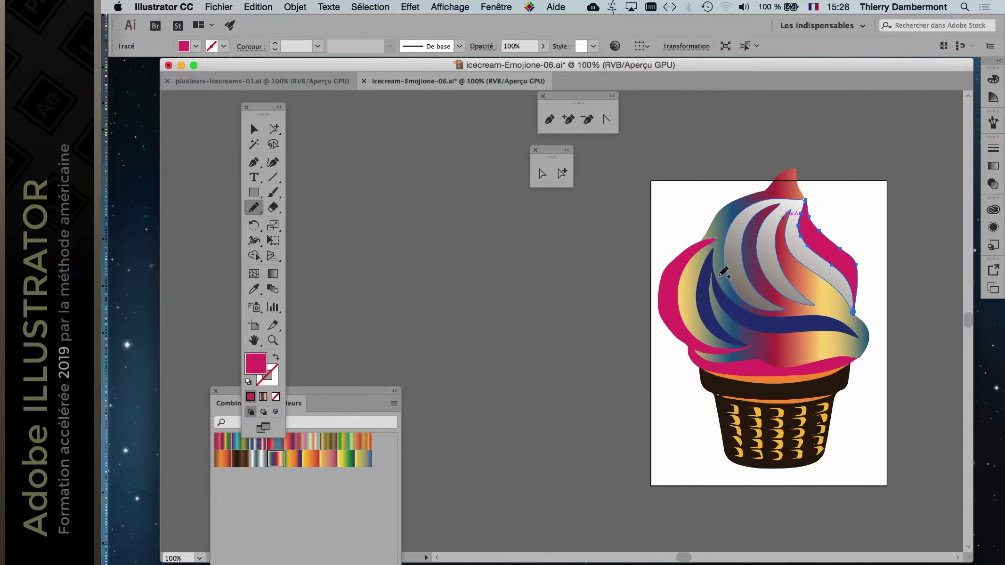
{"action": "key", "text": "a"}
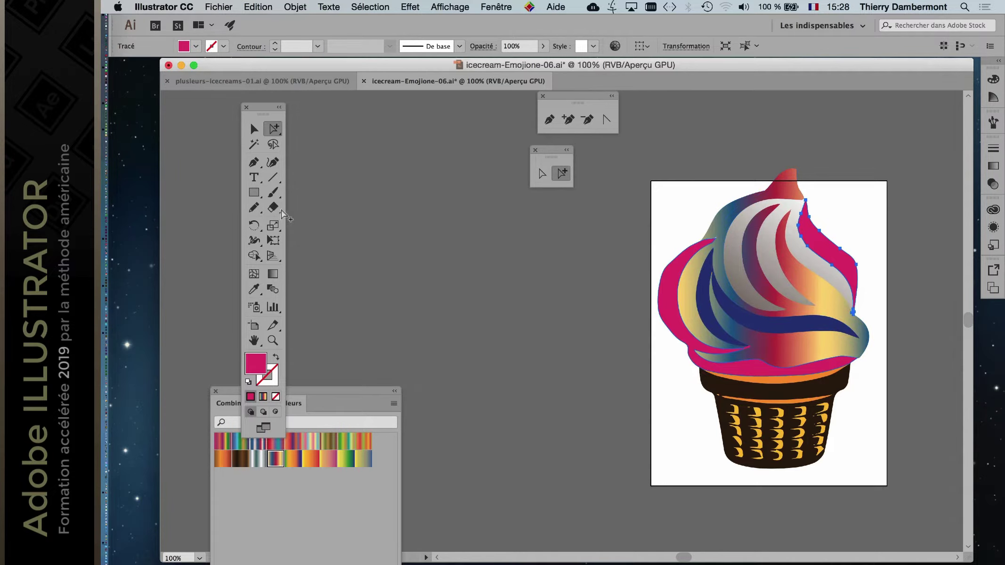
{"action": "key", "text": "n"}
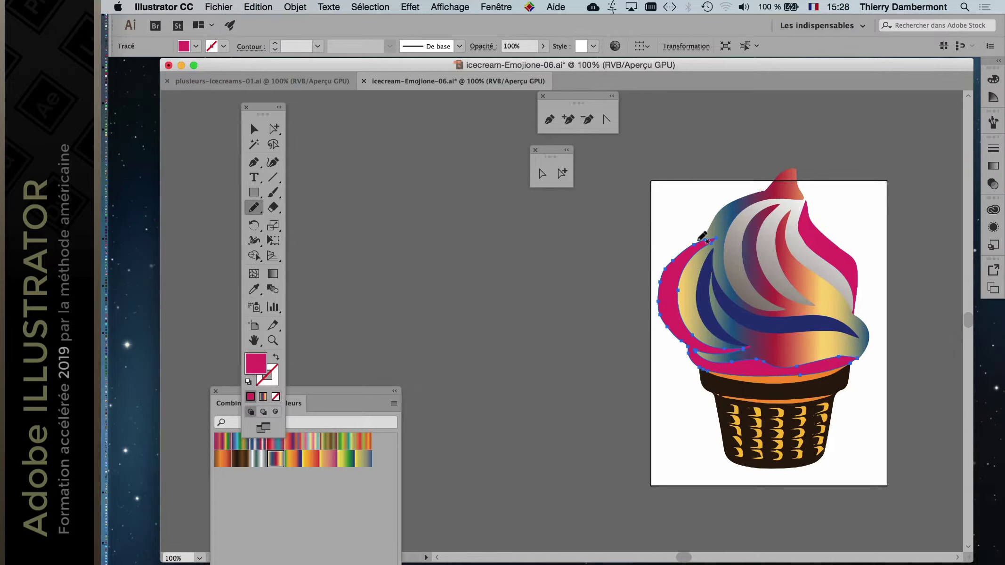
{"action": "mouse_move", "coordinate": [698, 252]}
{"action": "left_mouse_down"}
{"action": "mouse_move", "coordinate": [678, 285]}
{"action": "mouse_move", "coordinate": [723, 216]}
{"action": "mouse_move", "coordinate": [679, 306]}
{"action": "left_mouse_up"}
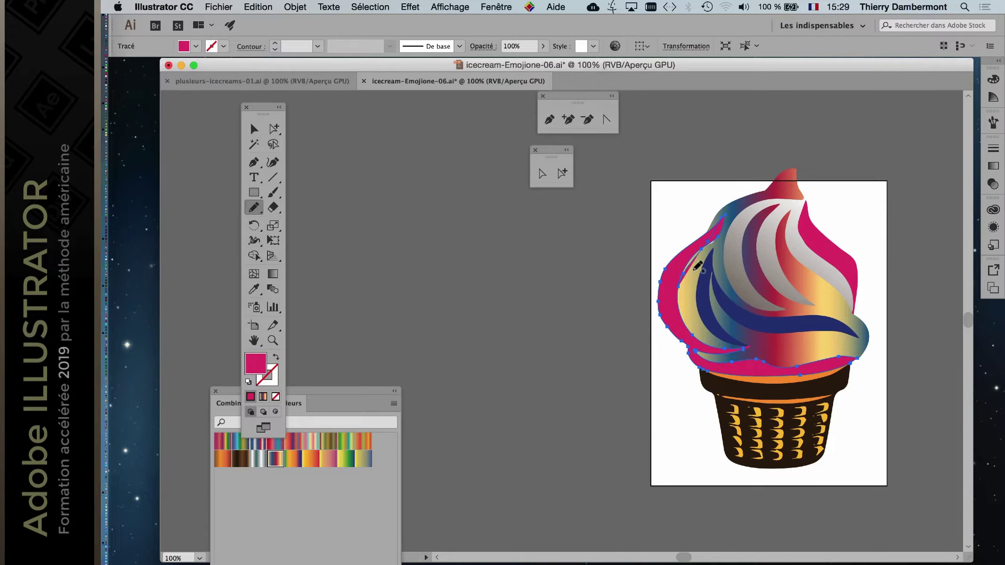
{"action": "left_click_drag", "start_coordinate": [719, 208], "coordinate": [679, 306]}
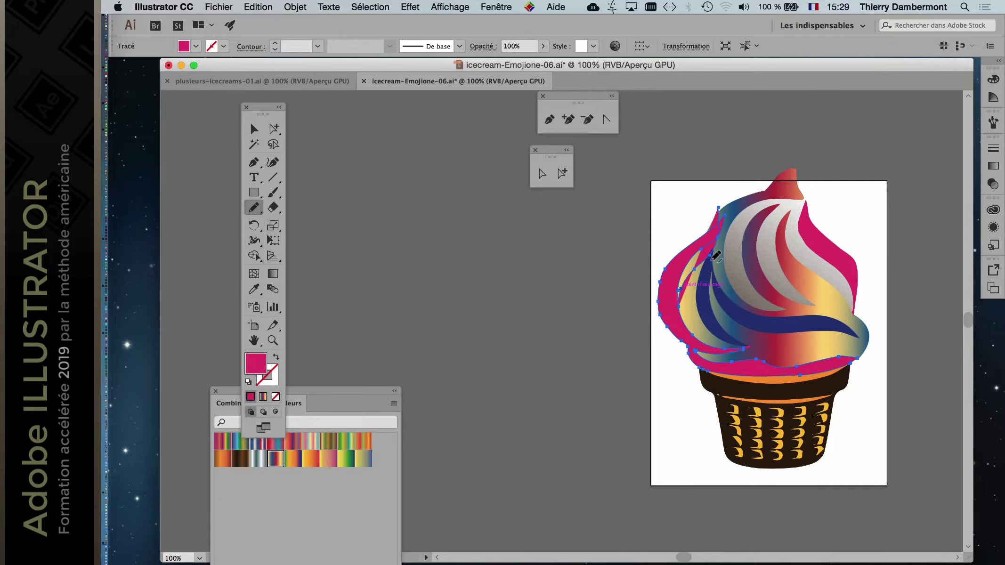
{"action": "key", "text": "super+plus"}
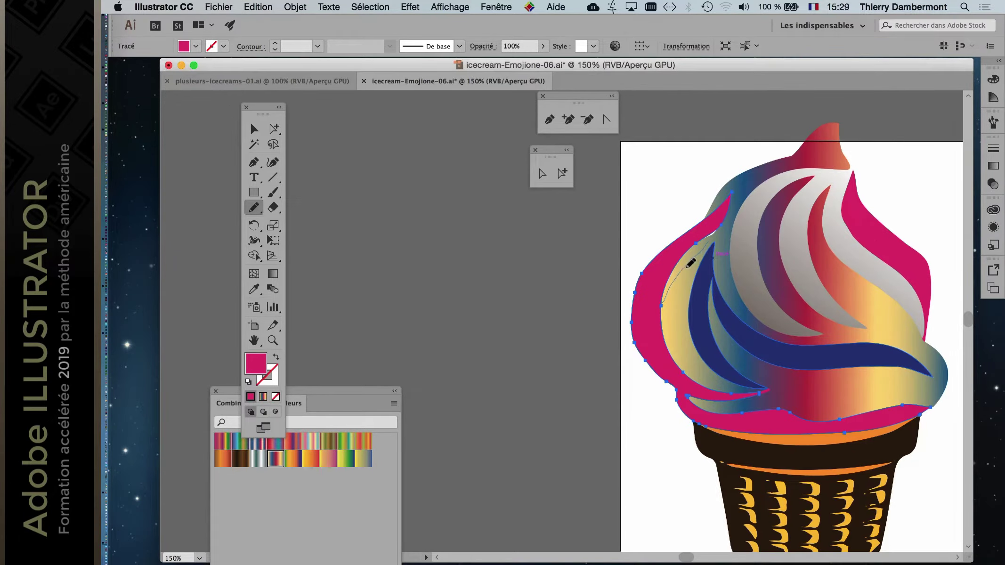
{"action": "left_click_drag", "start_coordinate": [688, 266], "coordinate": [695, 263]}
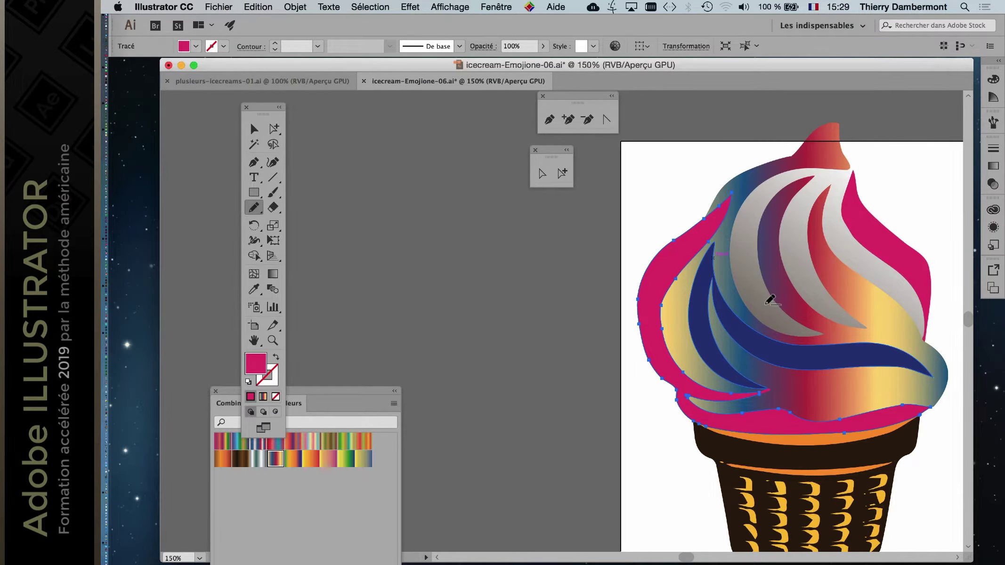
Step: Detach the rectangle tool group as a floating palette beside the cone and choose Outil Rectangle arrondi
{"action": "scroll", "coordinate": [771, 300], "scroll_direction": "down", "scroll_amount": 2}
{"action": "key", "text": "super+minus"}
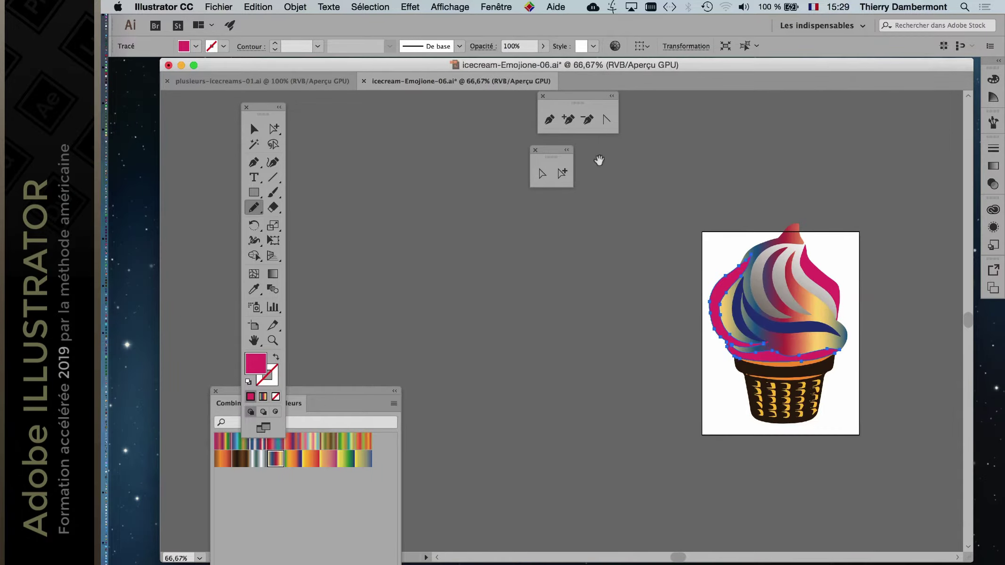
{"action": "left_click_drag", "start_coordinate": [599, 161], "coordinate": [434, 102]}
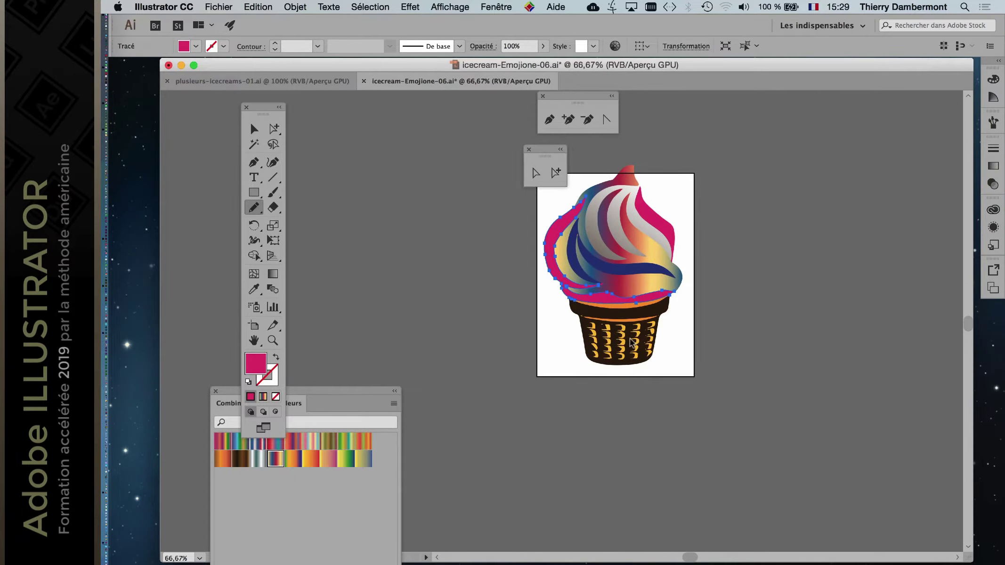
{"action": "key", "text": "super+plus"}
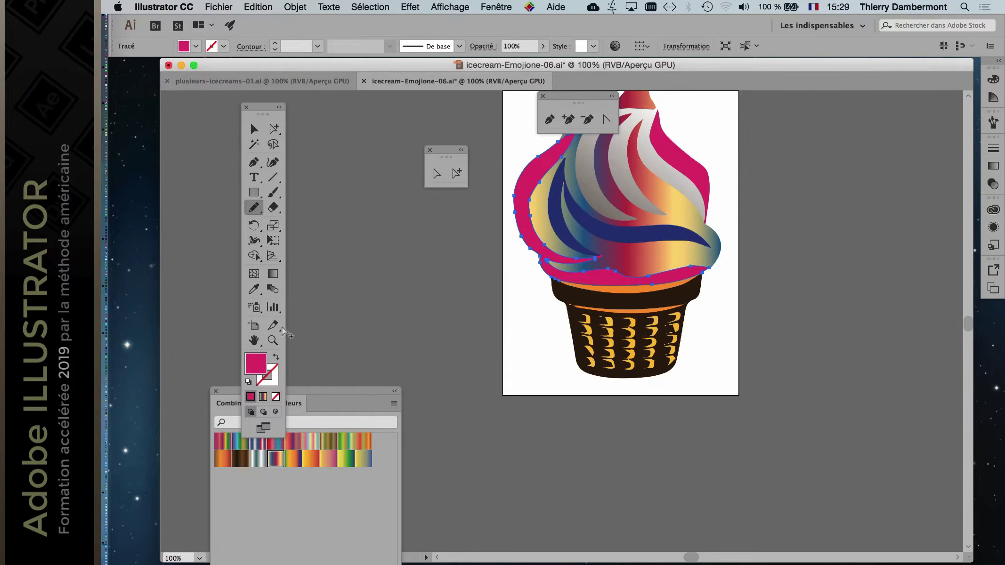
{"action": "left_click", "coordinate": [255, 197]}
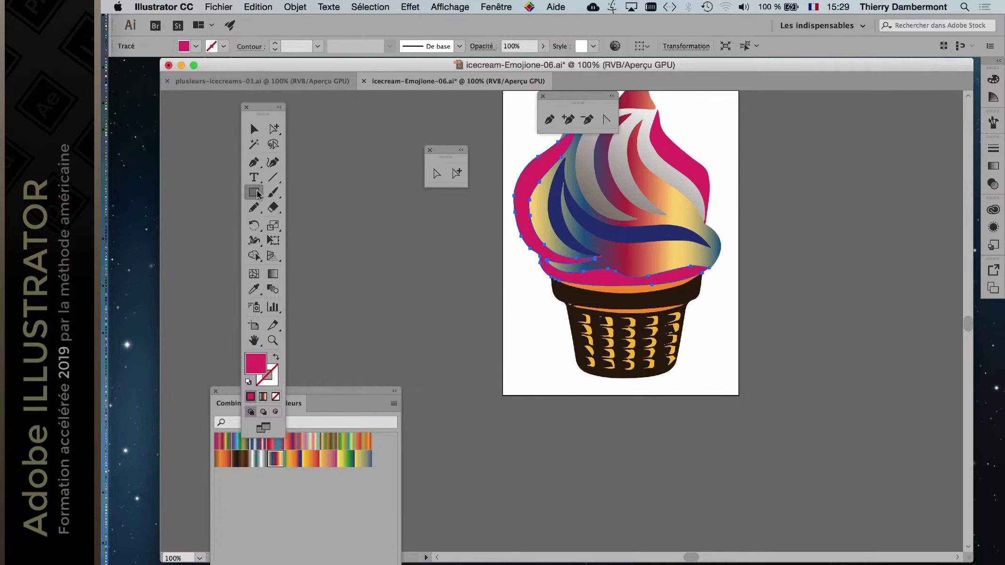
{"action": "left_click", "coordinate": [258, 194]}
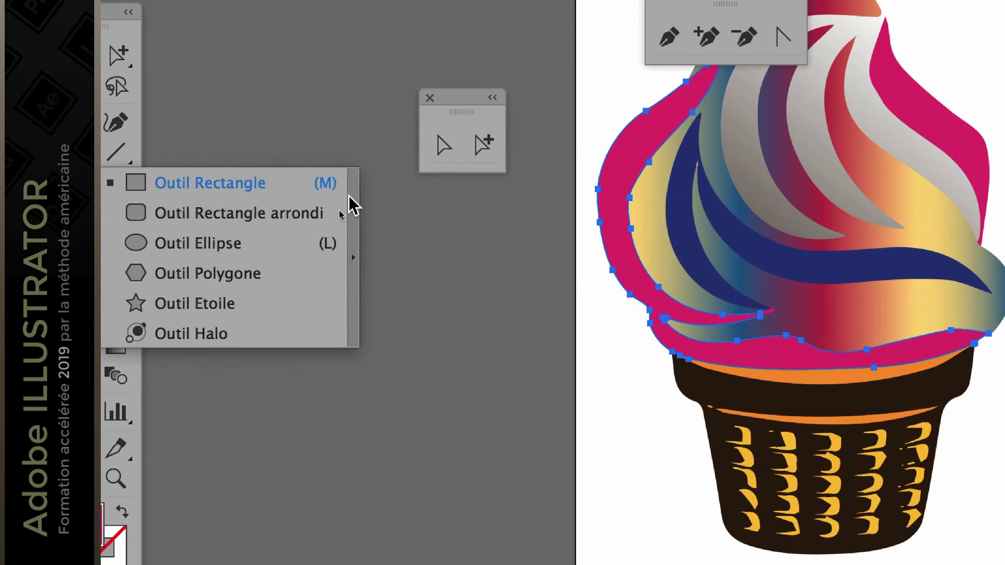
{"action": "left_click", "coordinate": [405, 202]}
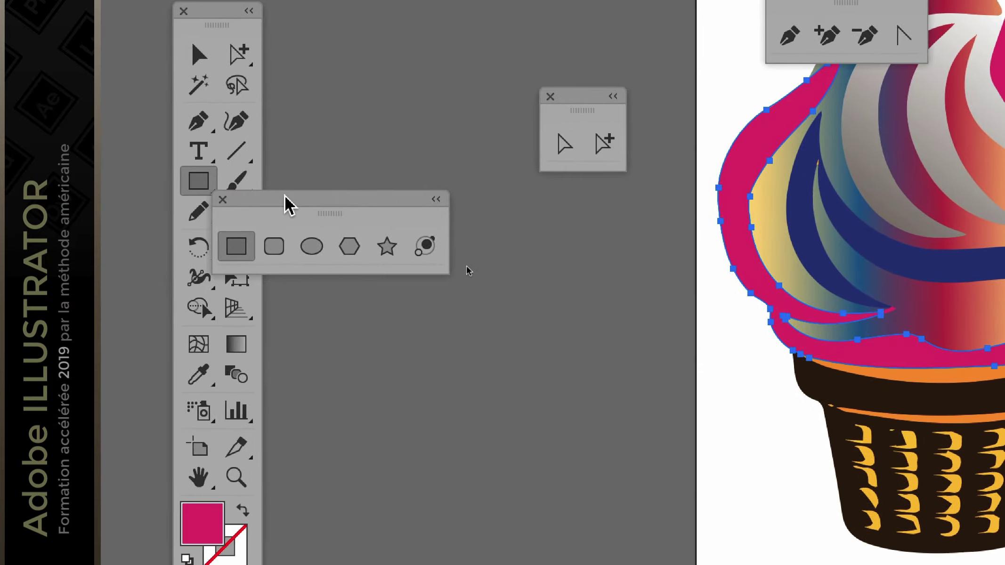
{"action": "left_click_drag", "start_coordinate": [285, 196], "coordinate": [404, 241]}
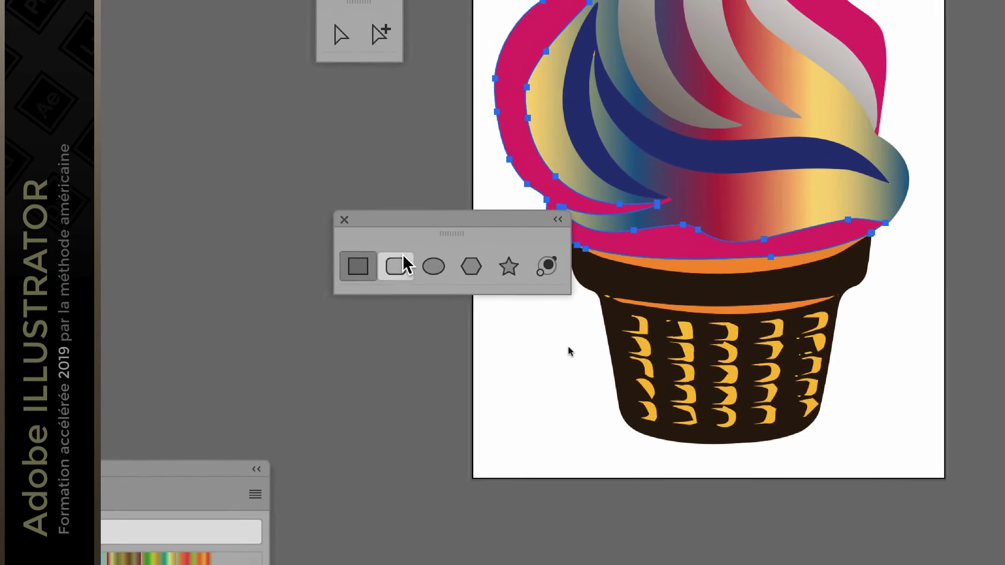
{"action": "left_click", "coordinate": [403, 264]}
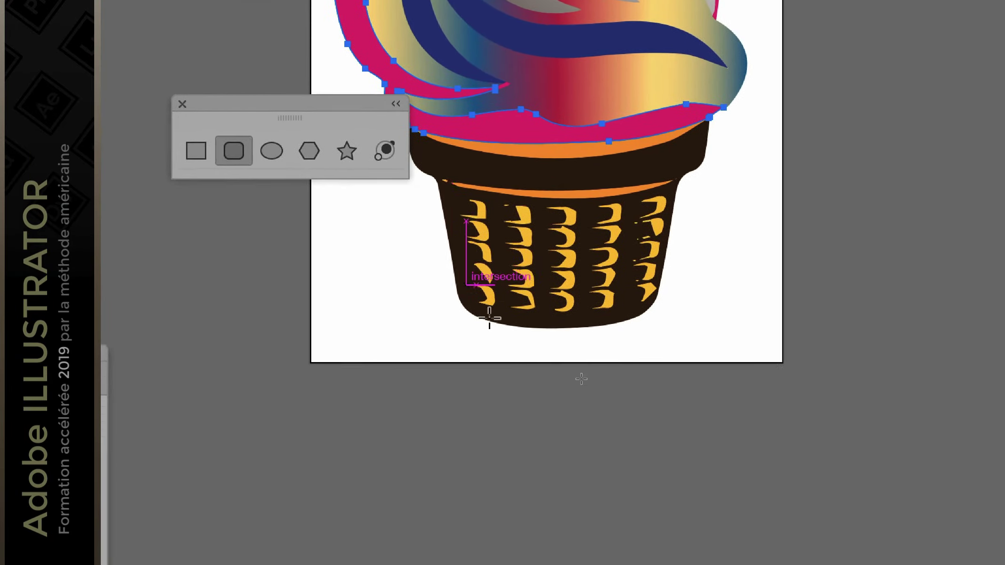
Step: Draw a rounded square about 52 mm wide just below the cone, increasing its corner radius while drawing
{"action": "left_click_drag", "start_coordinate": [468, 330], "coordinate": [665, 499]}
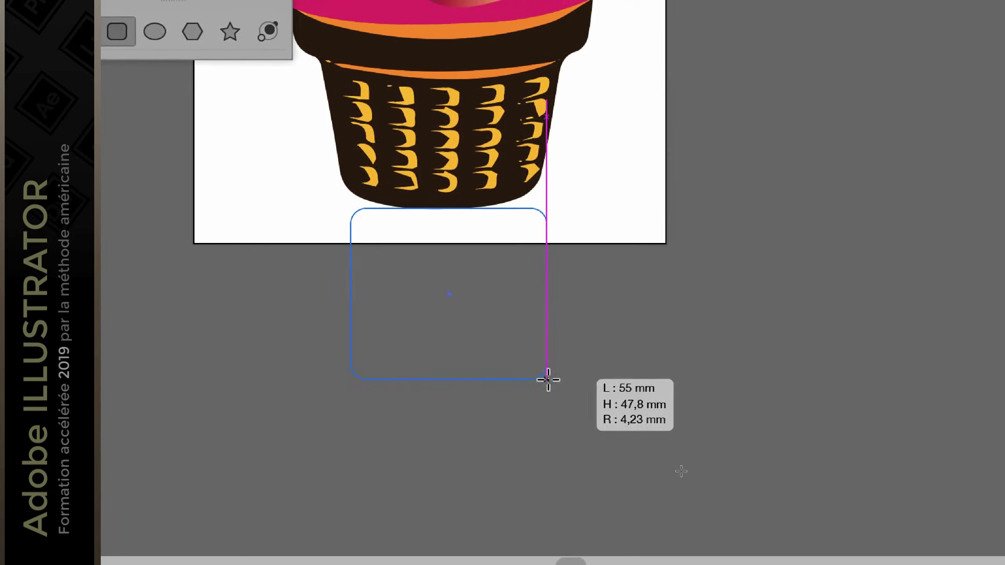
{"action": "mouse_move", "coordinate": [548, 380]}
{"action": "left_mouse_down"}
{"action": "mouse_move", "coordinate": [550, 396]}
{"action": "mouse_move", "coordinate": [533, 383]}
{"action": "mouse_move", "coordinate": [543, 385]}
{"action": "left_mouse_up"}
{"action": "key", "text": "Down"}
{"action": "key", "text": "Up"}
{"action": "key", "text": "Up"}
{"action": "key", "text": "Up"}
{"action": "key", "text": "Up"}
{"action": "key", "text": "Up"}
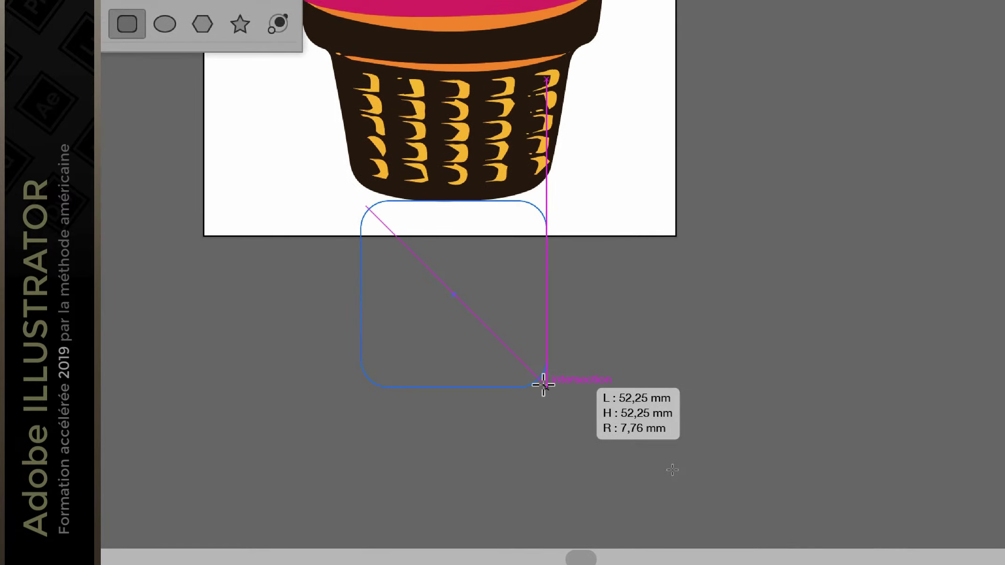
{"action": "key", "text": "Up"}
{"action": "key", "text": "Up"}
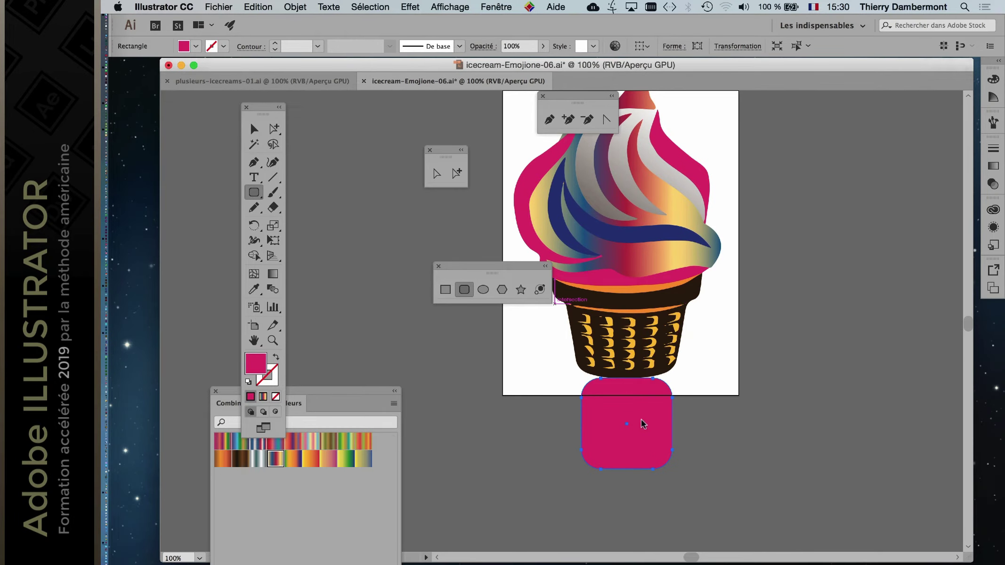
Step: Display the Nuancier, fill the rounded square with the salmon swatch and move the floating palettes clear of the artwork
{"action": "left_click_drag", "start_coordinate": [493, 268], "coordinate": [384, 254]}
{"action": "scroll", "coordinate": [640, 417], "scroll_direction": "up", "scroll_amount": 2}
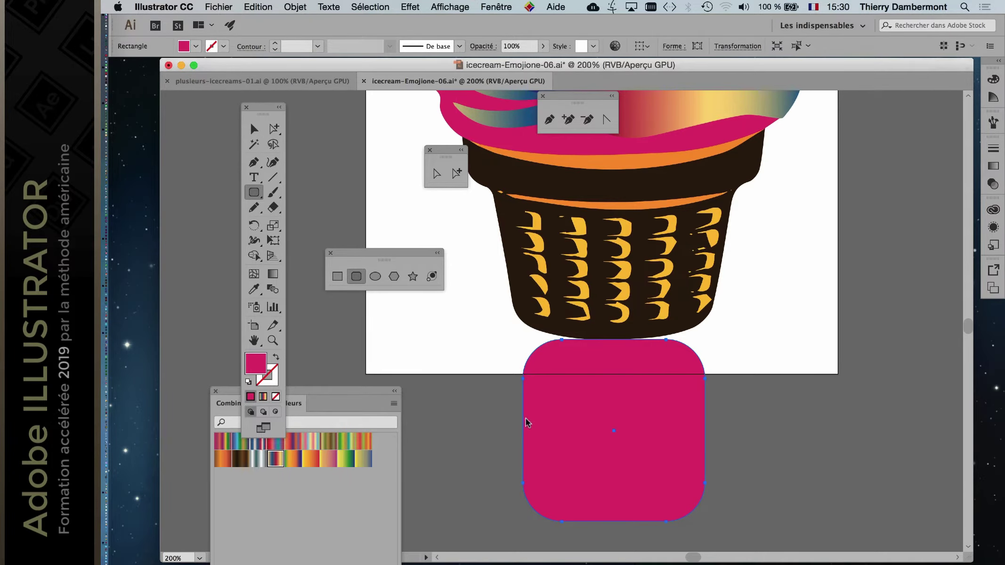
{"action": "left_click", "coordinate": [496, 7]}
{"action": "key", "text": "Up"}
{"action": "key", "text": "Up"}
{"action": "key", "text": "Up"}
{"action": "key", "text": "Up"}
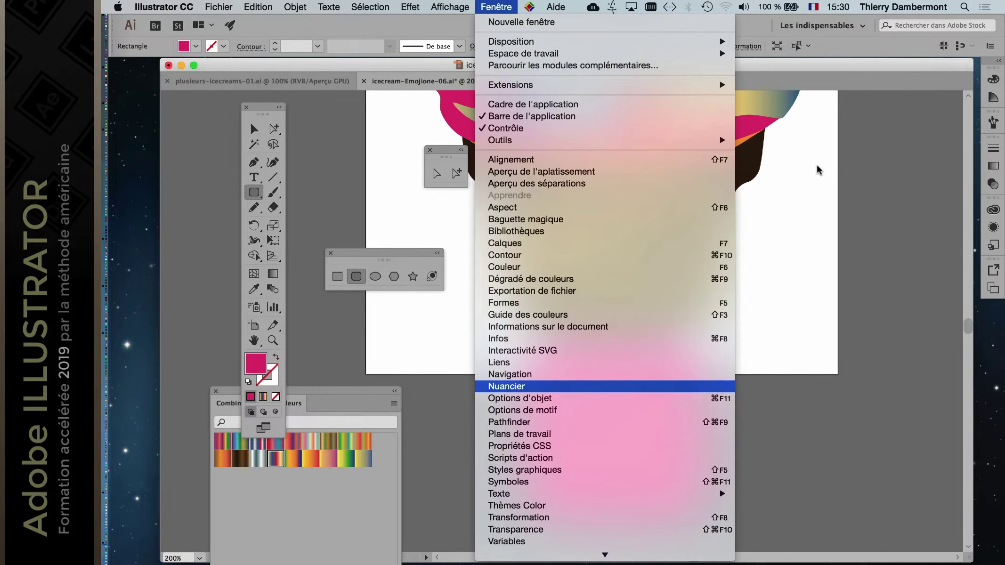
{"action": "key", "text": "Return"}
{"action": "left_click", "coordinate": [825, 166]}
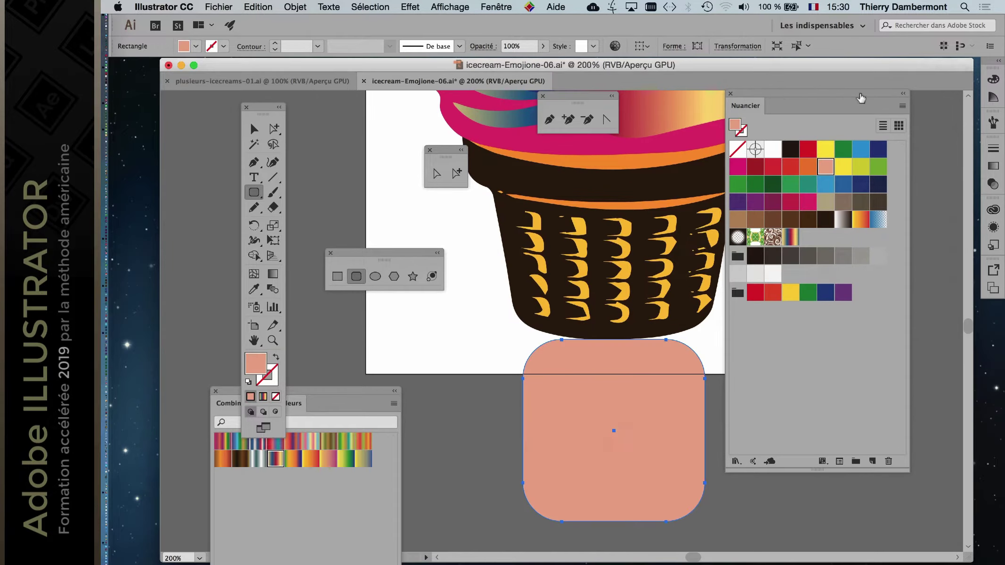
{"action": "left_click_drag", "start_coordinate": [817, 94], "coordinate": [912, 96]}
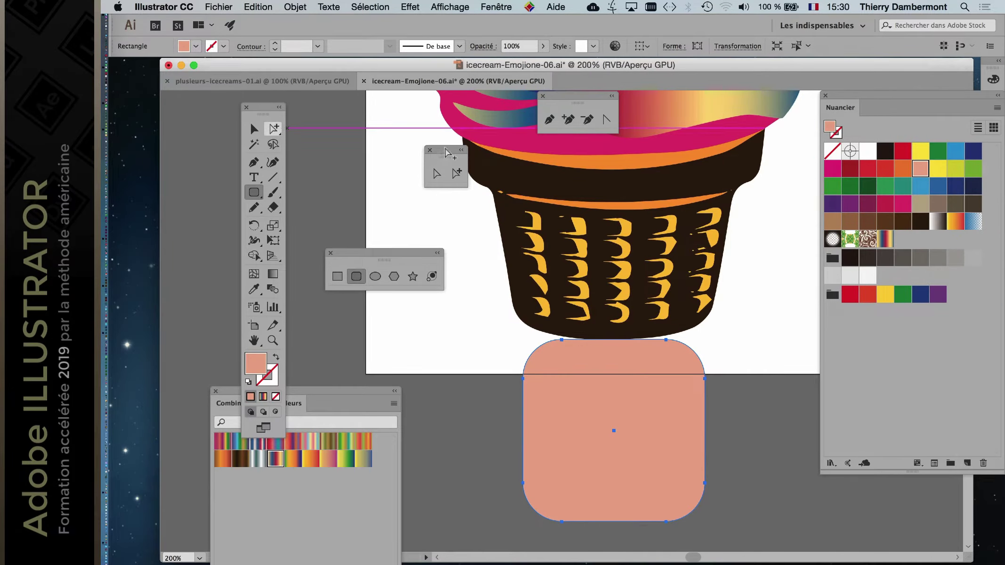
Step: Place the direct selection tools beside the rounded square and move the square up over the cone's lower half with the group selection tool
{"action": "left_click_drag", "start_coordinate": [445, 148], "coordinate": [488, 400]}
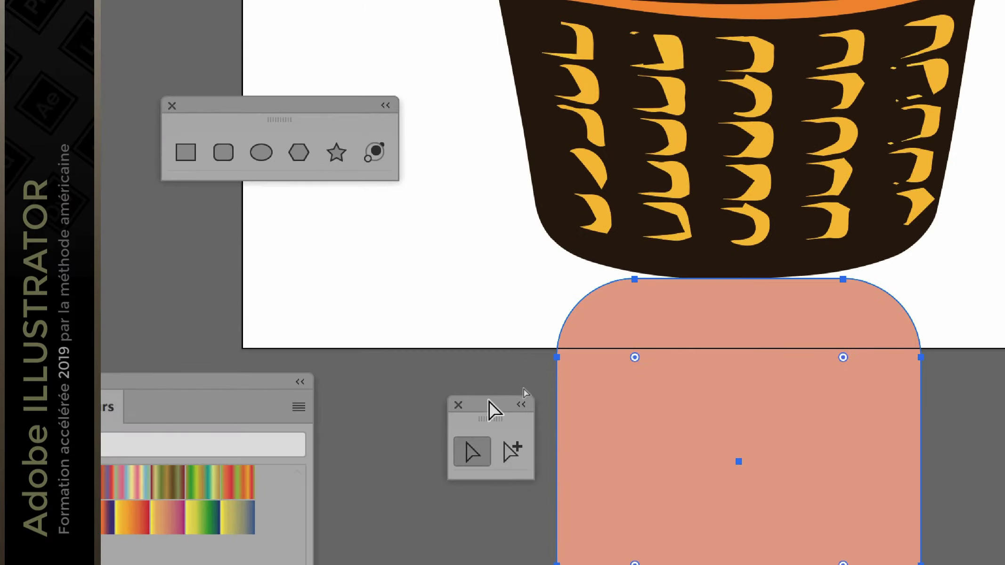
{"action": "left_click", "coordinate": [516, 383]}
{"action": "left_click", "coordinate": [519, 400]}
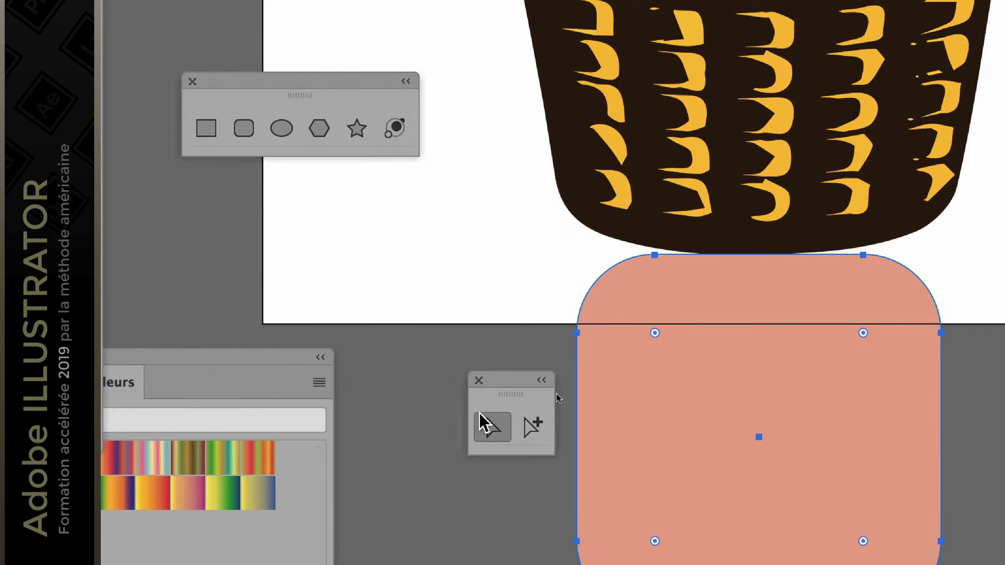
{"action": "left_click", "coordinate": [533, 427]}
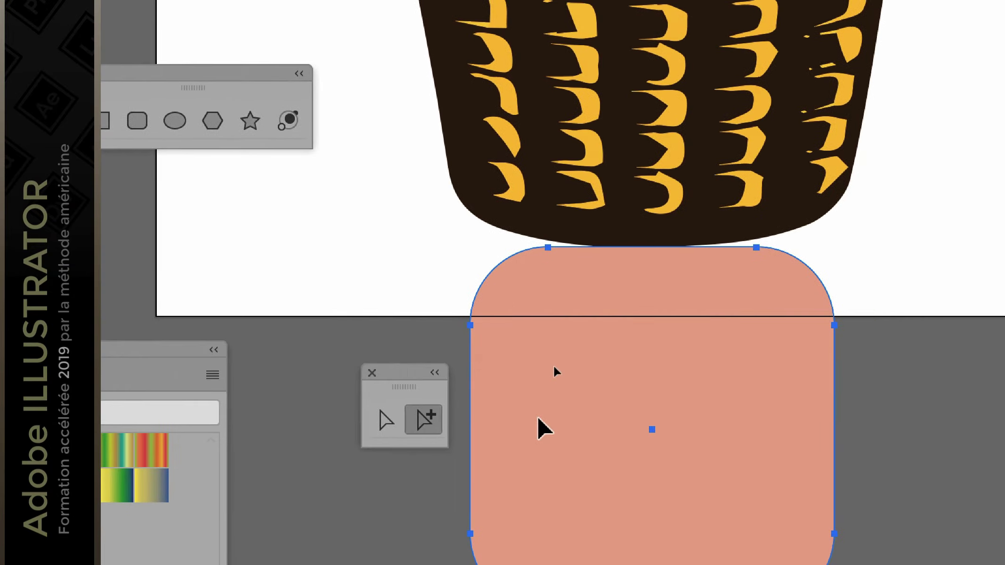
{"action": "left_click_drag", "start_coordinate": [647, 424], "coordinate": [640, 310]}
{"action": "mouse_move", "coordinate": [536, 376]}
{"action": "left_mouse_down"}
{"action": "mouse_move", "coordinate": [551, 354]}
{"action": "mouse_move", "coordinate": [542, 370]}
{"action": "left_mouse_up"}
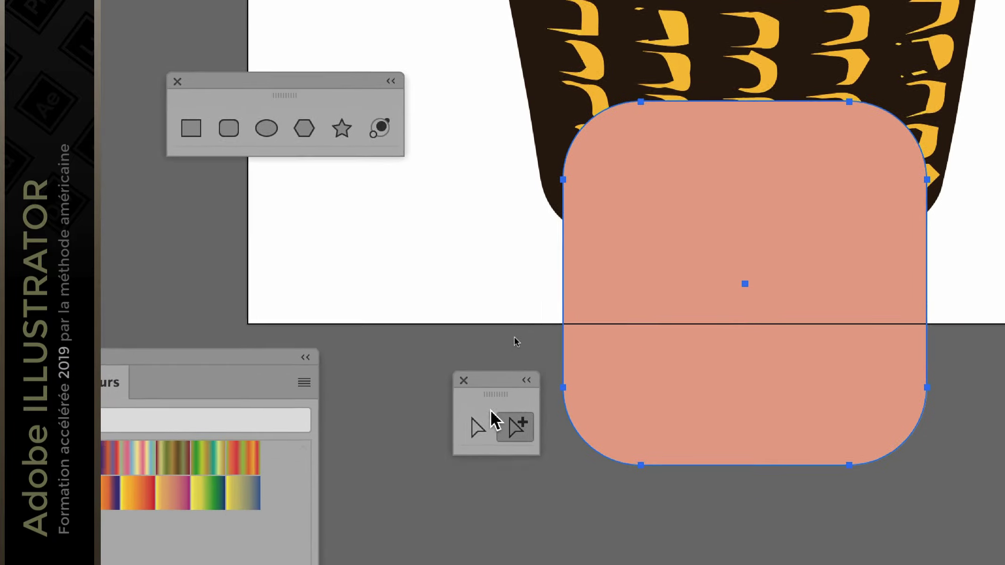
Step: Shift the salmon shape's upper side anchor points outward to the cone's edges so it tapers downward, and return to the Selection tool
{"action": "left_click", "coordinate": [380, 510]}
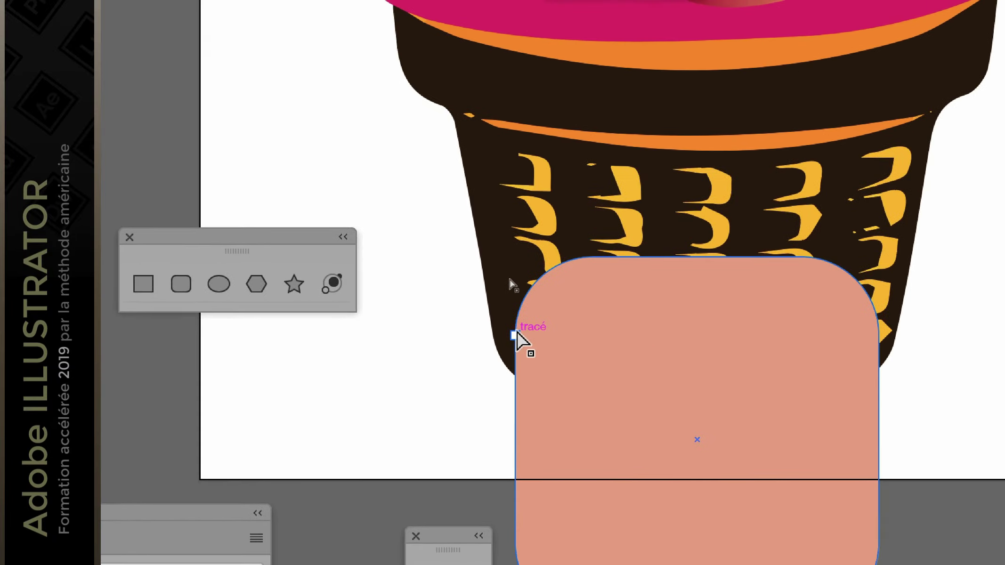
{"action": "left_click_drag", "start_coordinate": [543, 255], "coordinate": [523, 231]}
{"action": "left_click_drag", "start_coordinate": [508, 320], "coordinate": [518, 320]}
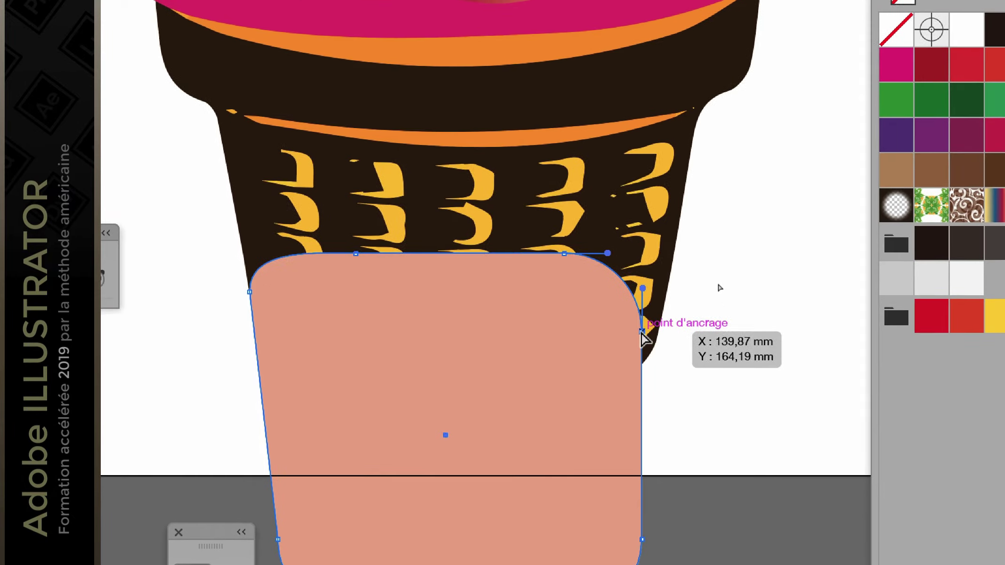
{"action": "left_click_drag", "start_coordinate": [643, 332], "coordinate": [653, 303]}
{"action": "left_click", "coordinate": [665, 342]}
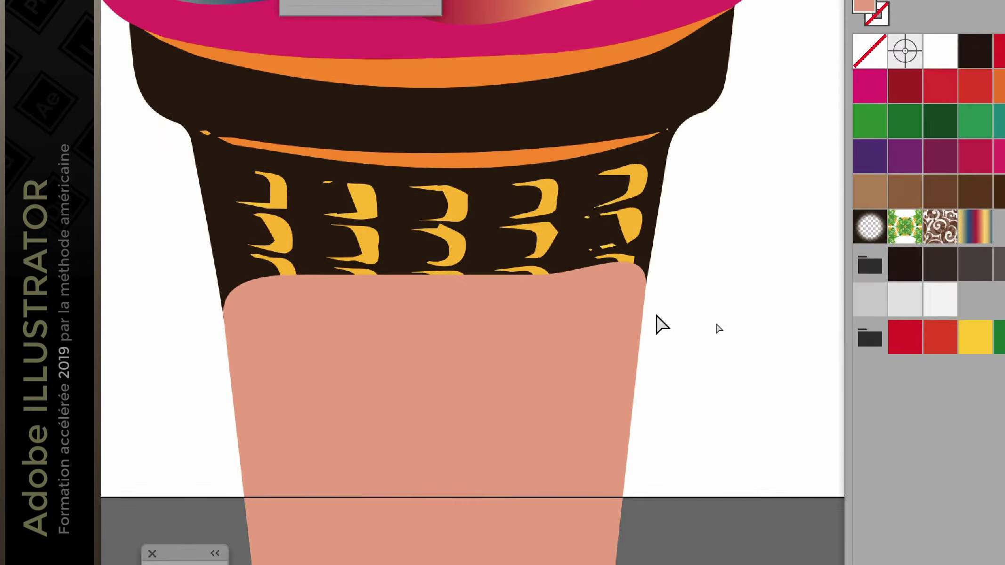
{"action": "left_click", "coordinate": [631, 391]}
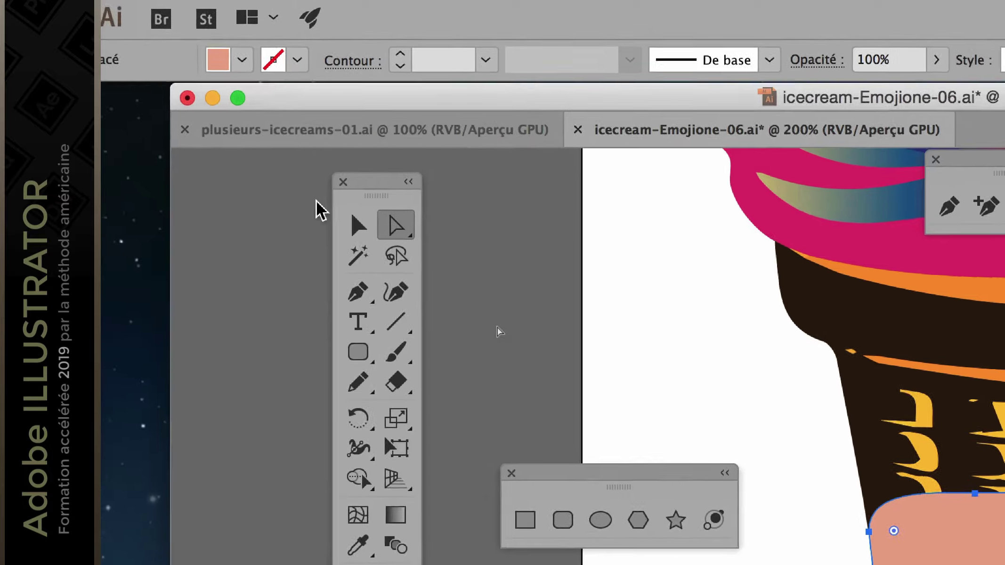
{"action": "left_click", "coordinate": [354, 218]}
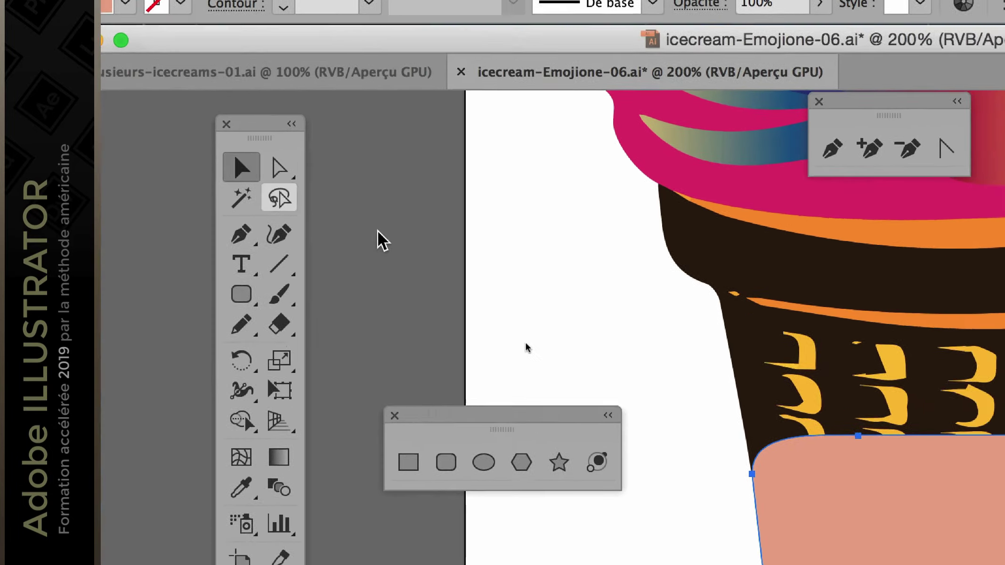
{"action": "left_click", "coordinate": [497, 349]}
{"action": "left_click", "coordinate": [514, 357]}
{"action": "left_click", "coordinate": [515, 178], "text": "shift"}
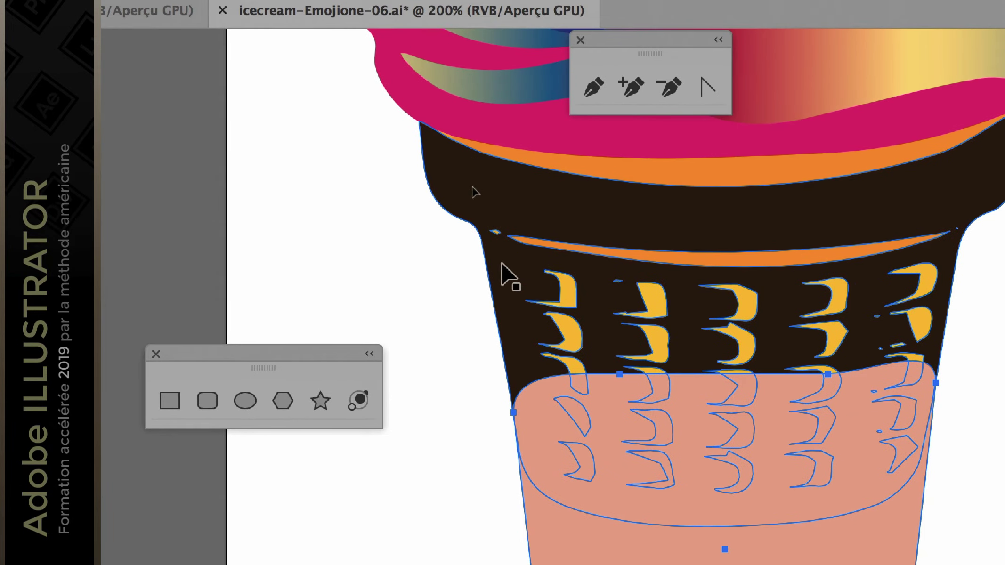
{"action": "left_click", "coordinate": [502, 265], "text": "shift"}
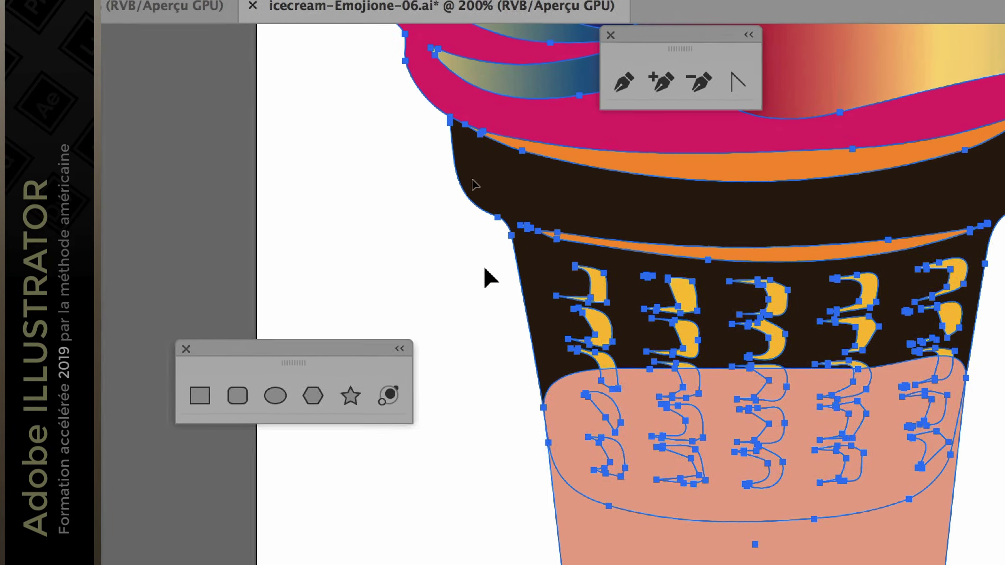
{"action": "left_click", "coordinate": [451, 257]}
{"action": "left_click", "coordinate": [480, 244]}
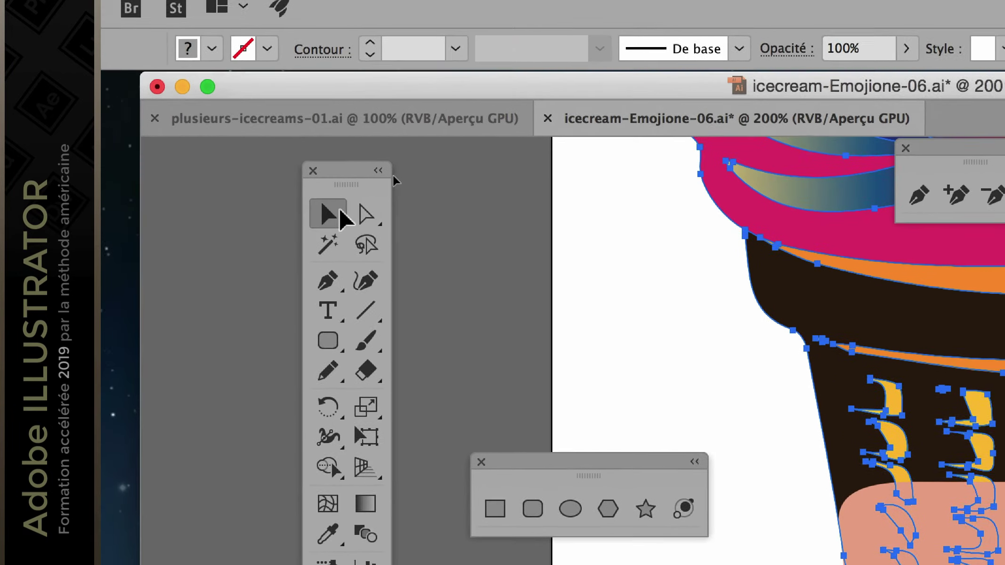
{"action": "left_click", "coordinate": [346, 210]}
{"action": "left_click", "coordinate": [572, 301]}
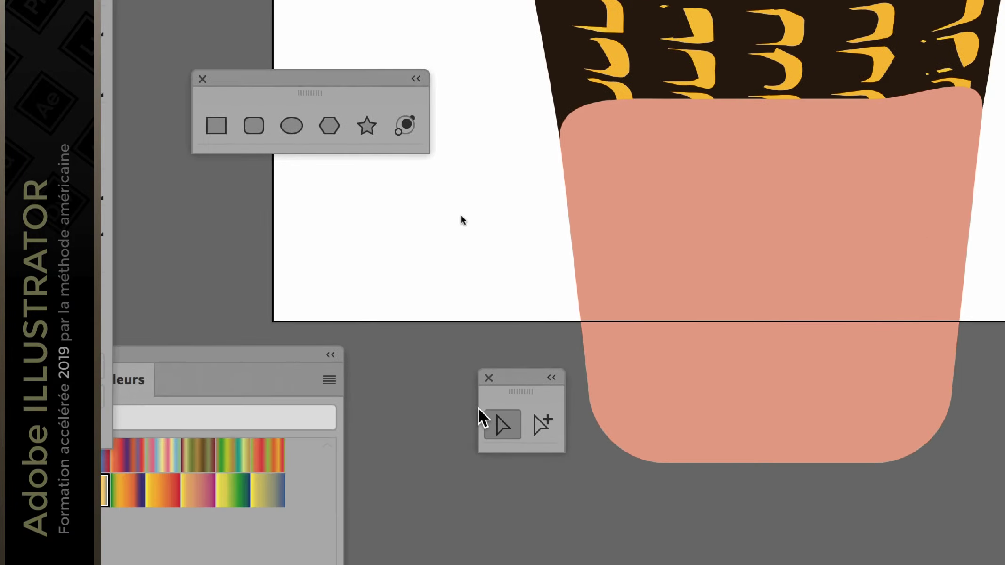
Step: Place the direct selection tools beside the cone and select the brown cone and the salmon shape together with the group selection tool
{"action": "left_click_drag", "start_coordinate": [512, 381], "coordinate": [444, 235]}
{"action": "left_click", "coordinate": [478, 281]}
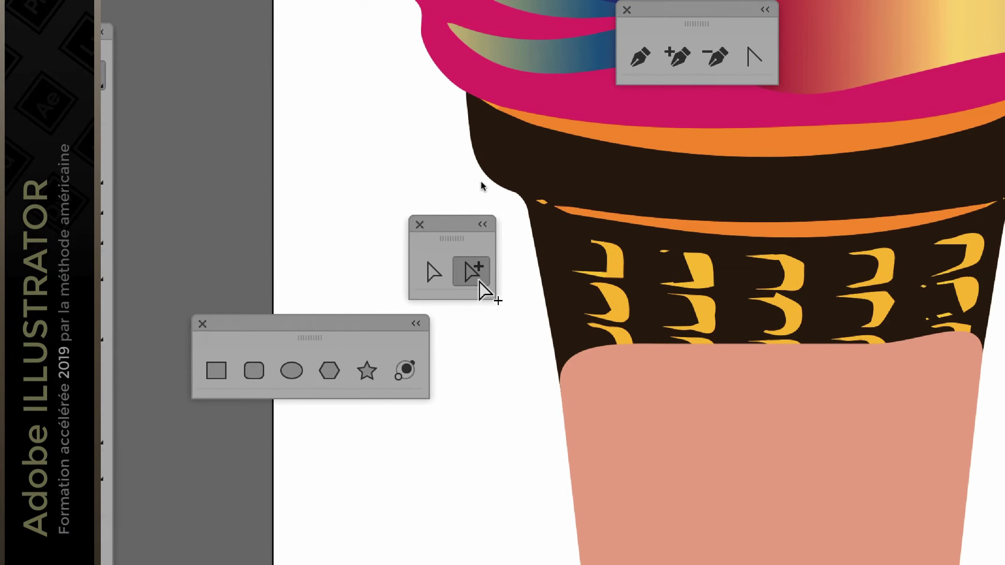
{"action": "left_click", "coordinate": [508, 197]}
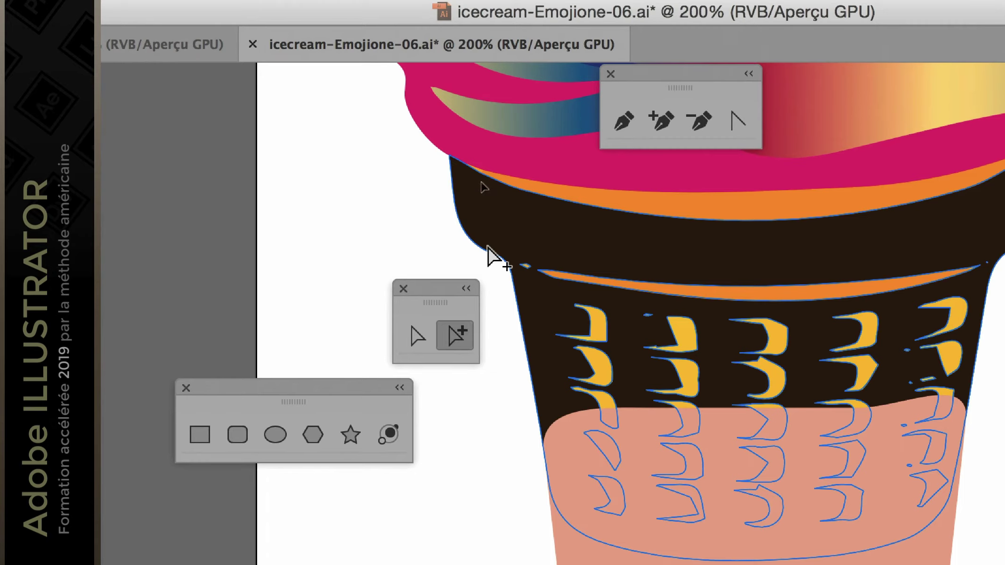
{"action": "left_click", "coordinate": [478, 181]}
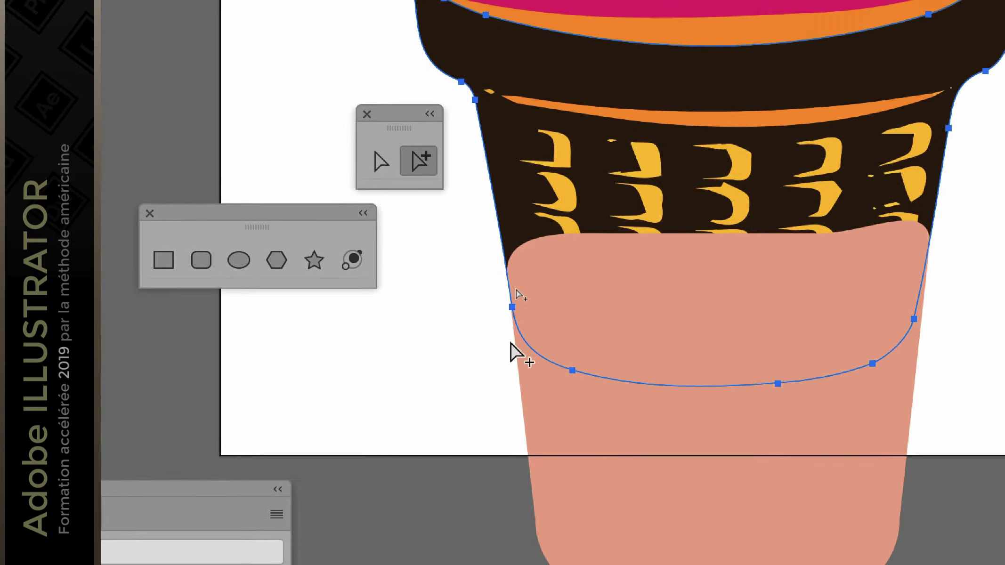
{"action": "left_click", "coordinate": [577, 541]}
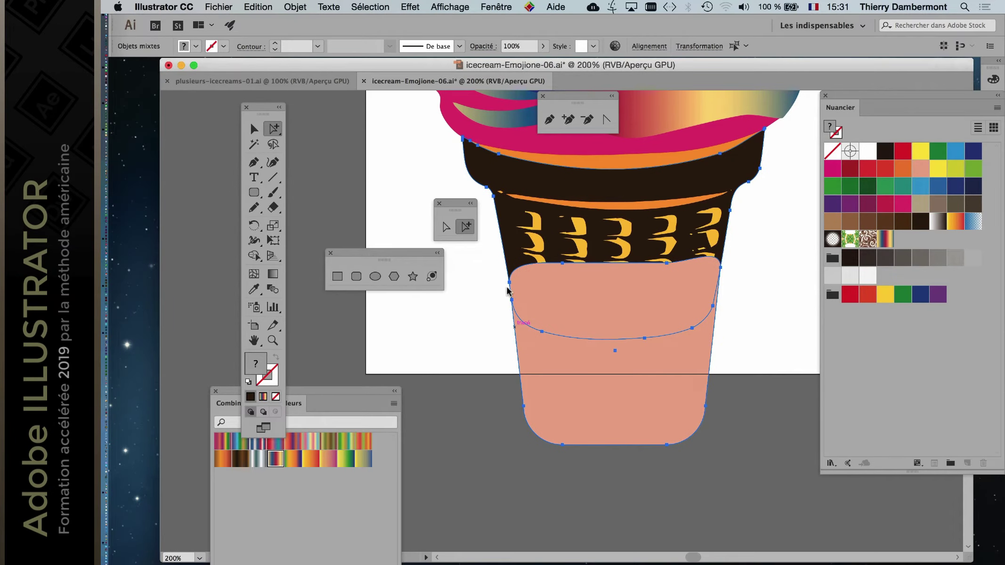
Step: Display the Pathfinder palette and move it beside the cone's upper edge, clear of the pen tools
{"action": "left_click", "coordinate": [496, 7]}
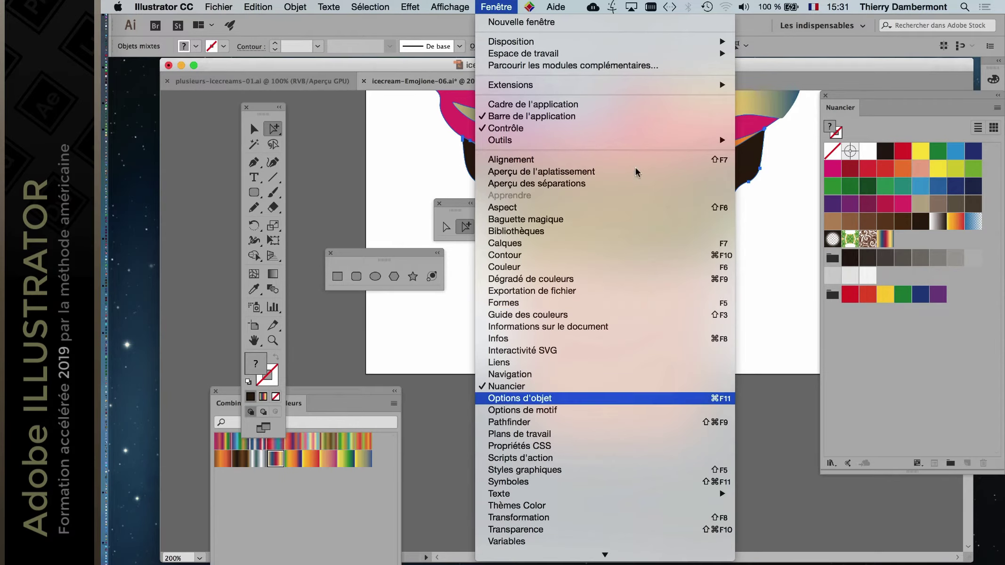
{"action": "key", "text": "Down"}
{"action": "key", "text": "Down"}
{"action": "key", "text": "Return"}
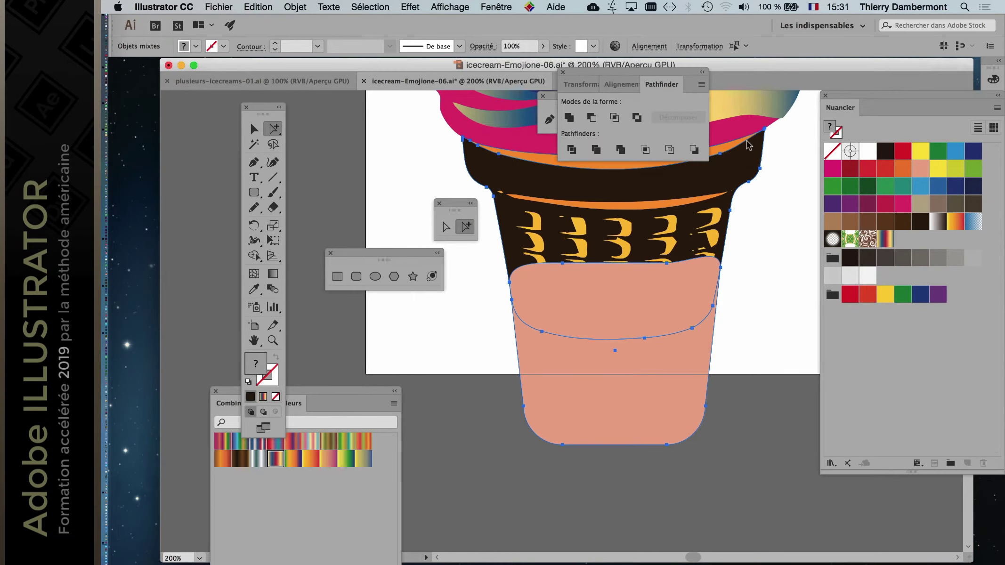
{"action": "left_click_drag", "start_coordinate": [557, 113], "coordinate": [709, 182]}
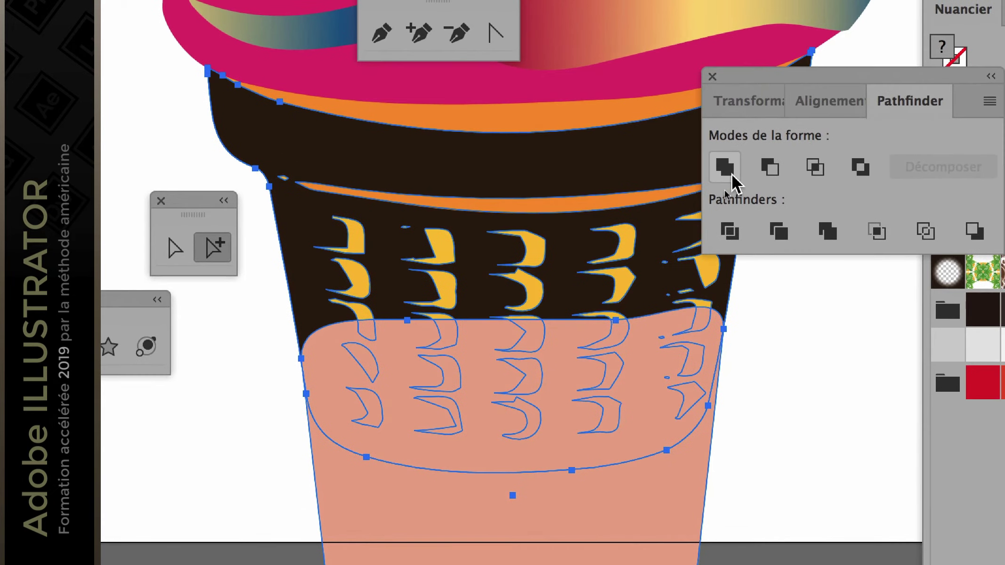
Step: Try to merge the brown cone and the salmon shape with the Réunion shape mode, undo the merge and deselect
{"action": "left_click", "coordinate": [731, 176]}
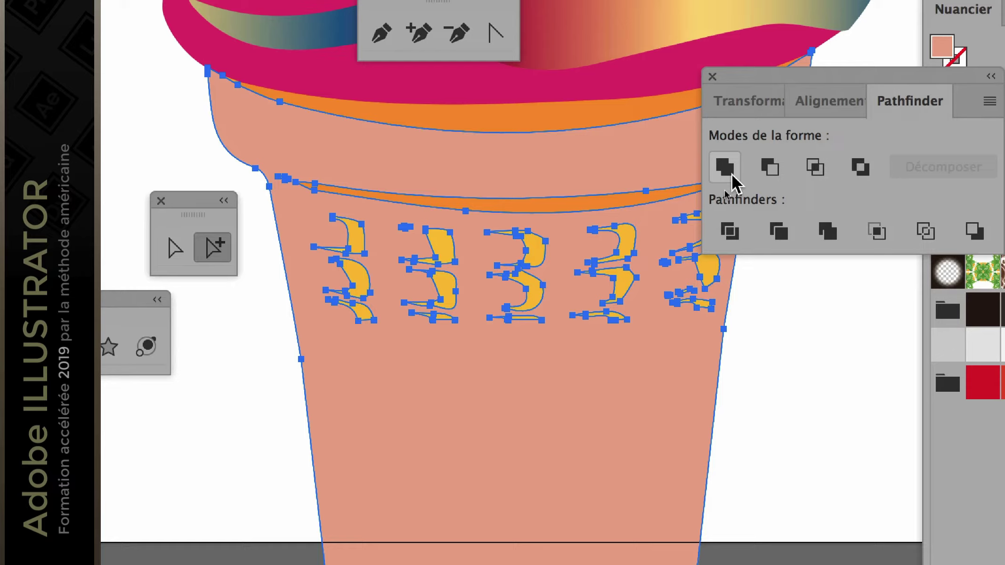
{"action": "left_click", "coordinate": [732, 175]}
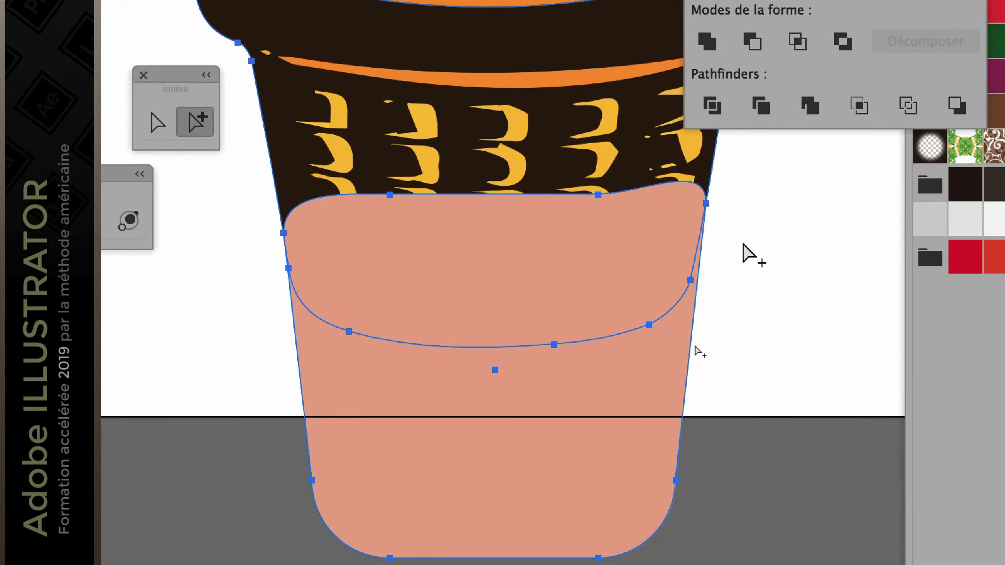
{"action": "left_click", "coordinate": [761, 368]}
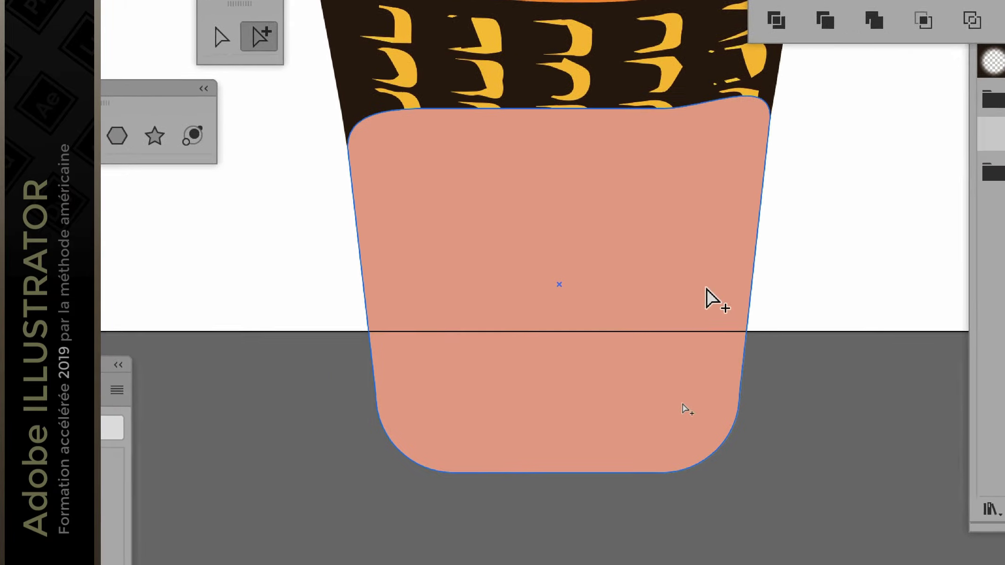
Step: Select the salmon shape and send it to the back (Arrière-plan), behind the brown cone
{"action": "left_click", "coordinate": [650, 455]}
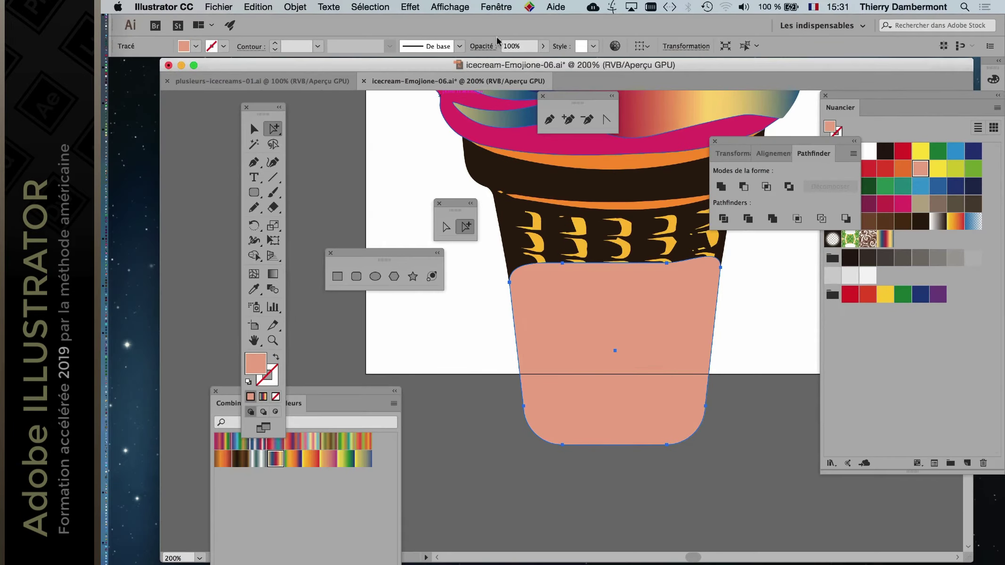
{"action": "left_click", "coordinate": [295, 6]}
{"action": "mouse_move", "coordinate": [314, 34]}
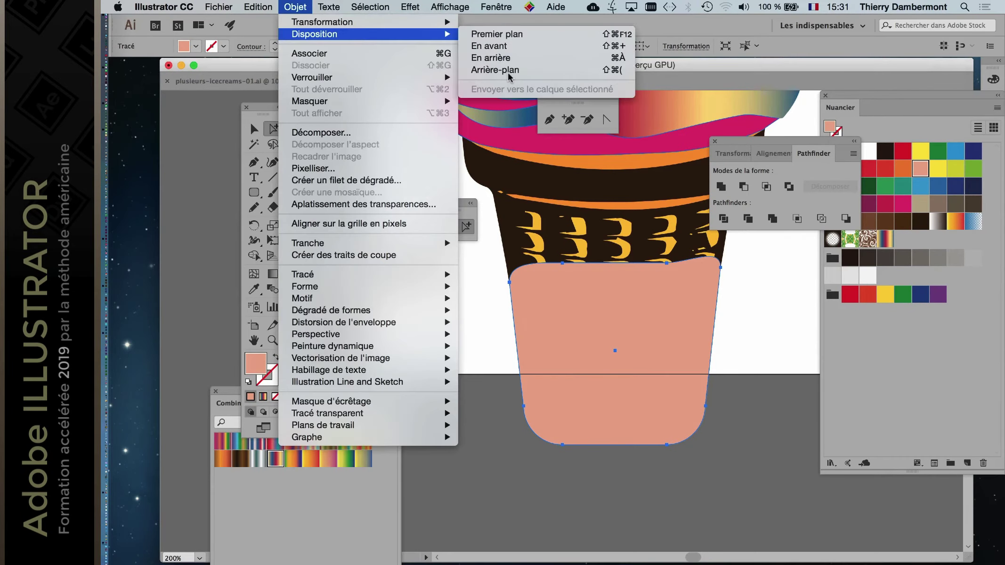
{"action": "key", "text": "Return"}
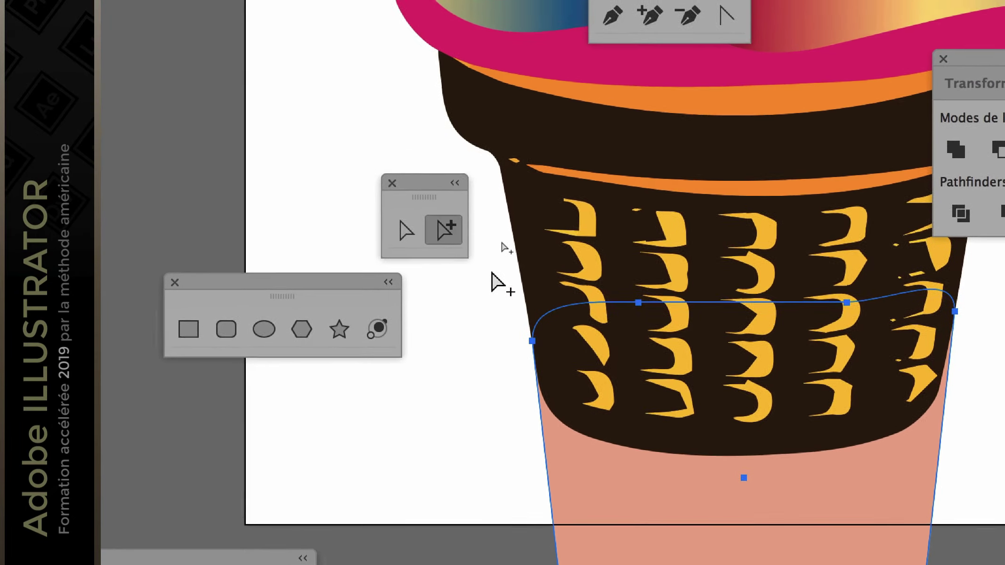
Step: Select the brown cone and the salmon shape together, merge them with the Réunion shape mode and deselect
{"action": "left_click", "coordinate": [506, 278]}
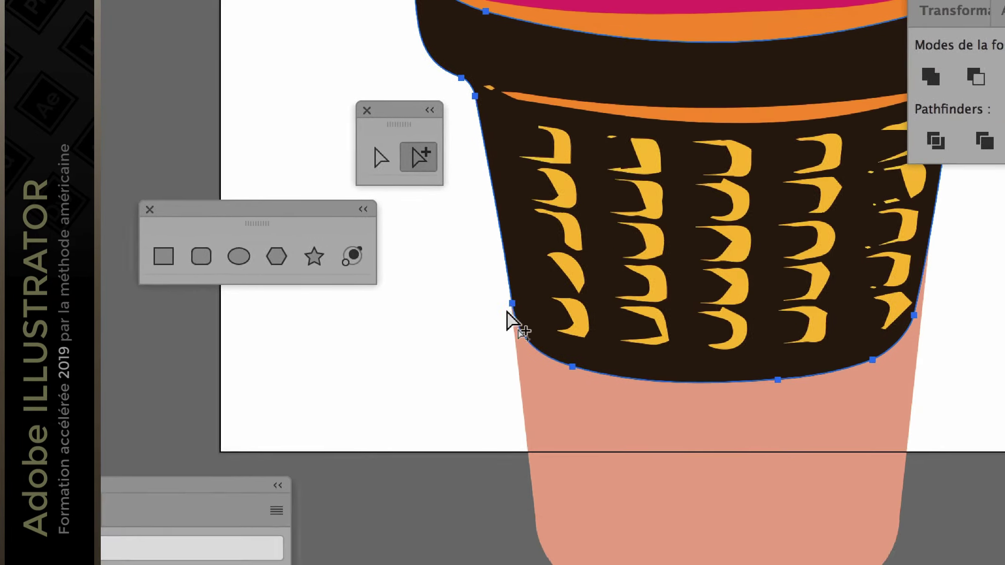
{"action": "left_click", "coordinate": [515, 338], "text": "shift"}
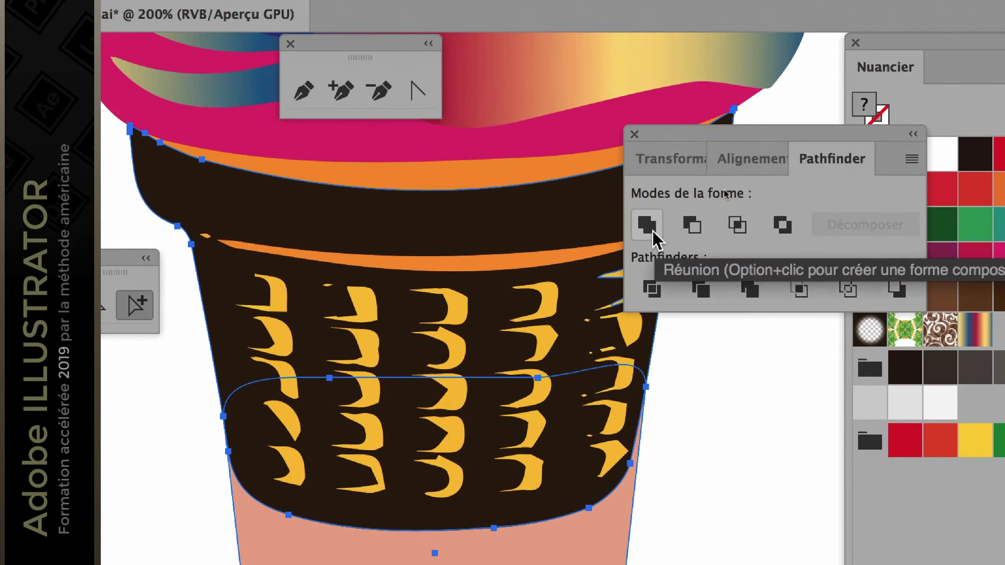
{"action": "left_click", "coordinate": [653, 231]}
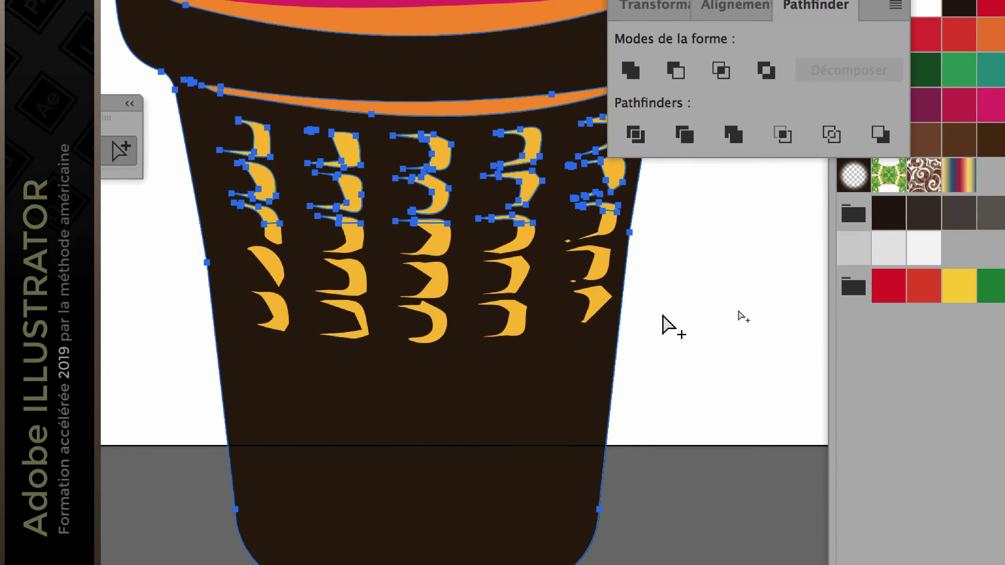
{"action": "left_click", "coordinate": [671, 328]}
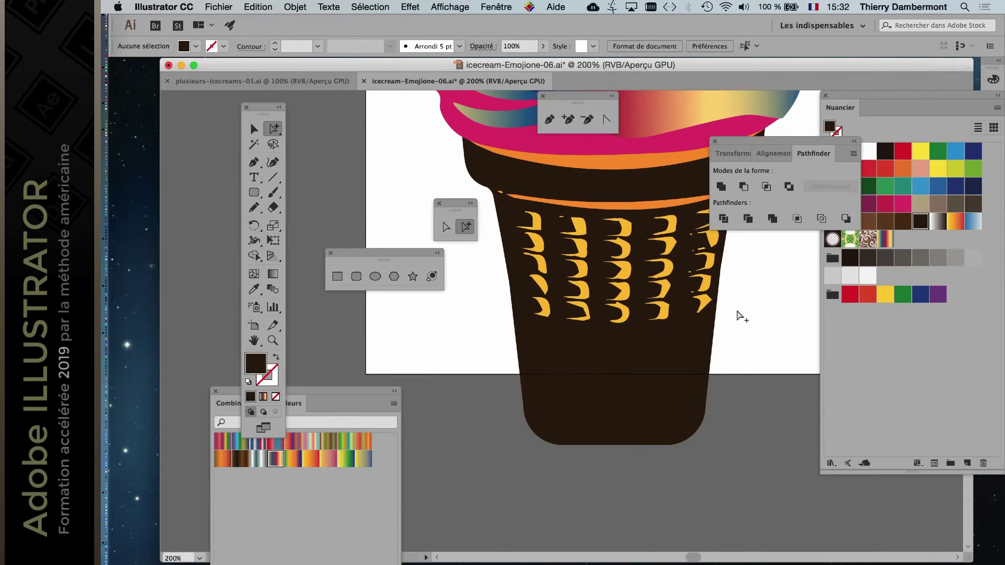
Step: Select the merged brown cone and redraw its two lower corners with the Pencil tool for a rounder base
{"action": "key", "text": "super+minus"}
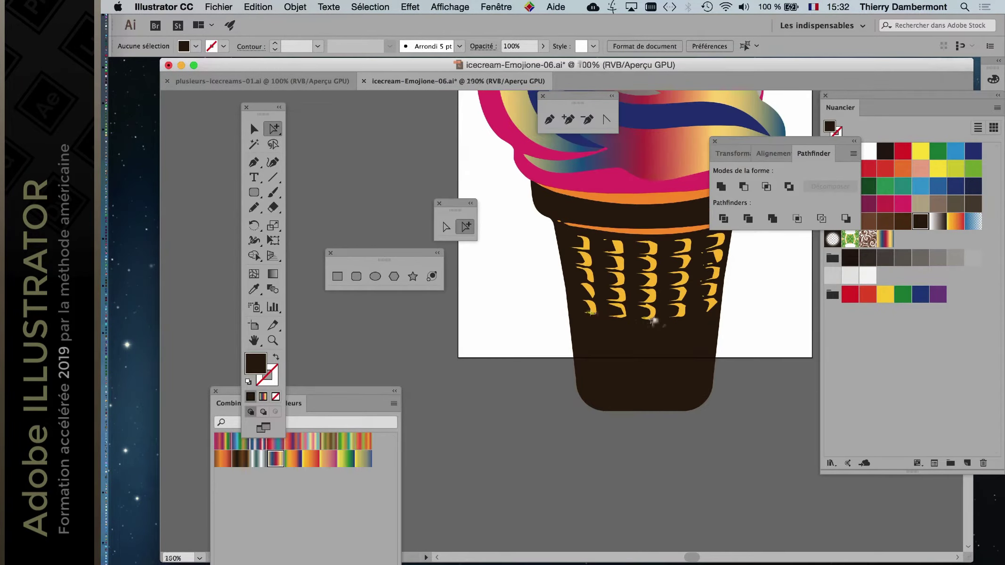
{"action": "key", "text": "super+minus"}
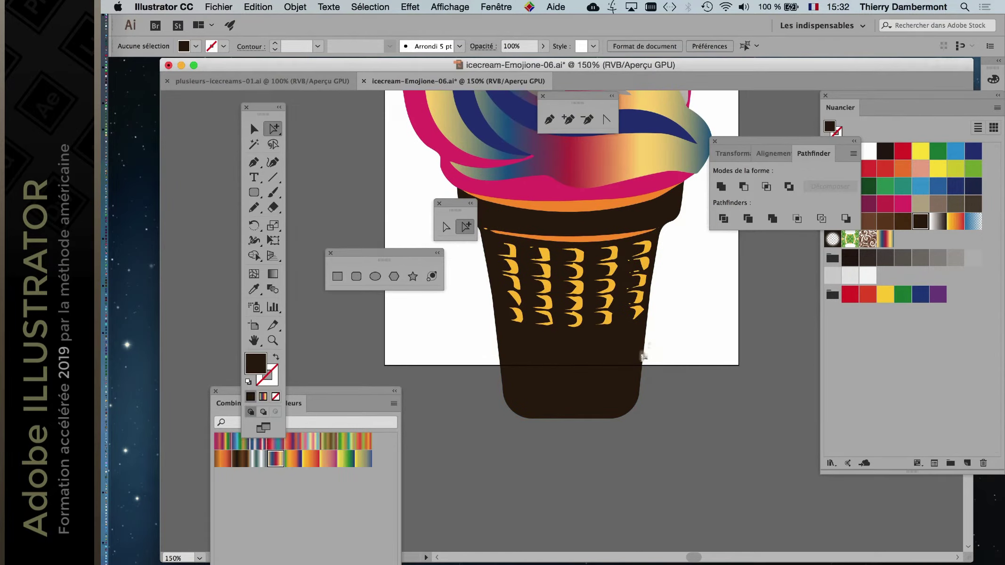
{"action": "key", "text": "super+minus"}
{"action": "key", "text": "super+plus"}
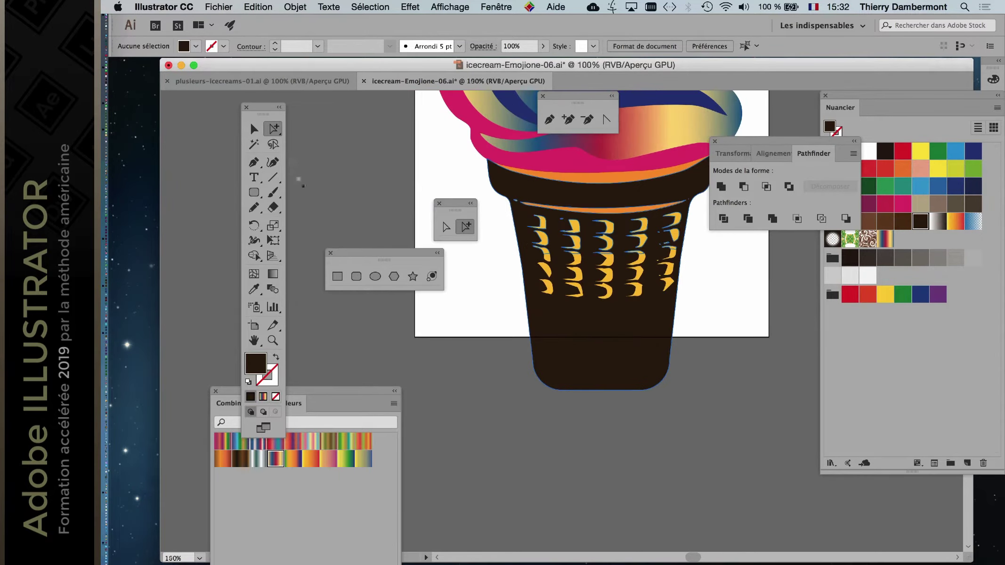
{"action": "left_click", "coordinate": [537, 358]}
{"action": "left_click", "coordinate": [255, 209]}
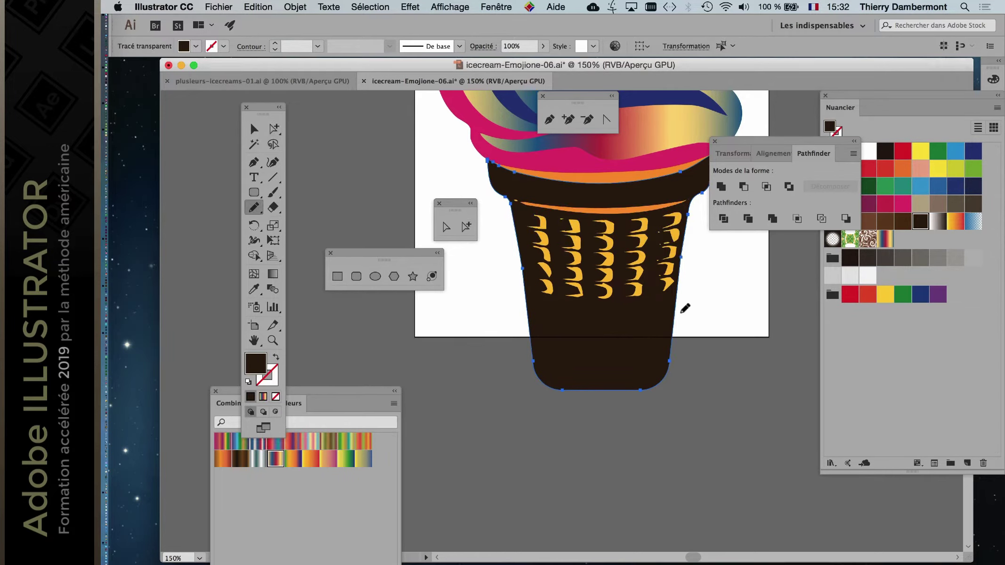
{"action": "mouse_move", "coordinate": [649, 345]}
{"action": "left_mouse_down"}
{"action": "mouse_move", "coordinate": [538, 351]}
{"action": "mouse_move", "coordinate": [563, 384]}
{"action": "left_mouse_up"}
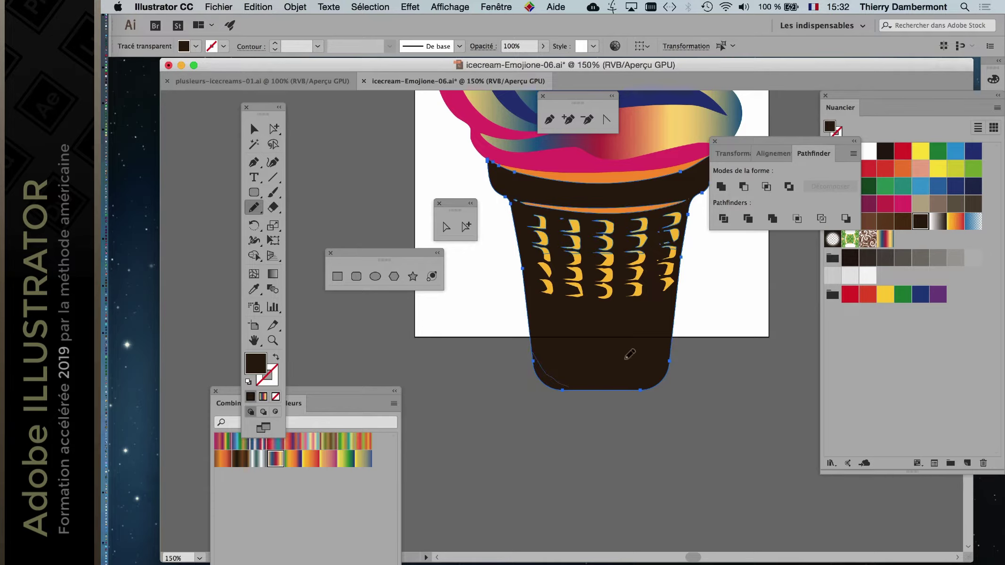
{"action": "left_click_drag", "start_coordinate": [639, 388], "coordinate": [673, 331]}
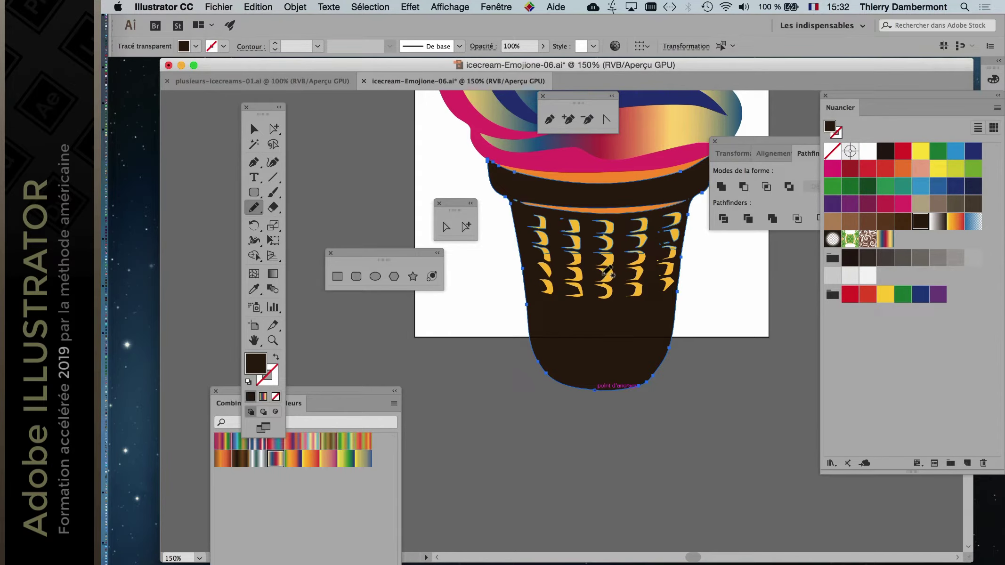
Step: Deselect the whole ice cream group and select only the merged brown cone with the group selection tool
{"action": "scroll", "coordinate": [604, 277], "scroll_direction": "up", "scroll_amount": 1}
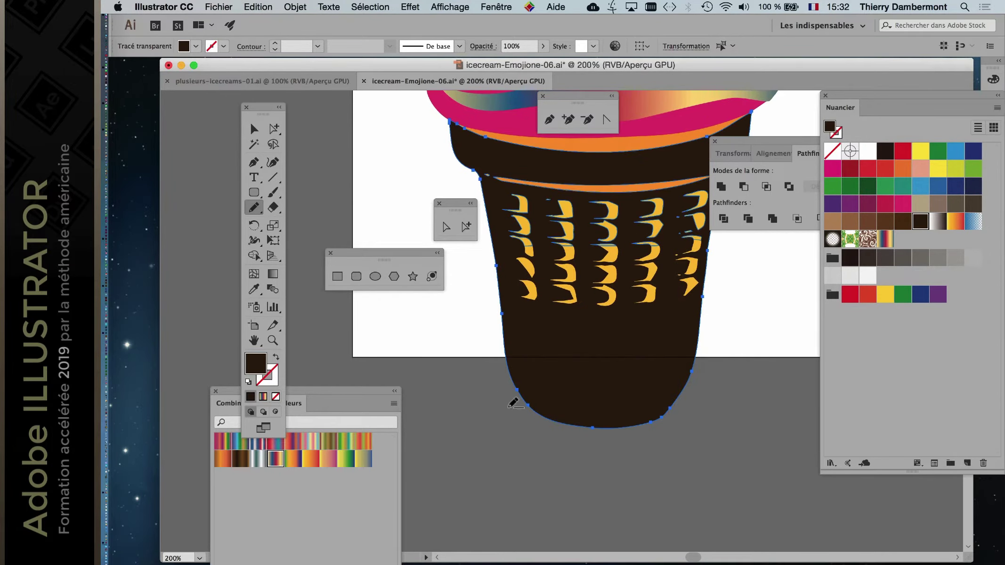
{"action": "key", "text": "v"}
{"action": "left_click", "coordinate": [571, 407]}
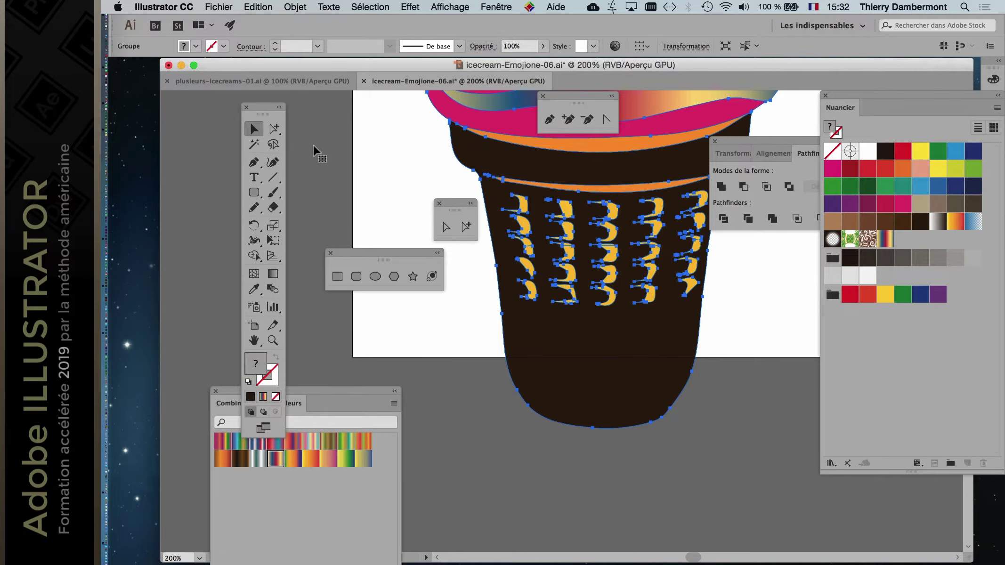
{"action": "key", "text": "a"}
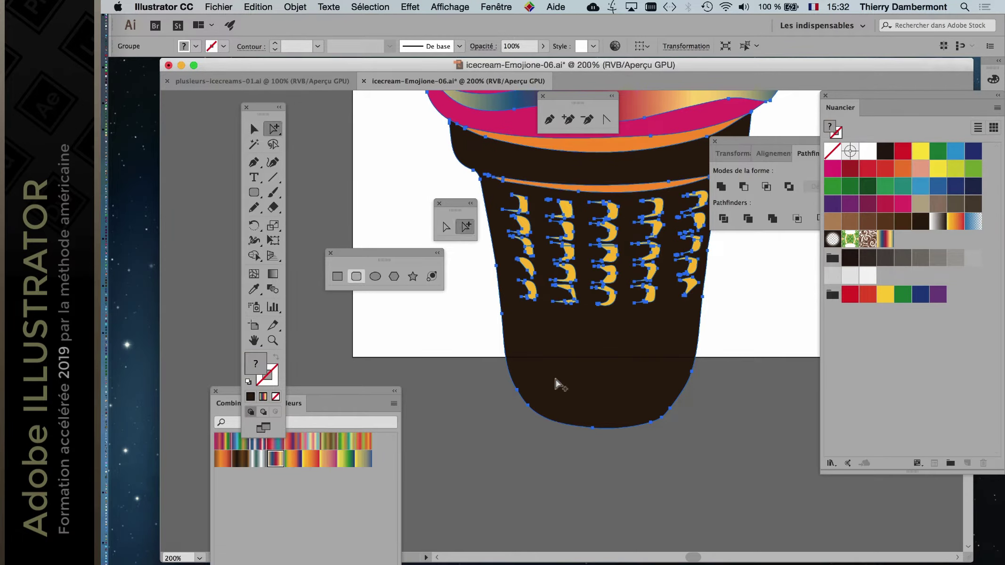
{"action": "key", "text": "super+shift+a"}
{"action": "left_click", "coordinate": [556, 380]}
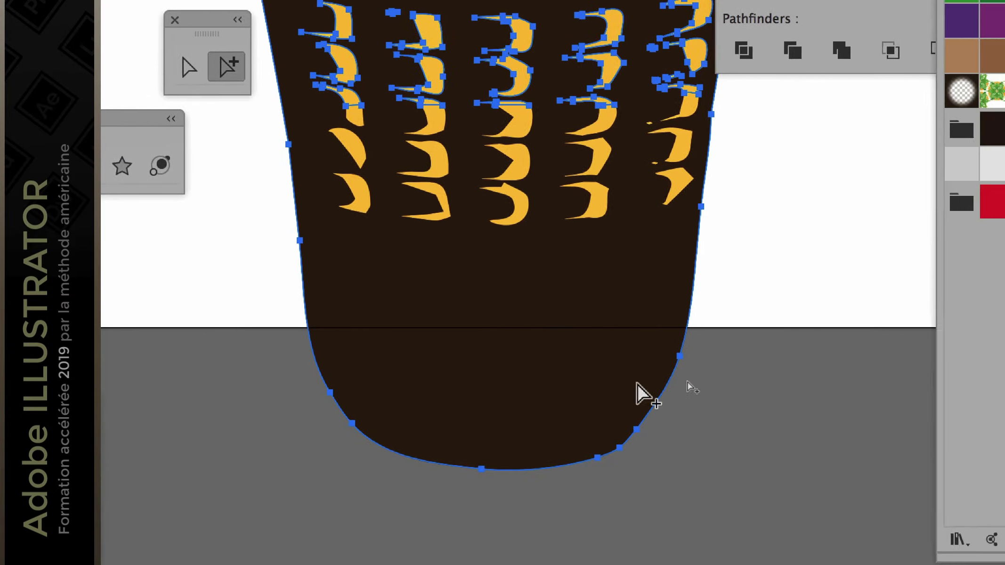
{"action": "left_click", "coordinate": [857, 389]}
{"action": "left_click", "coordinate": [819, 383]}
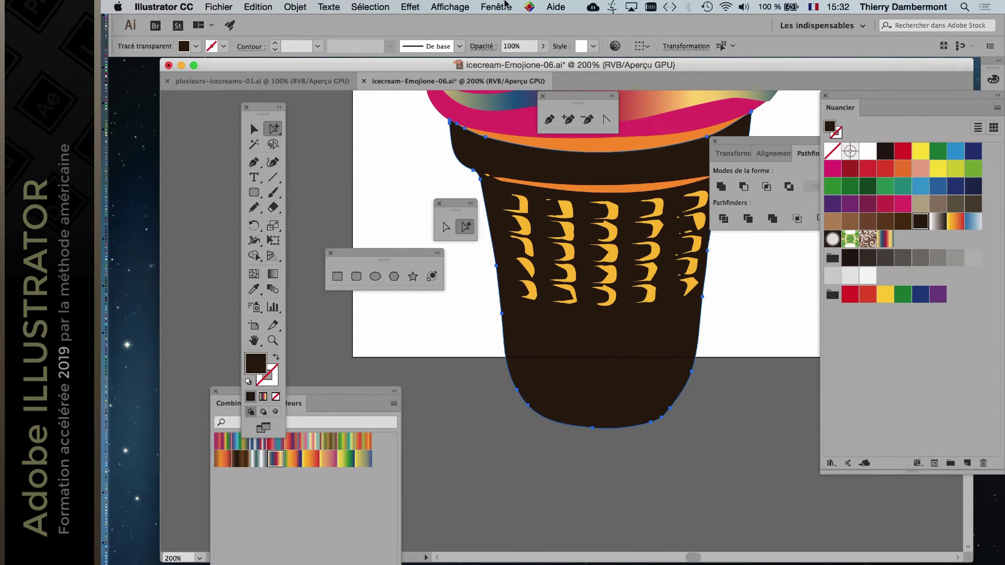
Step: Display the Calques palette, move it over the artwork beside the Nuancier and reduce its height
{"action": "scroll", "coordinate": [526, 135], "scroll_direction": "right", "scroll_amount": 3}
{"action": "left_click", "coordinate": [496, 6]}
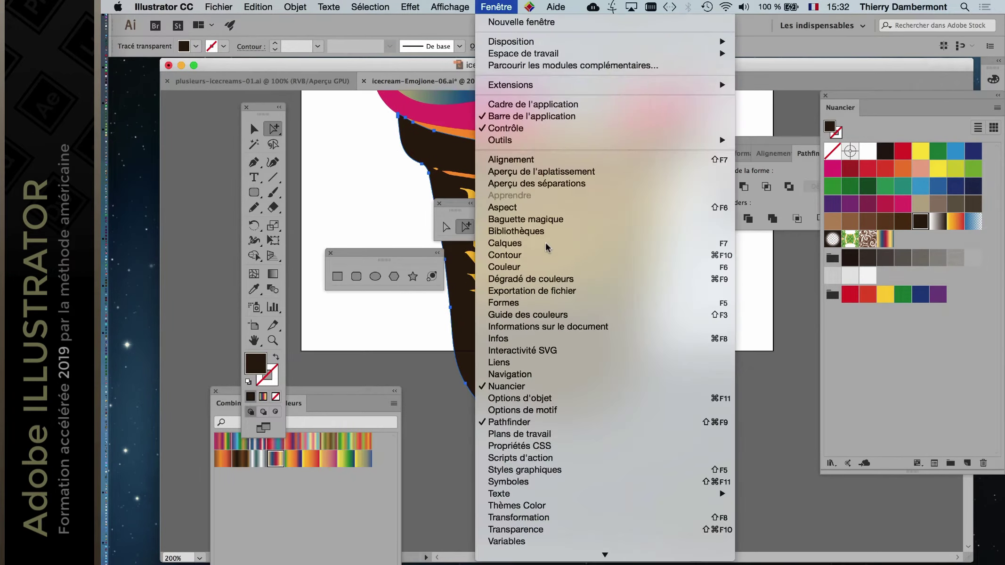
{"action": "left_click", "coordinate": [719, 244]}
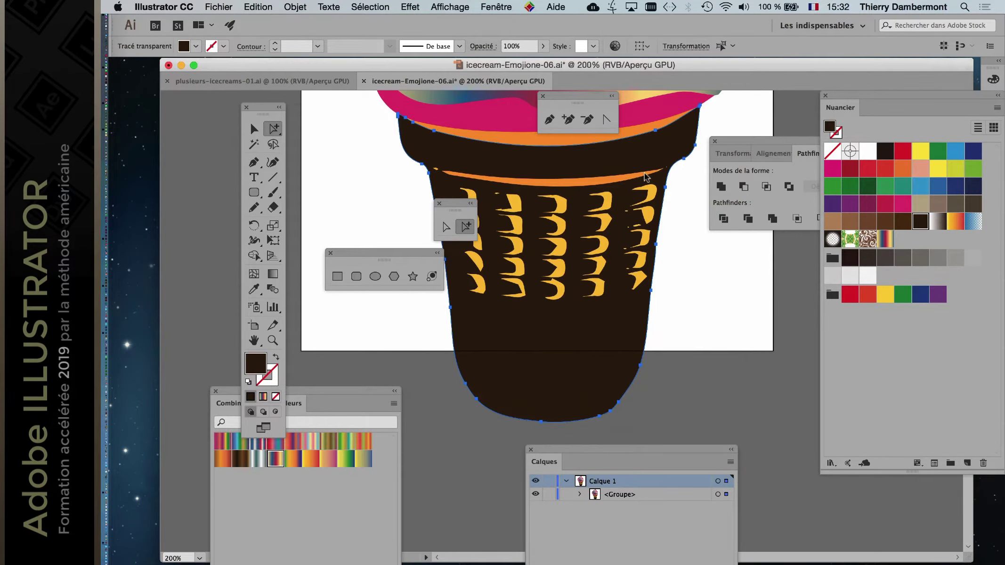
{"action": "left_click_drag", "start_coordinate": [632, 462], "coordinate": [678, 143]}
{"action": "left_click_drag", "start_coordinate": [783, 423], "coordinate": [780, 378]}
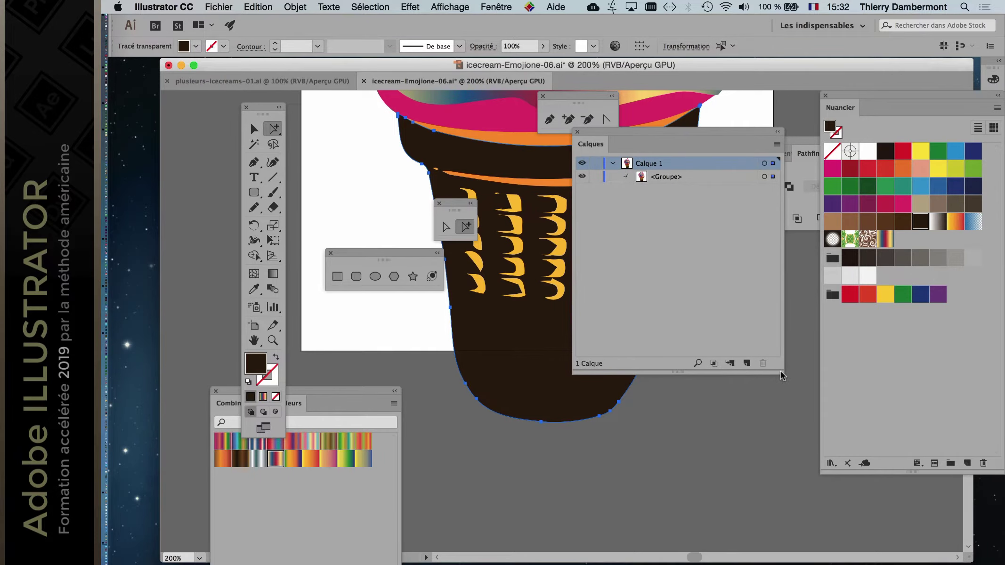
Step: Enlarge the Calques palette and lock the merged brown cone's transparent path near the end of the group's list
{"action": "left_click_drag", "start_coordinate": [786, 399], "coordinate": [865, 489]}
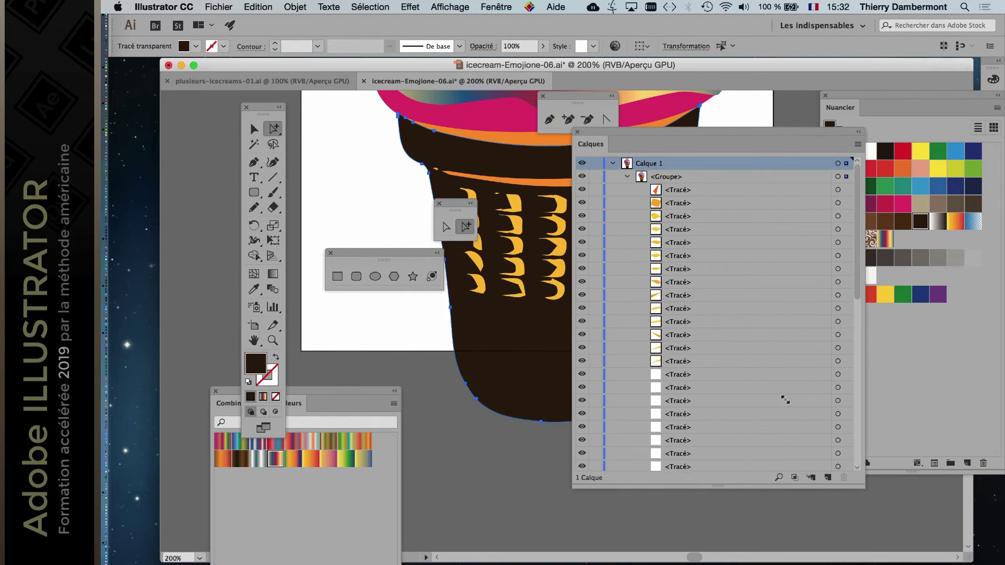
{"action": "scroll", "coordinate": [795, 410], "scroll_direction": "down", "scroll_amount": 10}
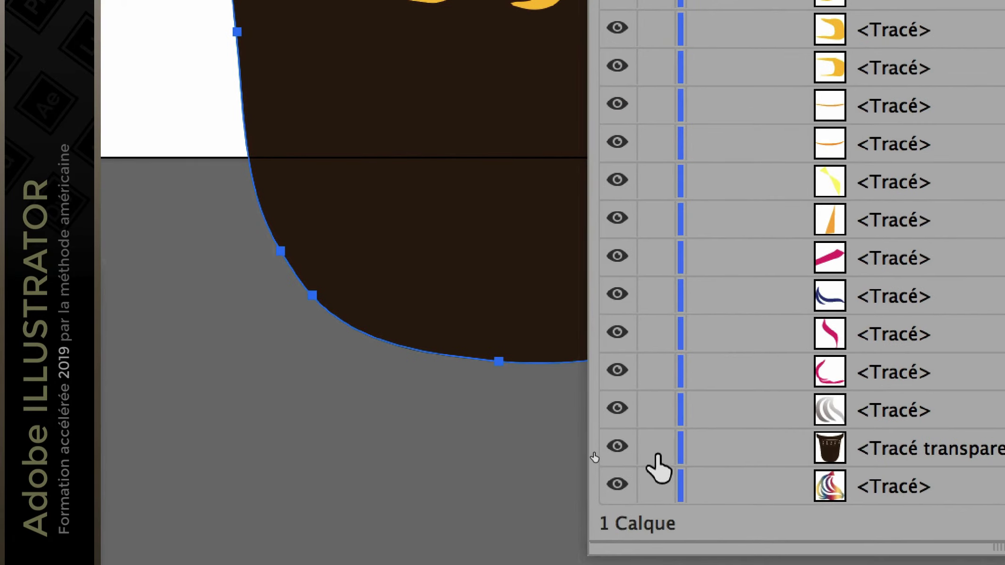
{"action": "left_click", "coordinate": [658, 454]}
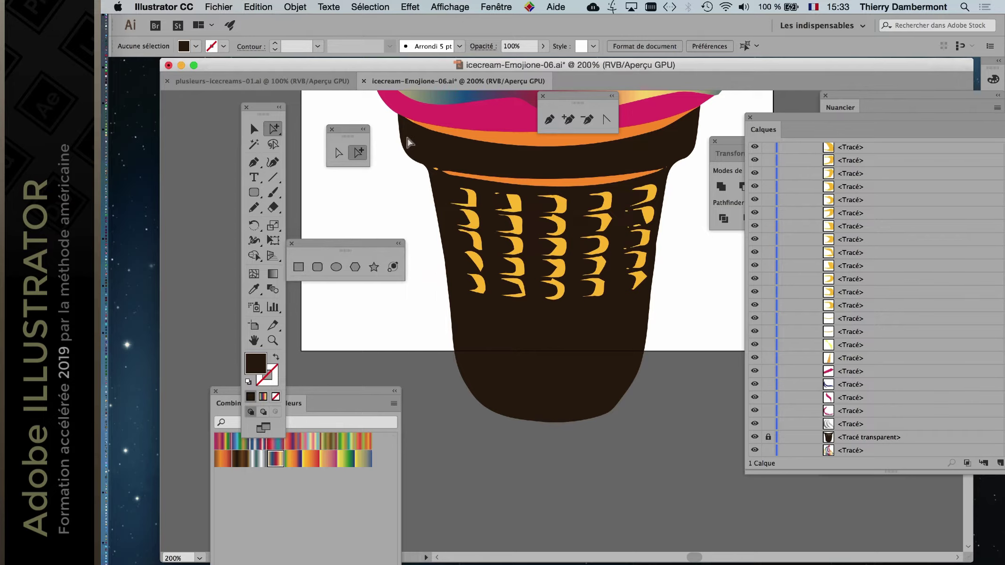
Step: Duplicate the yellow waffle marks onto the lower part of the cone and move the shape tools palette below the artwork
{"action": "scroll", "coordinate": [558, 335], "scroll_direction": "up", "scroll_amount": 1}
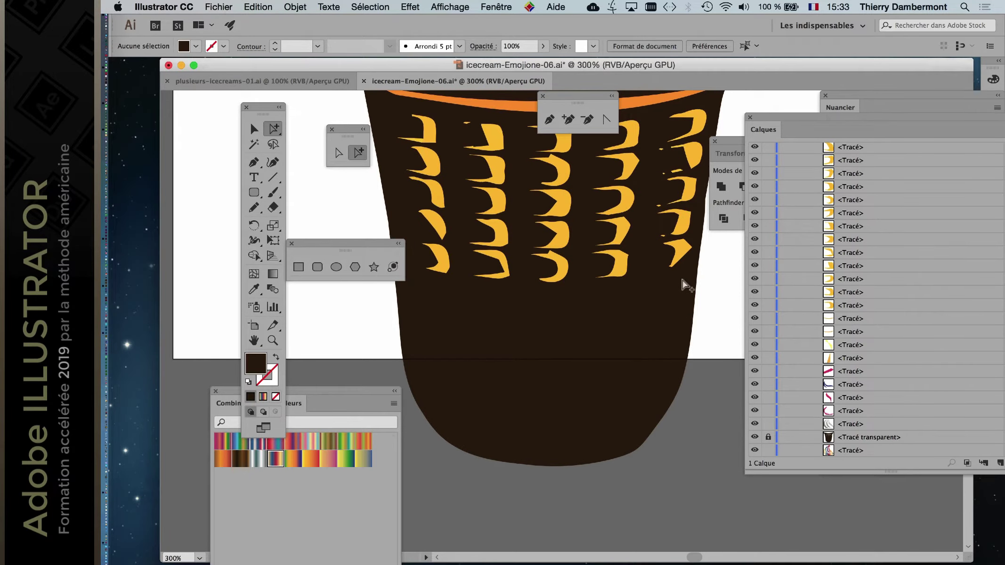
{"action": "left_click_drag", "start_coordinate": [684, 285], "coordinate": [672, 427]}
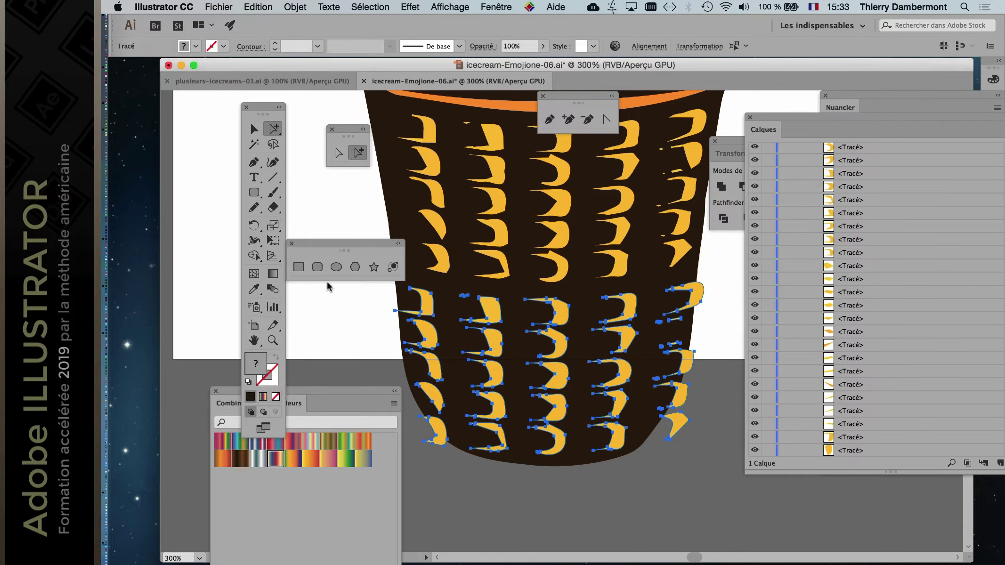
{"action": "left_click_drag", "start_coordinate": [384, 245], "coordinate": [649, 511]}
Step: Narrow the copied yellow marks from both sides with Free Transform so they fit within the cone's width
{"action": "key", "text": "e"}
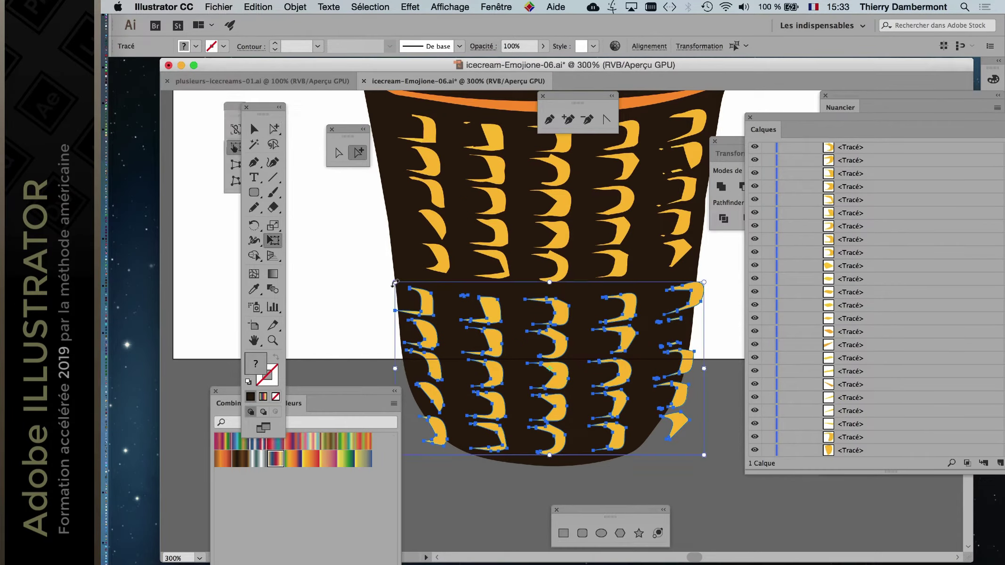
{"action": "left_click_drag", "start_coordinate": [395, 282], "coordinate": [419, 289]}
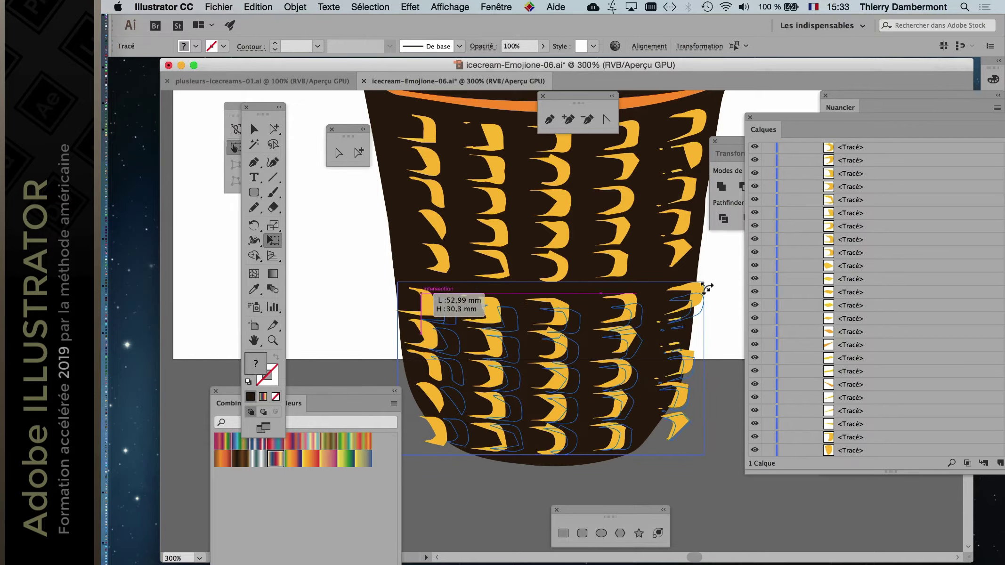
{"action": "left_click_drag", "start_coordinate": [701, 292], "coordinate": [678, 293]}
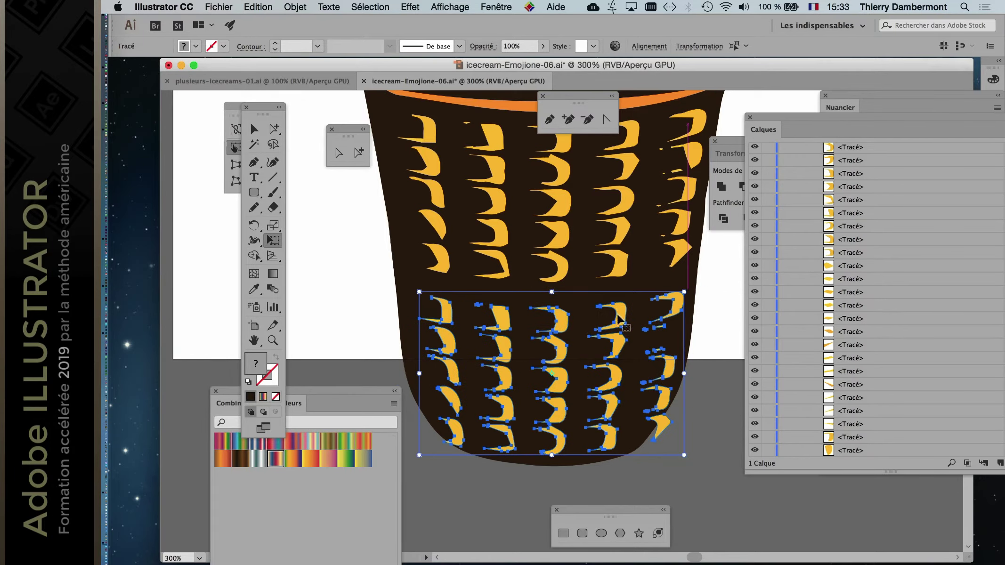
{"action": "left_click_drag", "start_coordinate": [617, 324], "coordinate": [617, 314]}
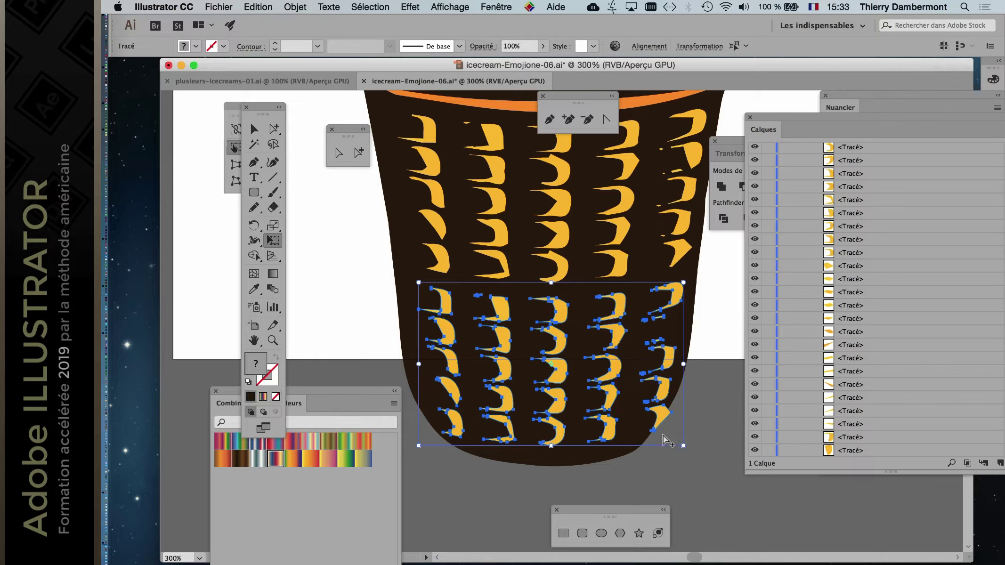
{"action": "key", "text": "super+shift+a"}
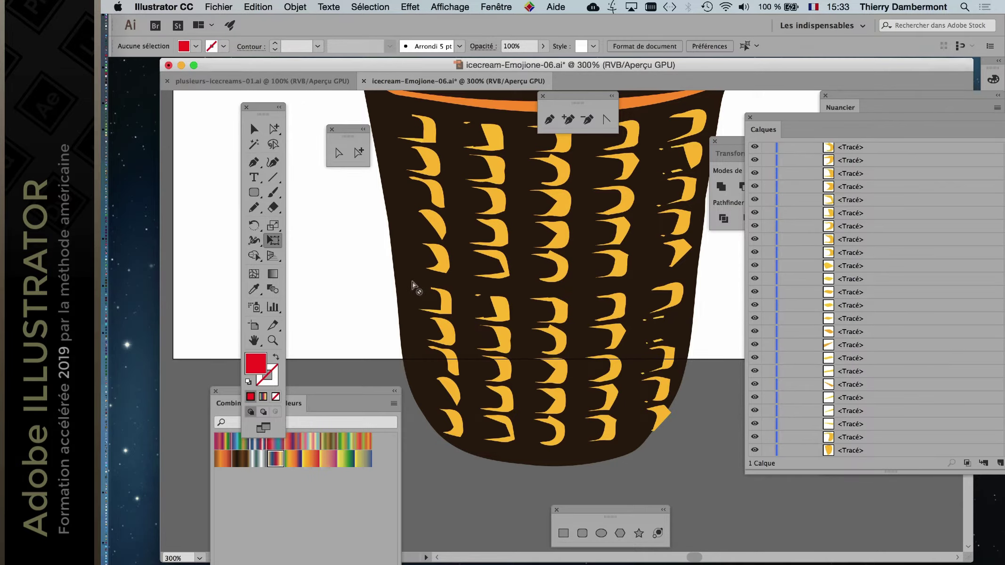
{"action": "left_click_drag", "start_coordinate": [419, 291], "coordinate": [674, 448]}
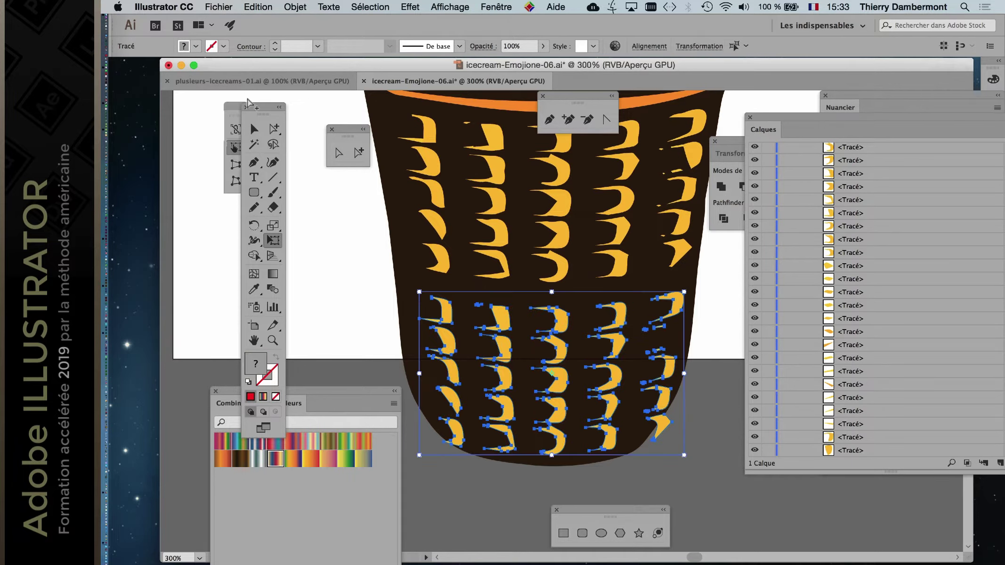
Step: Free-distort the copied marks by pulling their two lower corners inward to follow the cone's tapered base
{"action": "left_click_drag", "start_coordinate": [242, 107], "coordinate": [173, 102]}
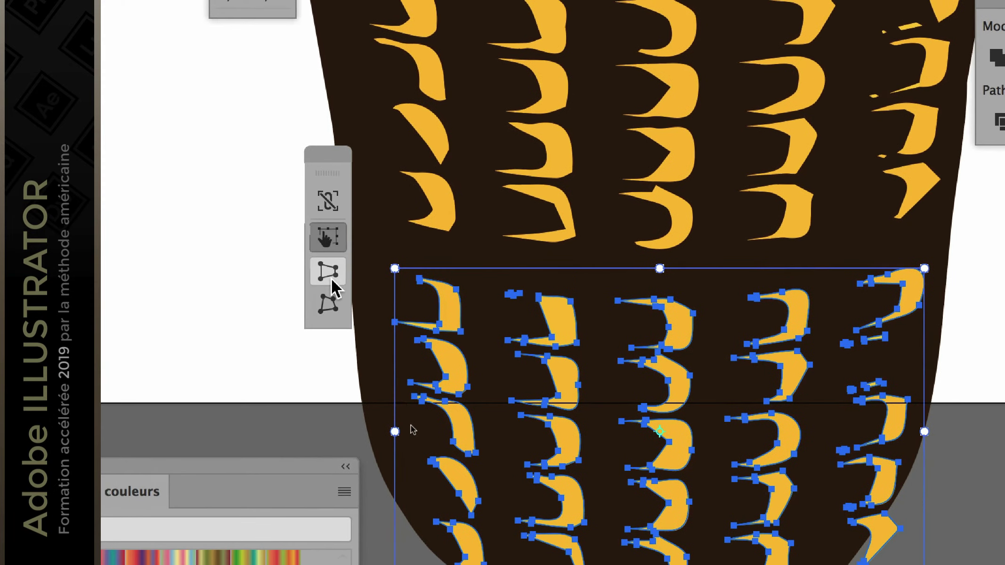
{"action": "left_click", "coordinate": [333, 298]}
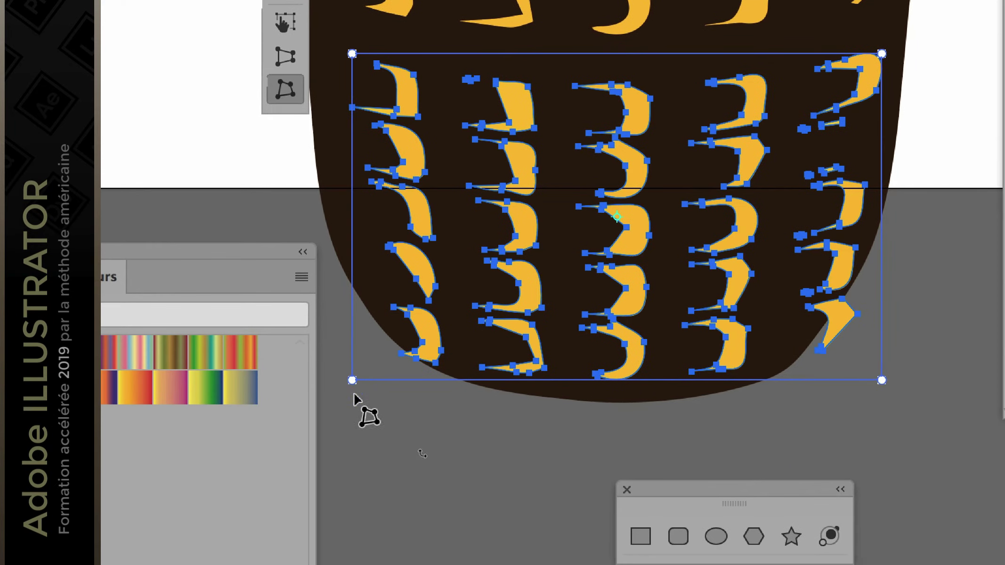
{"action": "left_click_drag", "start_coordinate": [359, 384], "coordinate": [372, 399]}
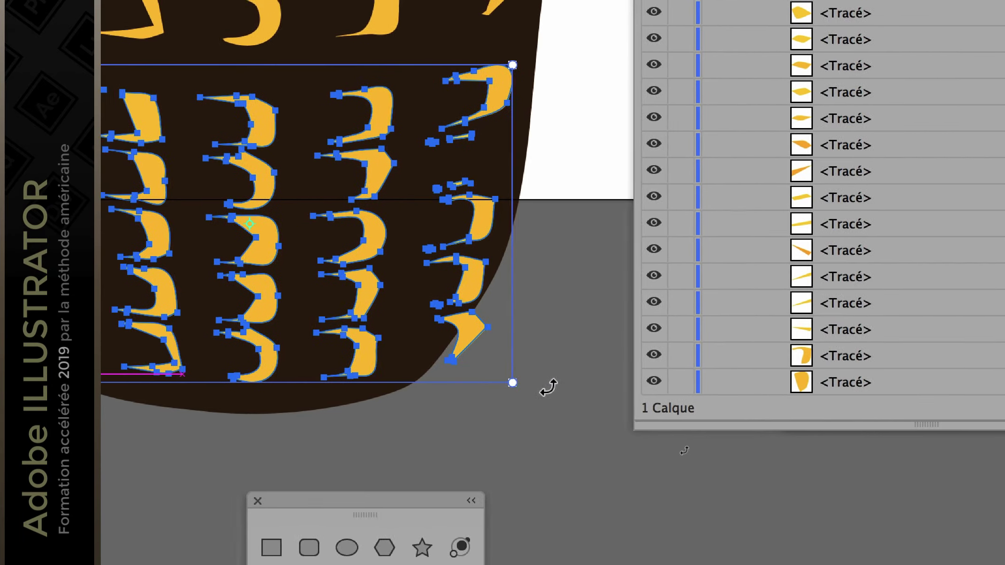
{"action": "left_click_drag", "start_coordinate": [538, 386], "coordinate": [466, 369]}
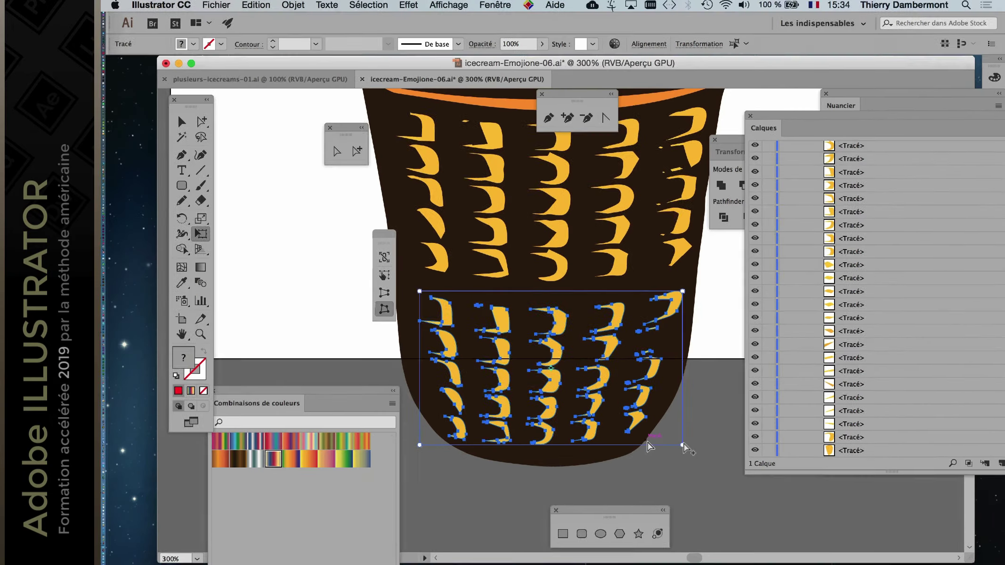
{"action": "left_click_drag", "start_coordinate": [683, 446], "coordinate": [693, 445]}
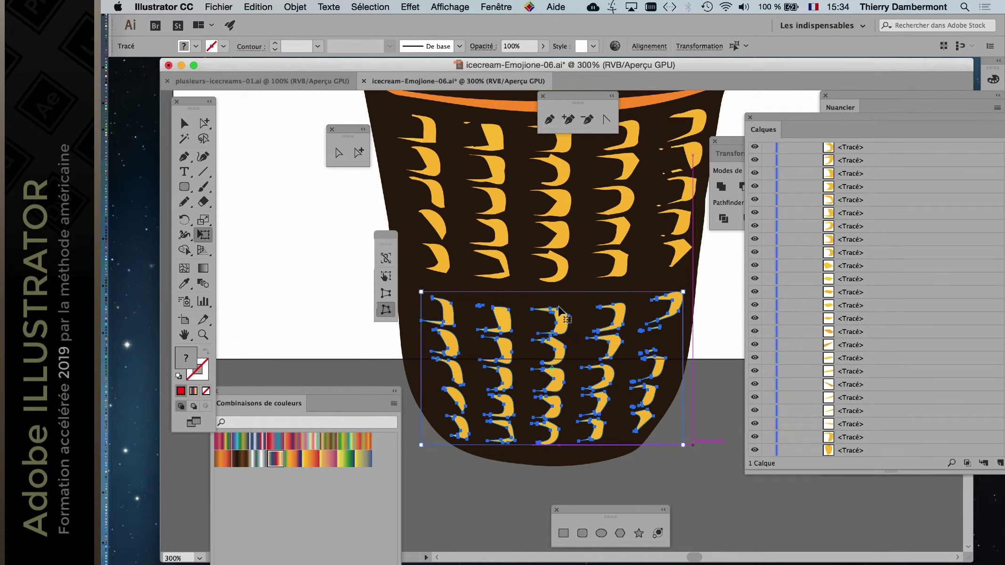
Step: Move the distorted marks up close to the original rows, nudge them sideways into alignment and deselect
{"action": "left_click_drag", "start_coordinate": [560, 311], "coordinate": [555, 296]}
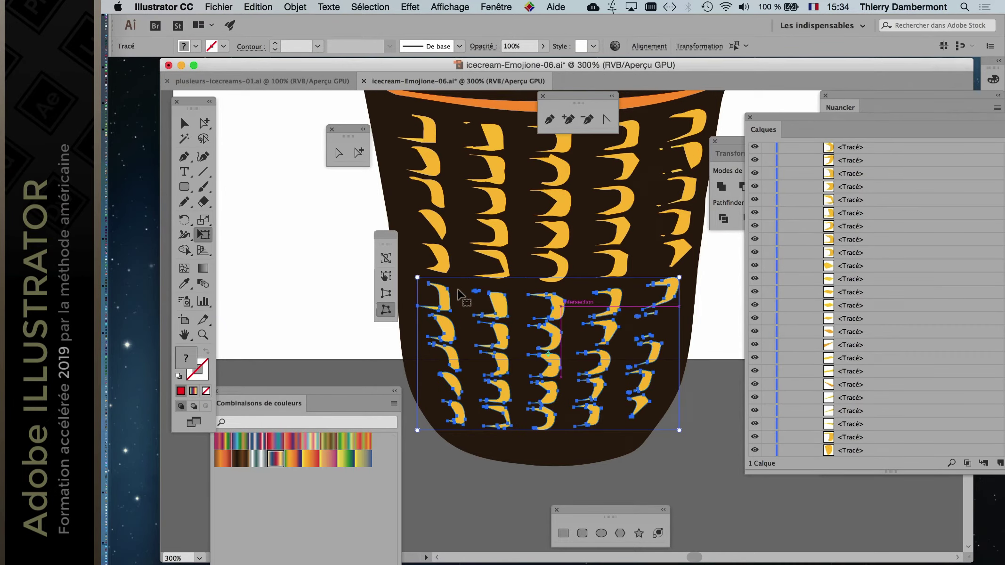
{"action": "key", "text": "Right"}
{"action": "key", "text": "Right"}
{"action": "key", "text": "Right"}
{"action": "key", "text": "Left"}
{"action": "key", "text": "Left"}
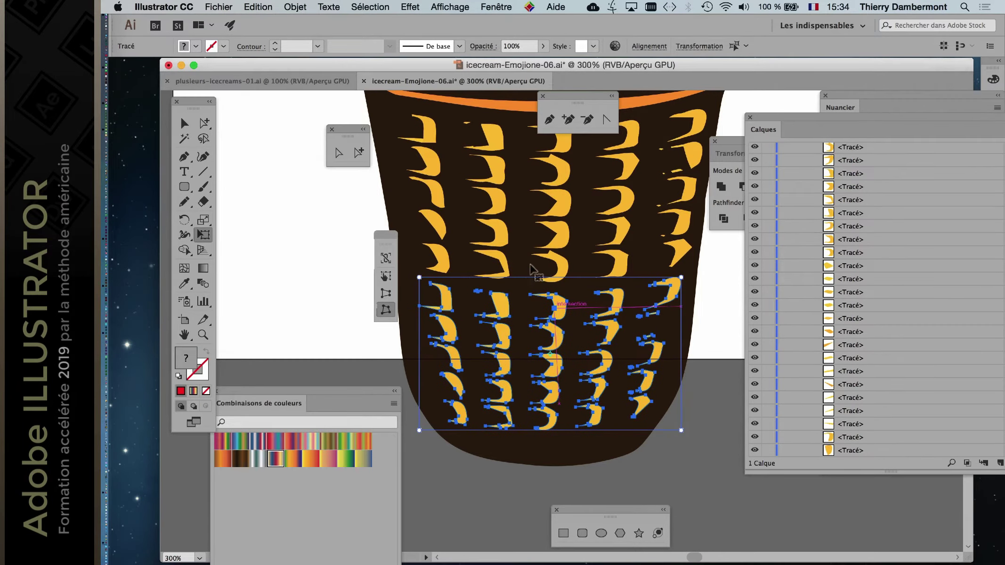
{"action": "key", "text": "v"}
{"action": "left_click", "coordinate": [507, 471]}
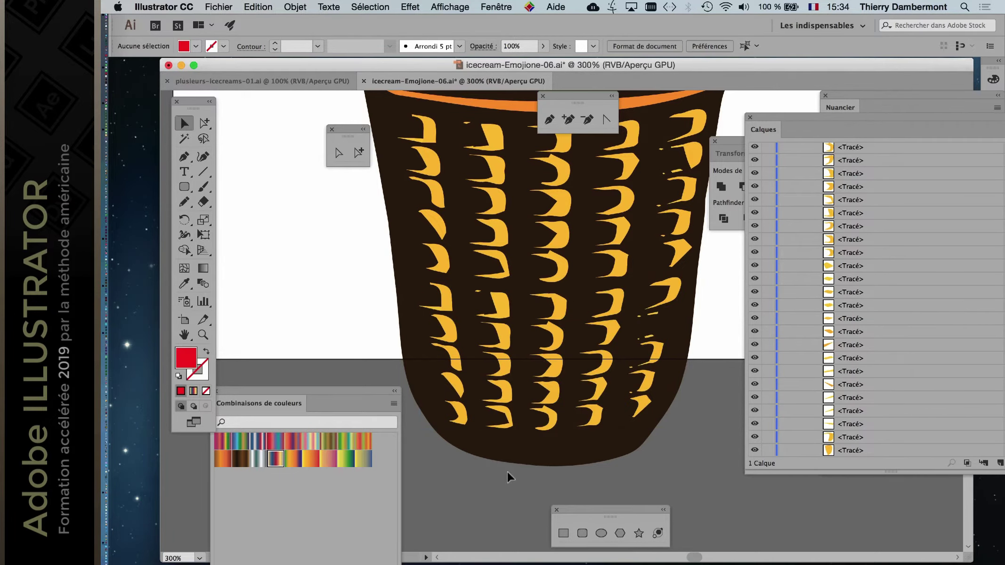
Step: Display the whole ice cream and save icecream-Emojione-06.ai
{"action": "key", "text": "super+minus"}
{"action": "key", "text": "super+minus"}
{"action": "key", "text": "super+minus"}
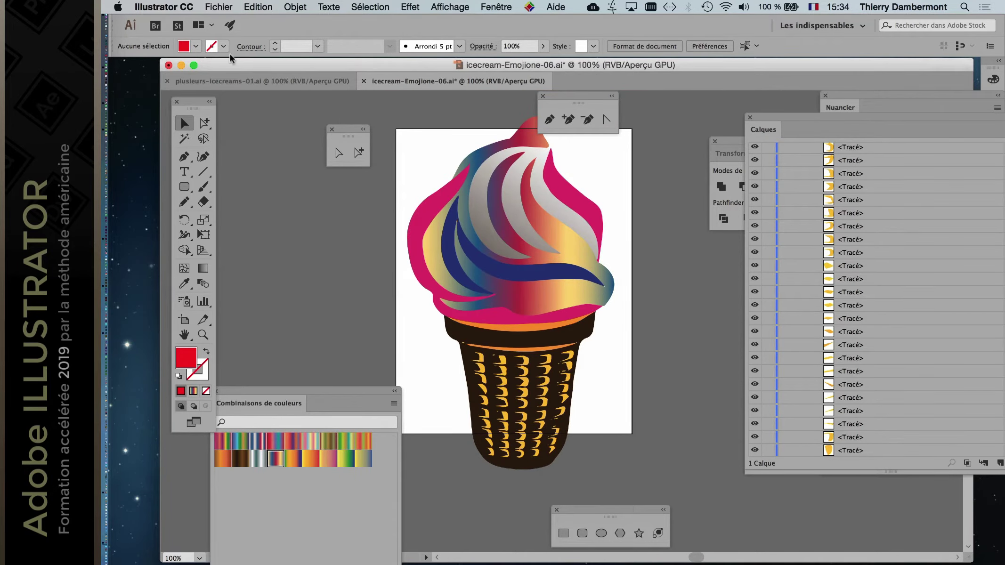
{"action": "left_click", "coordinate": [220, 7]}
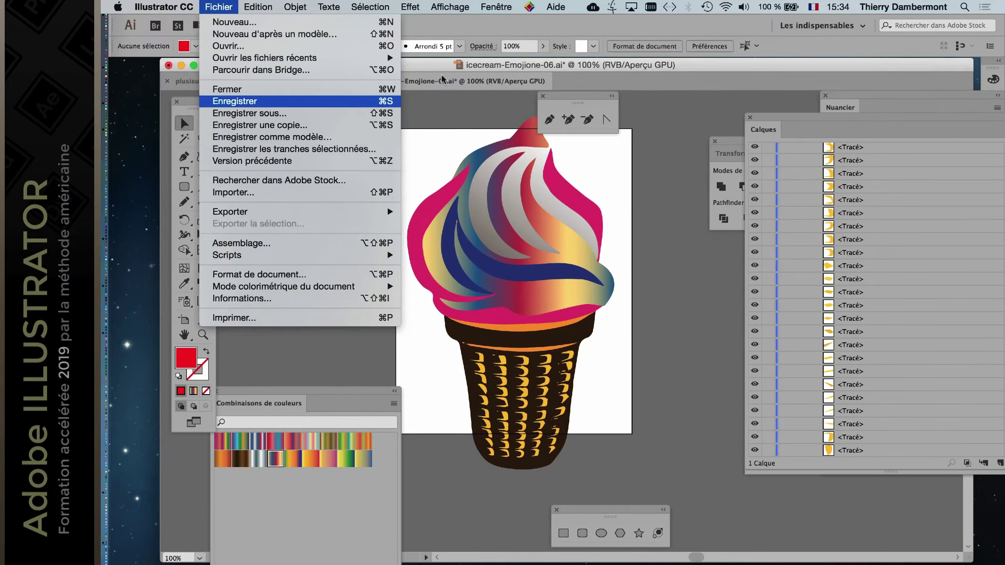
{"action": "key", "text": "Escape"}
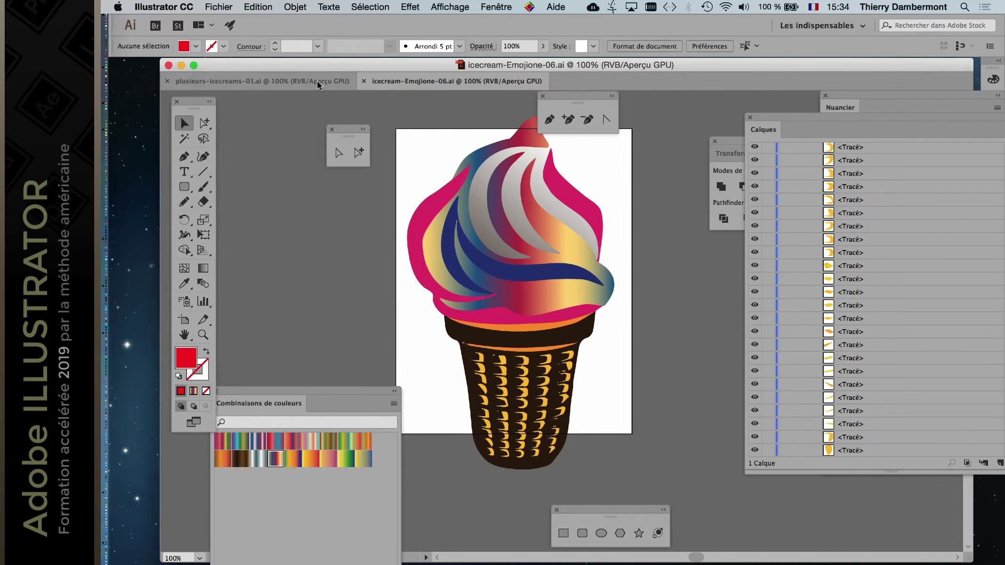
Step: Switch to plusieurs-icecreams-01.ai and check the tops and cone bases of the linked ice creams
{"action": "left_click", "coordinate": [317, 83]}
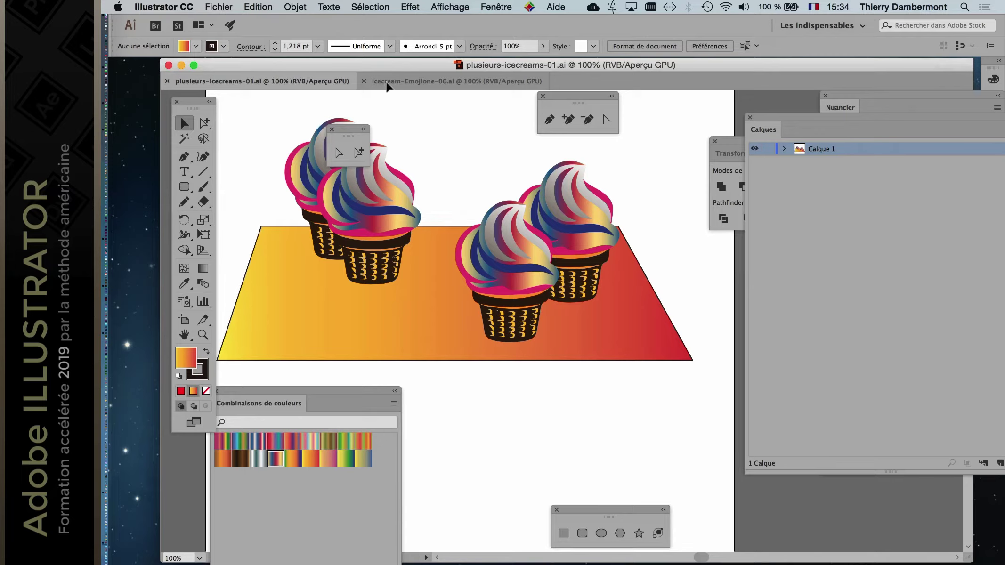
{"action": "left_click", "coordinate": [430, 79]}
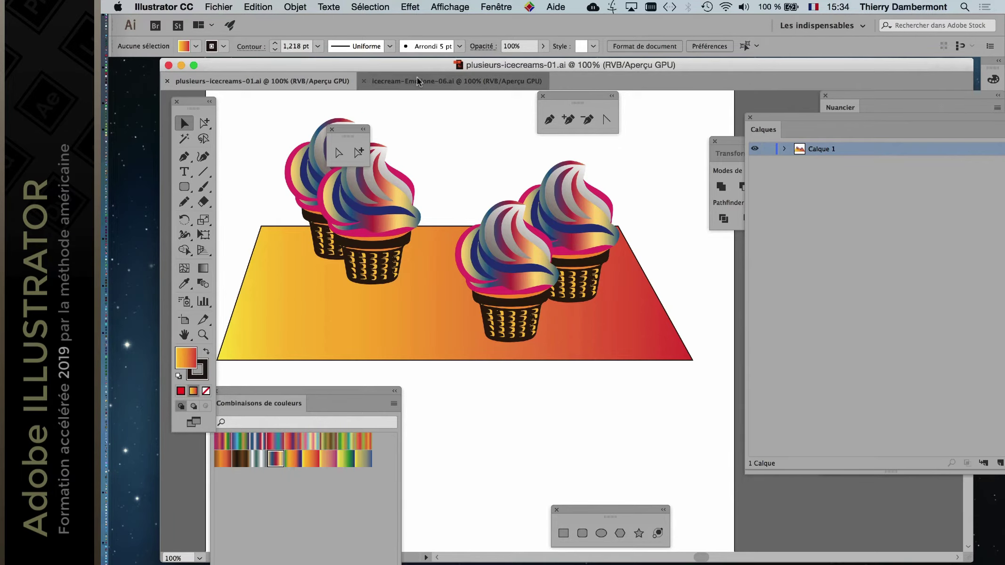
{"action": "left_click", "coordinate": [283, 82]}
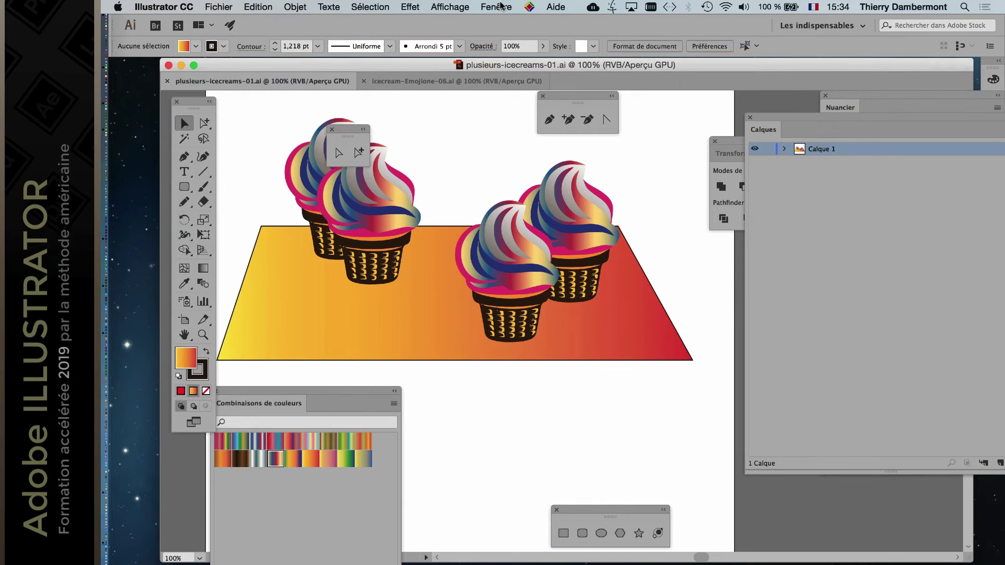
{"action": "left_click", "coordinate": [518, 362]}
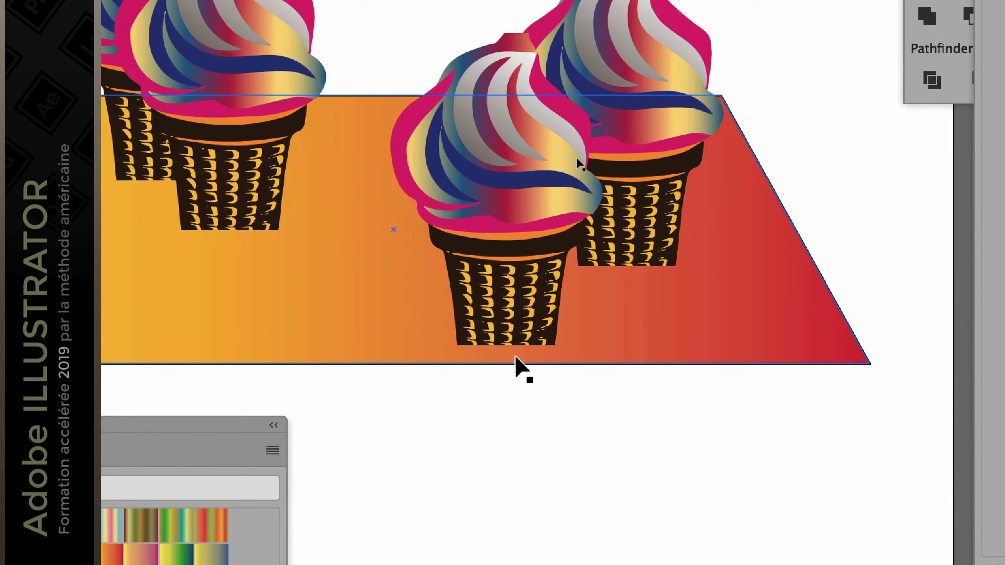
{"action": "left_click", "coordinate": [542, 293]}
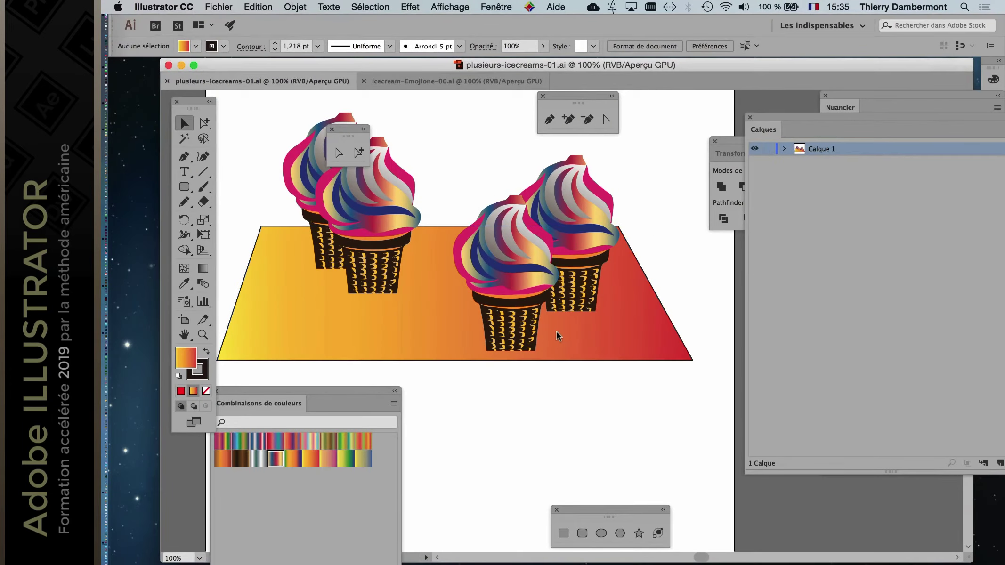
Step: In icecream-Emojione-06.ai, extend the artboard above and below the ice cream to a height of 210.6 mm
{"action": "left_click", "coordinate": [455, 81]}
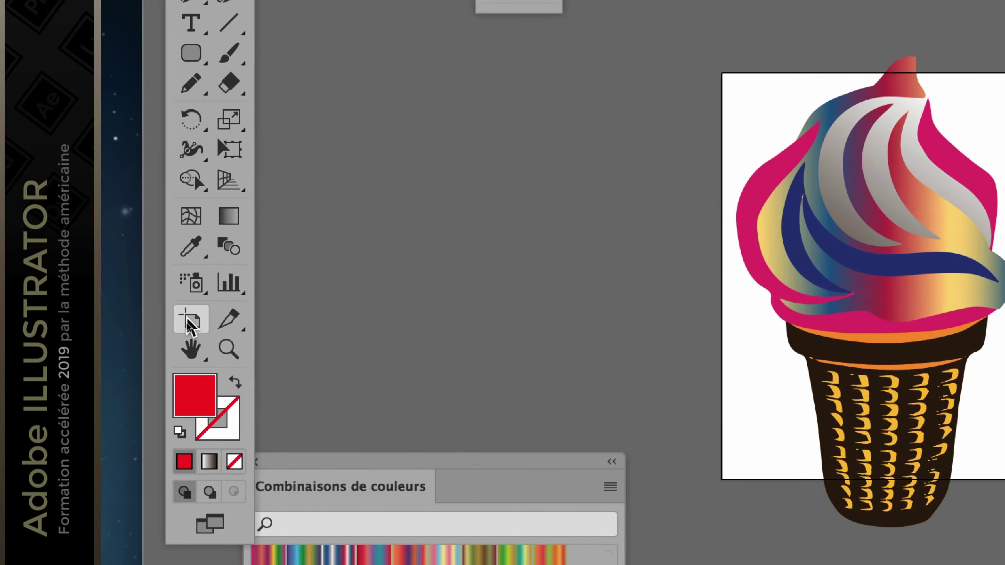
{"action": "left_click", "coordinate": [191, 325]}
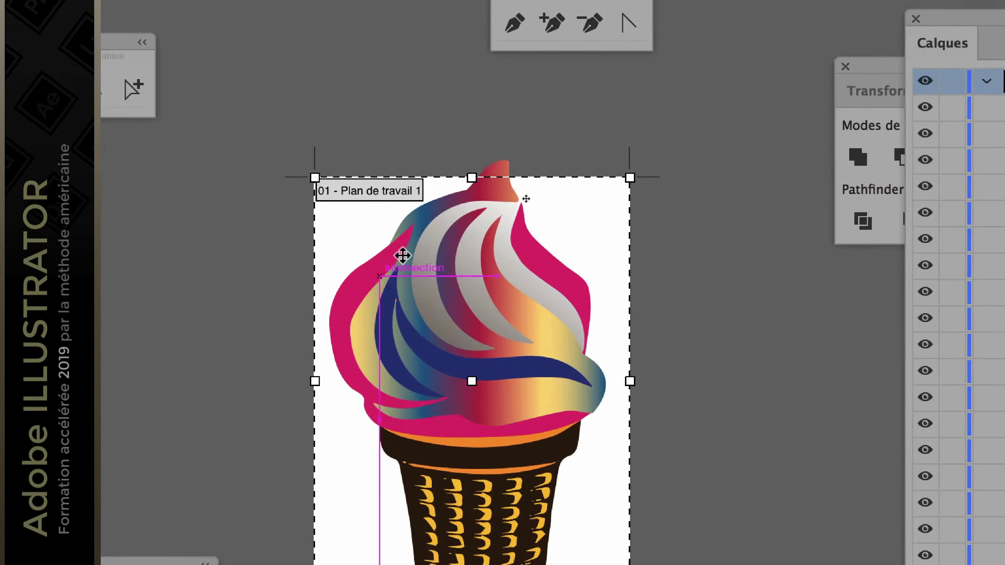
{"action": "left_click_drag", "start_coordinate": [424, 235], "coordinate": [425, 205]}
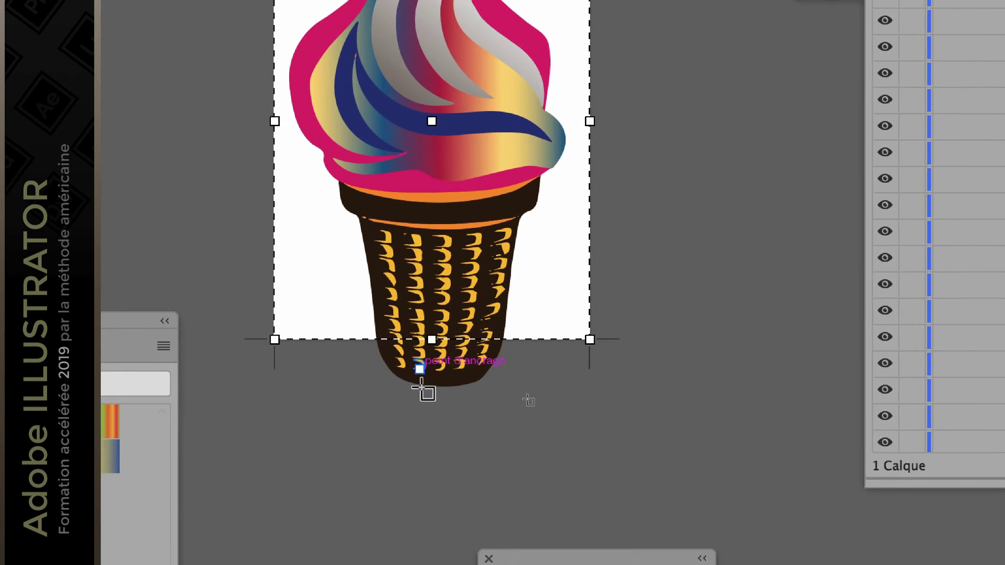
{"action": "left_click_drag", "start_coordinate": [427, 370], "coordinate": [428, 434]}
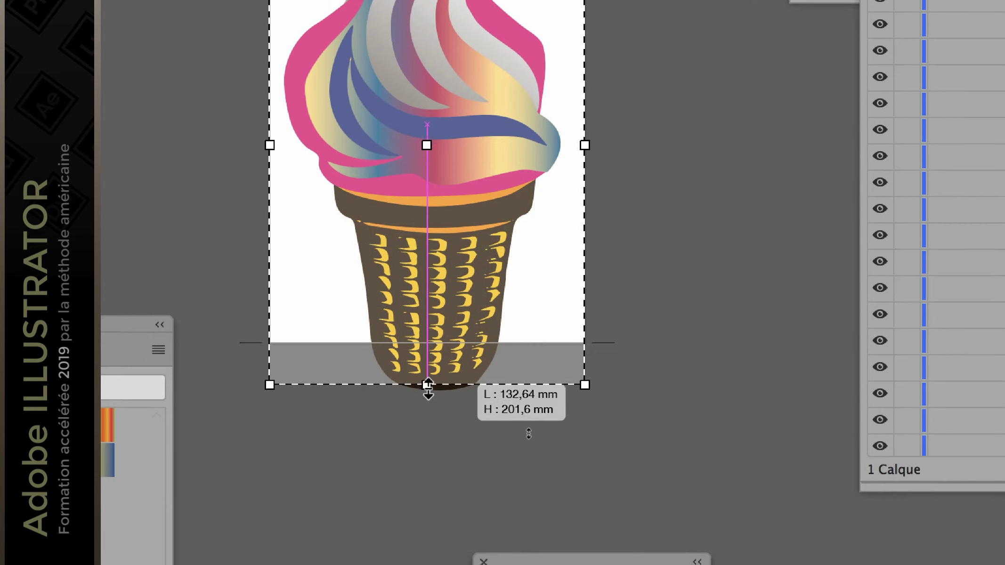
{"action": "left_click_drag", "start_coordinate": [428, 395], "coordinate": [428, 395]}
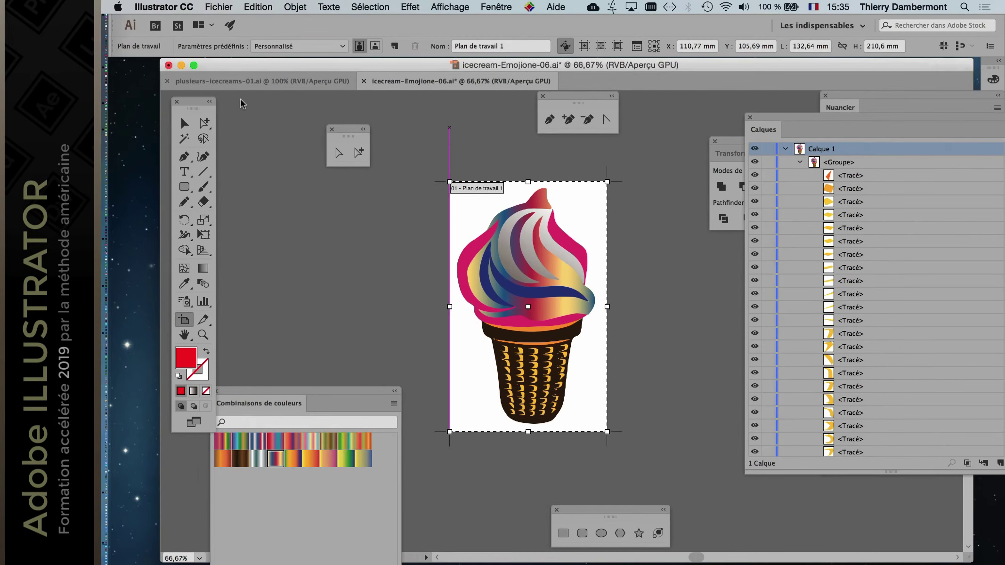
Step: Save the ice cream file and display plusieurs-icecreams-01.ai without the floating selection tools palette over the artwork
{"action": "left_click", "coordinate": [218, 7]}
{"action": "left_click", "coordinate": [264, 101]}
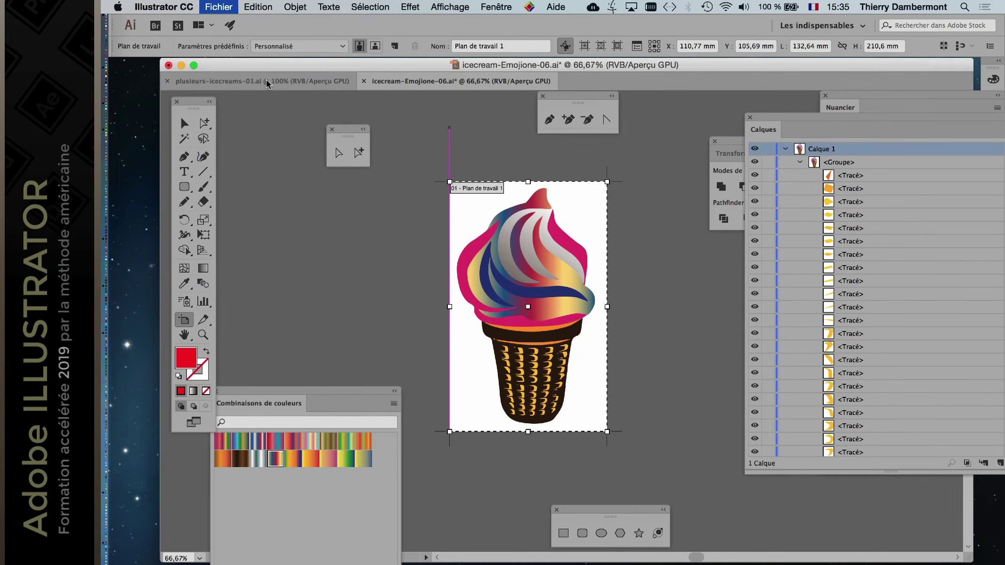
{"action": "left_click", "coordinate": [267, 83]}
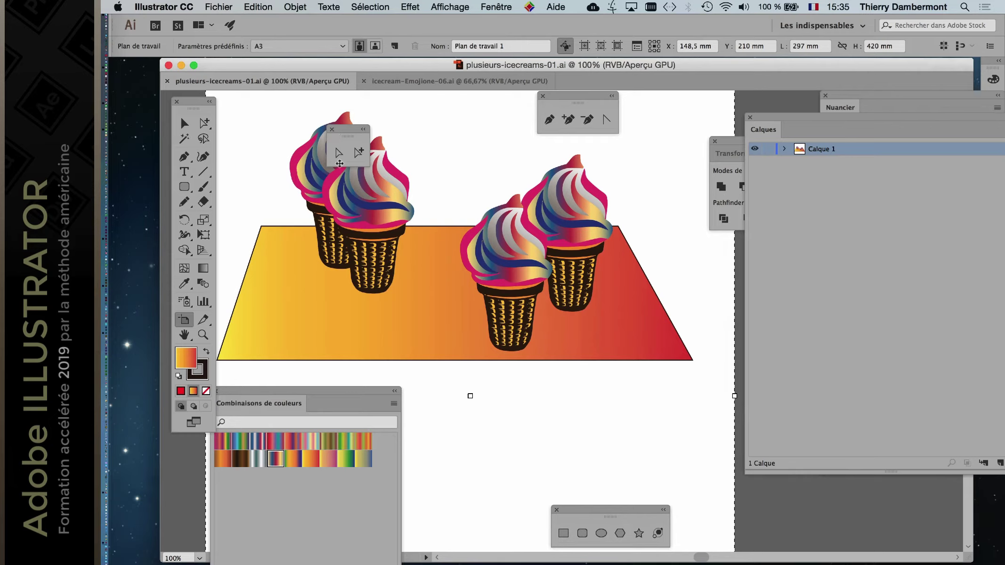
{"action": "left_click", "coordinate": [332, 129]}
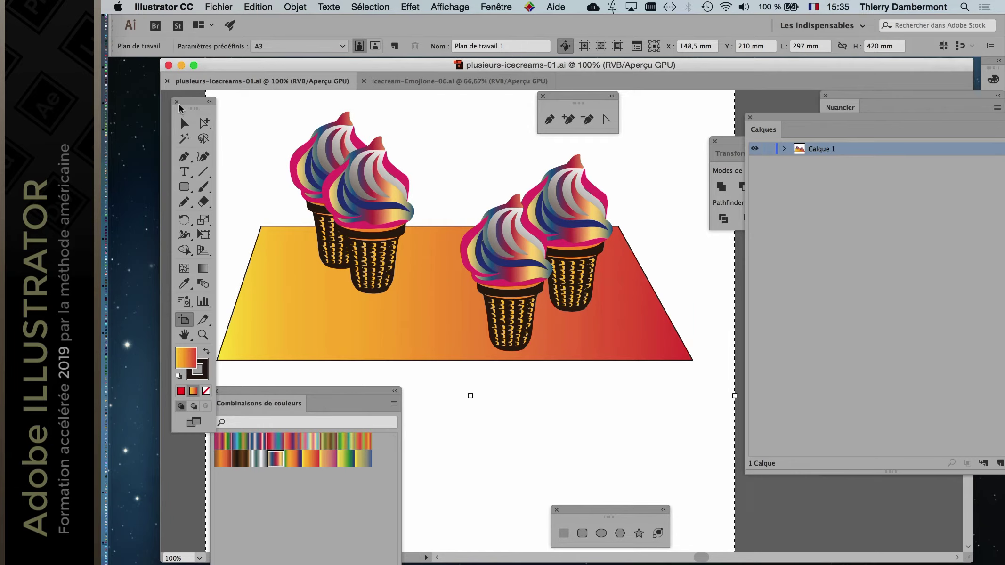
Step: Move the tools palette clear of the artwork beside the document window and hide all the other floating palettes
{"action": "left_click_drag", "start_coordinate": [193, 102], "coordinate": [136, 87]}
{"action": "key", "text": "shift+Tab"}
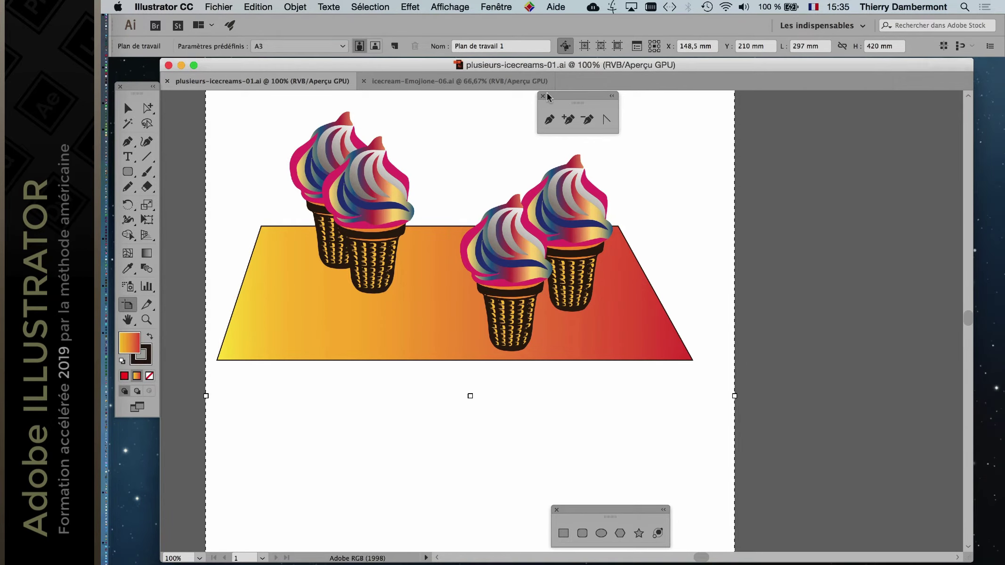
Step: Review the list of open documents and switch back and forth between plusieurs-icecreams-01.ai and icecream-Emojione-06.ai
{"action": "left_click", "coordinate": [497, 6]}
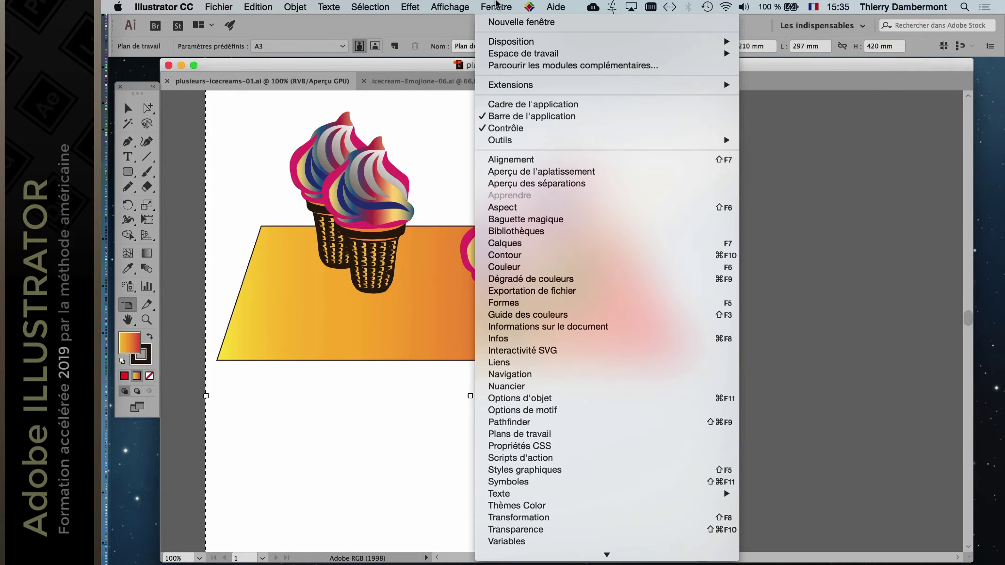
{"action": "left_click", "coordinate": [496, 4]}
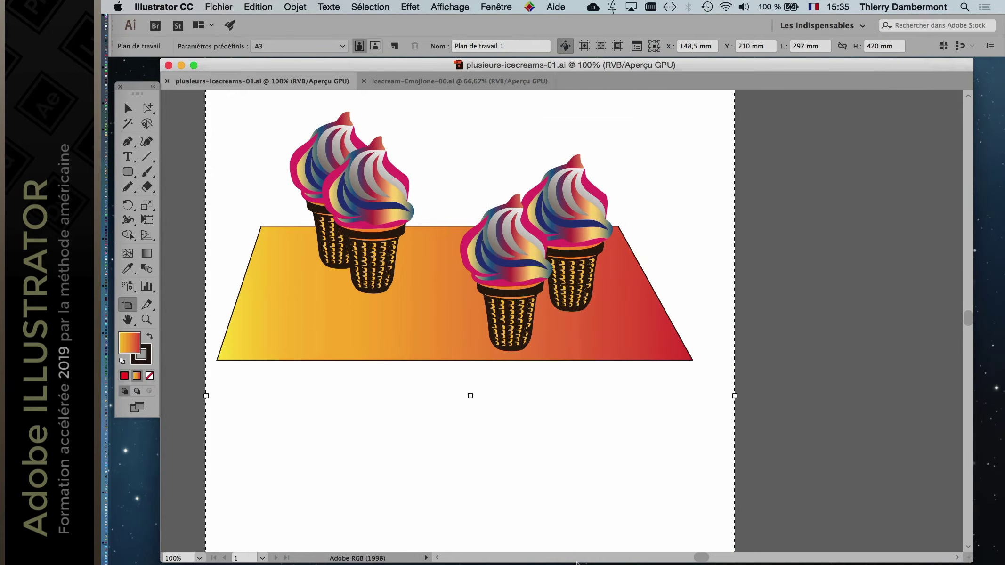
{"action": "mouse_move", "coordinate": [579, 562]}
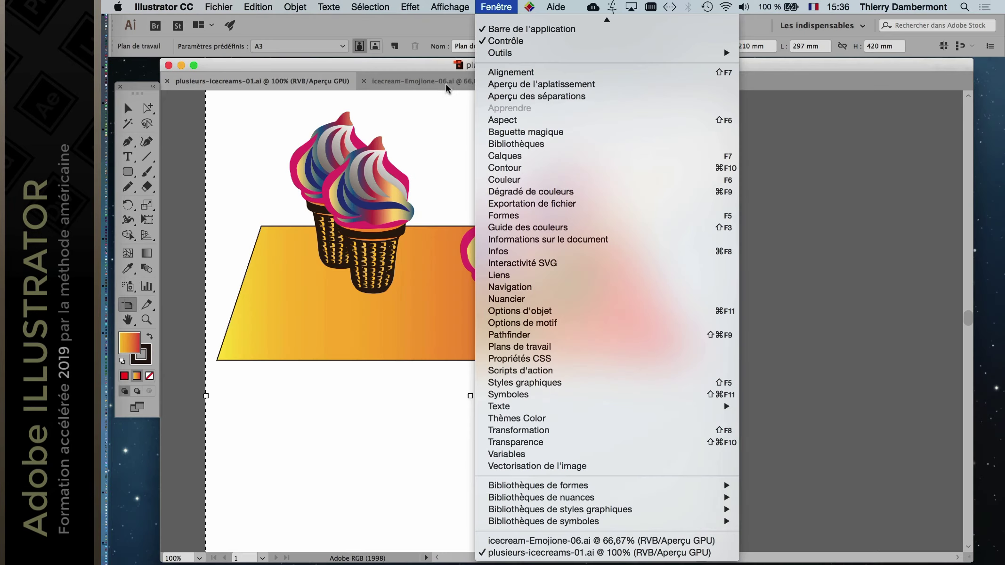
{"action": "left_click", "coordinate": [571, 551]}
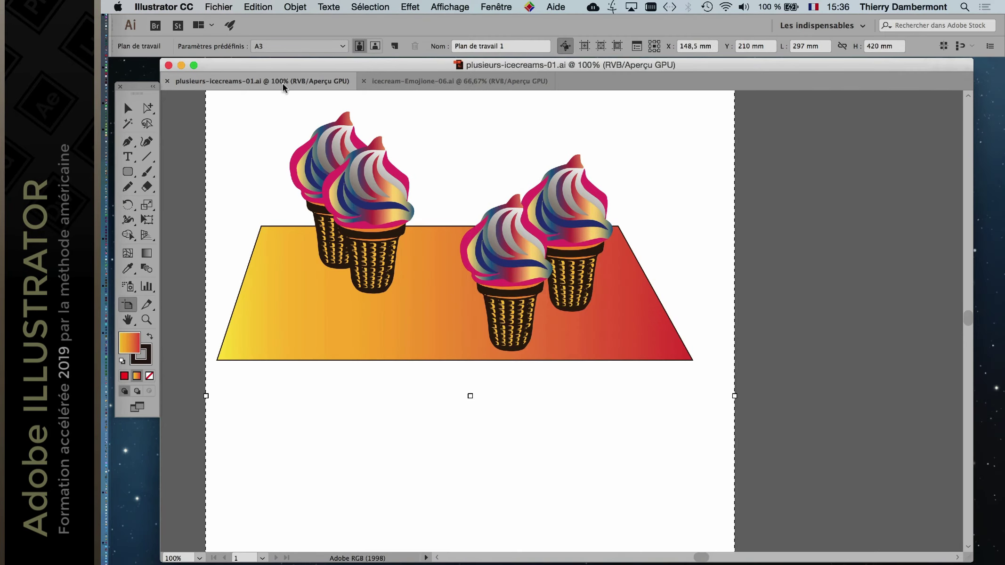
{"action": "left_click", "coordinate": [419, 81]}
{"action": "left_click", "coordinate": [330, 81]}
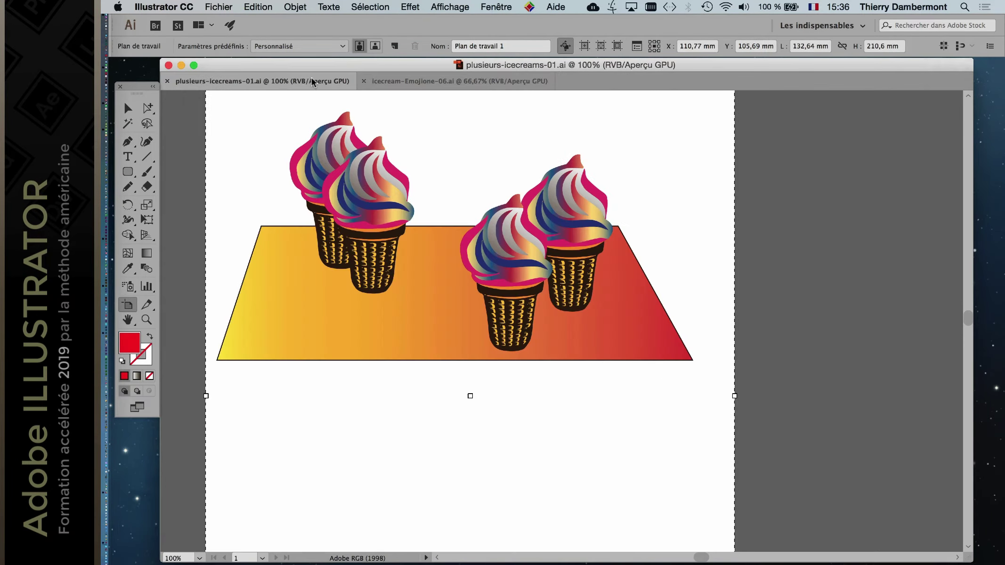
{"action": "key", "text": "super+grave"}
{"action": "key", "text": "super+grave"}
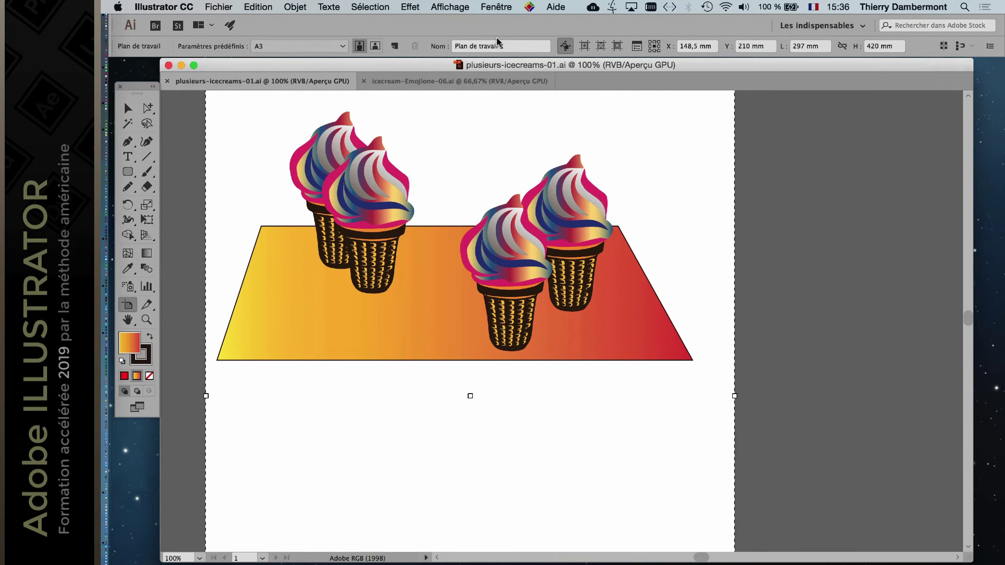
Step: Try to detach icecream-Emojione-06.ai from the tabbed group into its own floating window
{"action": "left_click", "coordinate": [496, 6]}
{"action": "mouse_move", "coordinate": [594, 42]}
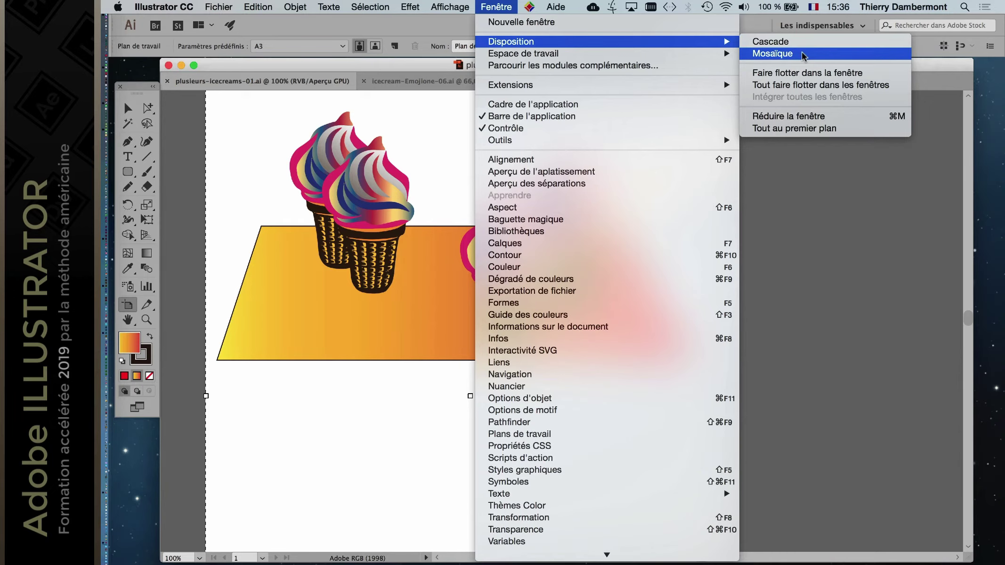
{"action": "left_click", "coordinate": [801, 55]}
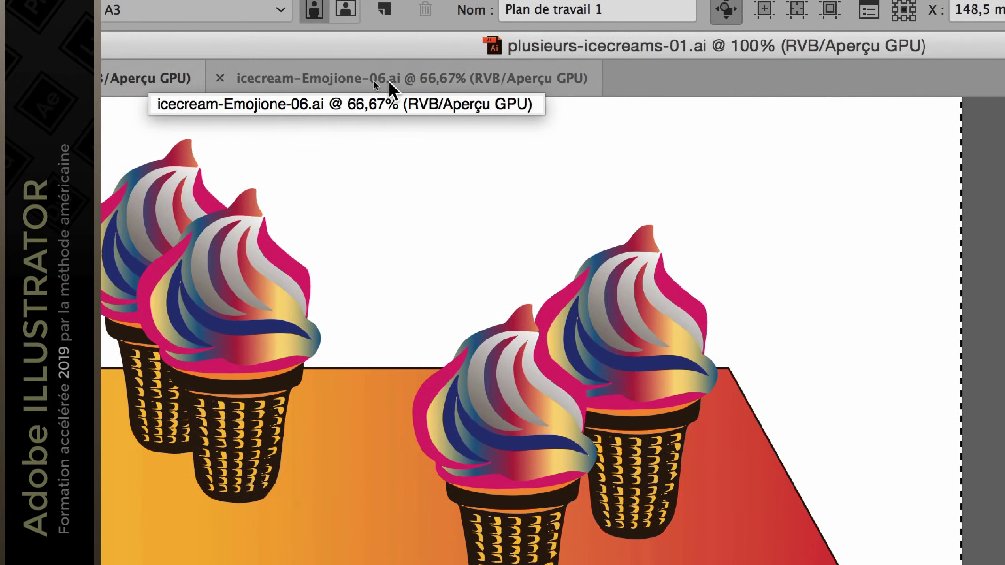
{"action": "left_click", "coordinate": [397, 84]}
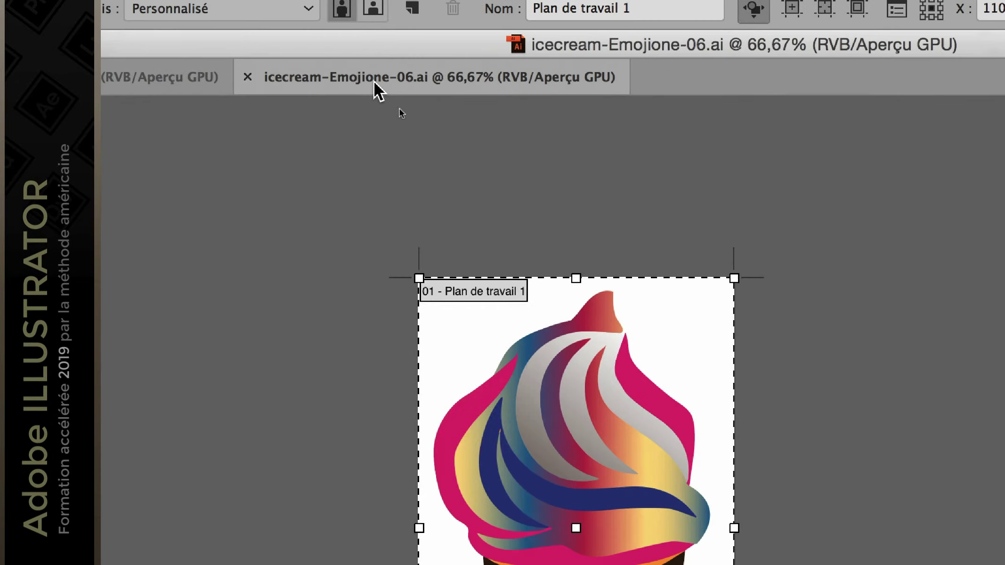
{"action": "left_click_drag", "start_coordinate": [375, 83], "coordinate": [424, 112]}
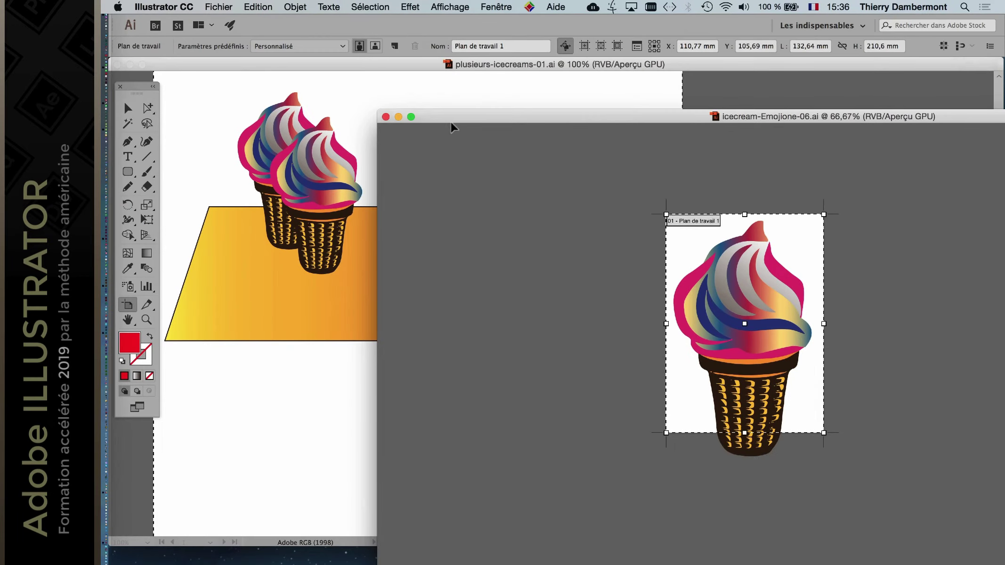
{"action": "left_click_drag", "start_coordinate": [684, 117], "coordinate": [498, 6]}
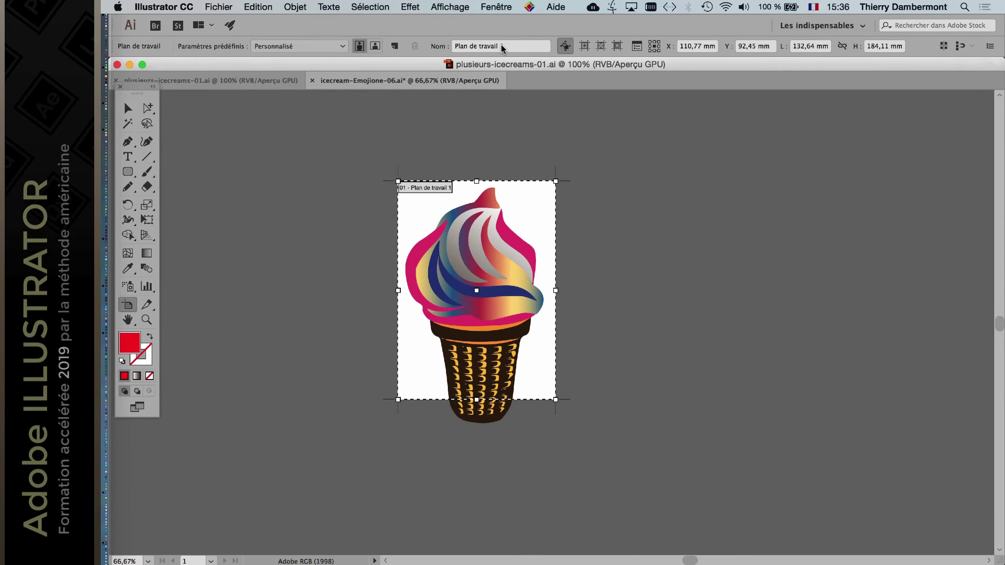
Step: Float all documents in separate windows, tile them side by side, and zoom plusieurs-icecreams-01.ai out to 66.67%
{"action": "left_click", "coordinate": [496, 7]}
{"action": "mouse_move", "coordinate": [518, 42]}
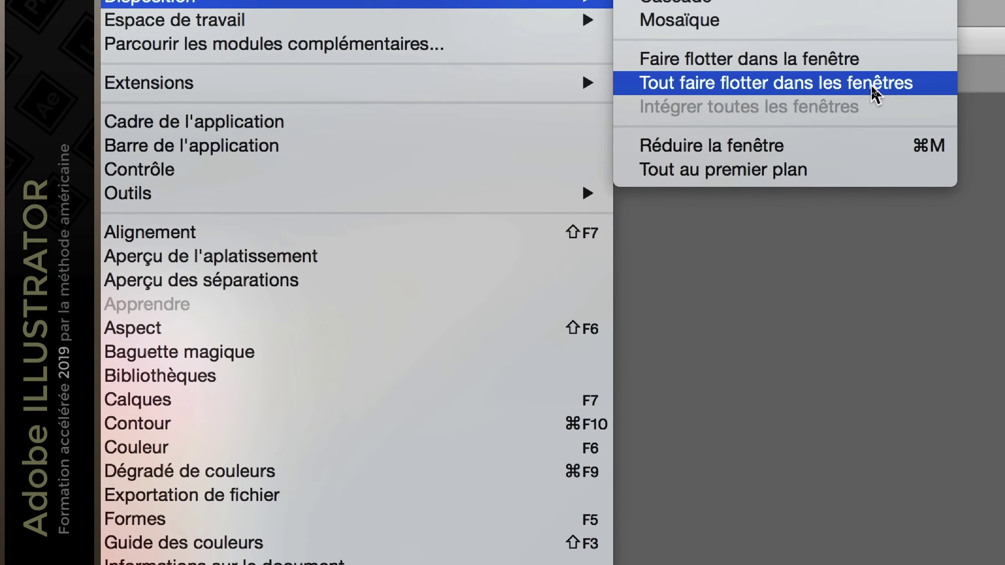
{"action": "left_click", "coordinate": [872, 85]}
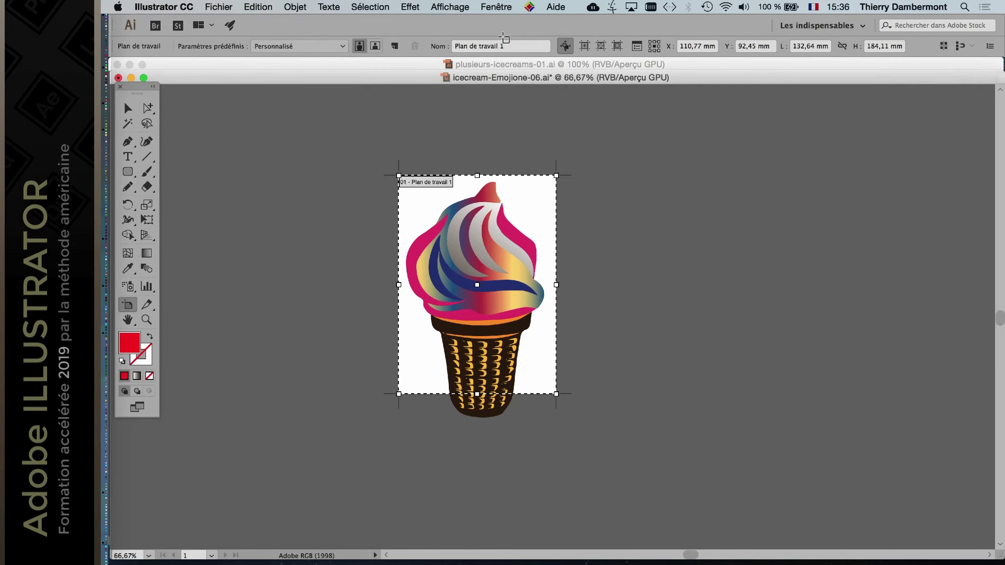
{"action": "left_click", "coordinate": [499, 7]}
{"action": "mouse_move", "coordinate": [511, 41]}
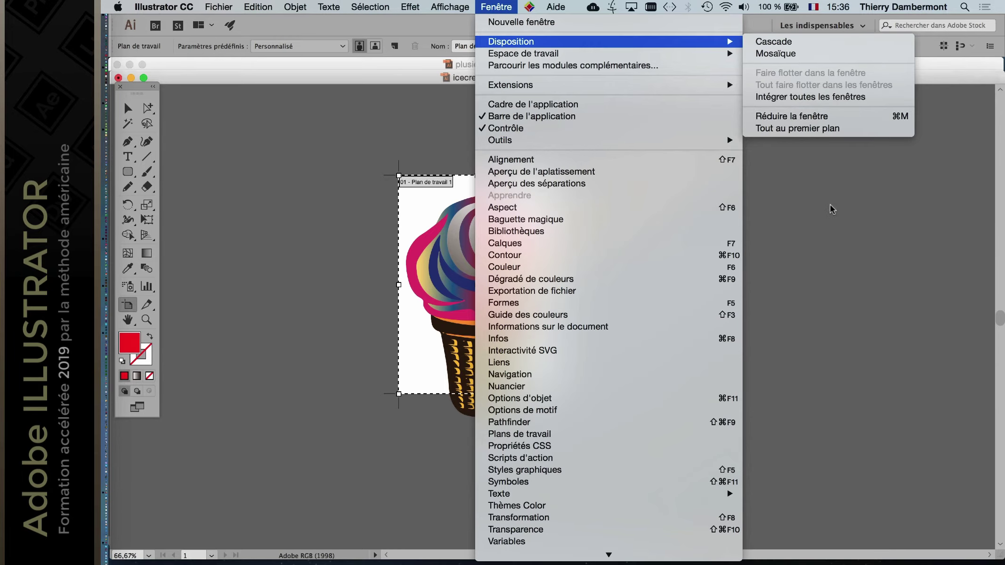
{"action": "left_click", "coordinate": [776, 54]}
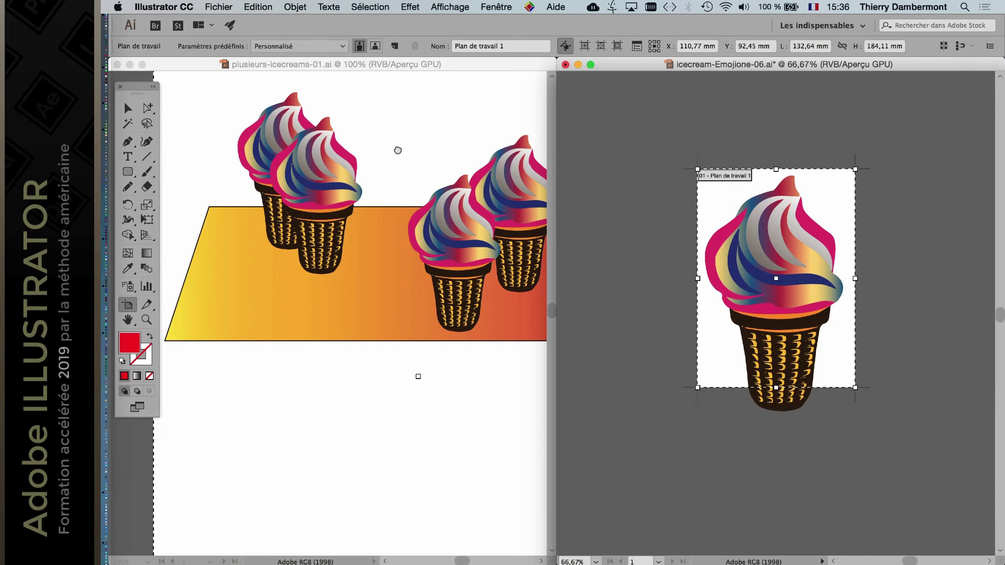
{"action": "left_click", "coordinate": [390, 209]}
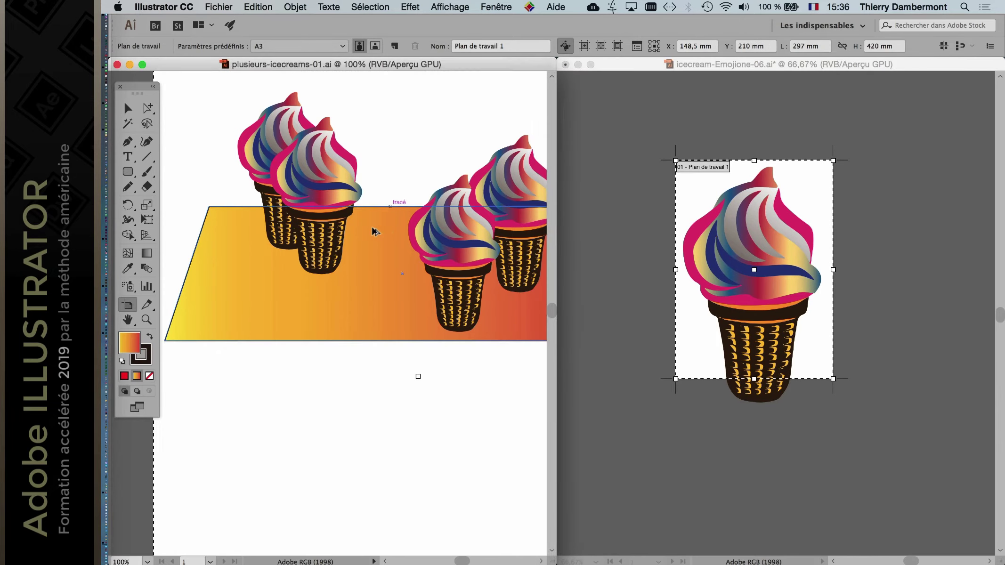
{"action": "key", "text": "super+minus"}
{"action": "scroll", "coordinate": [384, 226], "scroll_direction": "right", "scroll_amount": 3}
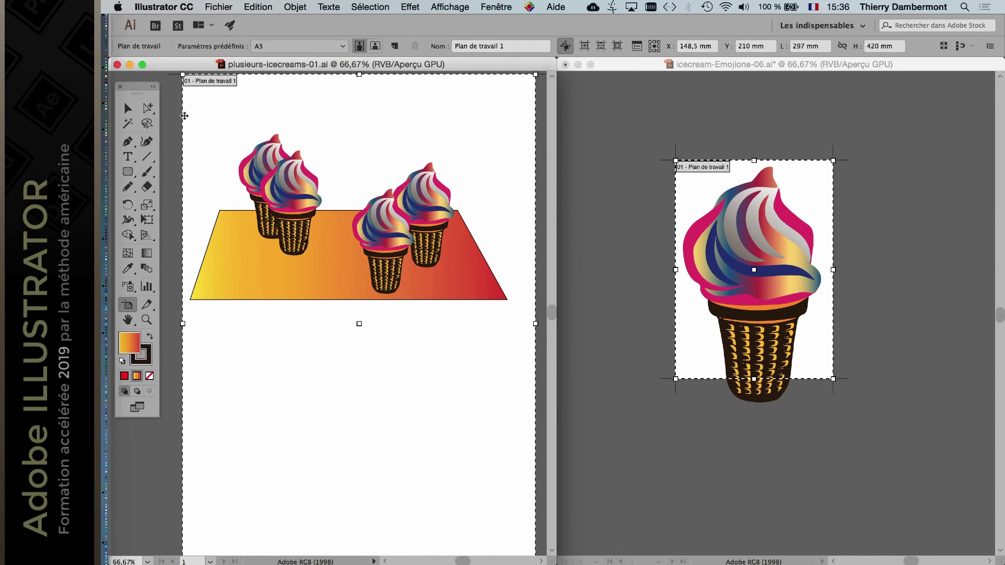
Step: In icecream-Emojione-06.ai, select the pink outer shapes of the ice cream swirl on both sides and along its base
{"action": "left_click_drag", "start_coordinate": [147, 109], "coordinate": [188, 112]}
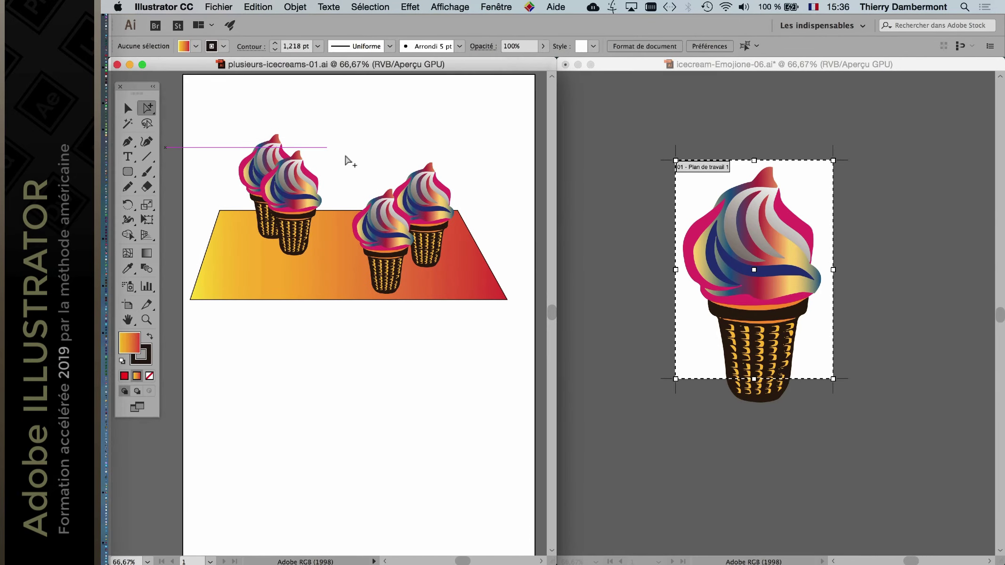
{"action": "left_click", "coordinate": [697, 230]}
{"action": "left_click", "coordinate": [697, 230]}
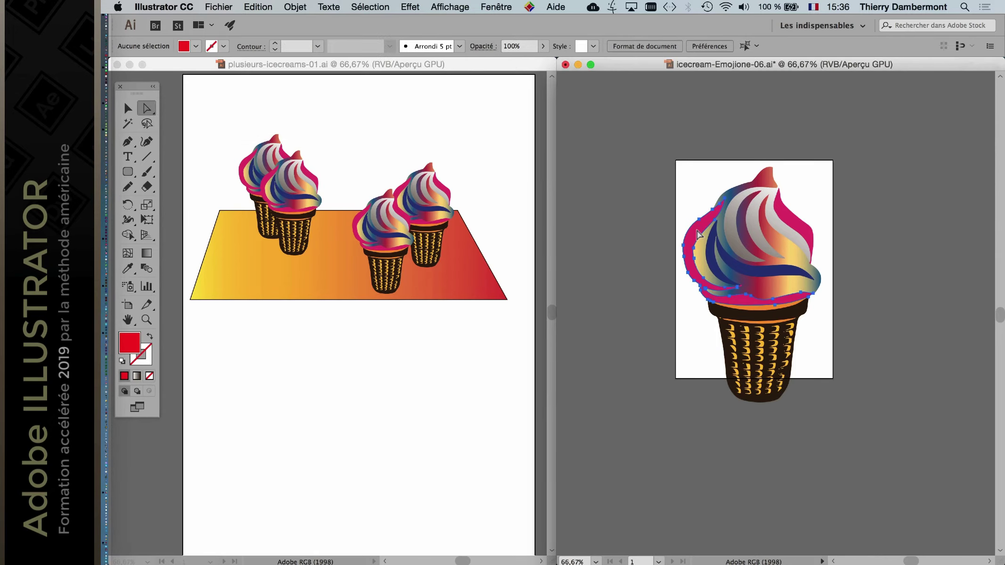
{"action": "left_click", "coordinate": [796, 226]}
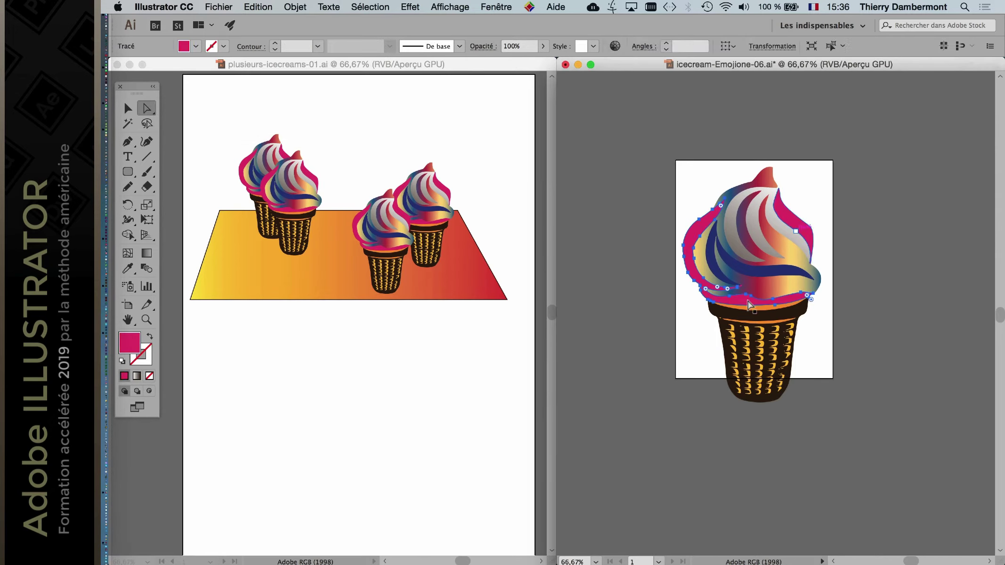
Step: Display the Swatches panel and move it clear of the ice cream artwork
{"action": "left_click", "coordinate": [496, 6]}
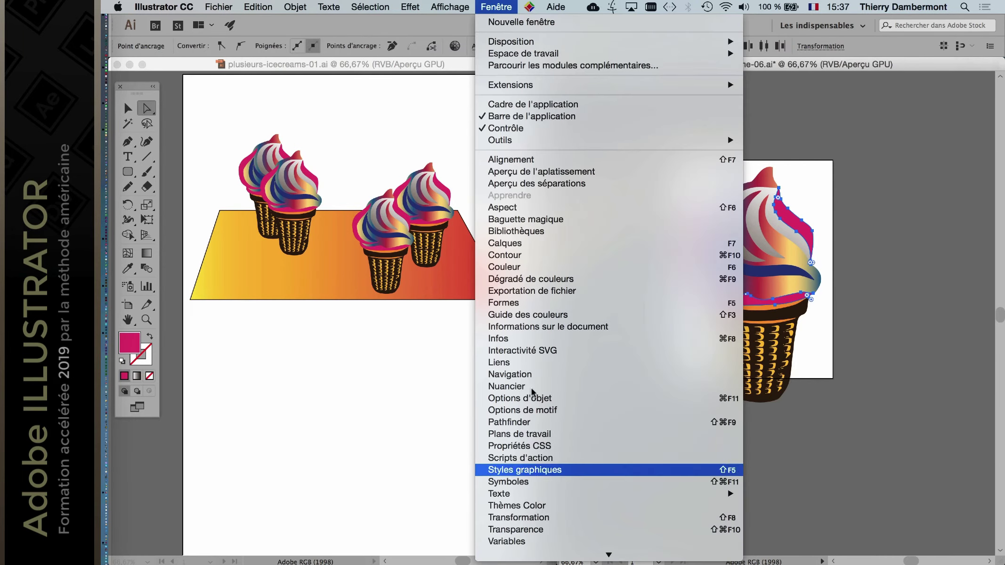
{"action": "key", "text": "Return"}
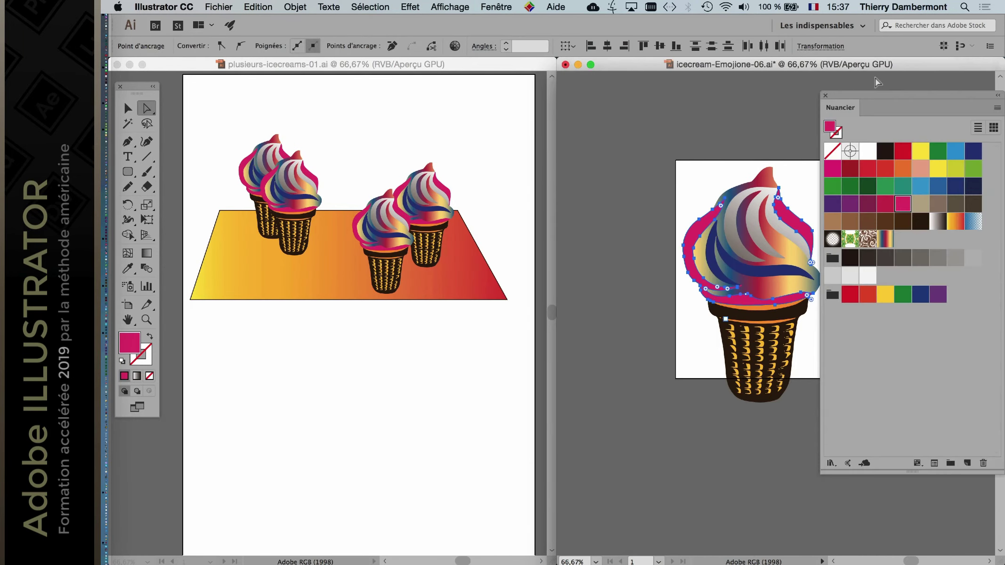
{"action": "left_click_drag", "start_coordinate": [853, 95], "coordinate": [873, 77]}
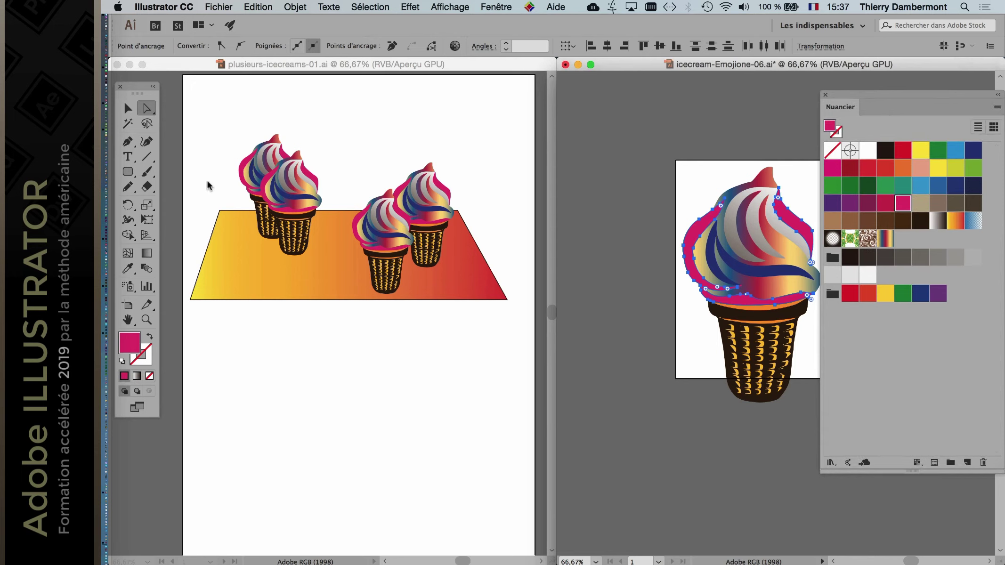
Step: Detach the direct selection tools as a floating palette, activate the Group Selection variant, and place the palette beside the ice cream
{"action": "left_click", "coordinate": [147, 109]}
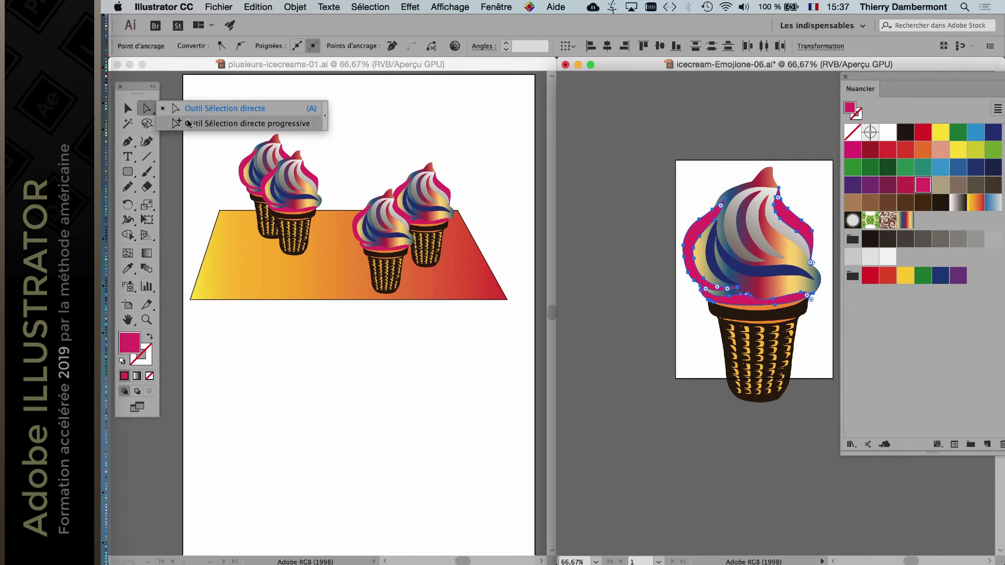
{"action": "left_click", "coordinate": [324, 116]}
{"action": "left_click_drag", "start_coordinate": [178, 119], "coordinate": [503, 104]}
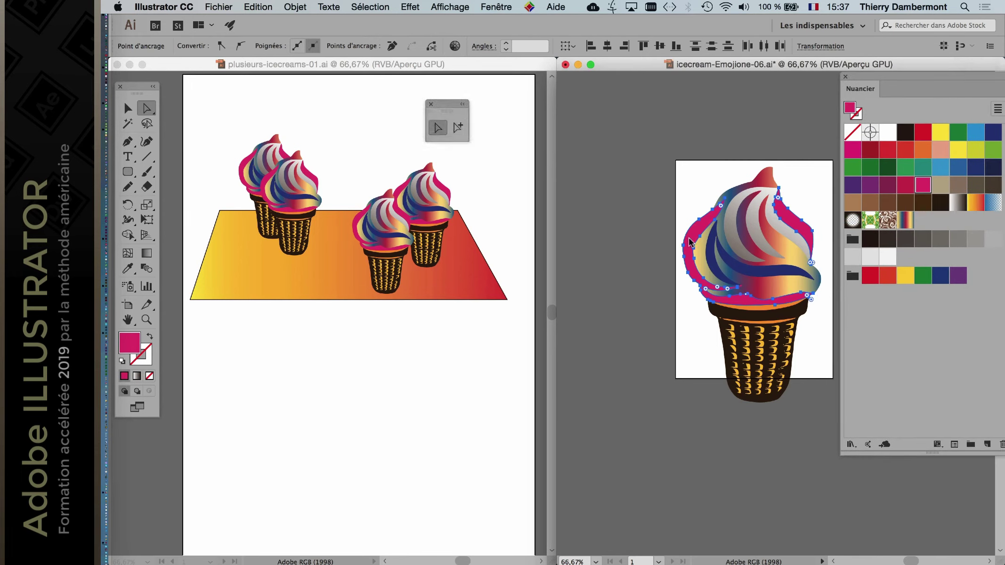
{"action": "key", "text": "plus"}
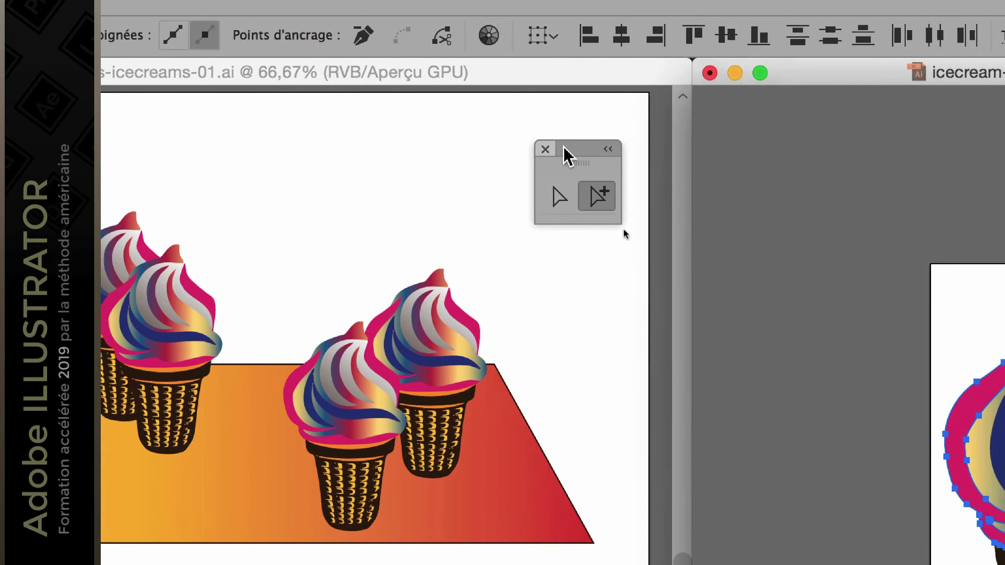
{"action": "left_click_drag", "start_coordinate": [487, 118], "coordinate": [710, 282]}
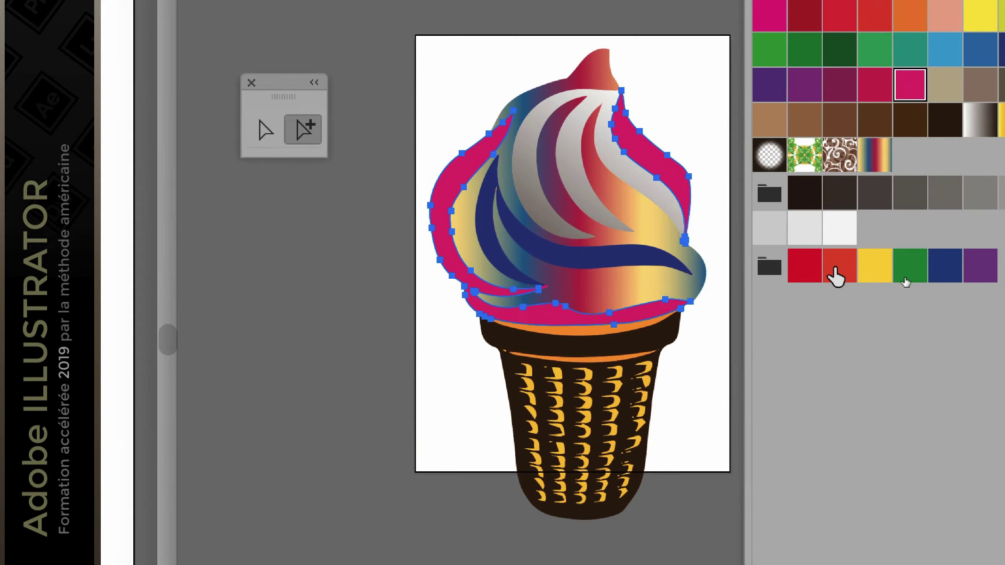
Step: Try yellow and green swatches on the selected outer swirl shapes and fill them with Vert CMJN
{"action": "left_click", "coordinate": [848, 270]}
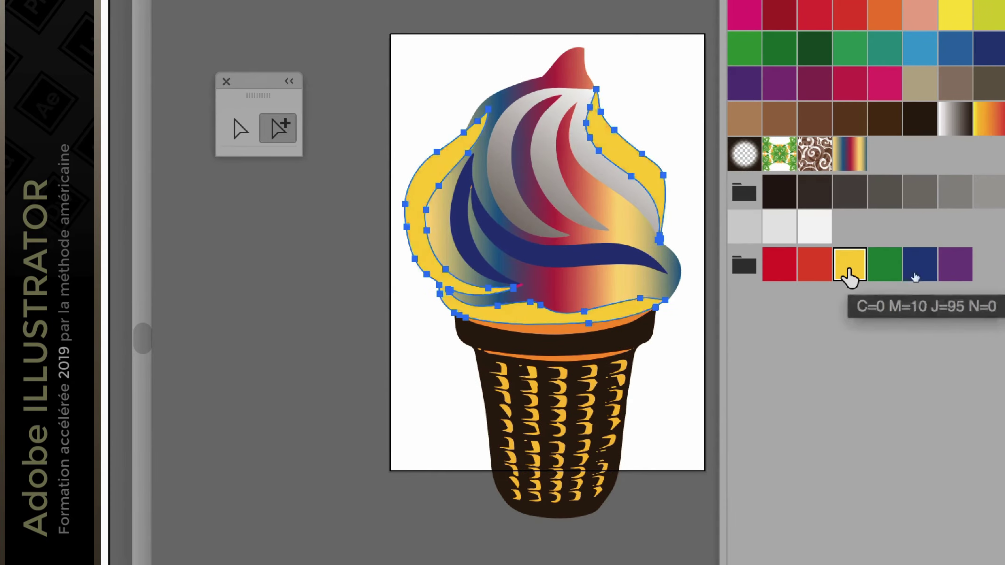
{"action": "left_click", "coordinate": [870, 266]}
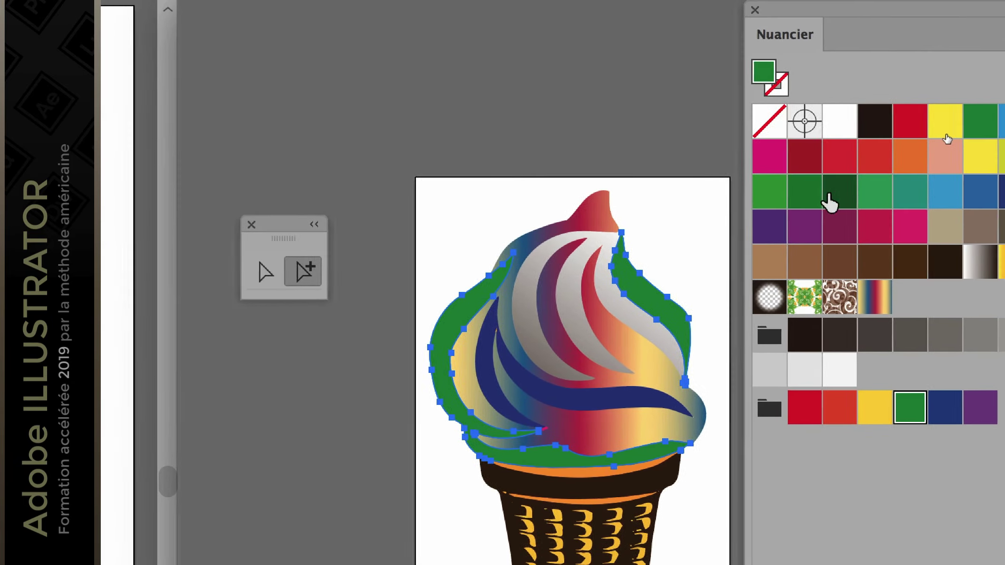
{"action": "left_click", "coordinate": [737, 57]}
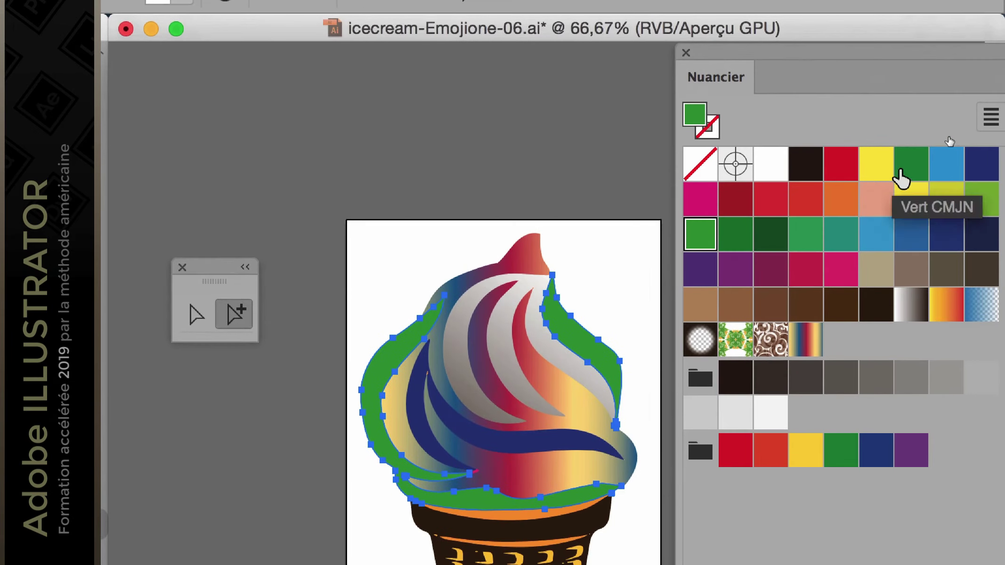
{"action": "left_click", "coordinate": [1003, 132]}
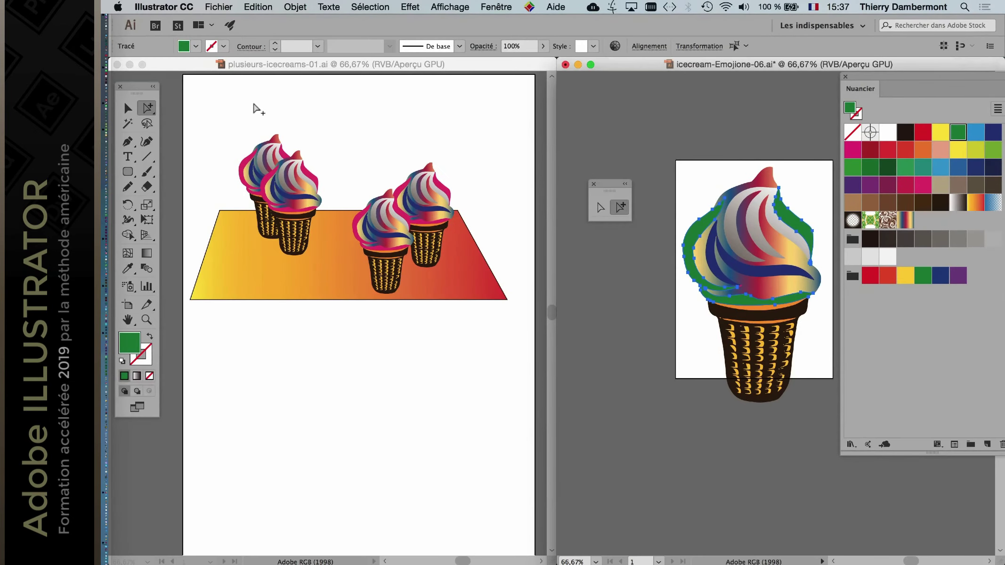
Step: Save icecream-Emojione-06.ai and activate plusieurs-icecreams-01.ai to check its linked ice creams, returning to the ice cream file
{"action": "left_click", "coordinate": [219, 7]}
{"action": "left_click", "coordinate": [222, 101]}
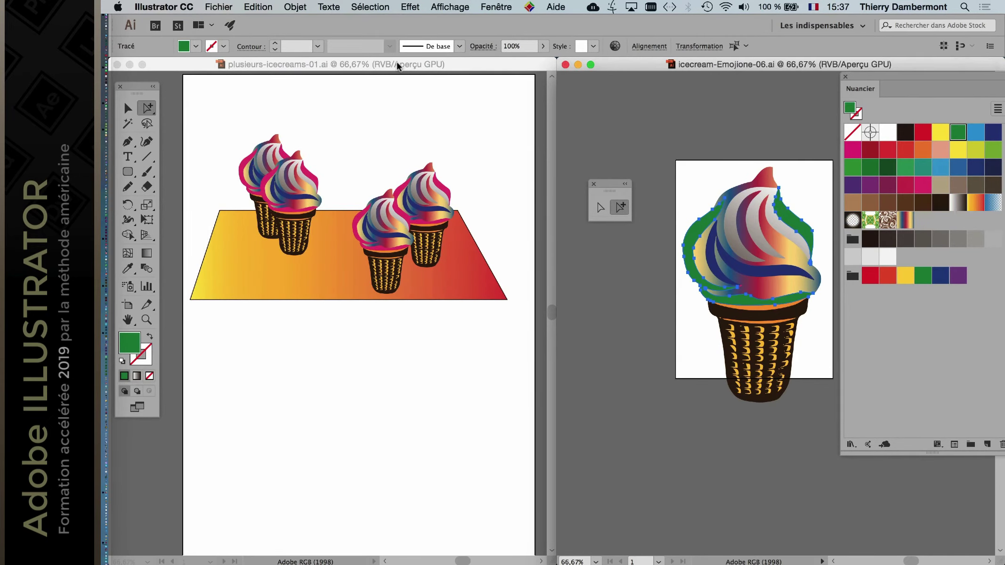
{"action": "left_click", "coordinate": [398, 65]}
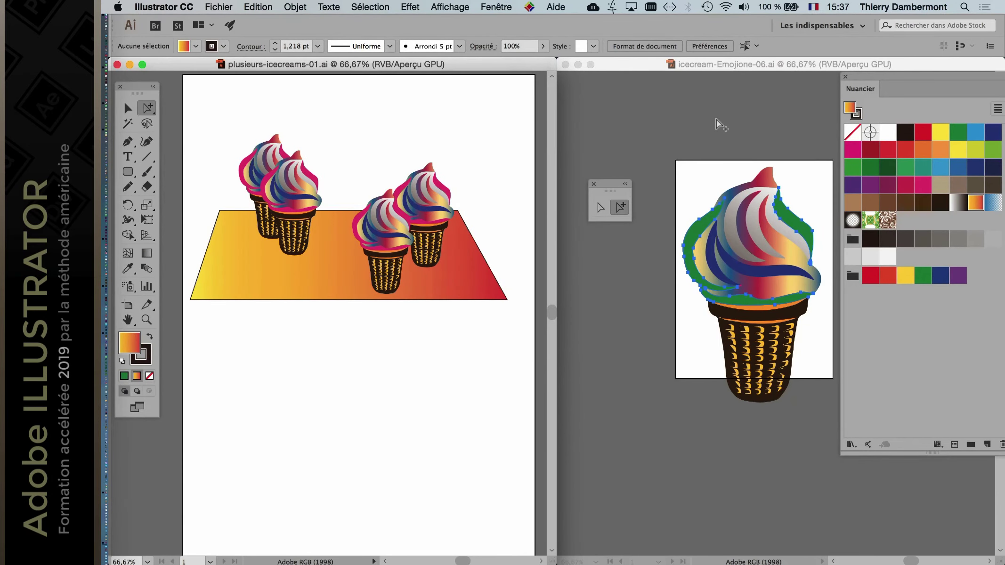
{"action": "left_click", "coordinate": [716, 119]}
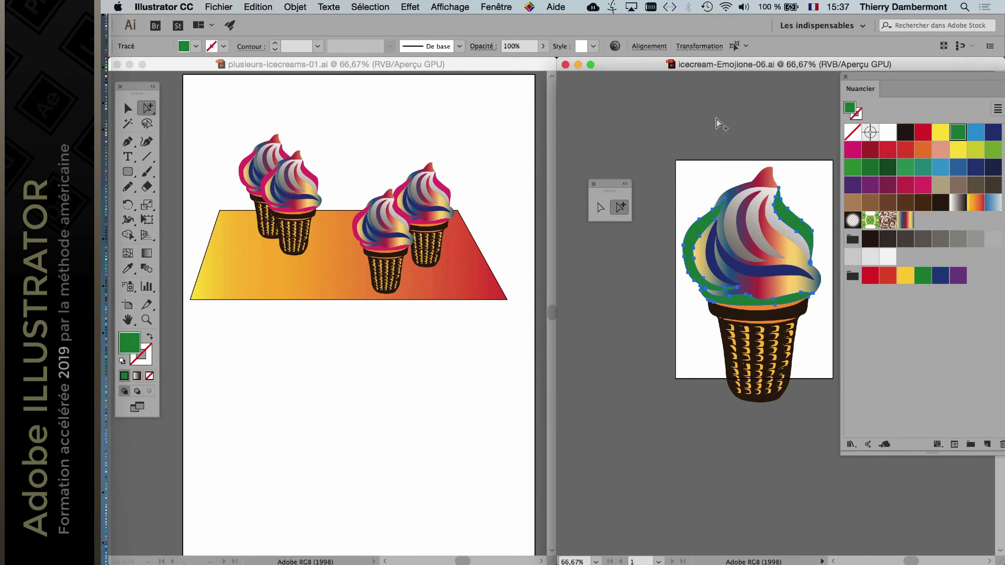
Step: Extend the ice cream artboard's bottom edge downward to include the whole cone, and save icecream-Emojione-06.ai
{"action": "left_click", "coordinate": [716, 119]}
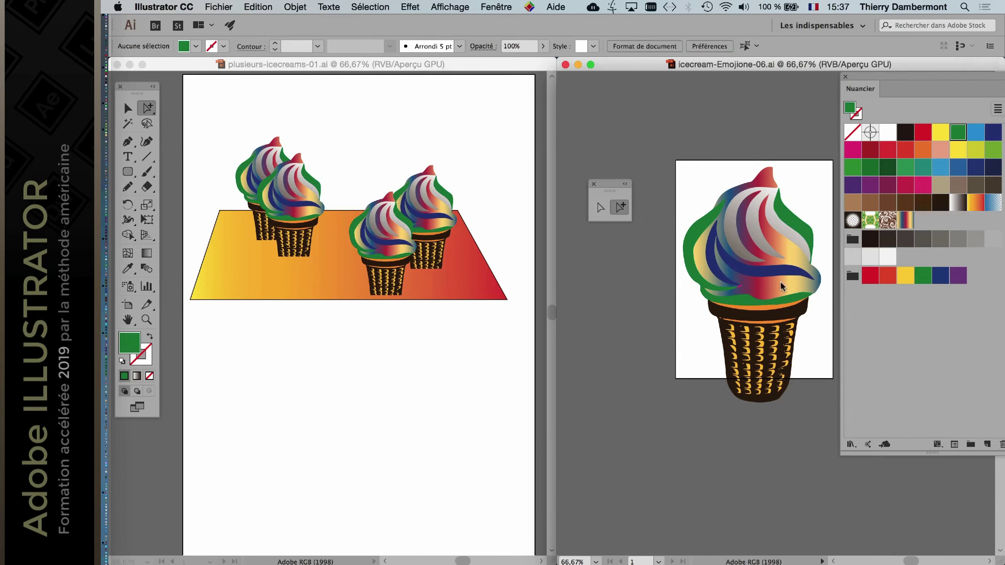
{"action": "left_click", "coordinate": [647, 286]}
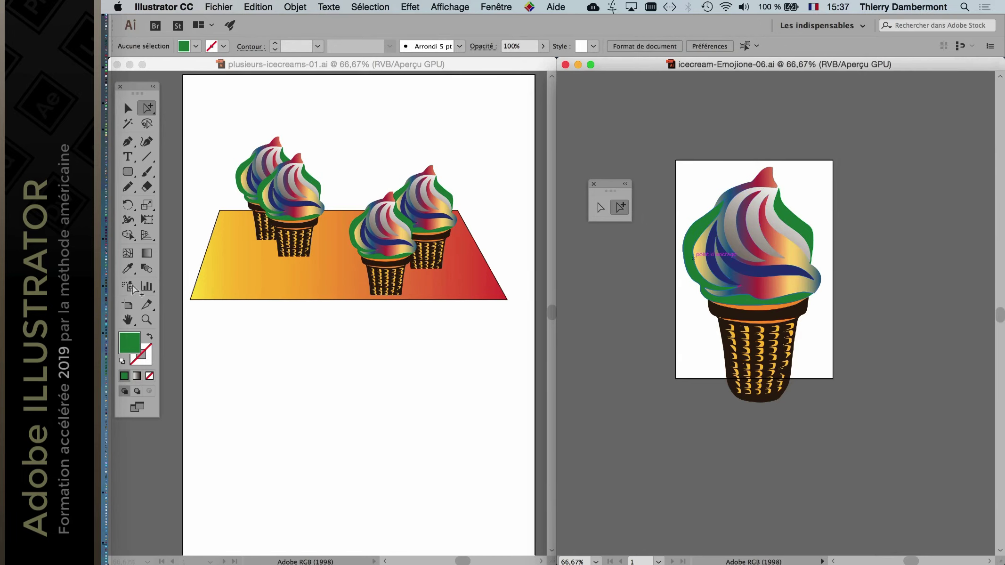
{"action": "left_click", "coordinate": [128, 306]}
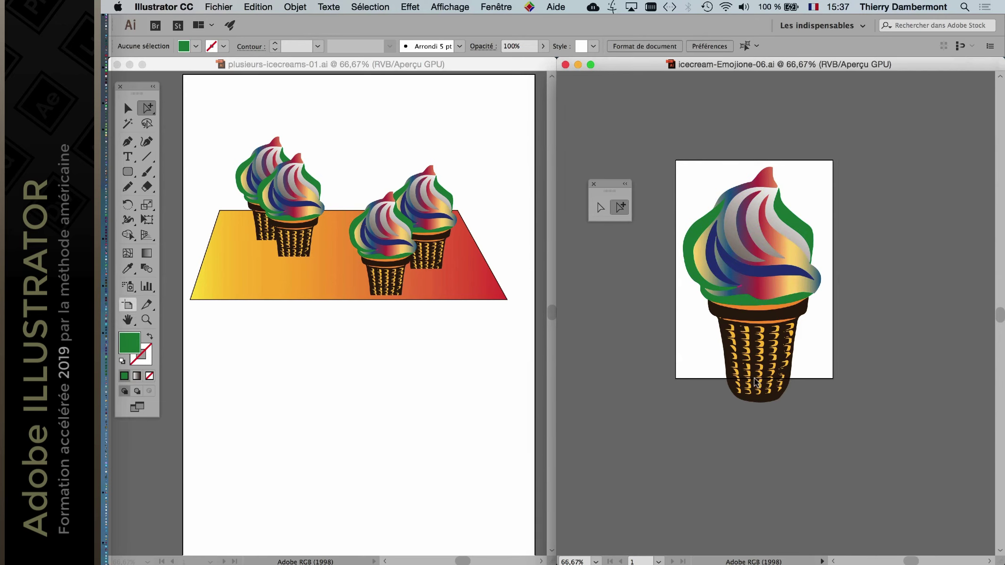
{"action": "left_click_drag", "start_coordinate": [754, 379], "coordinate": [761, 422]}
{"action": "left_click", "coordinate": [127, 108]}
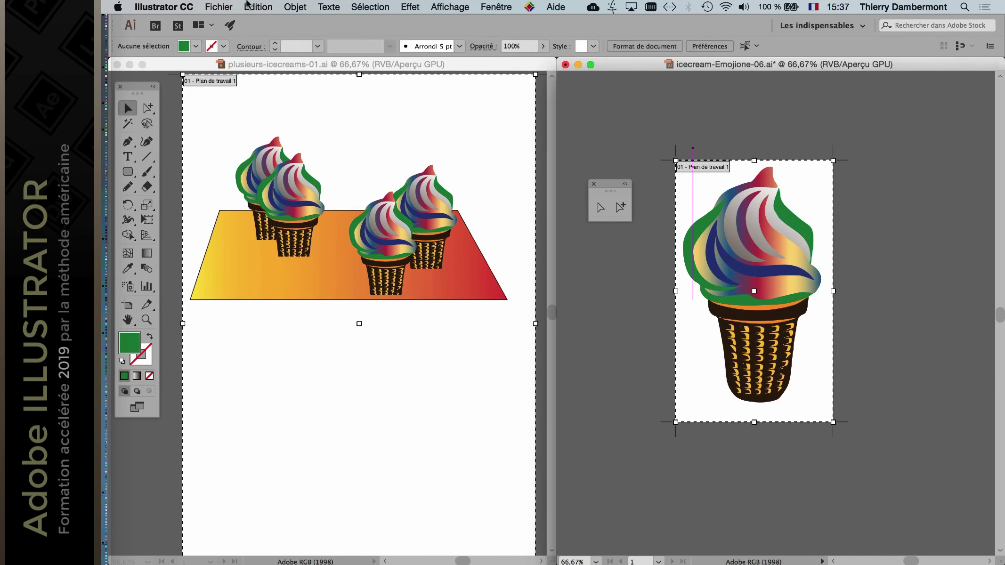
{"action": "left_click", "coordinate": [219, 7]}
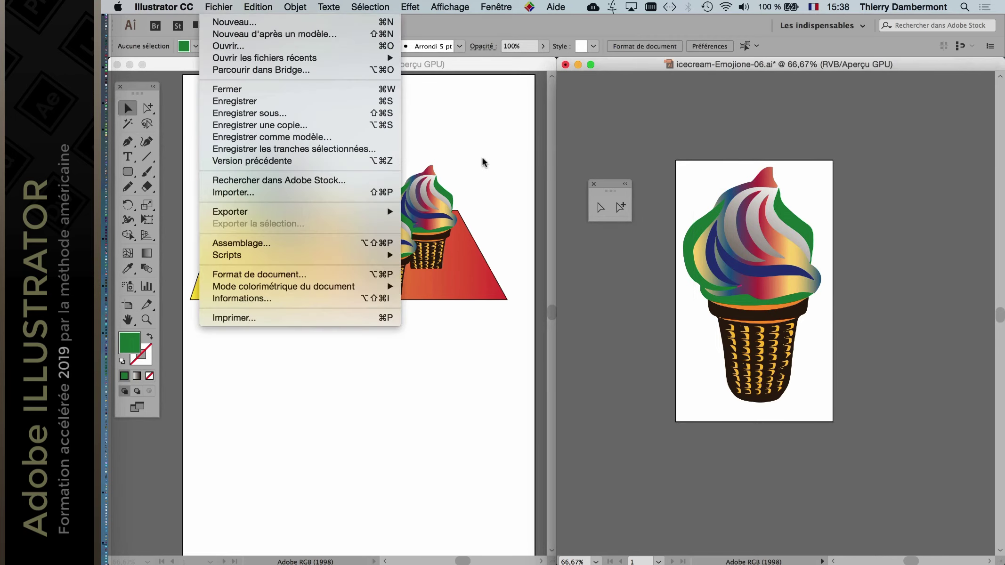
{"action": "left_click", "coordinate": [221, 101]}
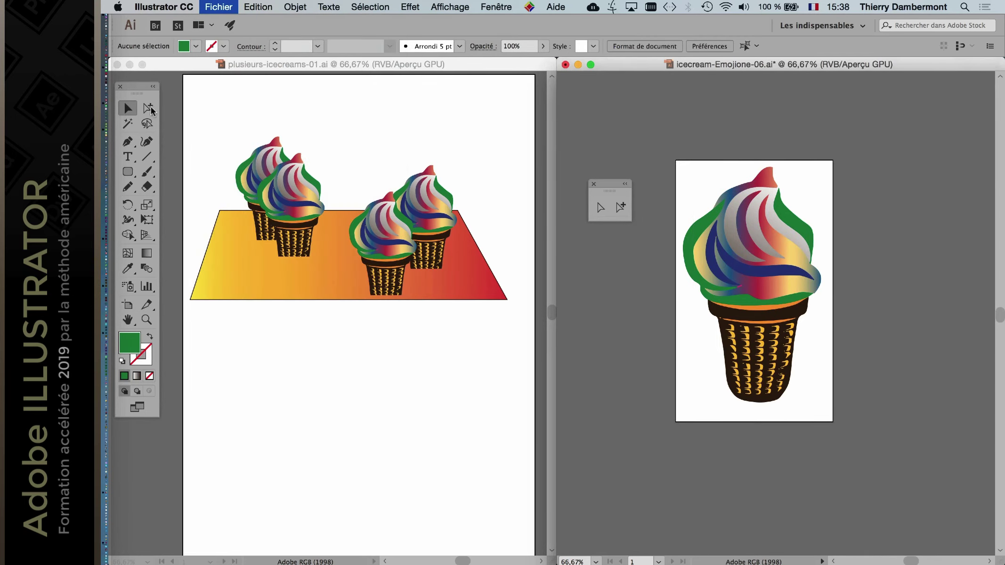
Step: Activate the Group Selection tool and select only the large green outer shape on the swirl's left side
{"action": "key", "text": "a"}
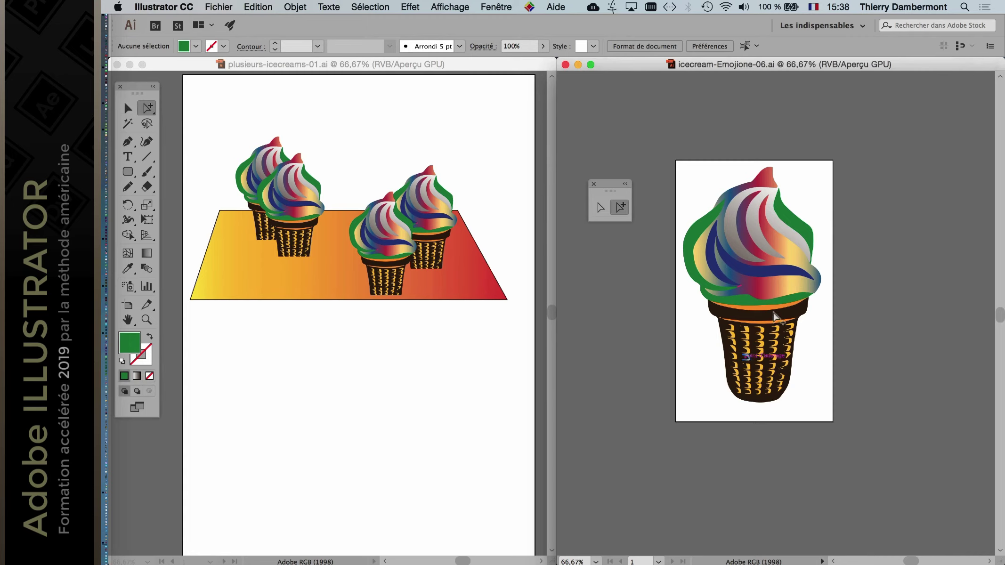
{"action": "left_click", "coordinate": [774, 305]}
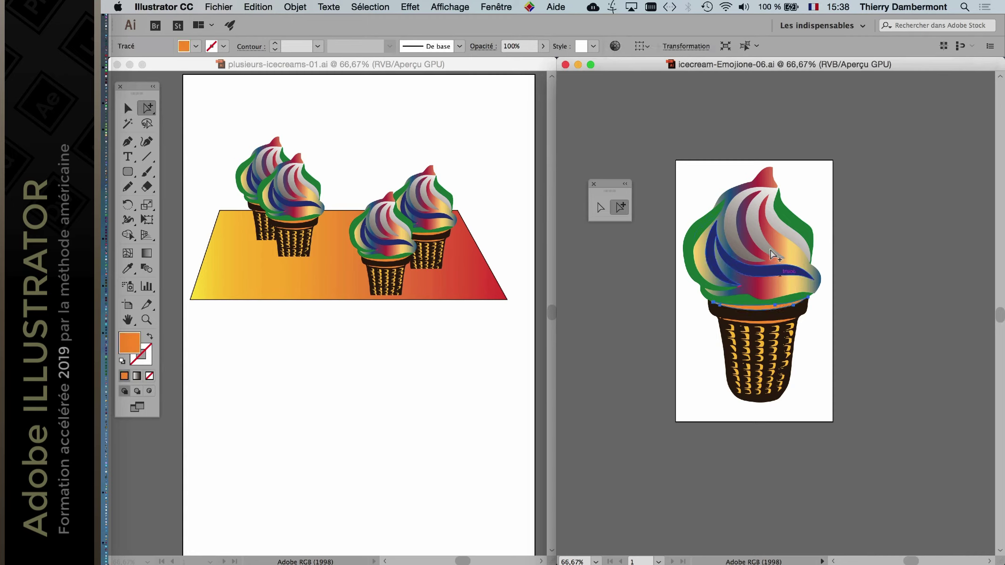
{"action": "left_click", "coordinate": [766, 179]}
{"action": "left_click", "coordinate": [692, 229]}
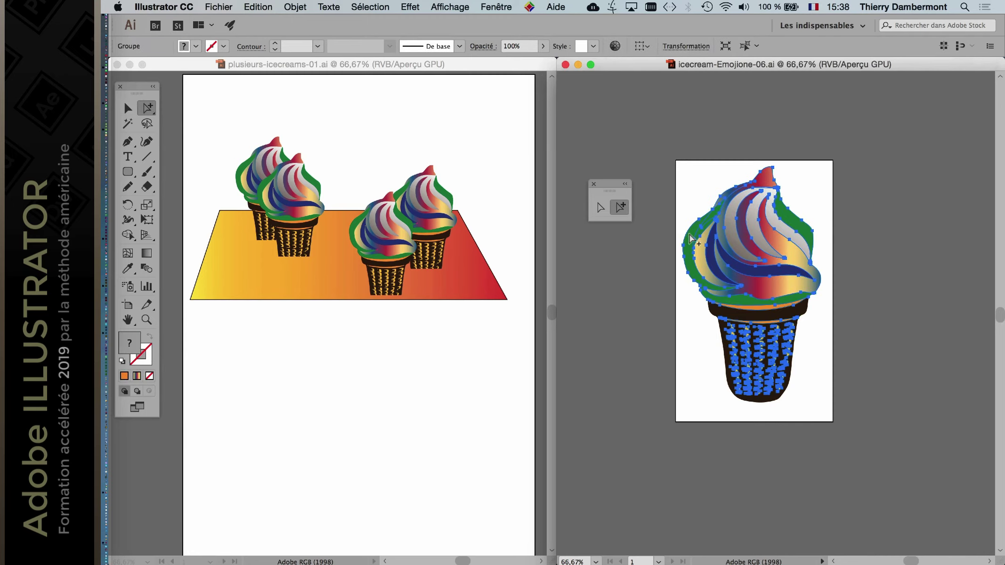
{"action": "key", "text": "super+shift+a"}
{"action": "key", "text": "super+z"}
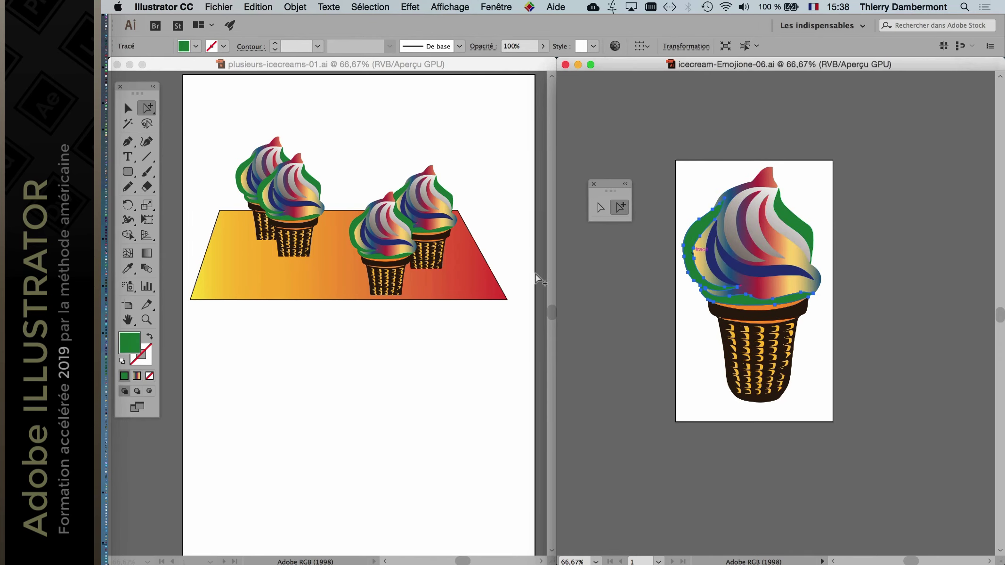
Step: Display the Swatches panel and load the Minérales gradient library
{"action": "left_click", "coordinate": [496, 6]}
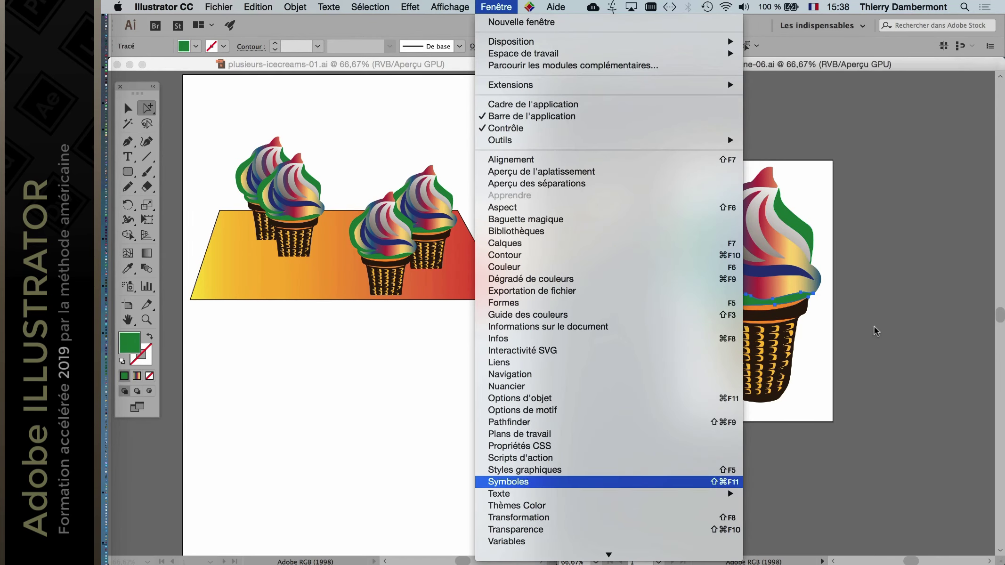
{"action": "left_click", "coordinate": [511, 385]}
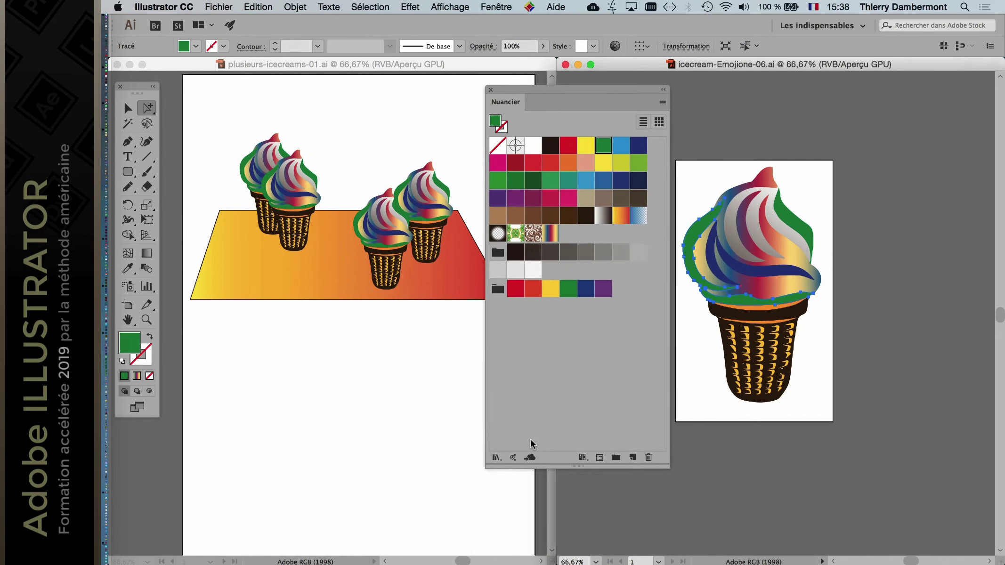
{"action": "left_click", "coordinate": [498, 458]}
{"action": "mouse_move", "coordinate": [613, 319]}
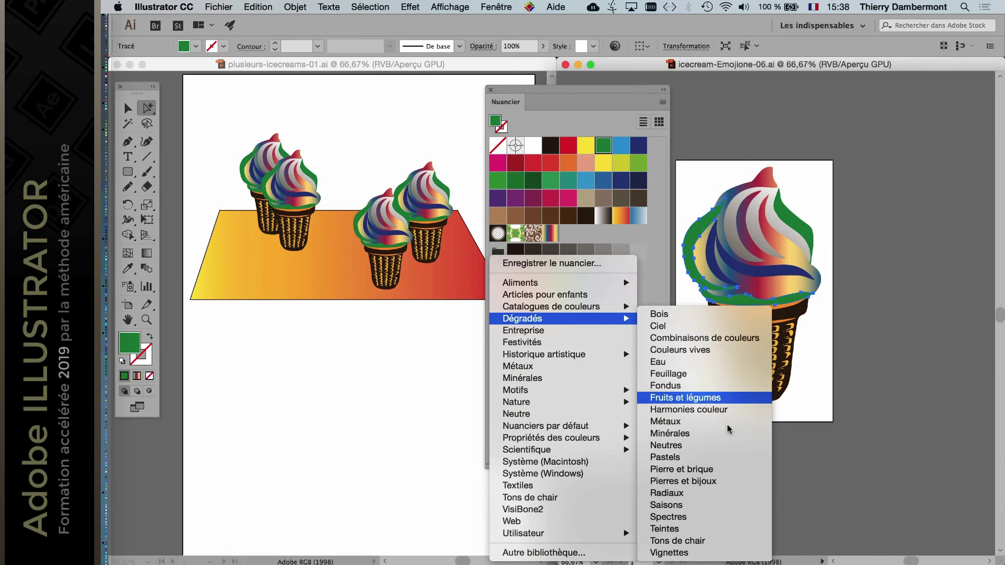
{"action": "left_click", "coordinate": [352, 408]}
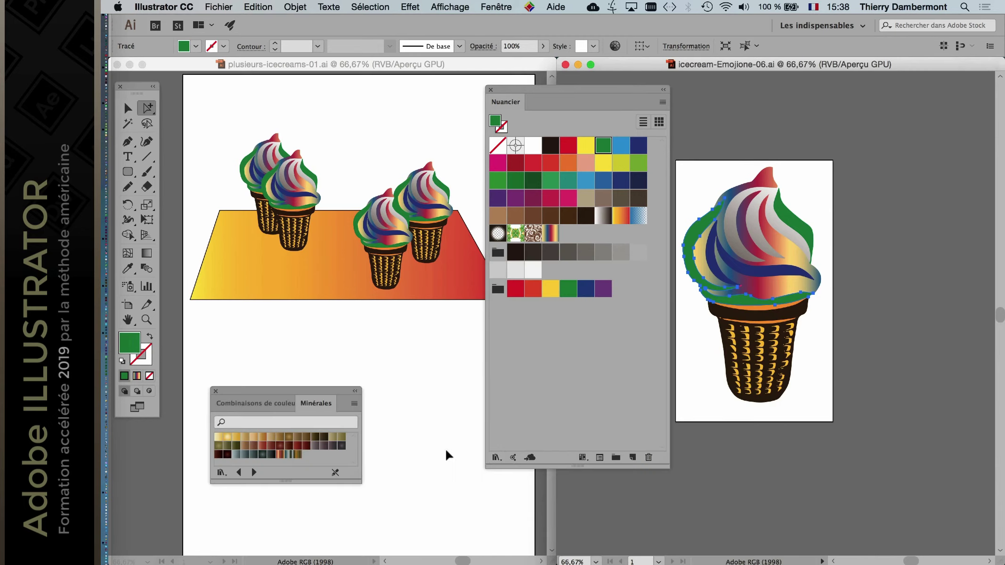
Step: Show the gradient library as large thumbnails, move it beside the ice cream and enlarge its palette
{"action": "left_click", "coordinate": [355, 404]}
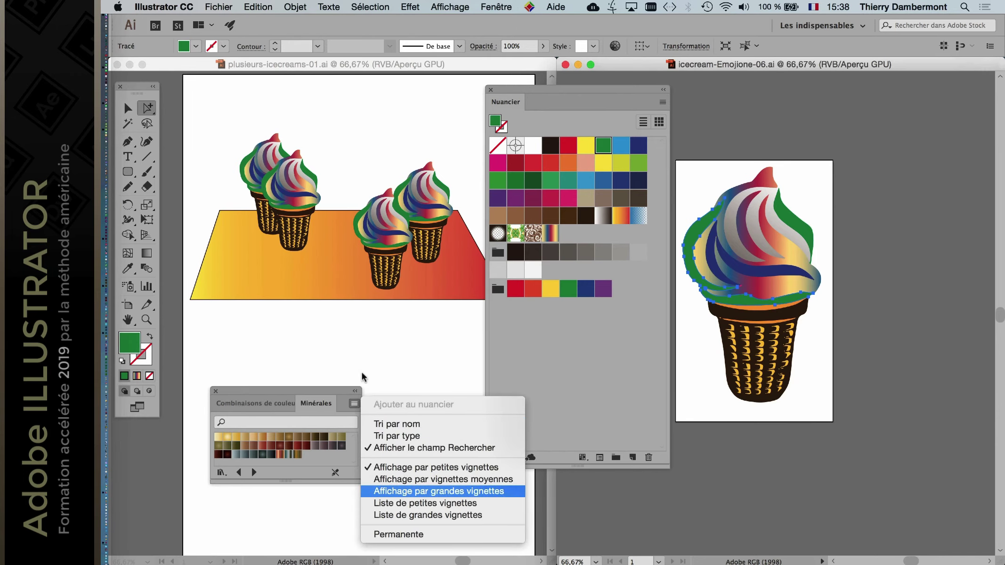
{"action": "left_click", "coordinate": [439, 491]}
{"action": "left_click_drag", "start_coordinate": [285, 390], "coordinate": [608, 320]}
{"action": "left_click_drag", "start_coordinate": [961, 188], "coordinate": [891, 93]}
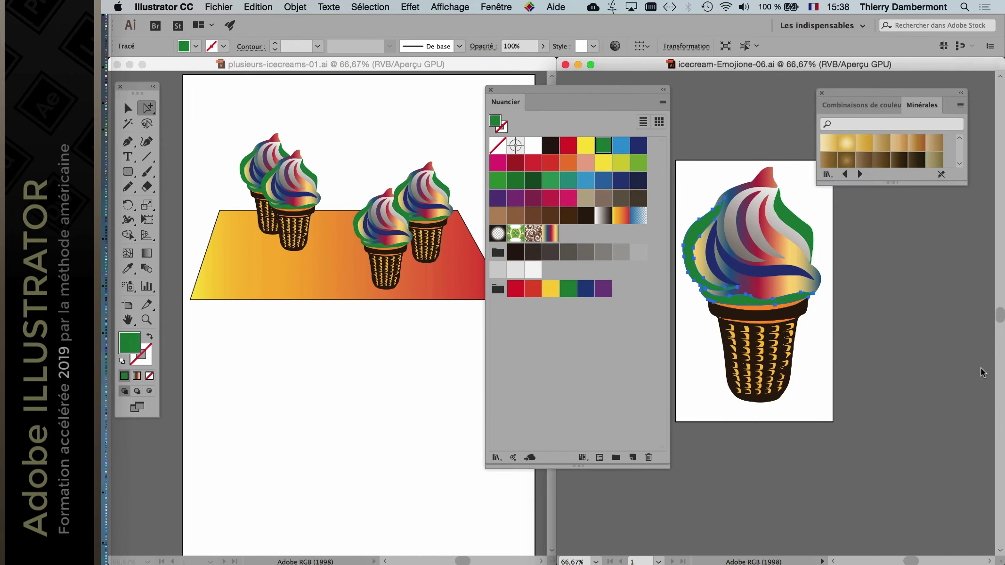
{"action": "left_click_drag", "start_coordinate": [966, 184], "coordinate": [988, 398]}
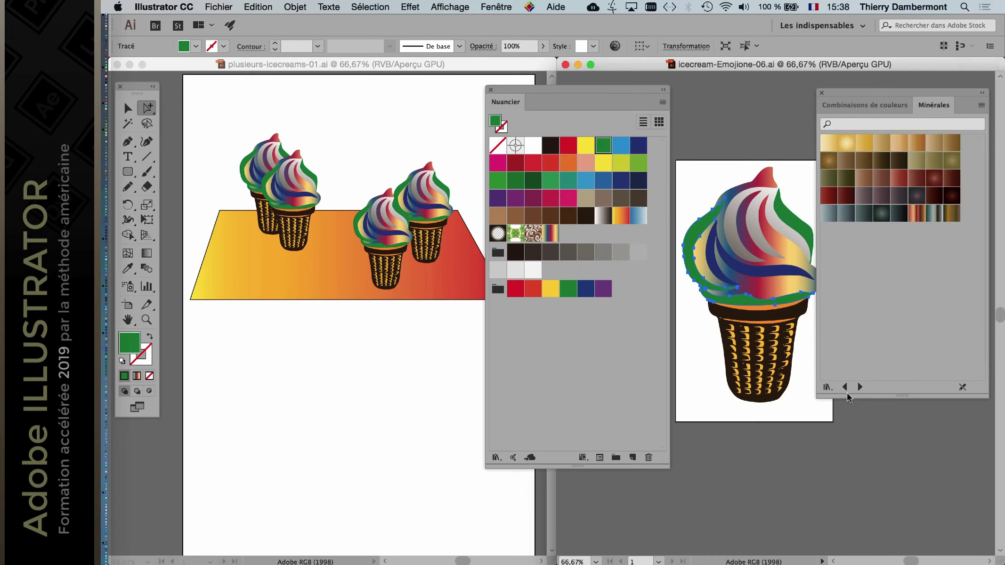
Step: Fill the selected outer swirl shape with the blue metallic gradient from the Métaux library and set the gradient's direction diagonally
{"action": "left_click", "coordinate": [845, 387]}
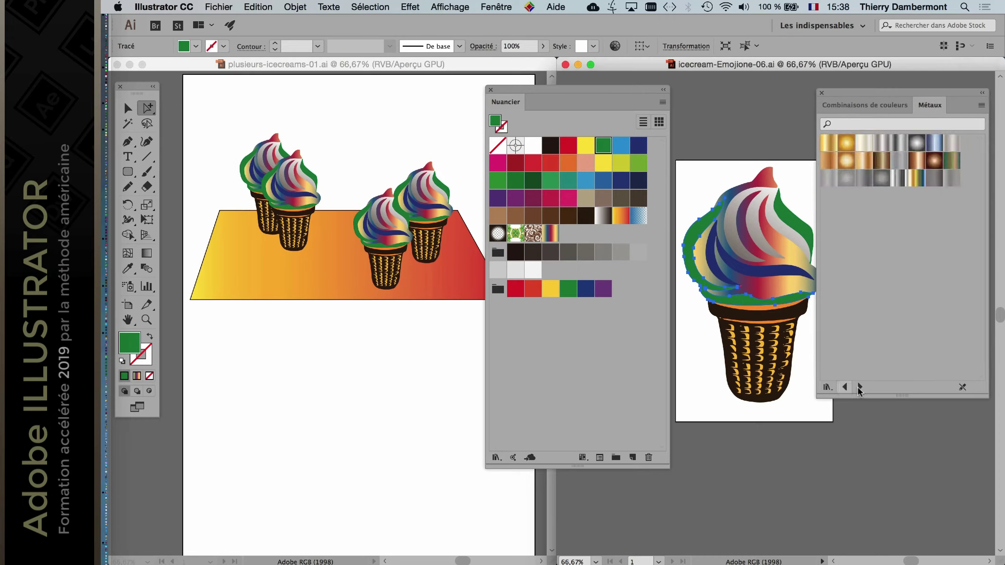
{"action": "left_click", "coordinate": [845, 387]}
{"action": "left_click", "coordinate": [935, 142]}
{"action": "left_click_drag", "start_coordinate": [827, 114], "coordinate": [365, 318]}
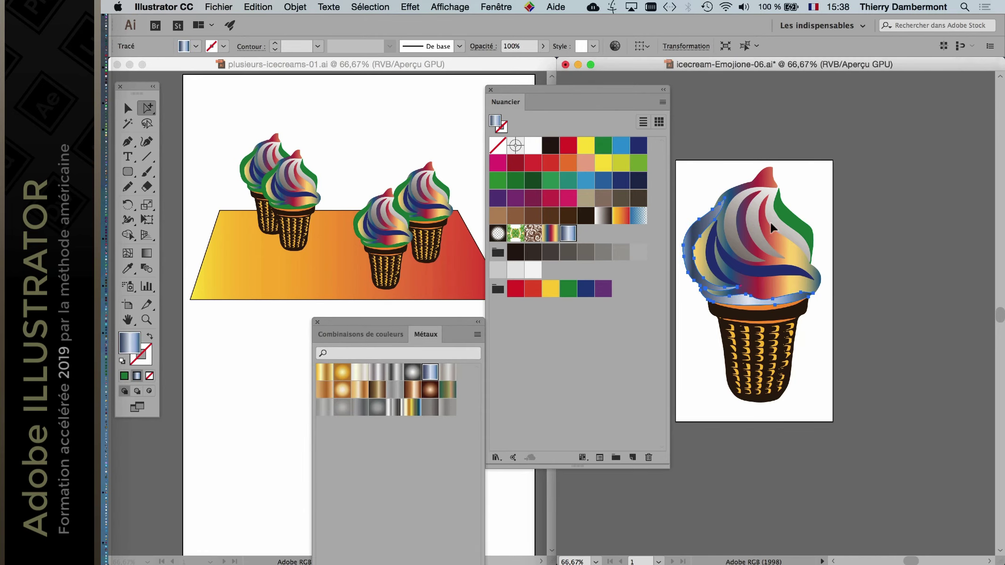
{"action": "key", "text": "g"}
{"action": "left_click_drag", "start_coordinate": [771, 219], "coordinate": [692, 355]}
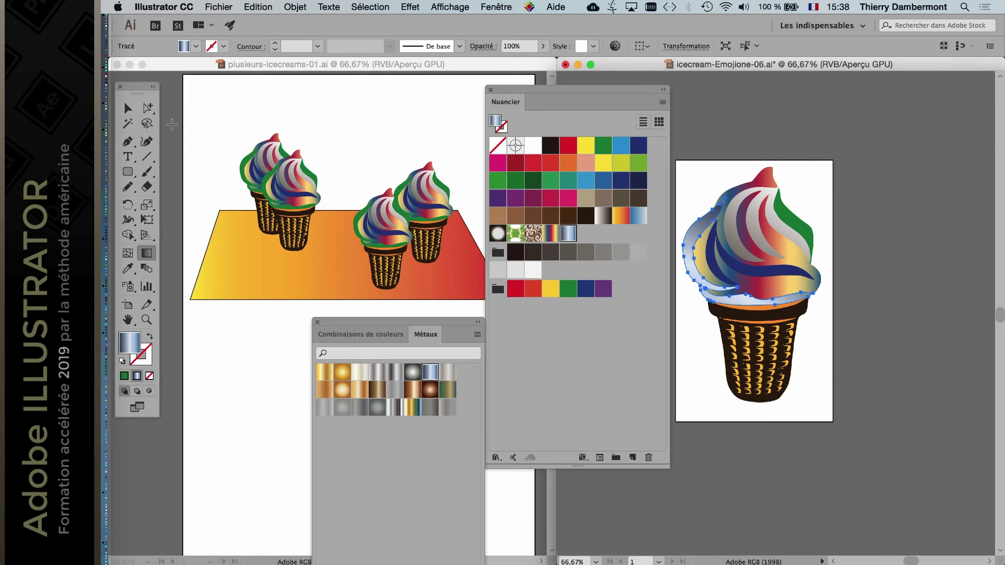
Step: Fill the grey inner swirl stripes with the blue metallic gradient and activate the Gradient tool on them
{"action": "key", "text": "a"}
{"action": "left_click", "coordinate": [742, 253]}
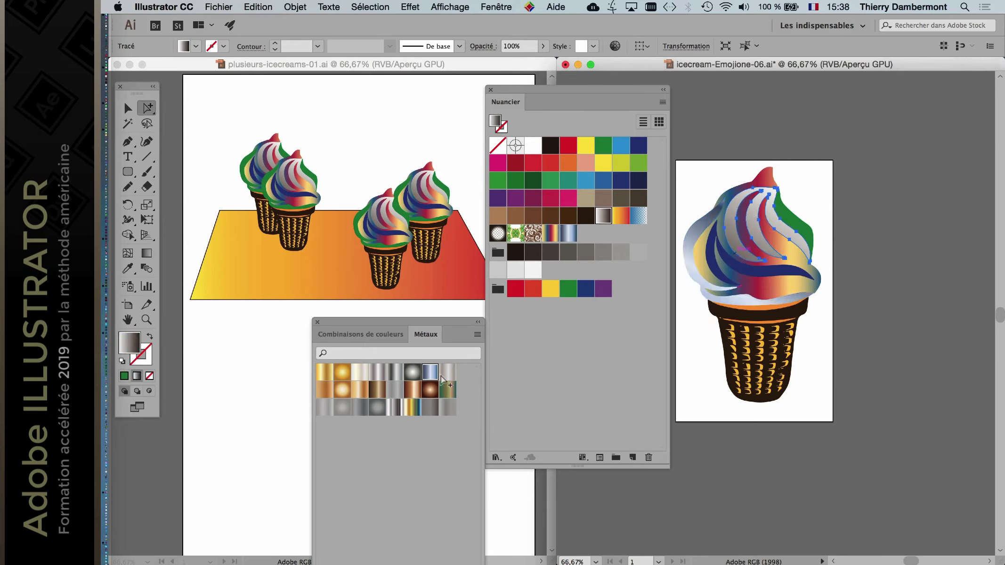
{"action": "key", "text": "period"}
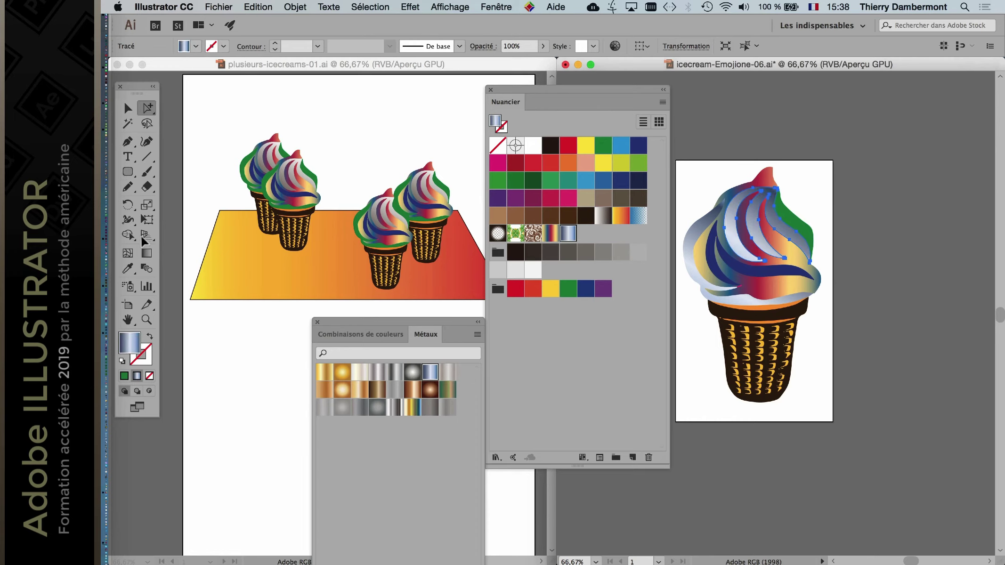
{"action": "key", "text": "m"}
{"action": "left_click", "coordinate": [146, 253]}
{"action": "left_click", "coordinate": [146, 253]}
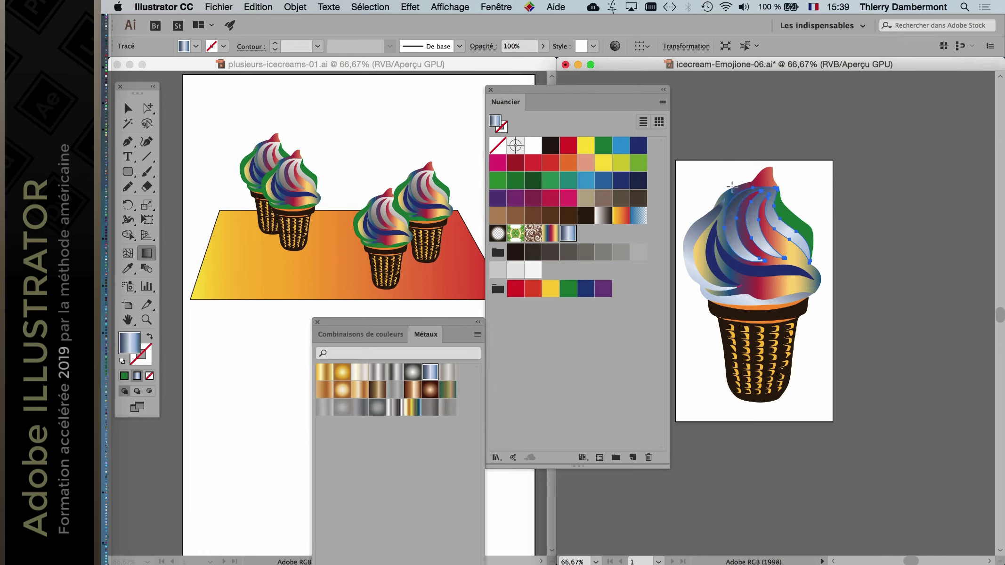
Step: Apply the blue metallic gradient to the multicoloured swirl shape and the remaining green shape on the swirl's right side
{"action": "key", "text": "a"}
{"action": "left_click", "coordinate": [784, 296]}
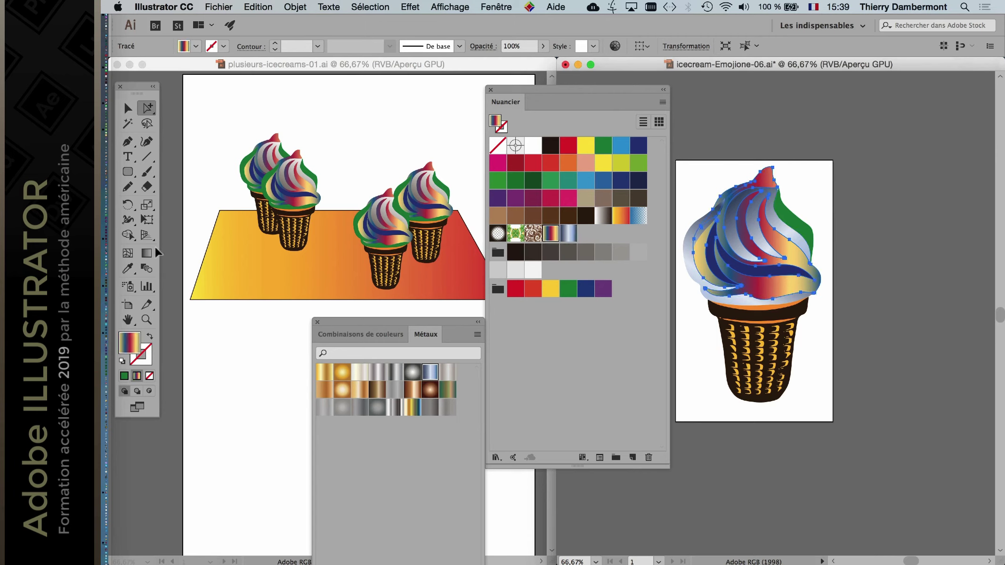
{"action": "left_click", "coordinate": [431, 372]}
{"action": "left_click", "coordinate": [147, 253]}
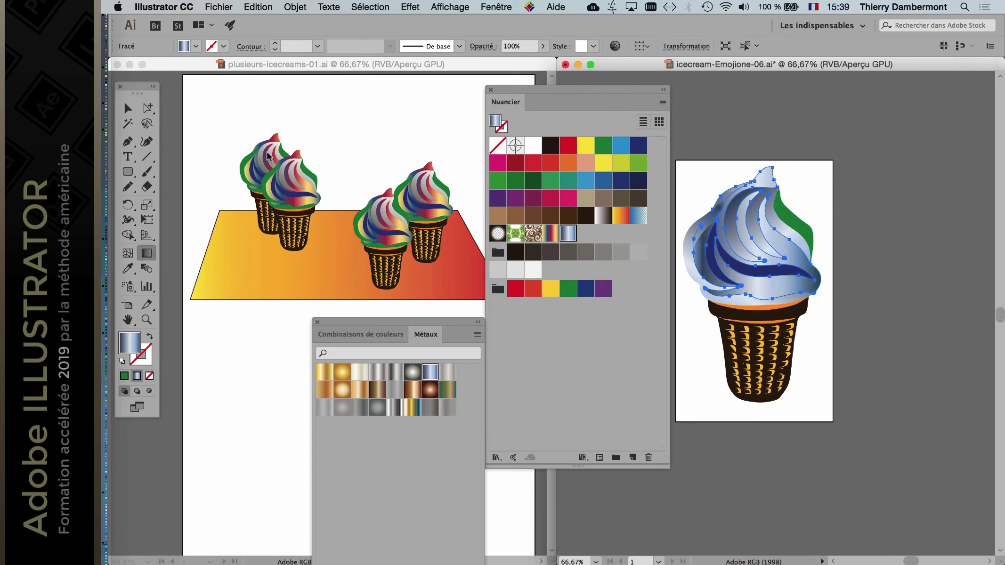
{"action": "left_click", "coordinate": [793, 219]}
{"action": "key", "text": "period"}
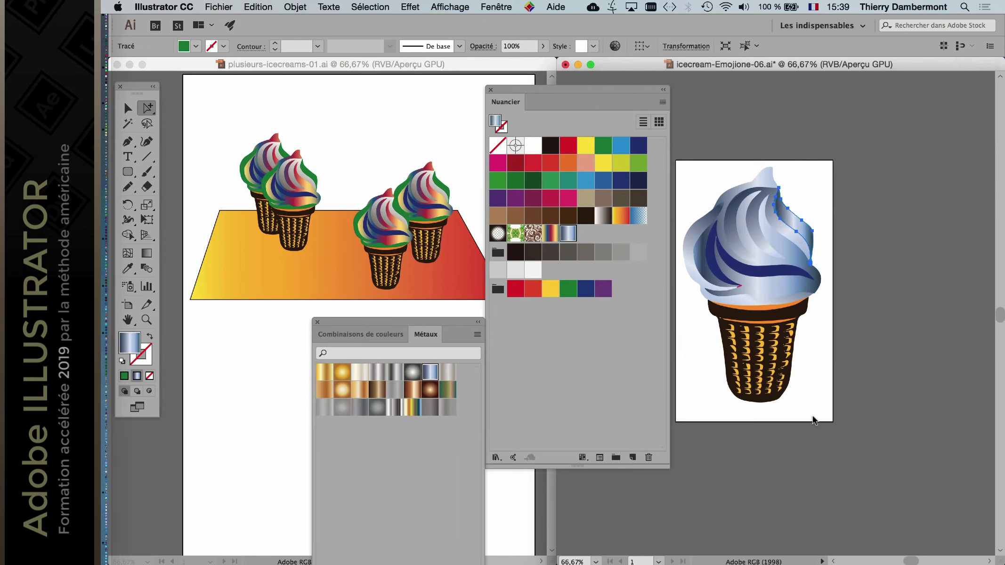
Step: Deselect the artwork, save icecream-Emojione-06.ai, and close the Swatches and Métaux panels
{"action": "key", "text": "super+shift+a"}
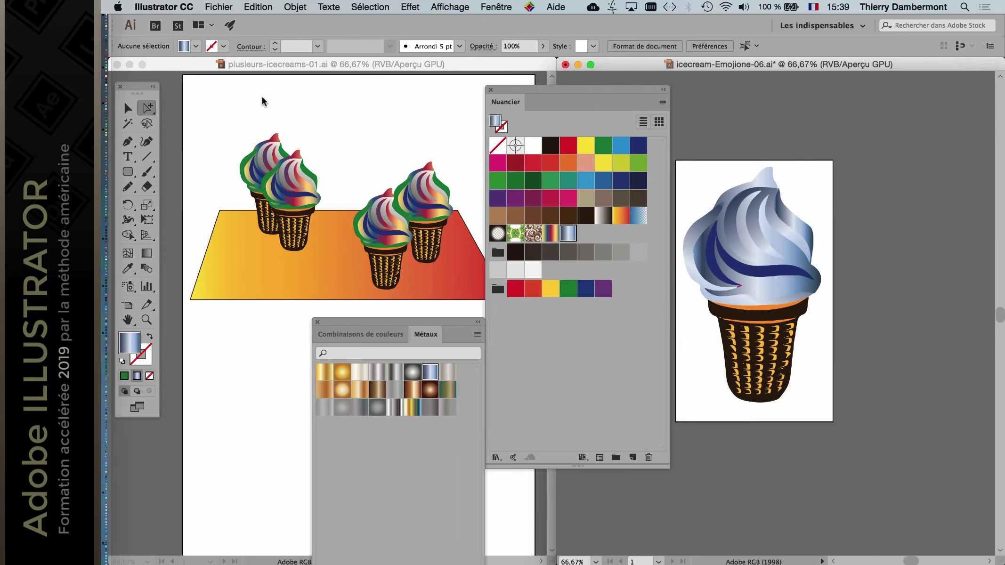
{"action": "left_click", "coordinate": [219, 7]}
{"action": "left_click", "coordinate": [221, 98]}
{"action": "left_click", "coordinate": [317, 322]}
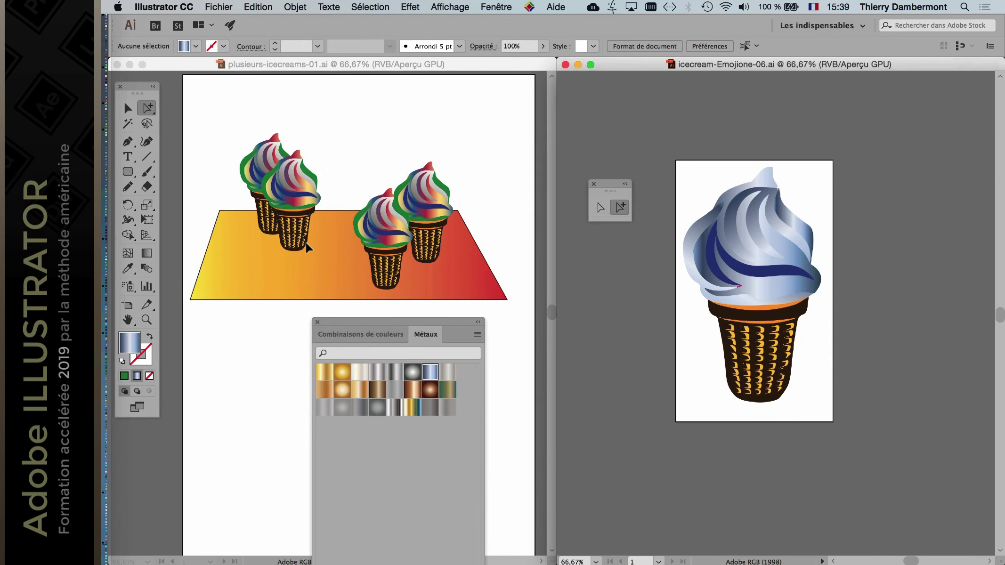
{"action": "left_click", "coordinate": [317, 322]}
Step: View plusieurs-icecreams-01.ai at 100% and check its linked ice creams
{"action": "key", "text": "super+1"}
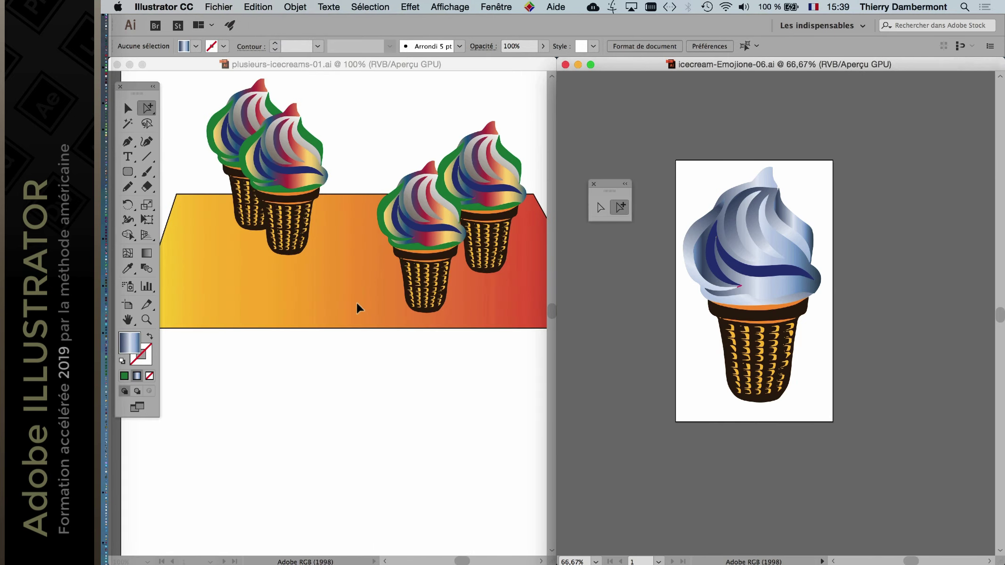
{"action": "left_click", "coordinate": [215, 221]}
{"action": "scroll", "coordinate": [236, 226], "scroll_direction": "up", "scroll_amount": 3}
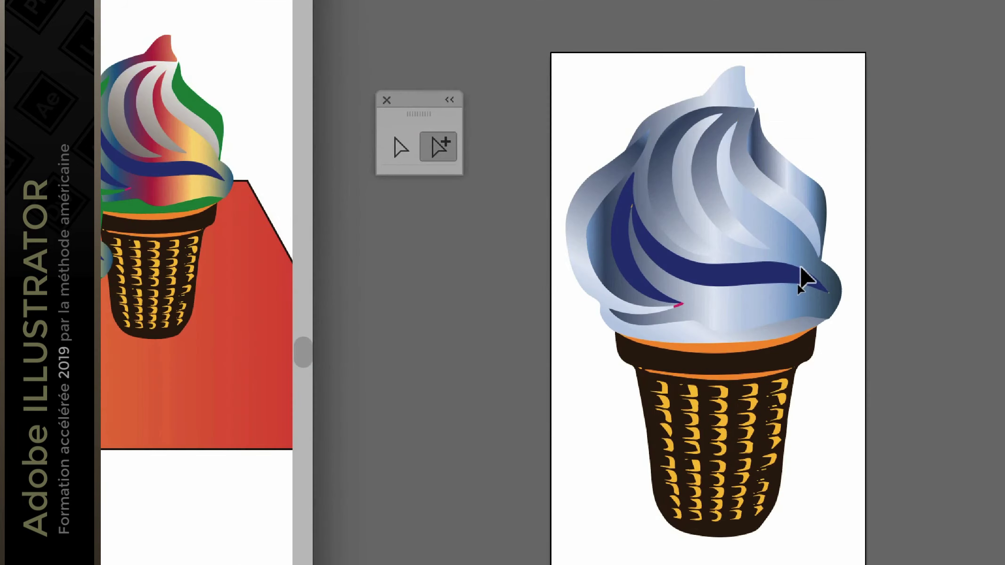
Step: Inspect the dark blue swirl and orange cone shapes by selecting them individually, and clear the selection
{"action": "left_click", "coordinate": [801, 269]}
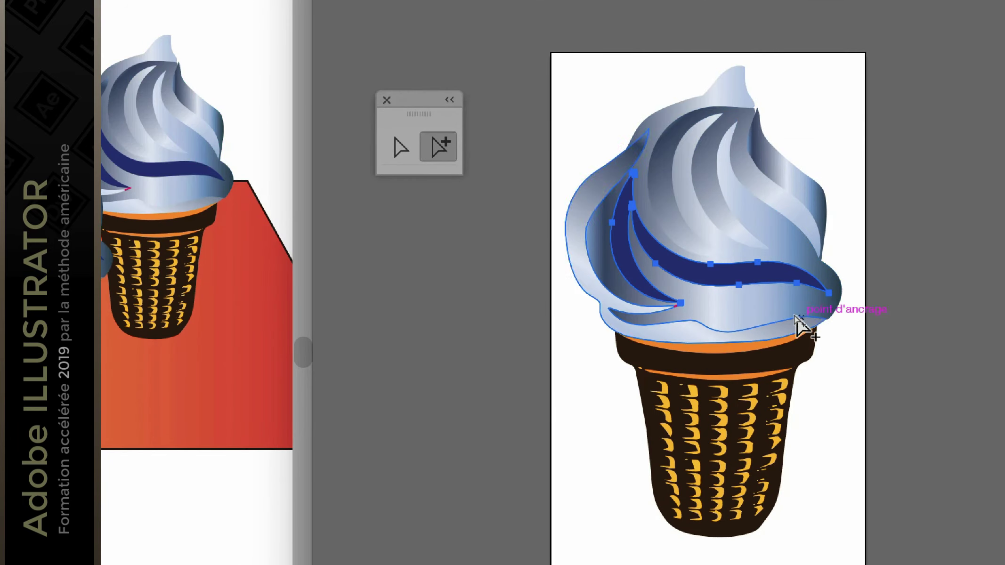
{"action": "left_click", "coordinate": [790, 372]}
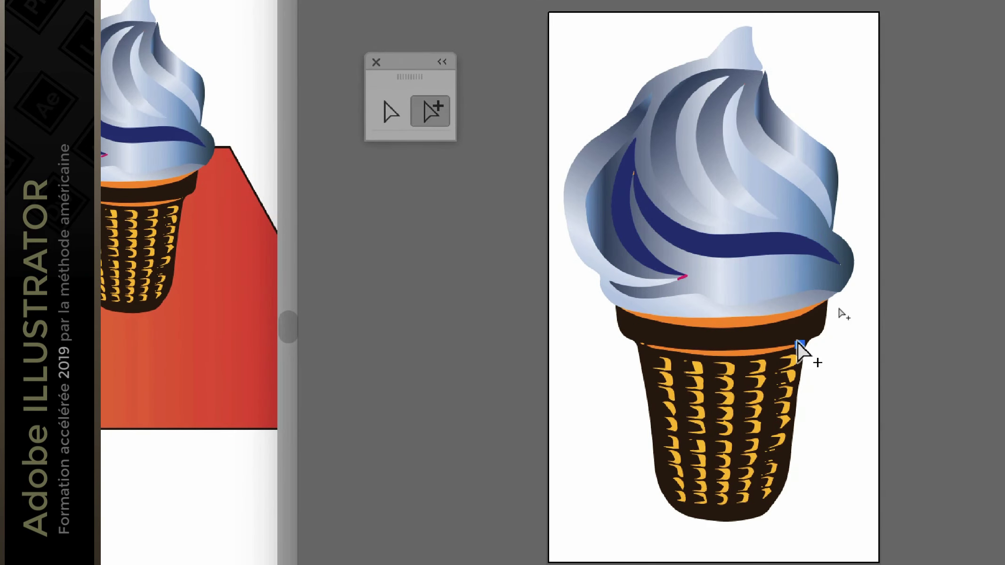
{"action": "left_click", "coordinate": [796, 315]}
{"action": "left_click", "coordinate": [837, 335]}
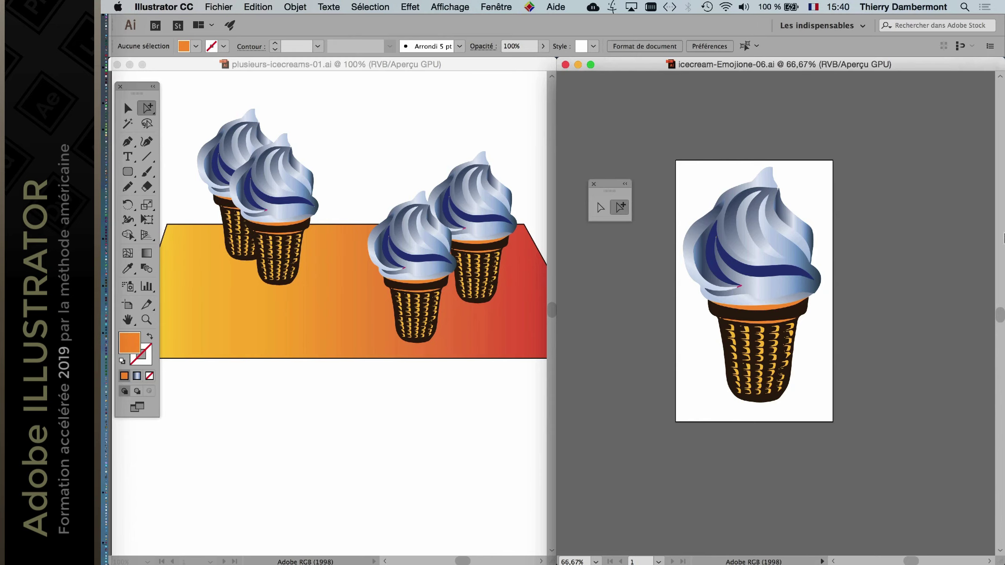
Step: Delete the small pink shape at the lower tip of the dark blue stripe in icecream-Emojione-06.ai
{"action": "left_click_drag", "start_coordinate": [610, 184], "coordinate": [597, 104]}
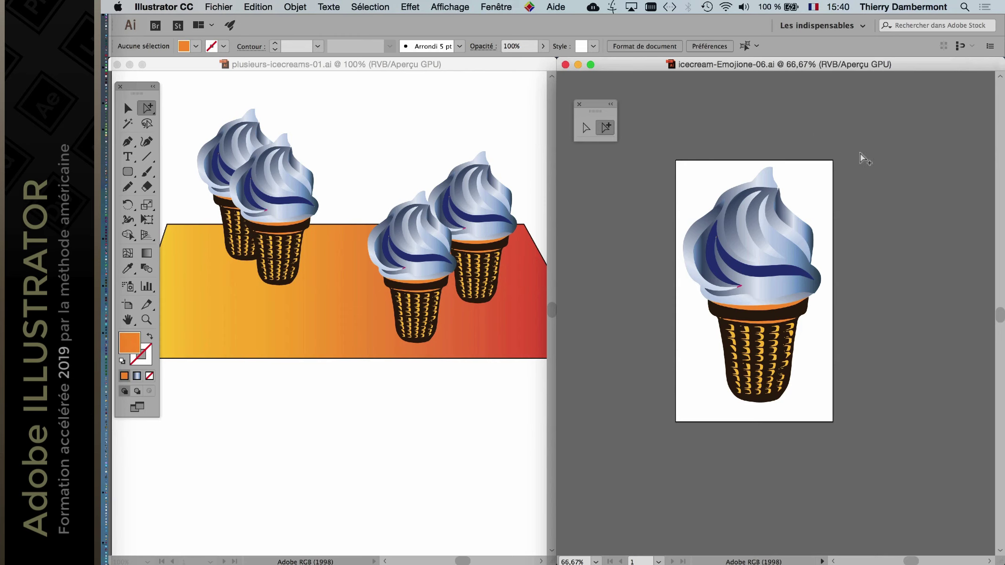
{"action": "key", "text": "super+plus"}
{"action": "key", "text": "super+plus"}
{"action": "key", "text": "super+plus"}
{"action": "left_click", "coordinate": [716, 310]}
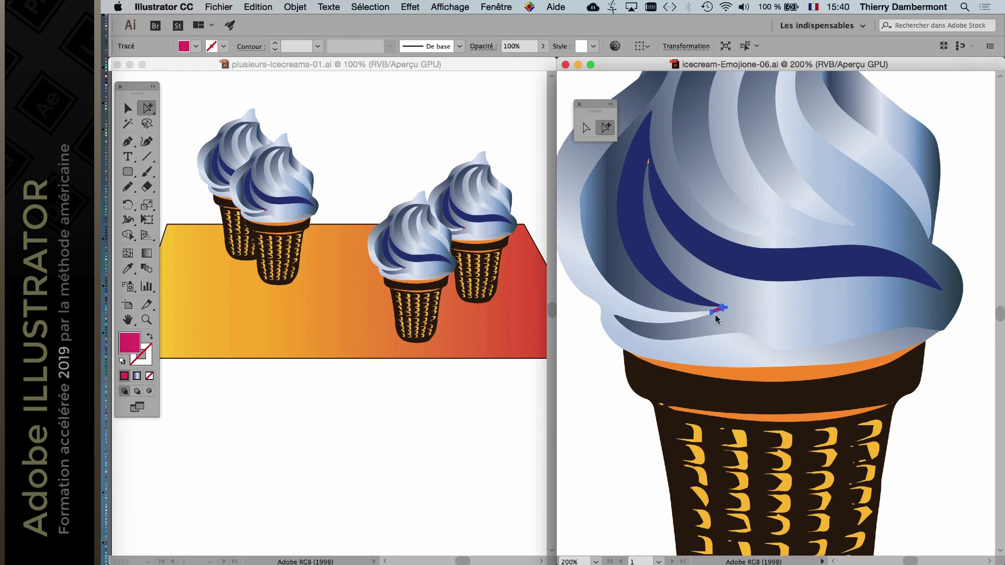
{"action": "key", "text": "Delete"}
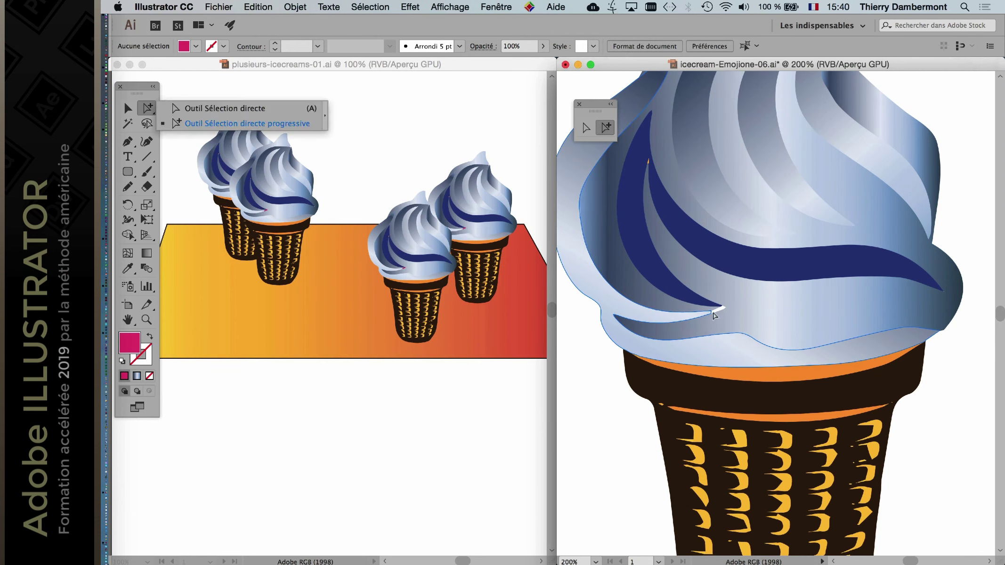
Step: Move the pale blue swirl shape's tip anchor point to about X 101.5 mm, Y 105.9 mm to cover the white gap, and save the file
{"action": "left_click", "coordinate": [716, 311]}
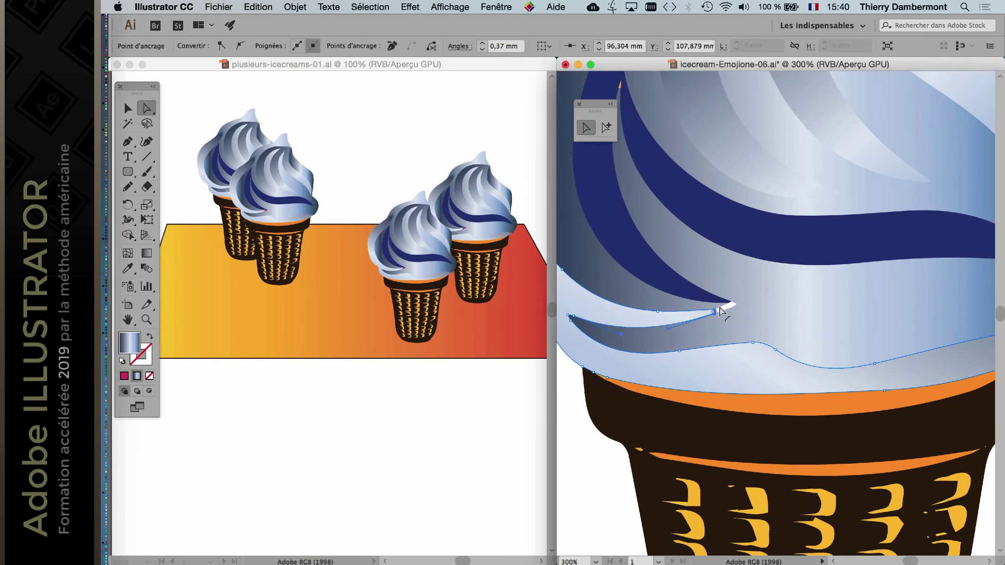
{"action": "left_click_drag", "start_coordinate": [715, 311], "coordinate": [742, 302]}
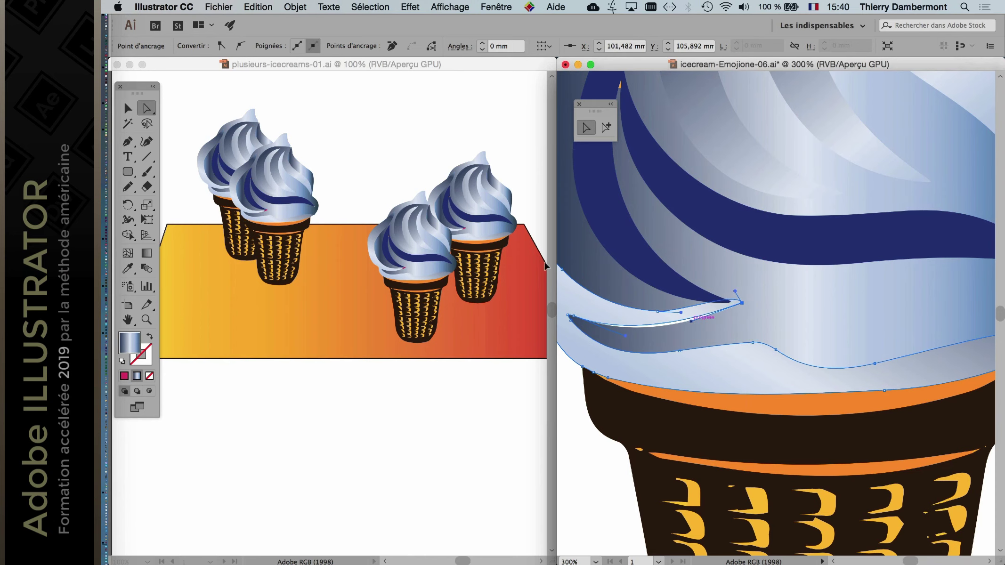
{"action": "left_click", "coordinate": [226, 6]}
{"action": "left_click", "coordinate": [358, 100]}
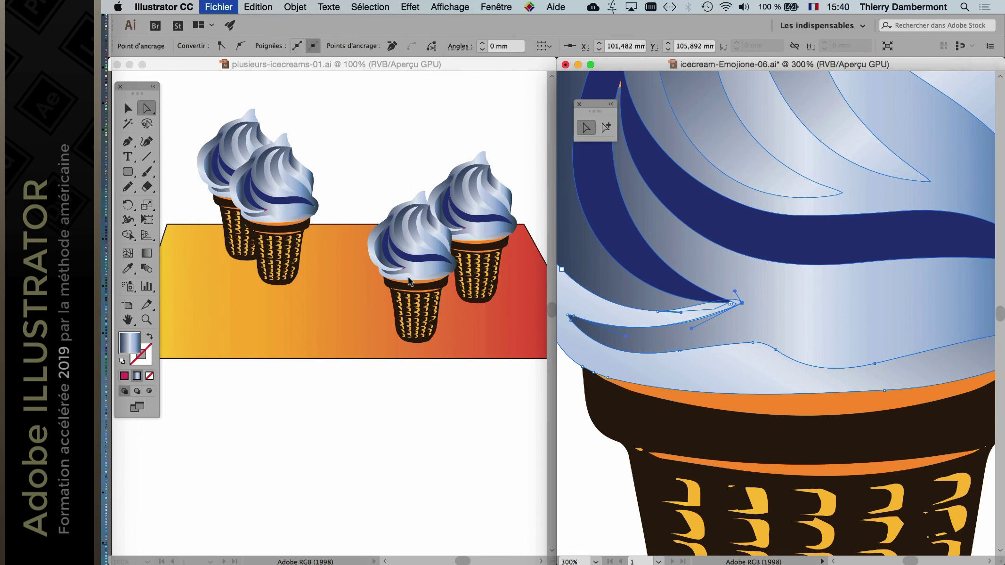
Step: Update and check the linked ice creams in plusieurs-icecreams-01.ai, and close both open documents
{"action": "left_click", "coordinate": [409, 282]}
{"action": "scroll", "coordinate": [409, 281], "scroll_direction": "up", "scroll_amount": 5}
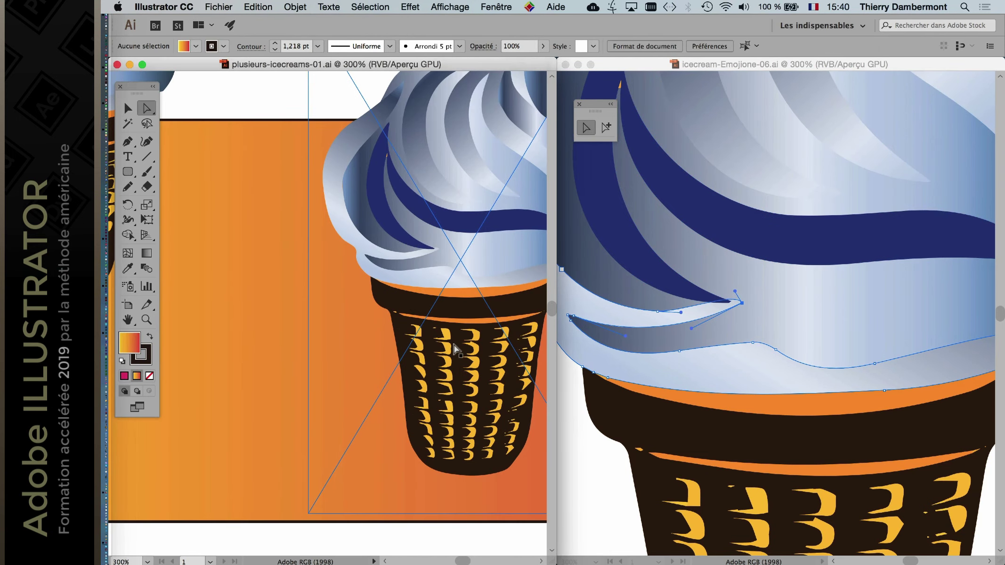
{"action": "scroll", "coordinate": [450, 343], "scroll_direction": "down", "scroll_amount": 3}
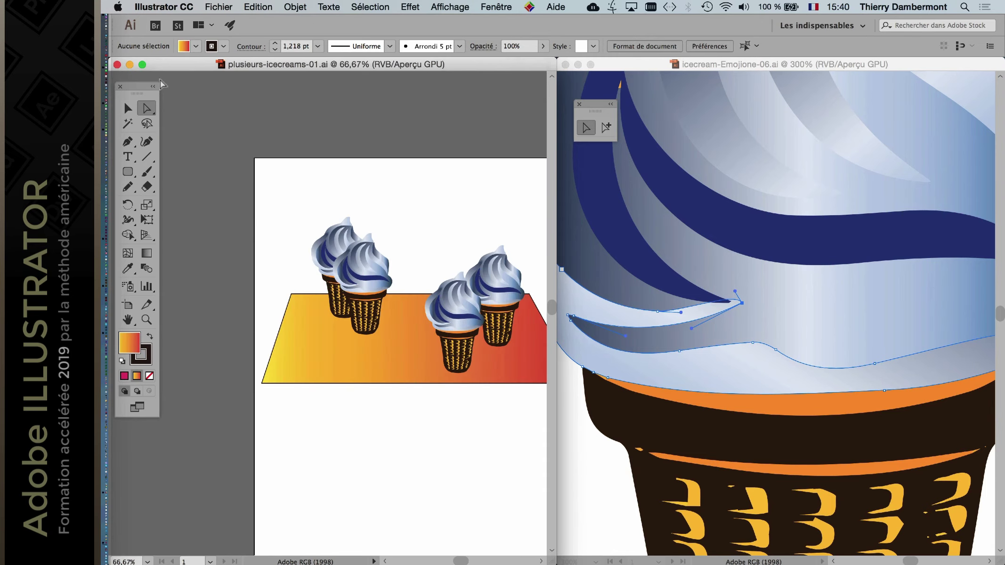
{"action": "key", "text": "super+w"}
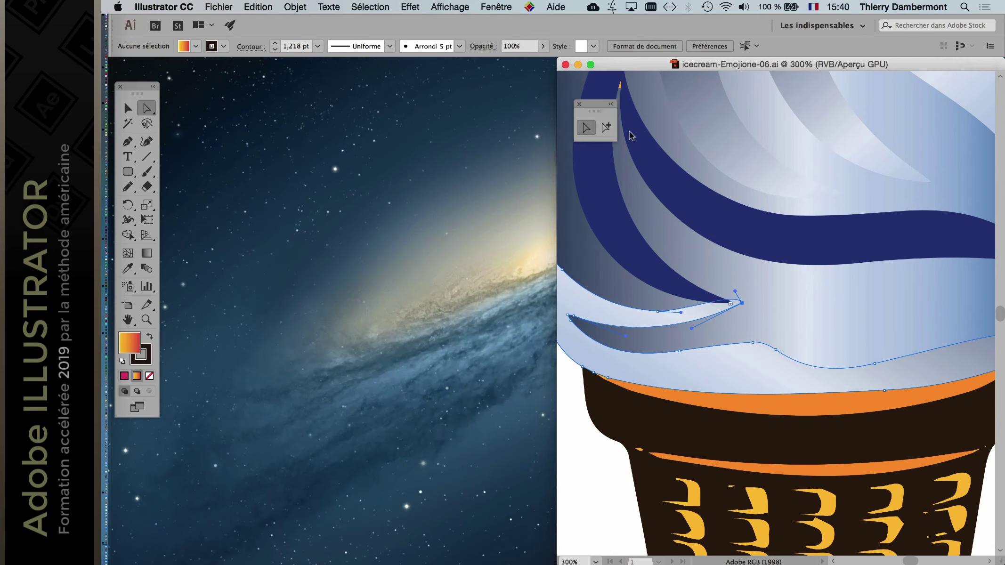
{"action": "key", "text": "super+w"}
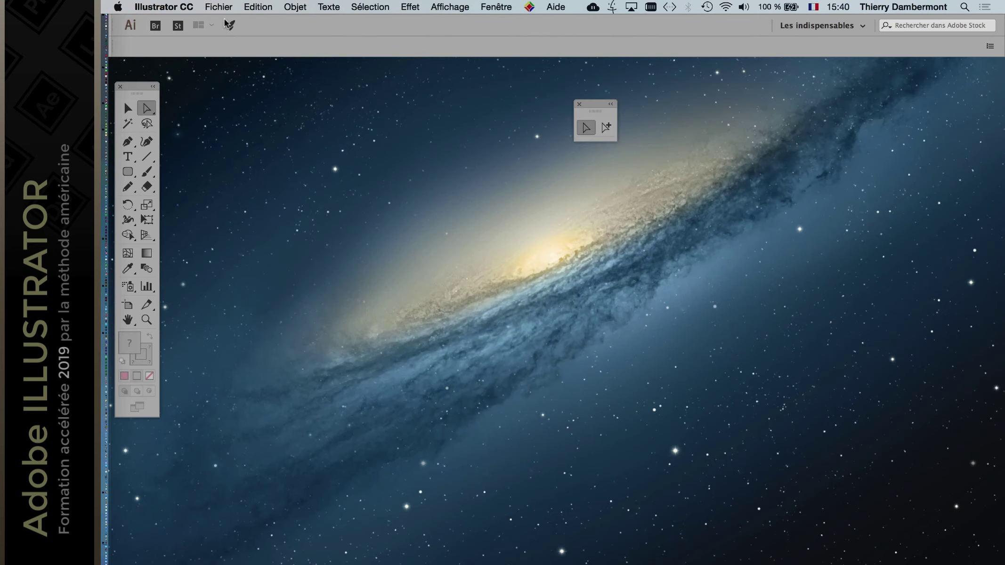
Step: Create a new portrait A3 document, 297 x 420 mm, with one artboard in RGB mode
{"action": "key", "text": "super+n"}
{"action": "key", "text": "super+n"}
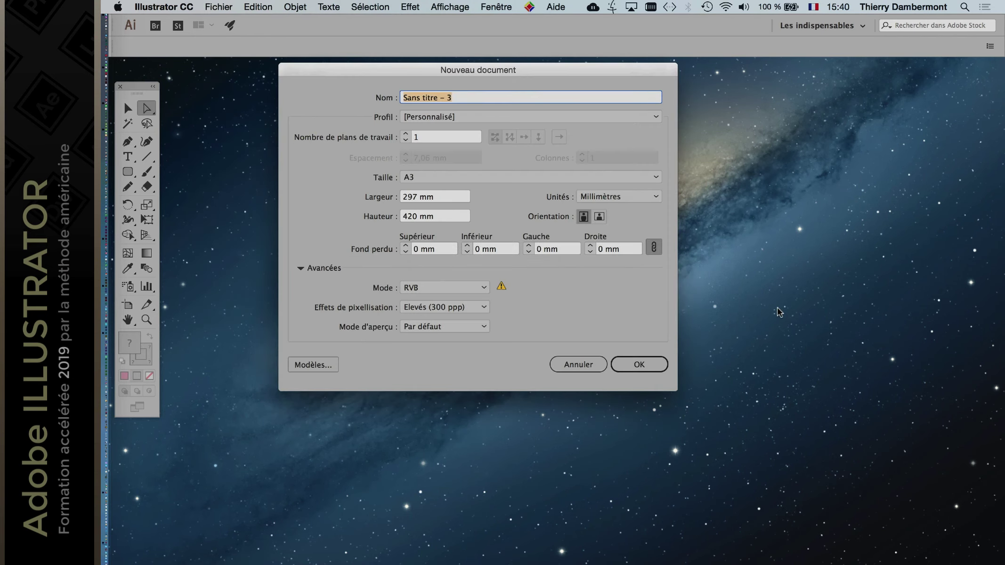
{"action": "key", "text": "Return"}
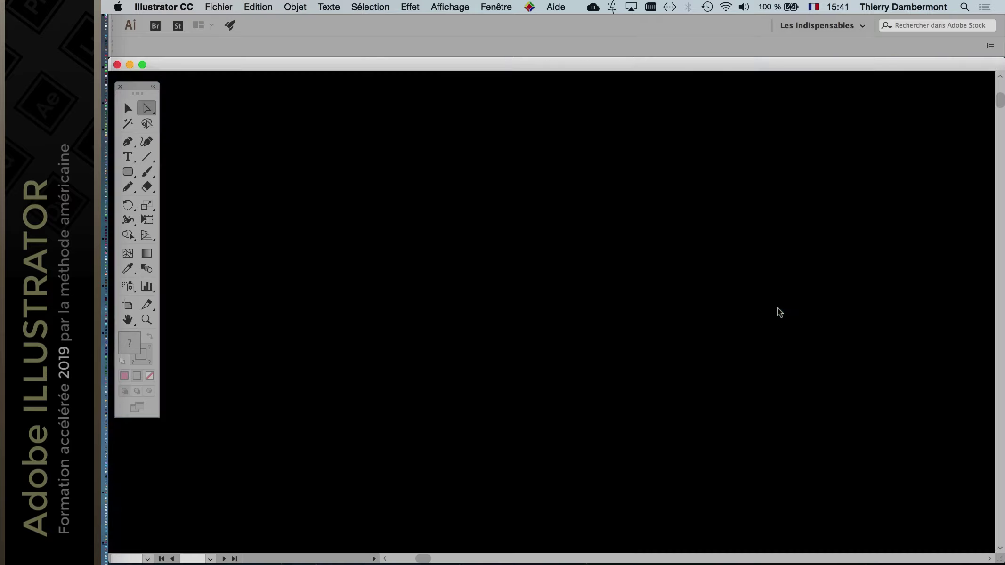